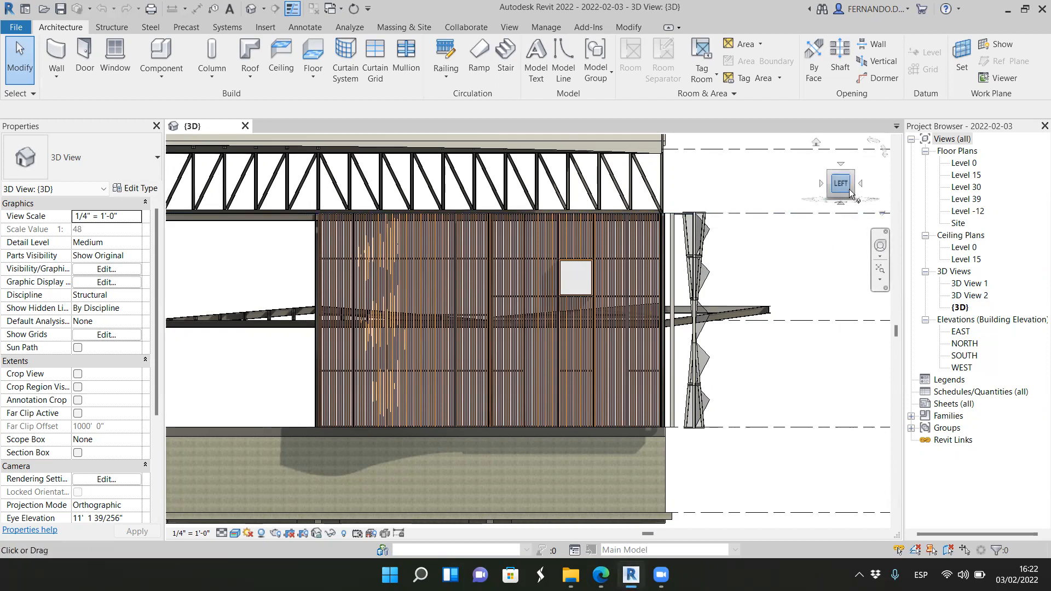
Step: Examine the double-skin facade at the building corner, focusing on the pyramid-shaped panels of the outer mass
click(821, 214)
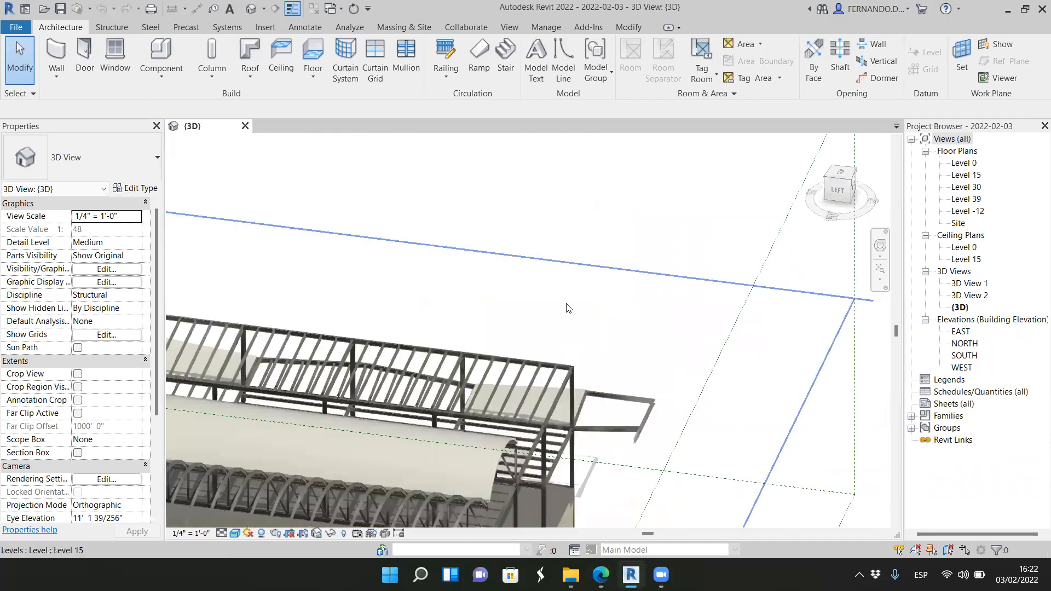
scroll(508, 471, up, 10)
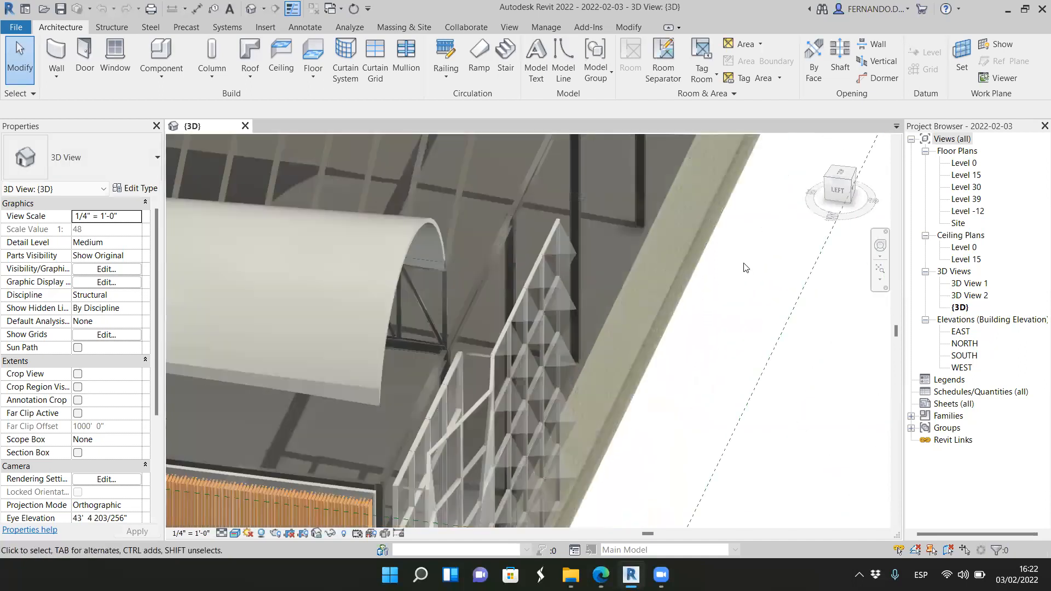
scroll(821, 210, up, 4)
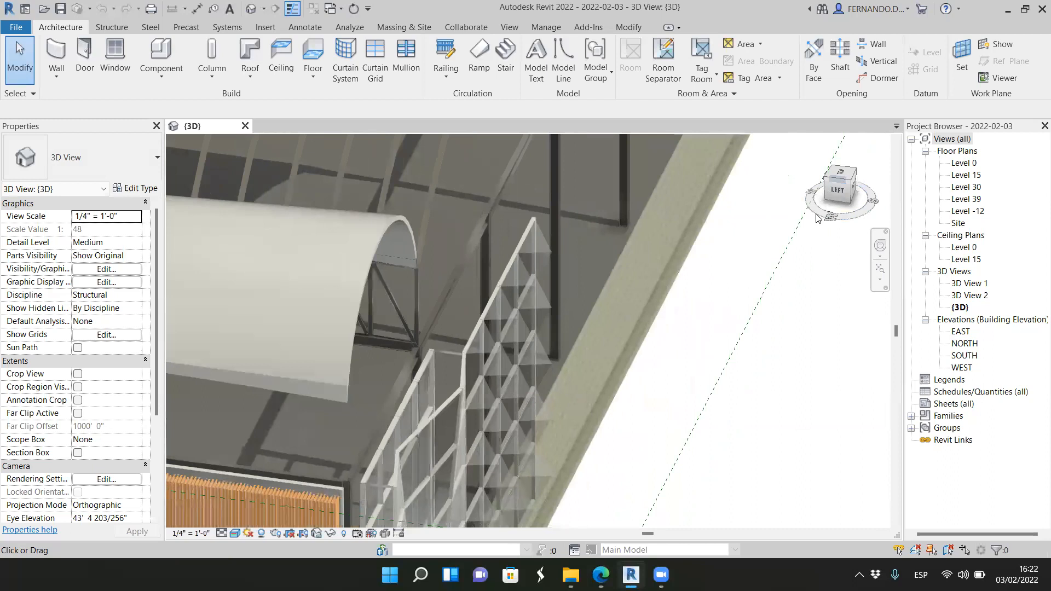
scroll(505, 377, down, 4)
scroll(470, 202, up, 6)
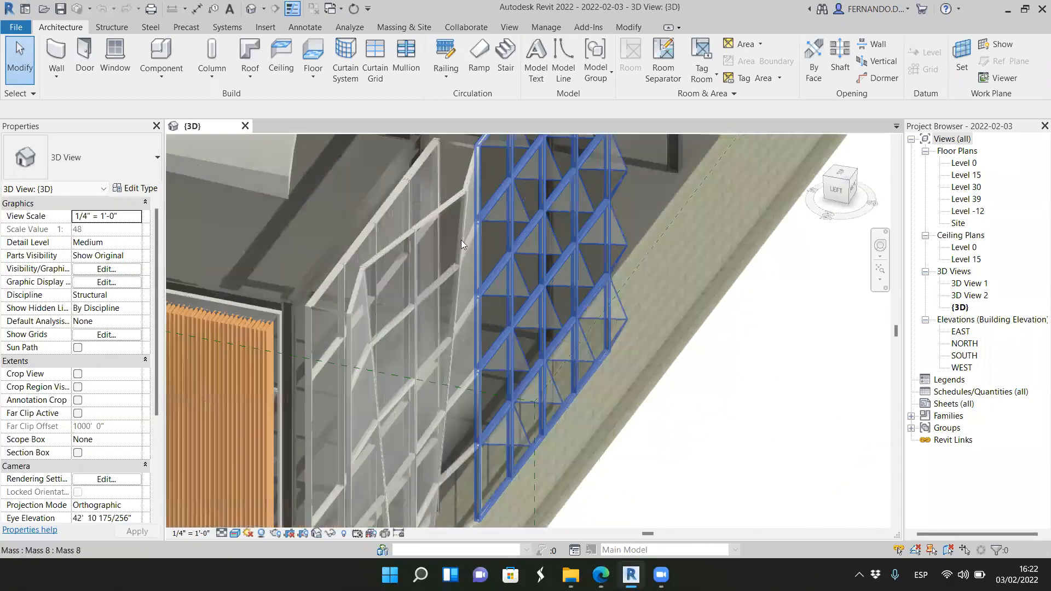
scroll(457, 280, down, 3)
scroll(473, 349, up, 2)
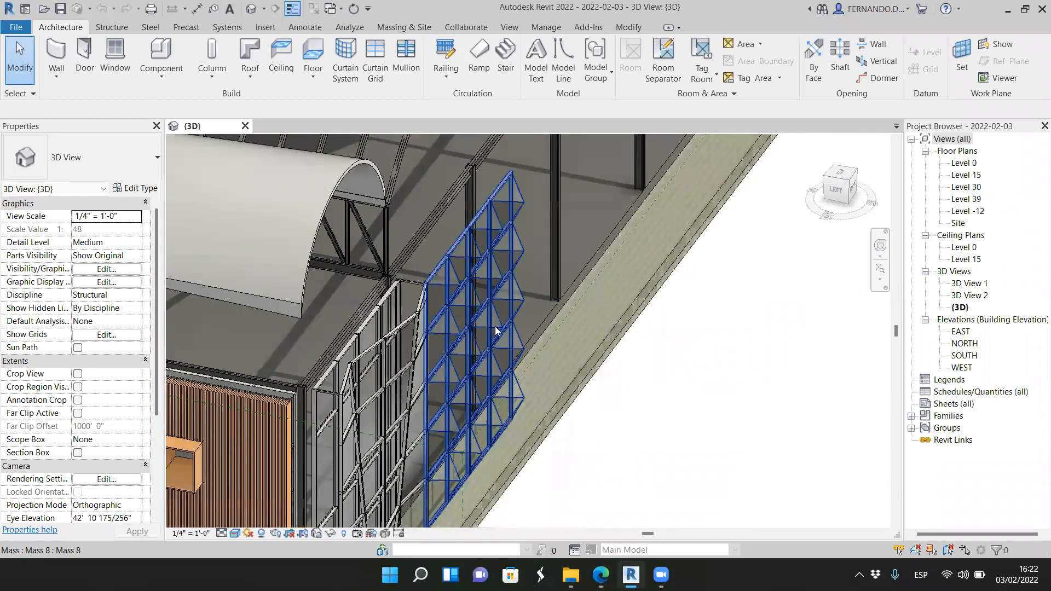
scroll(495, 332, up, 2)
scroll(823, 246, down, 4)
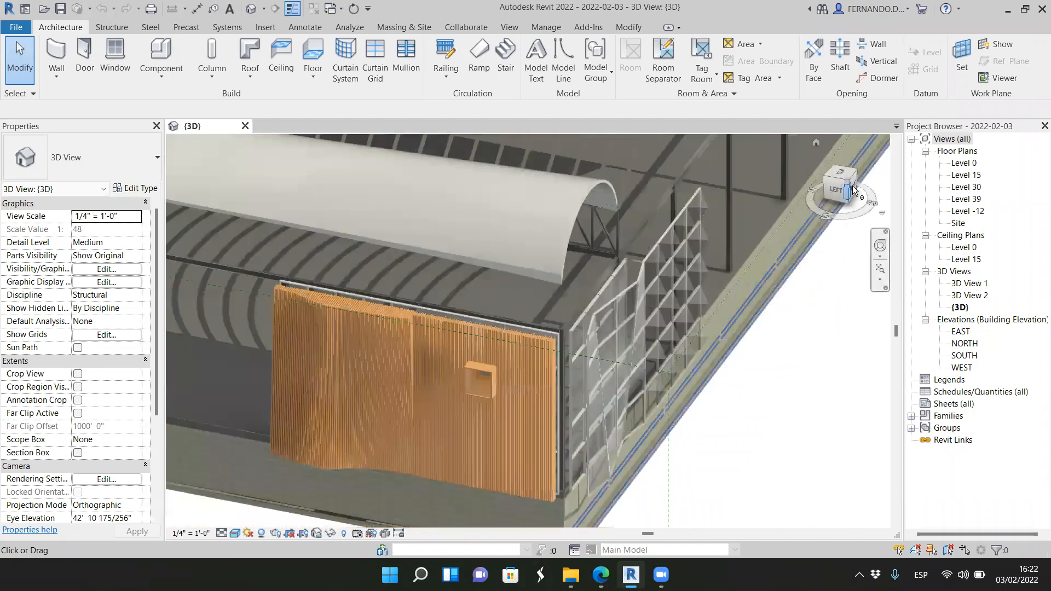
drag(847, 180, 837, 184)
scroll(531, 368, up, 3)
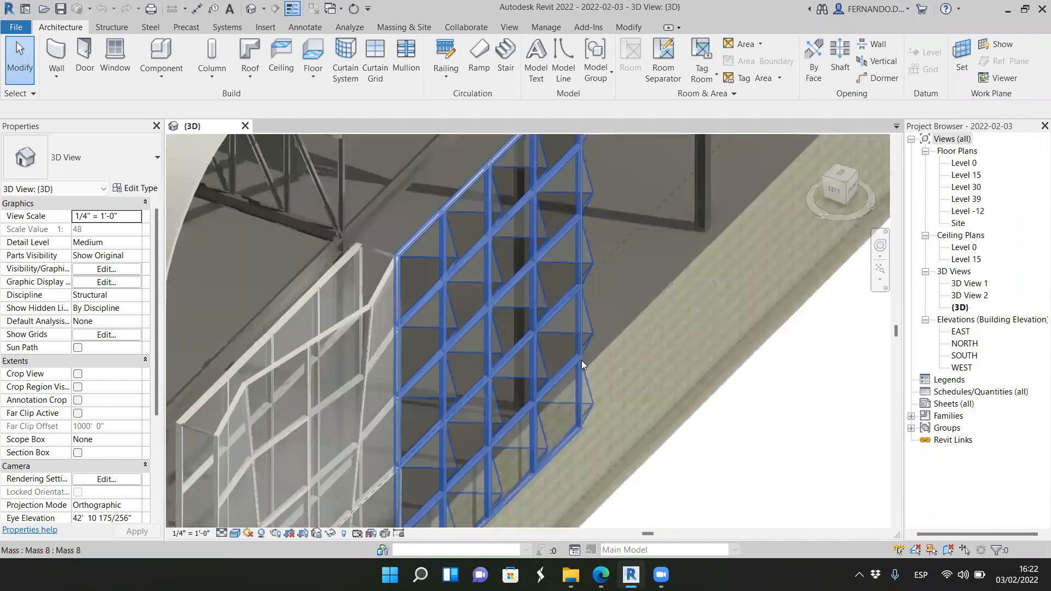
scroll(616, 321, up, 2)
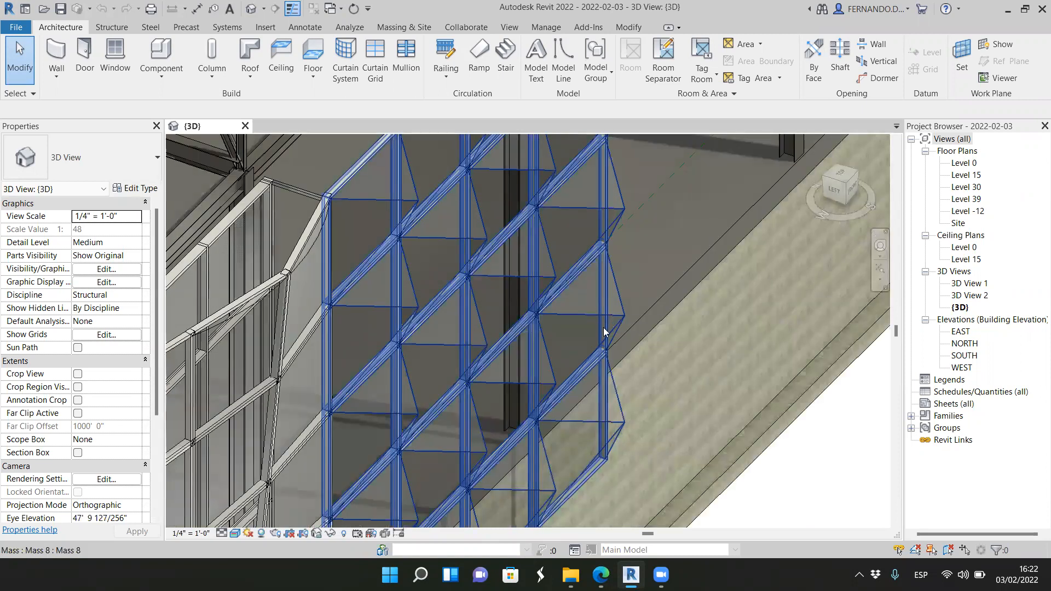
scroll(552, 361, down, 1)
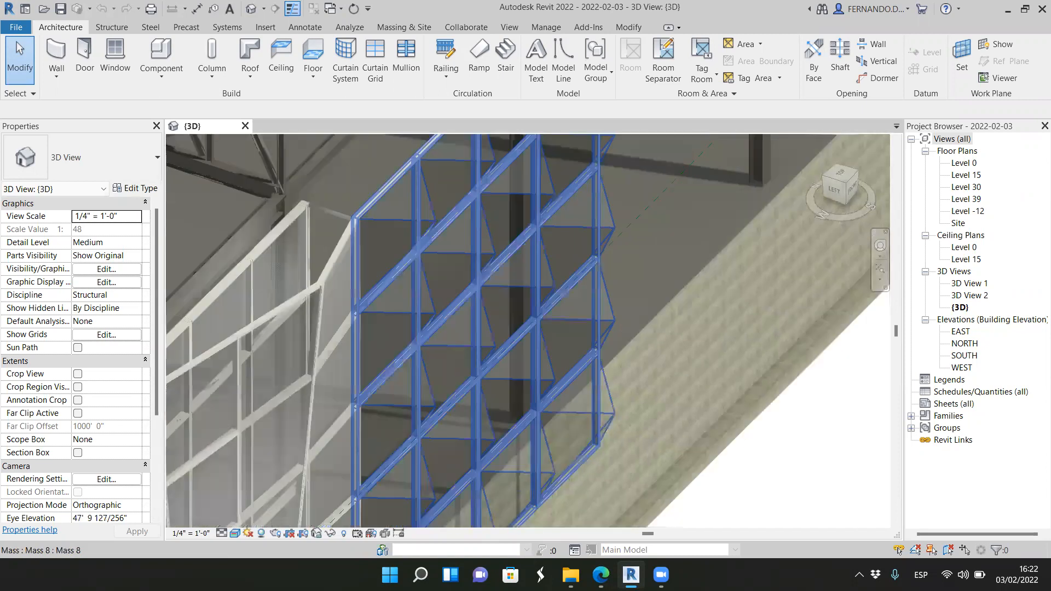
Step: Switch to the browser to view the double skin facade reference photo in Bing Images, and return to Revit
key(alt+Tab)
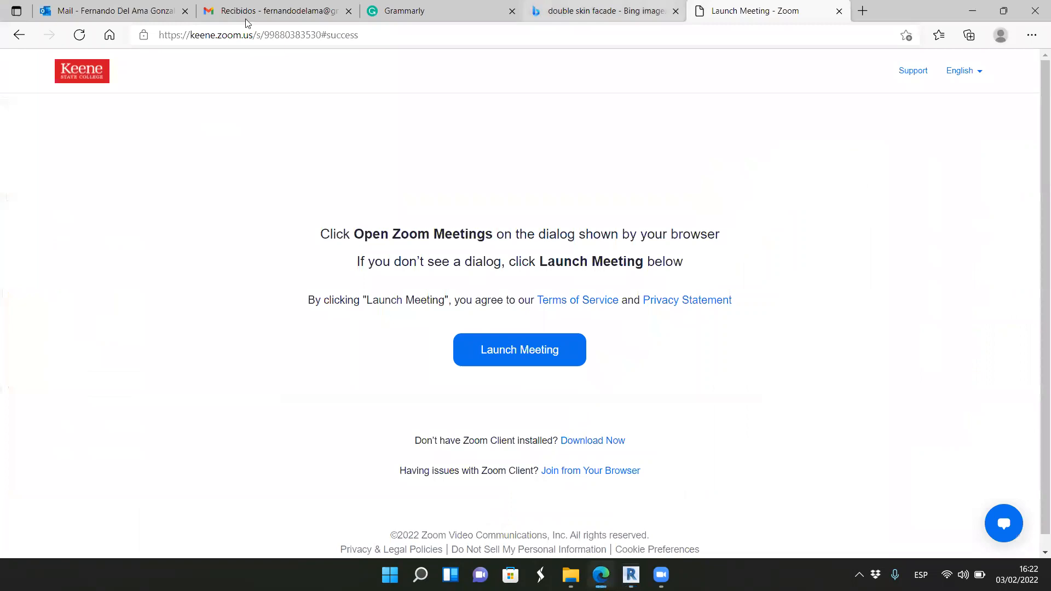
click(591, 13)
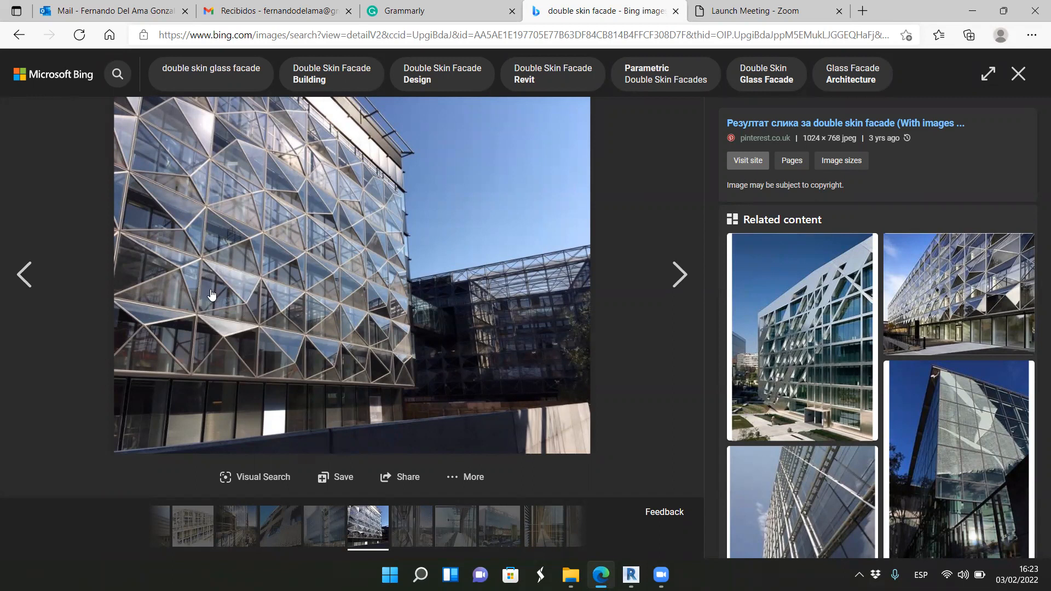
click(631, 574)
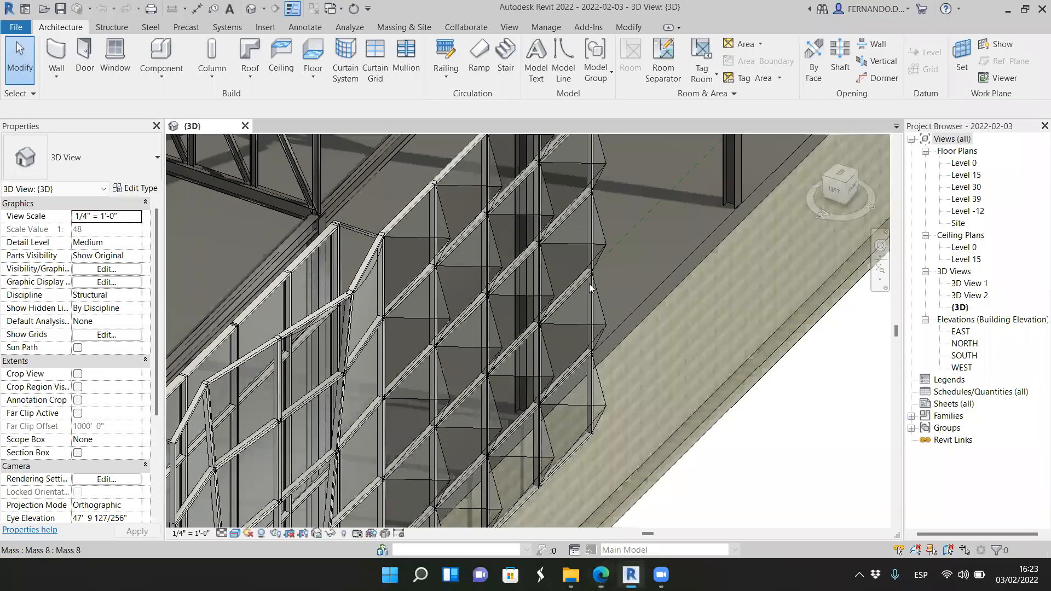
Step: Compare the pyramid panel pattern on the outer facade mass with the reference, checking its framing and upper edge
scroll(572, 355, down, 3)
shift+middle_drag(573, 355, 459, 376)
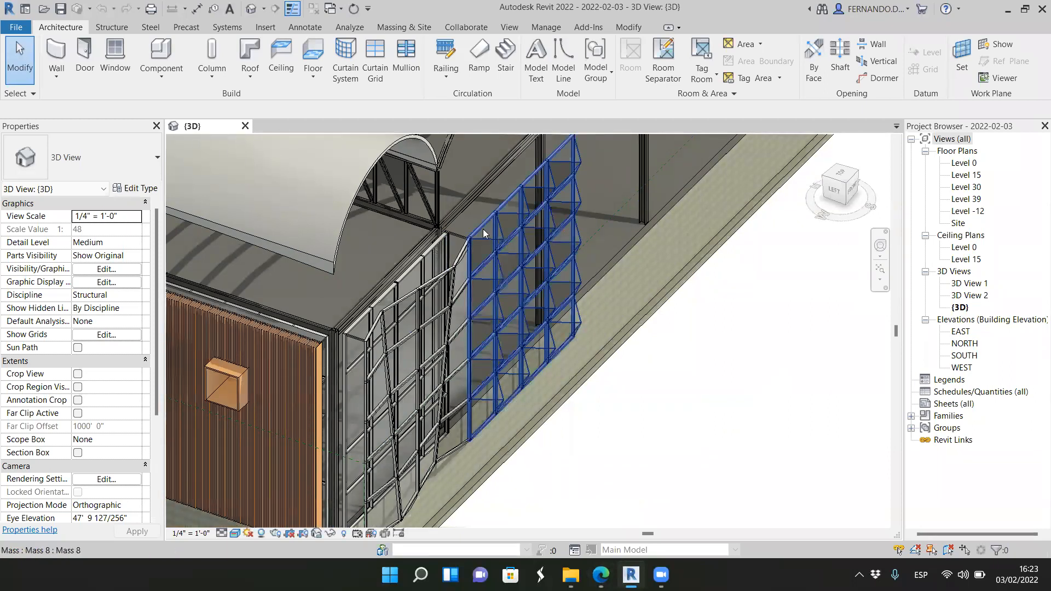
scroll(468, 234, up, 4)
scroll(464, 255, up, 2)
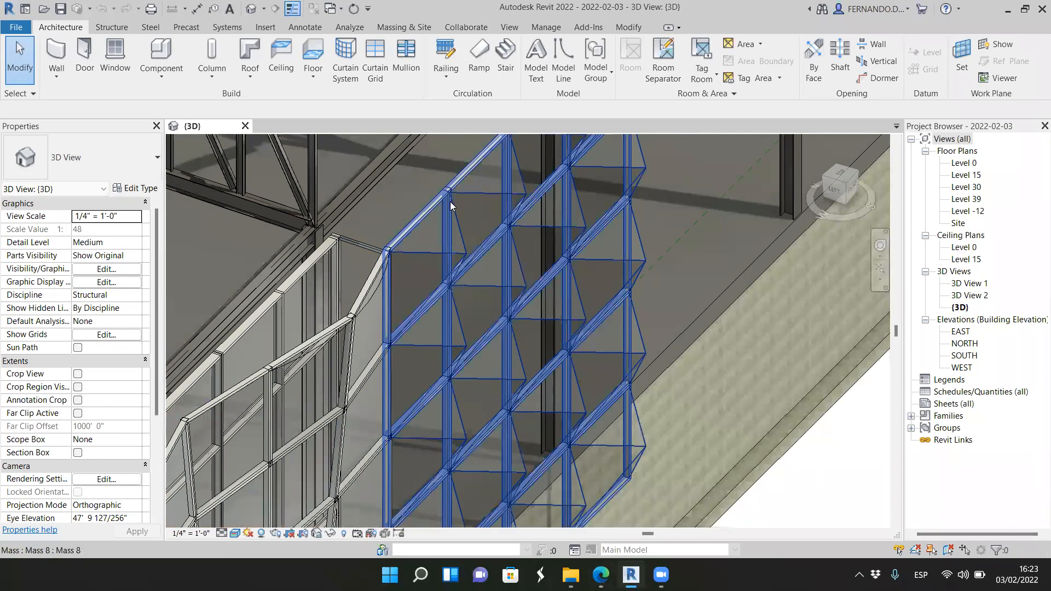
scroll(461, 260, down, 4)
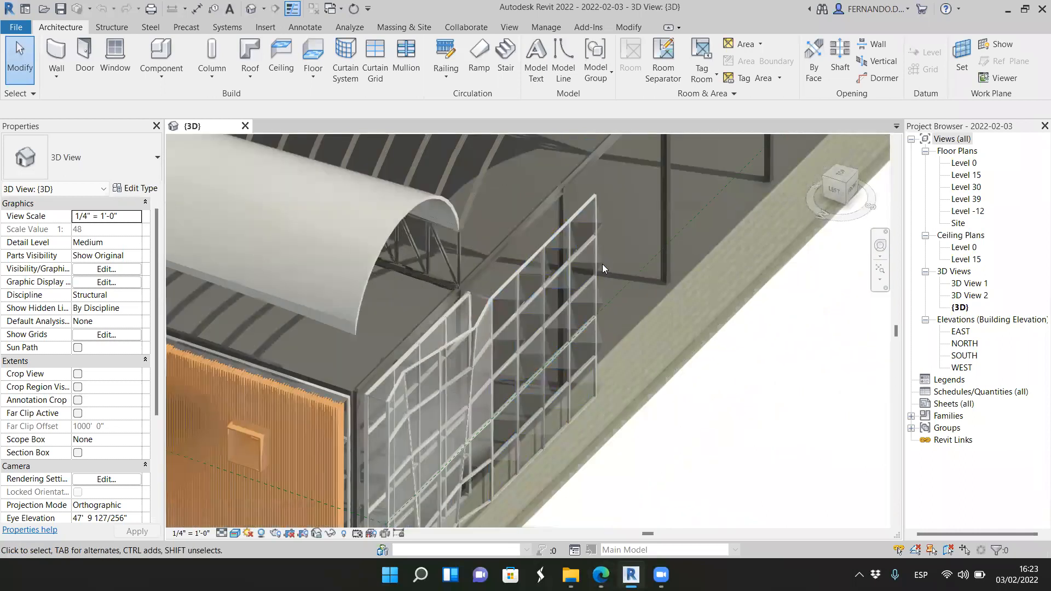
Step: Start opening a Revit family and browse to the 00_Keene folder in Dropbox
click(15, 27)
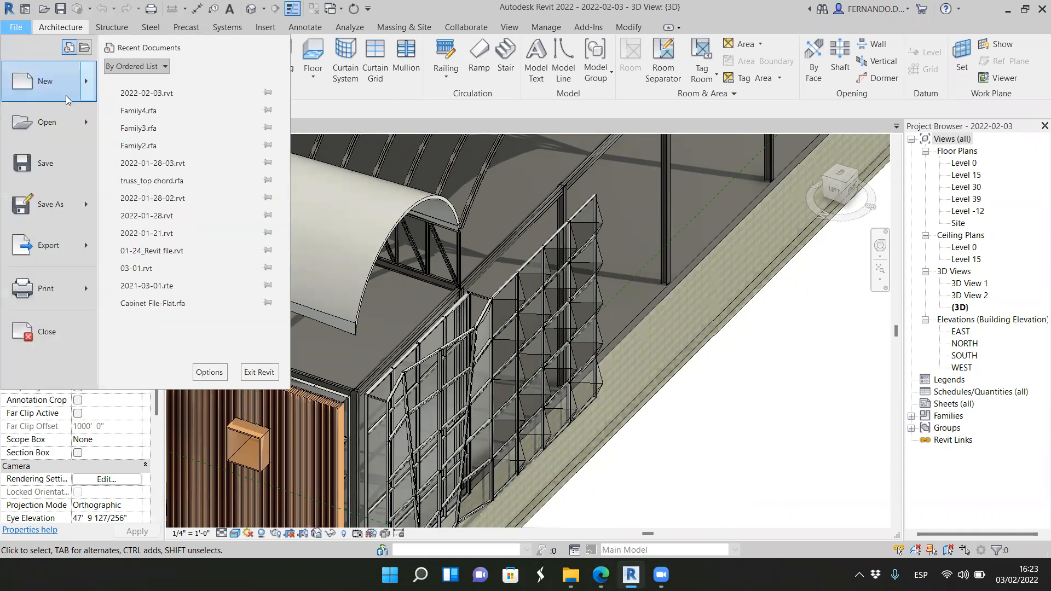
mouse_move(87, 128)
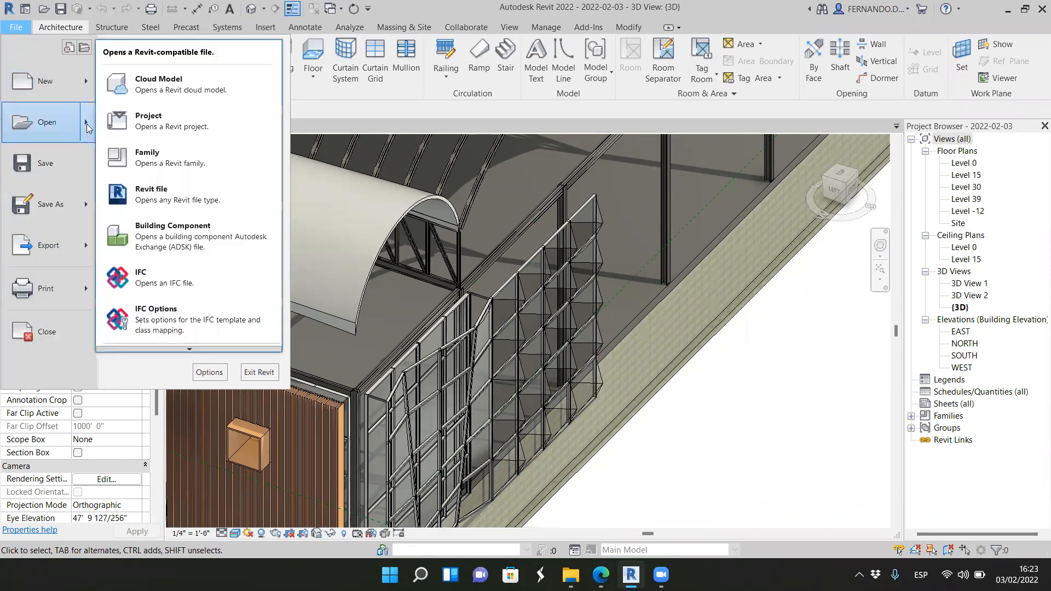
click(132, 157)
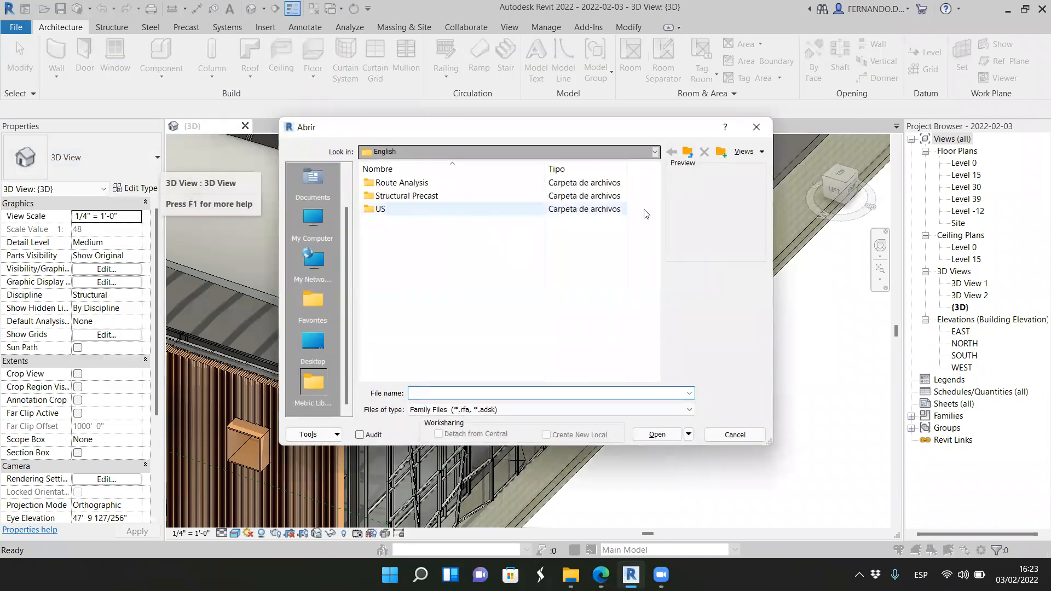
click(655, 152)
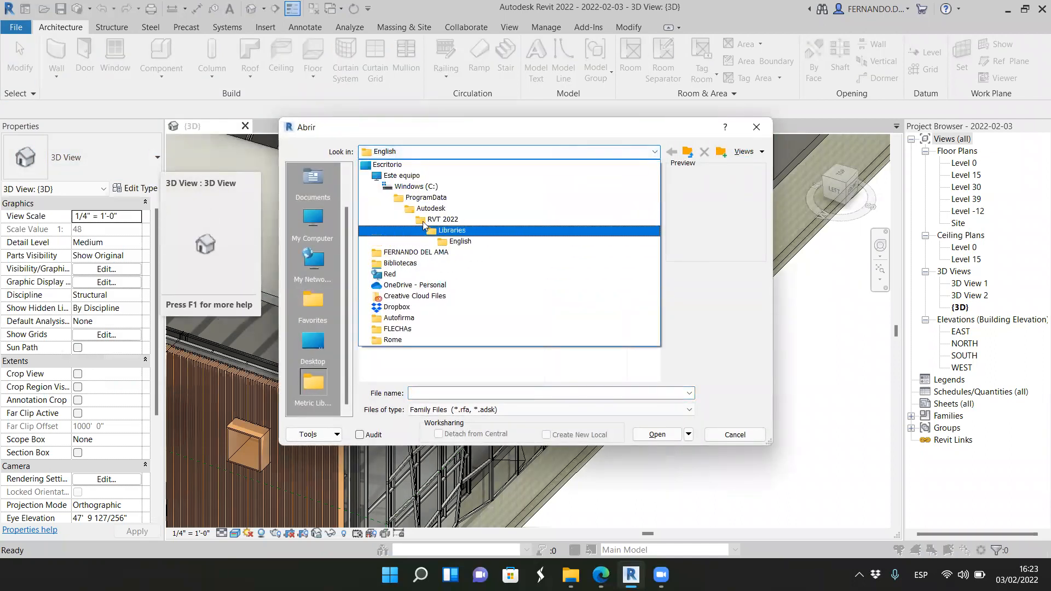
click(398, 307)
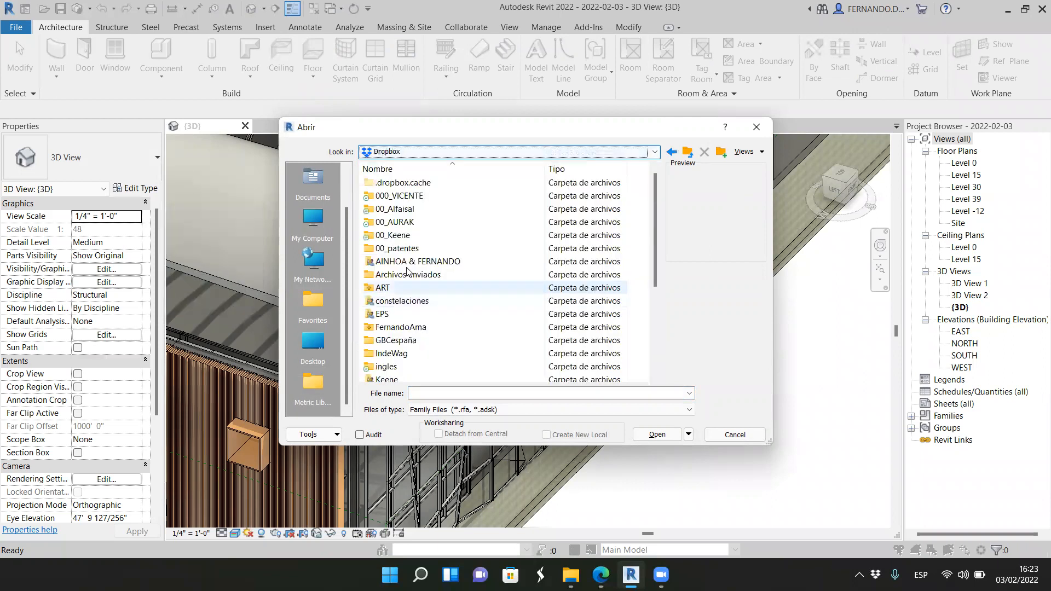
double_click(403, 235)
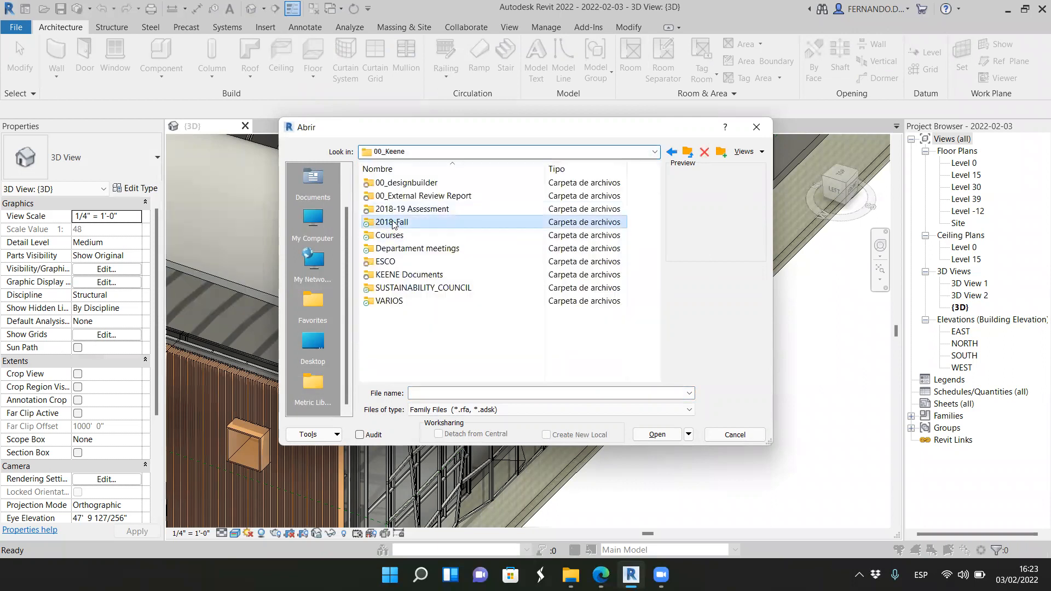
double_click(393, 223)
click(687, 152)
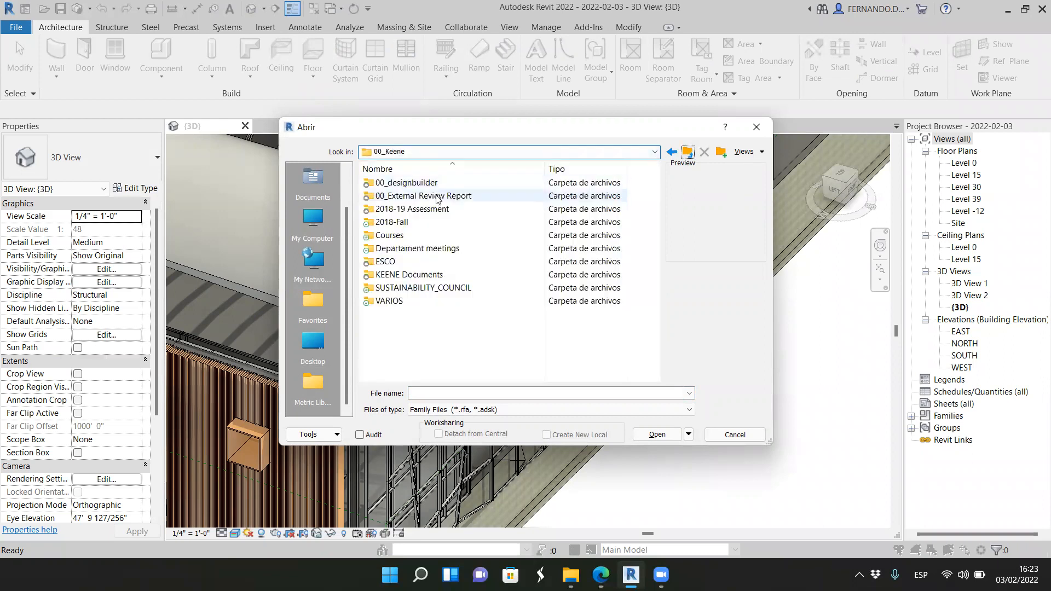
Step: Open the family file Family3.rfa from Courses, 000_Spring22, ARCH320
double_click(387, 224)
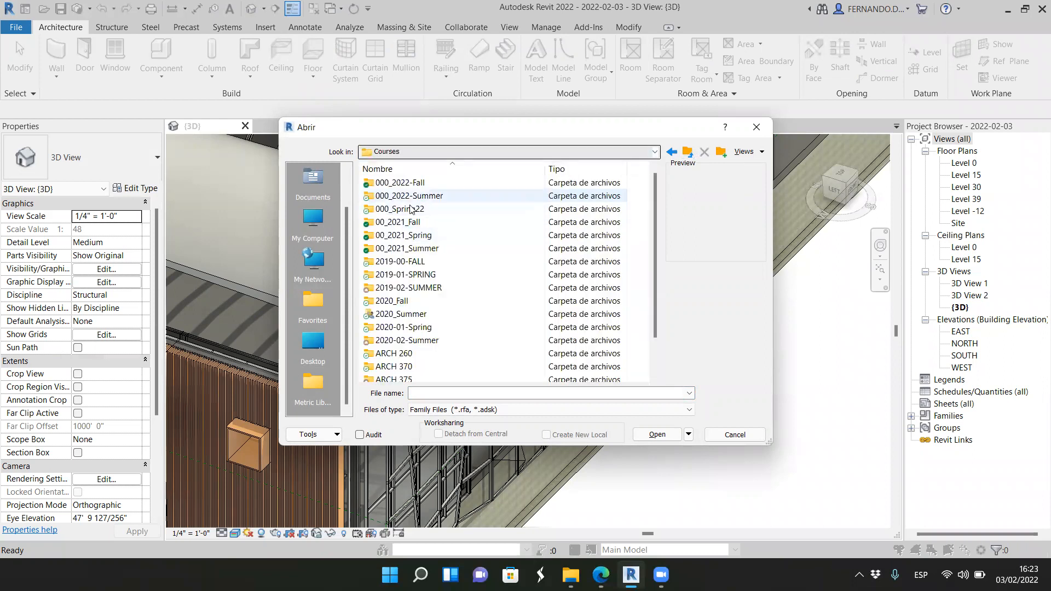
double_click(408, 209)
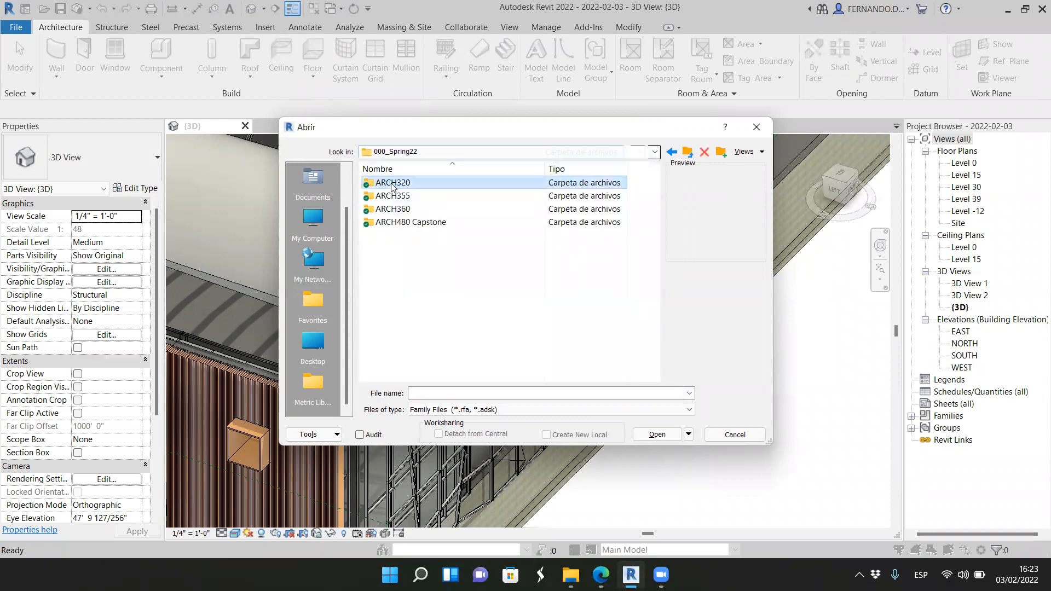
double_click(392, 184)
click(390, 210)
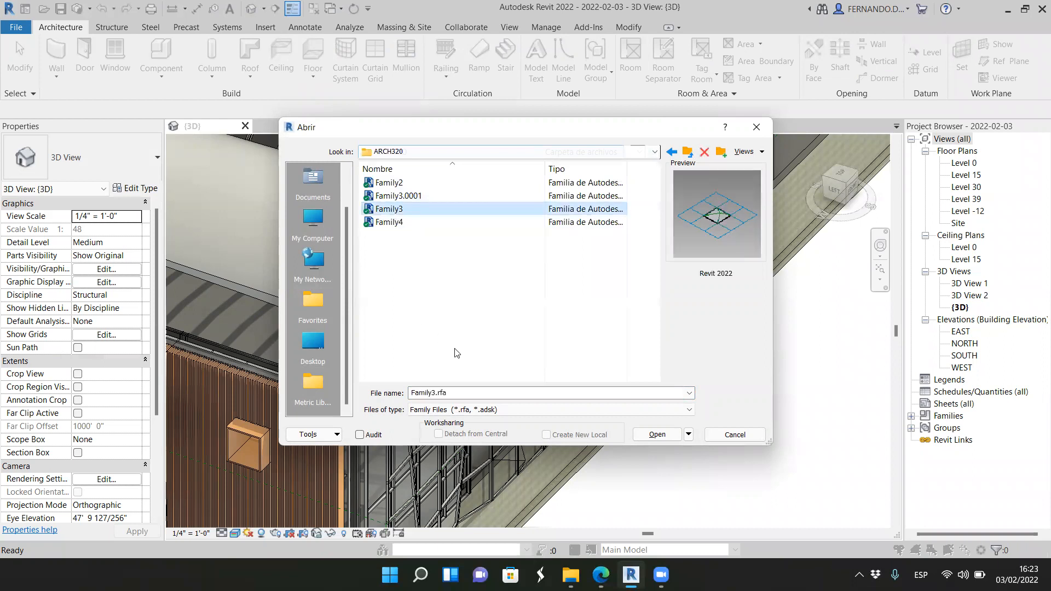
click(657, 435)
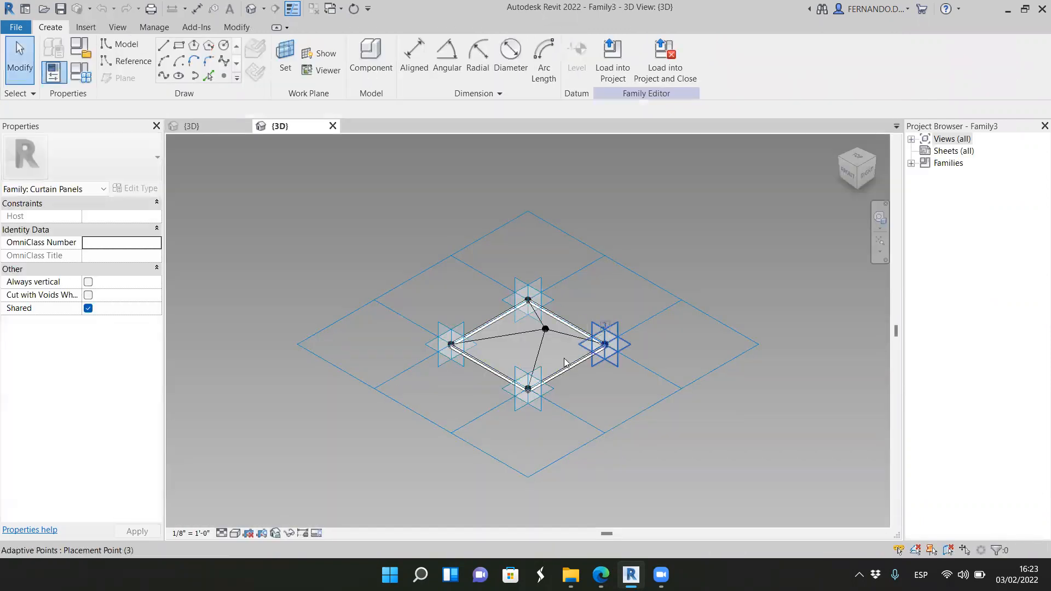
Step: Examine the curtain panel family's frame, raised apex point and the lines joining the apex to the four corner points
scroll(551, 338, up, 5)
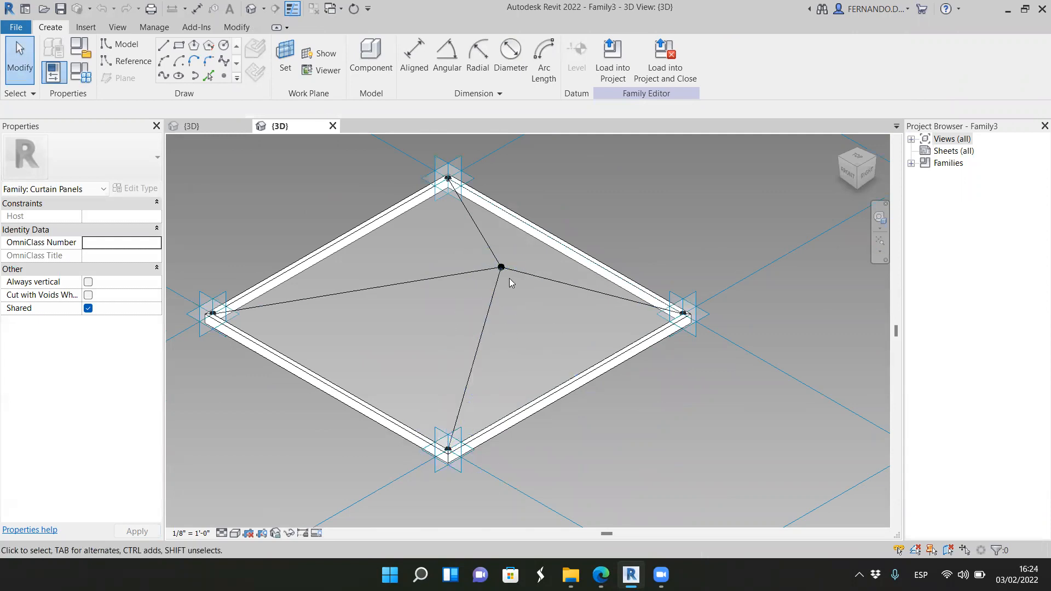
key(Tab)
scroll(457, 351, down, 1)
scroll(476, 345, up, 2)
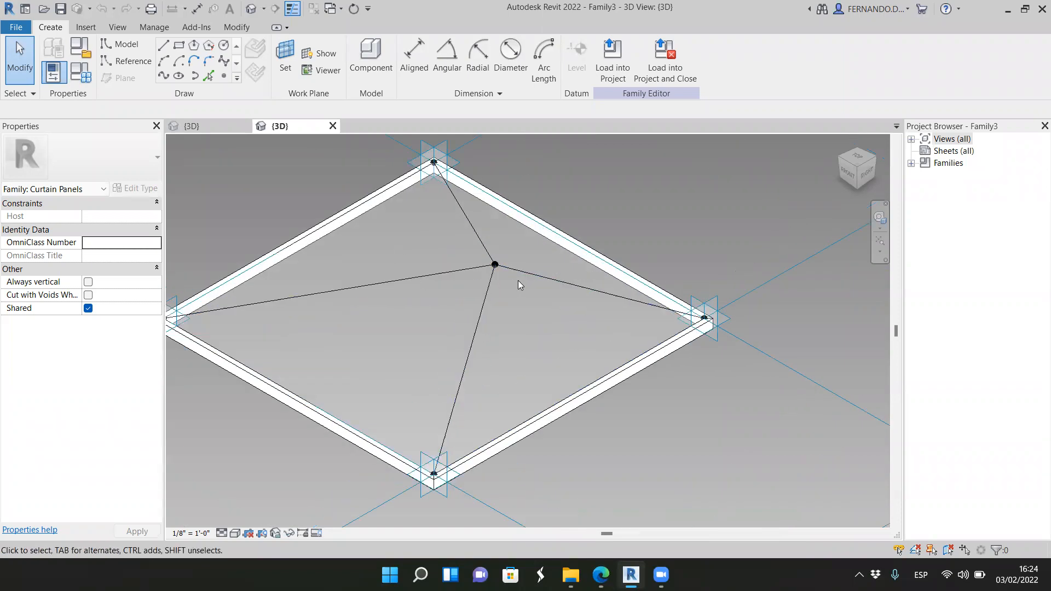
scroll(491, 285, up, 2)
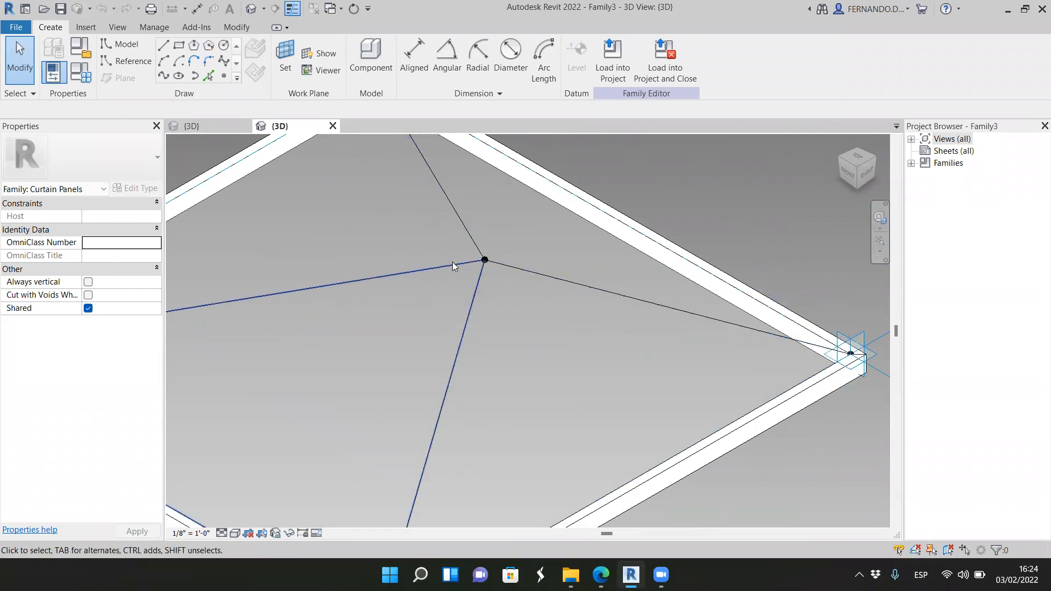
click(596, 295)
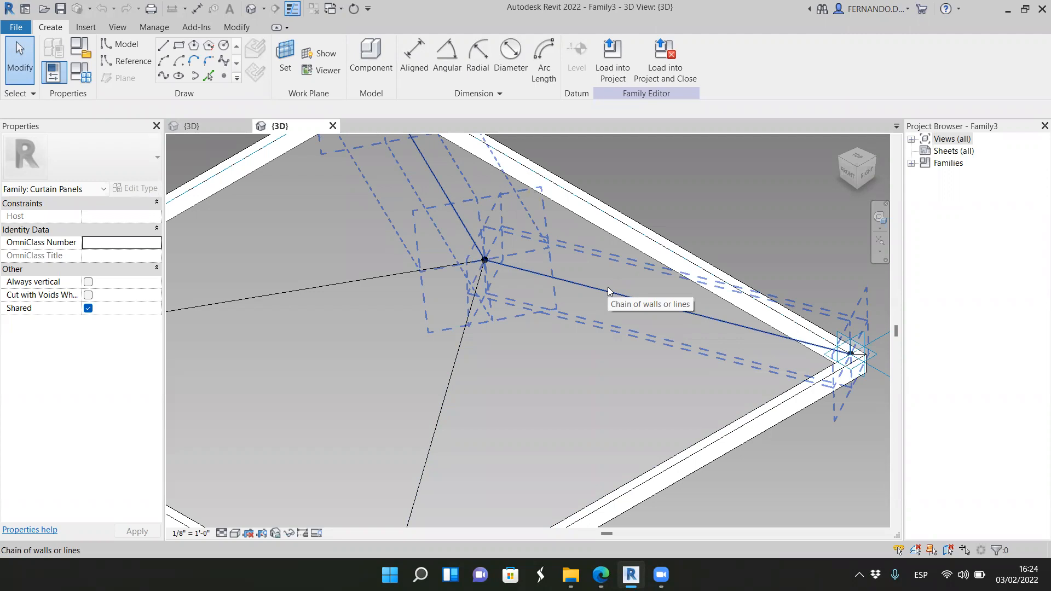
scroll(609, 292, down, 4)
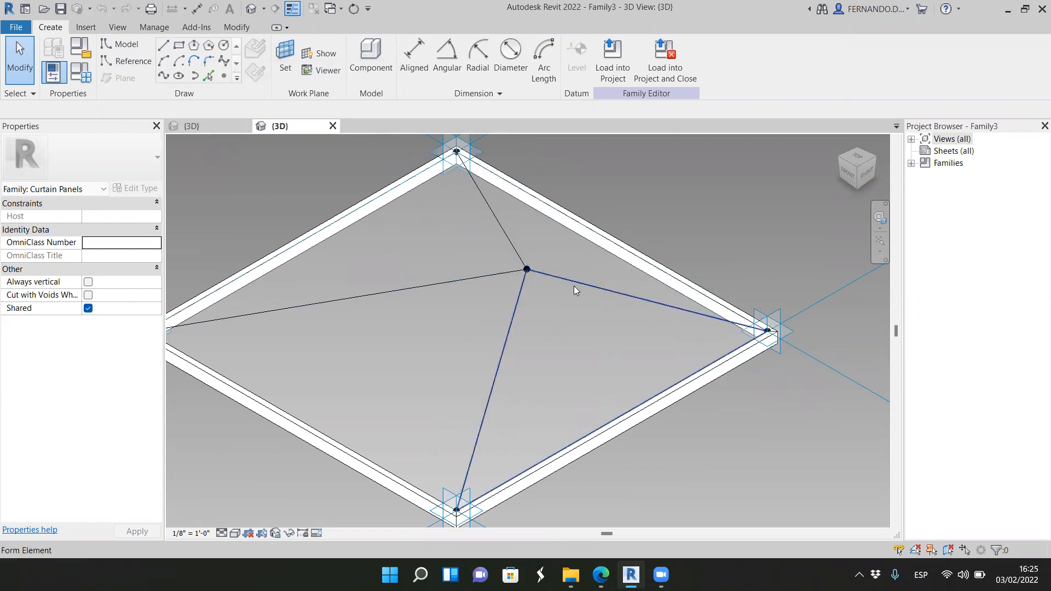
Step: Delete the two near-side triangular glass faces that meet at the pyramid's bottom corner point
key(Tab)
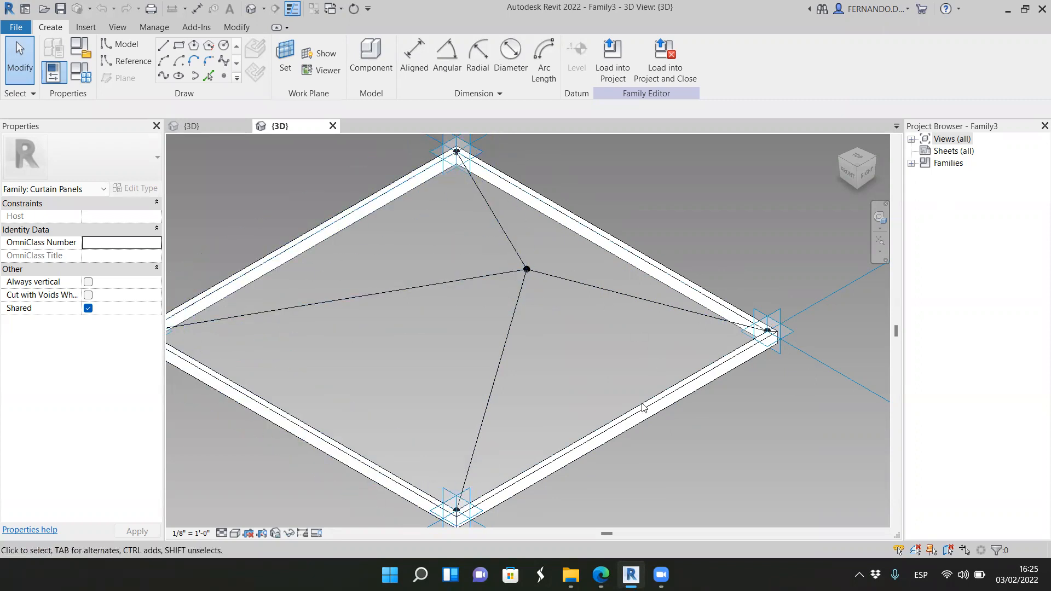
key(Tab)
click(634, 298)
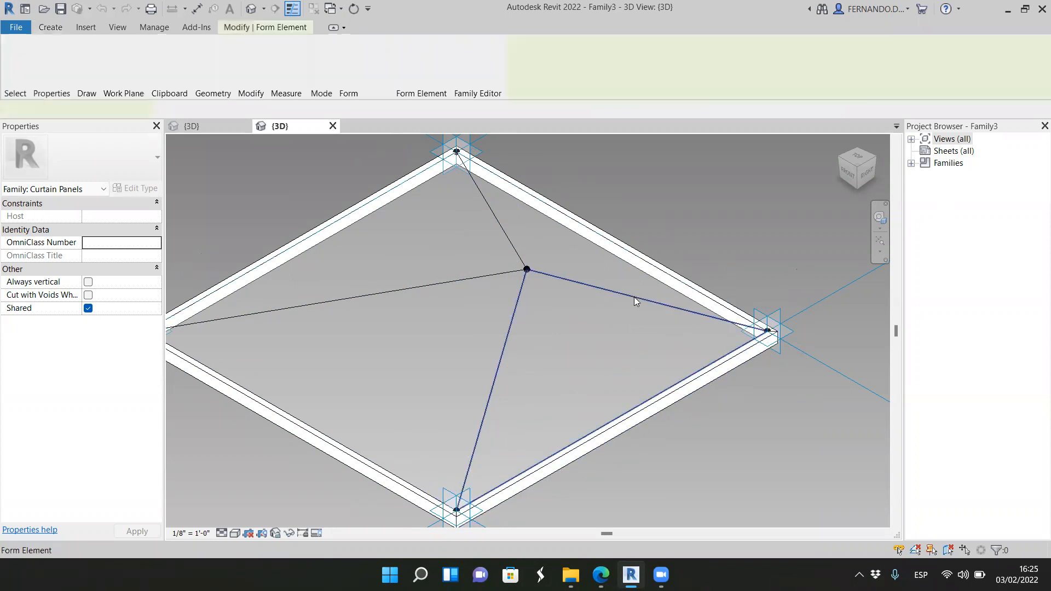
click(494, 291)
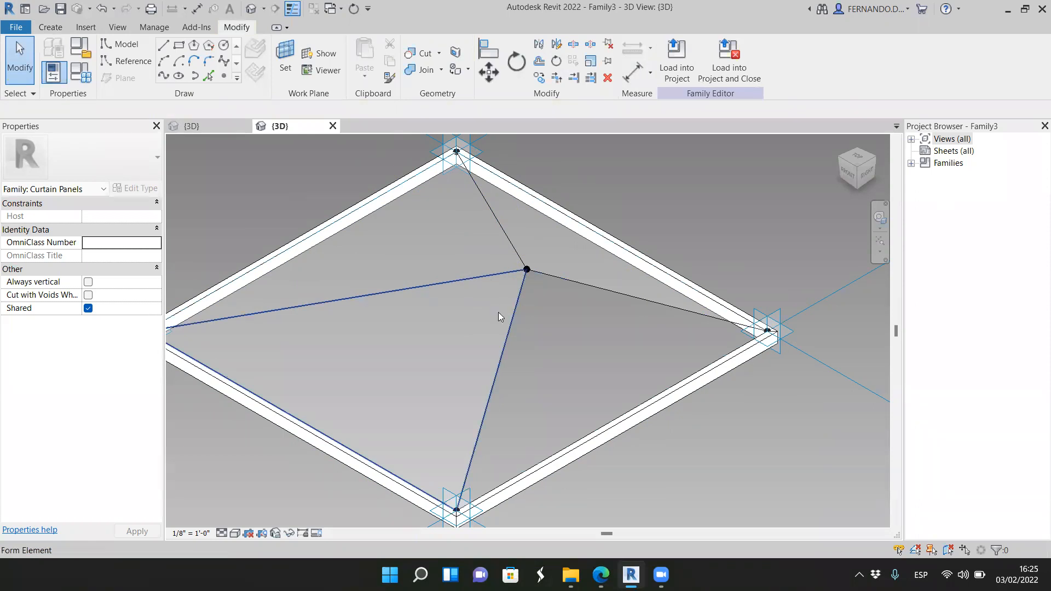
click(503, 324)
key(Escape)
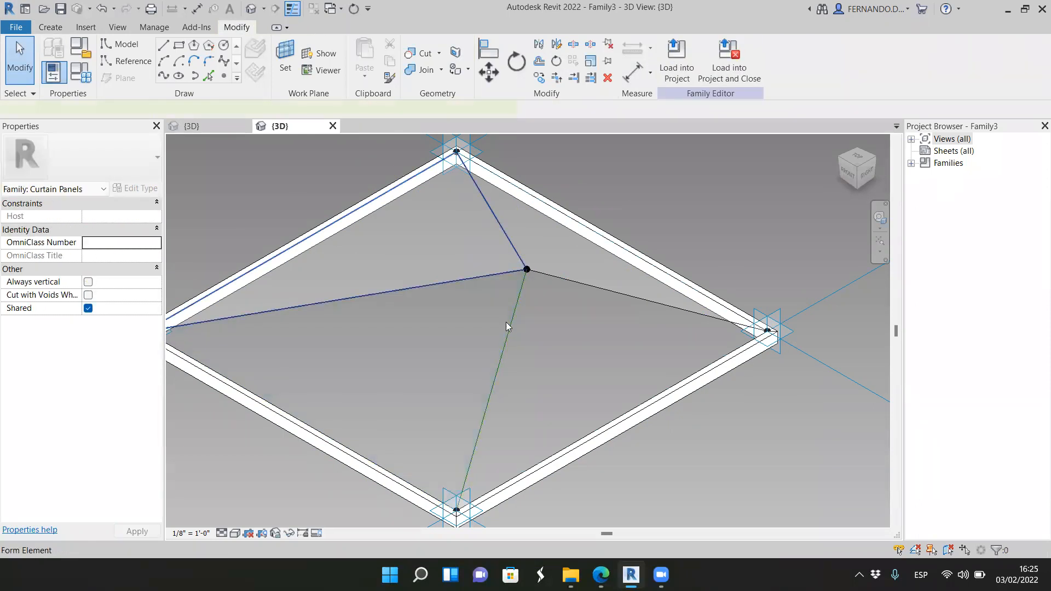
Step: Delete the remaining two triangular glass faces on the pyramid's far side, keeping the frame and the apex lines
click(504, 302)
key(Escape)
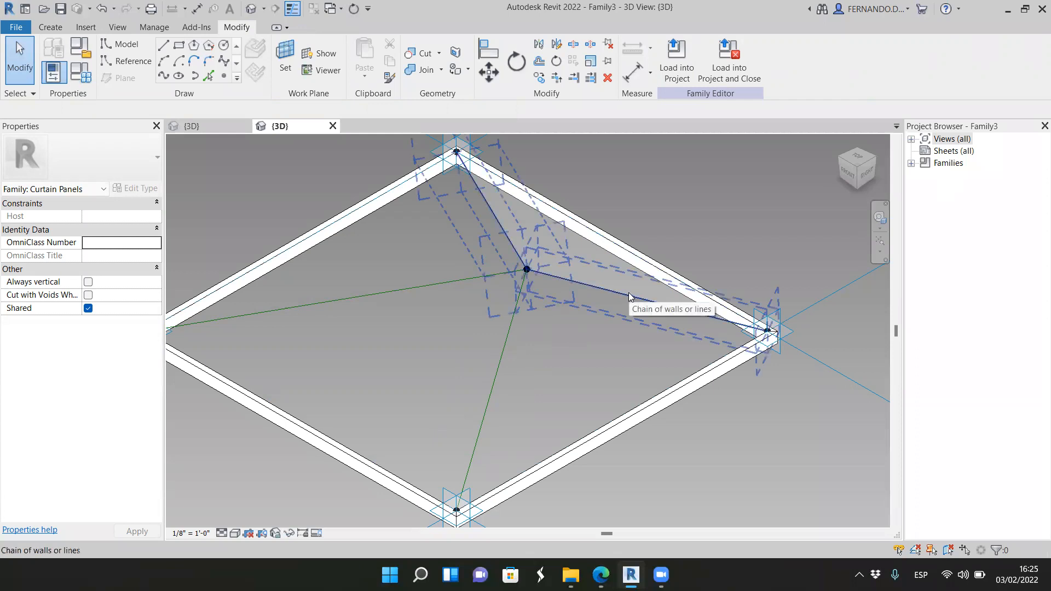
key(Tab)
key(Tab)
key(Tab)
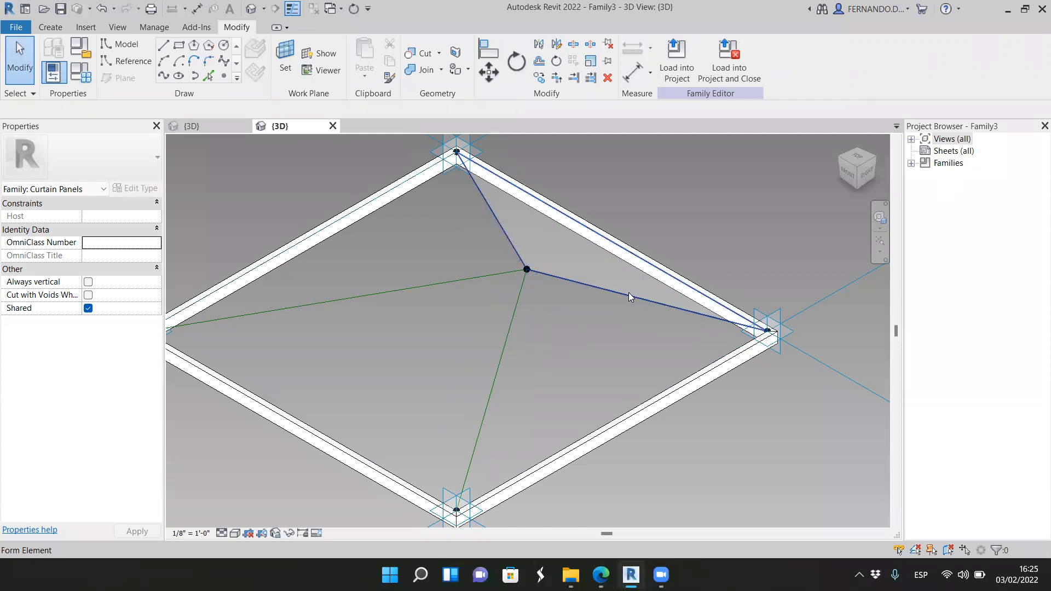
click(629, 292)
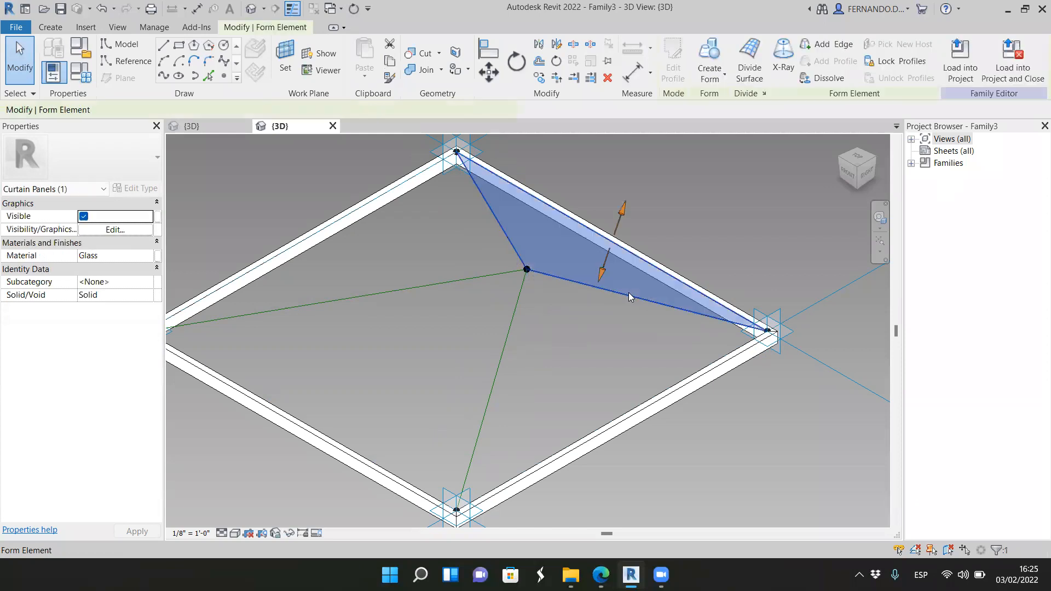
click(720, 226)
Step: Examine the apex point and the reference lines running from it to the four corner points of the frame
scroll(565, 285, down, 2)
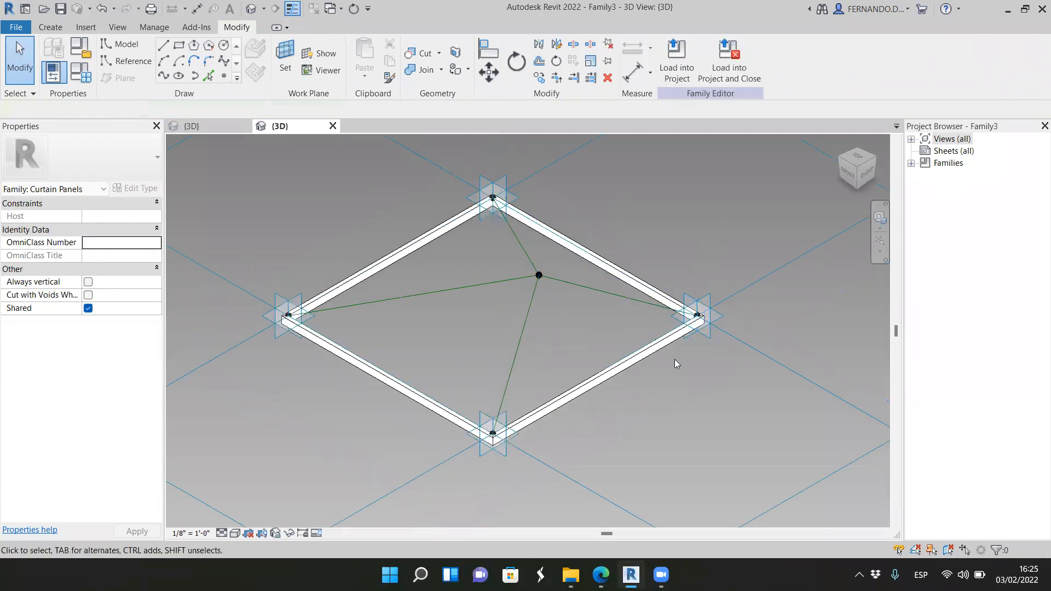
drag(851, 174, 780, 256)
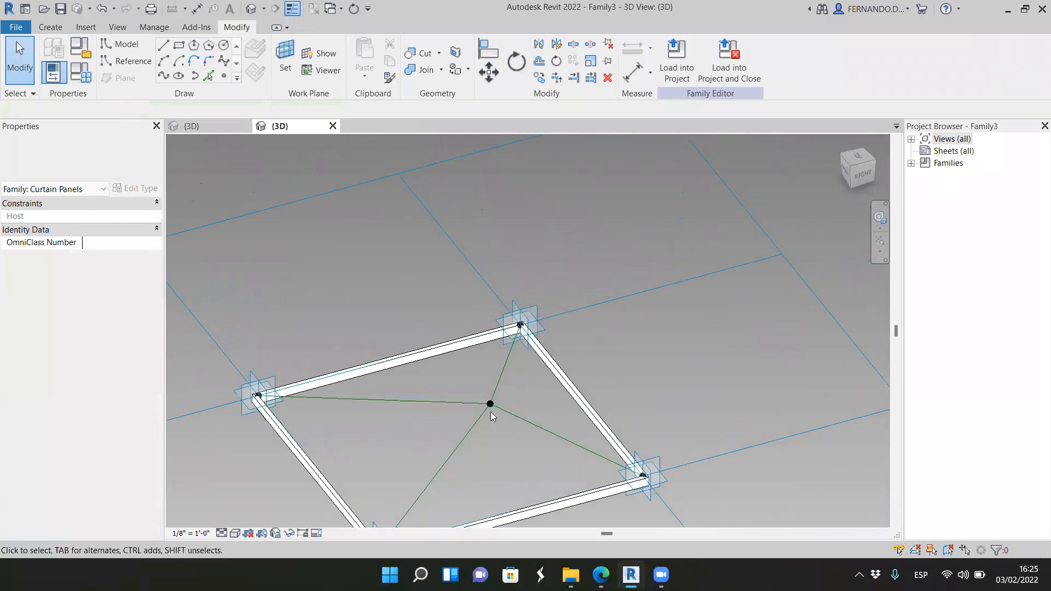
key(Tab)
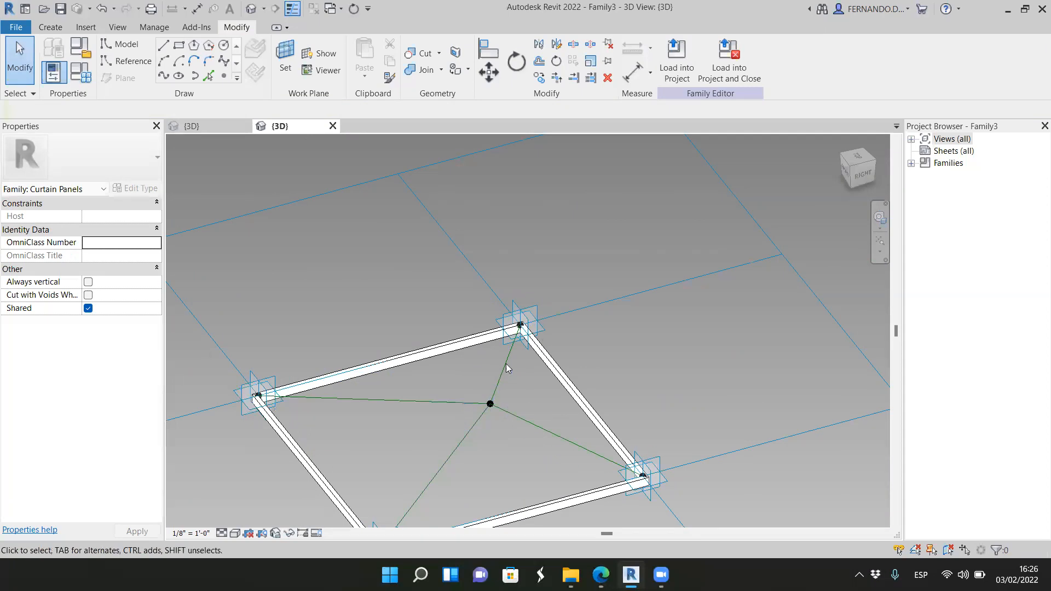
key(Tab)
scroll(560, 292, down, 4)
scroll(566, 363, up, 4)
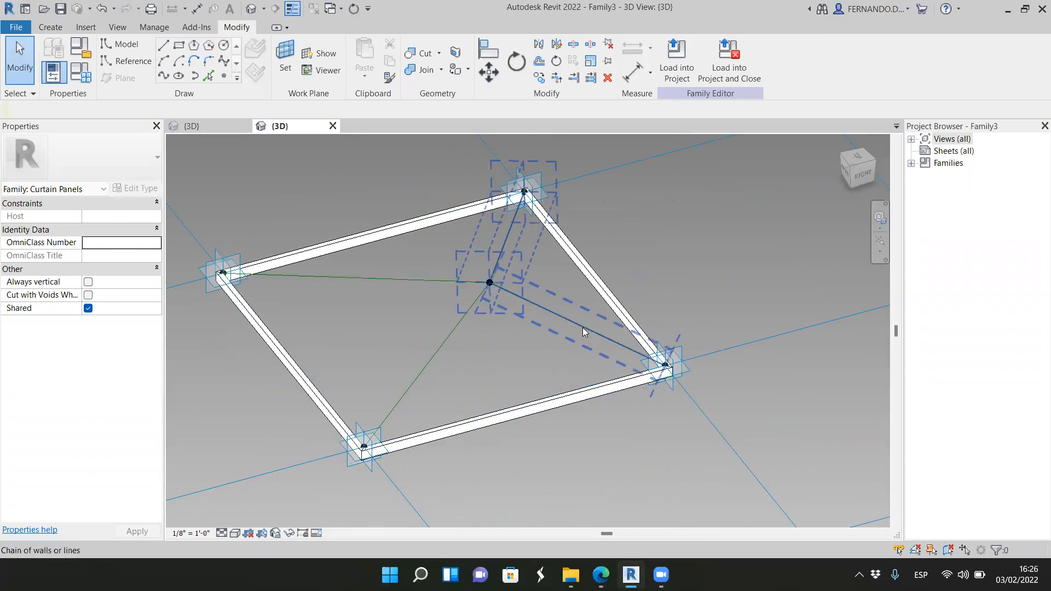
scroll(584, 329, up, 3)
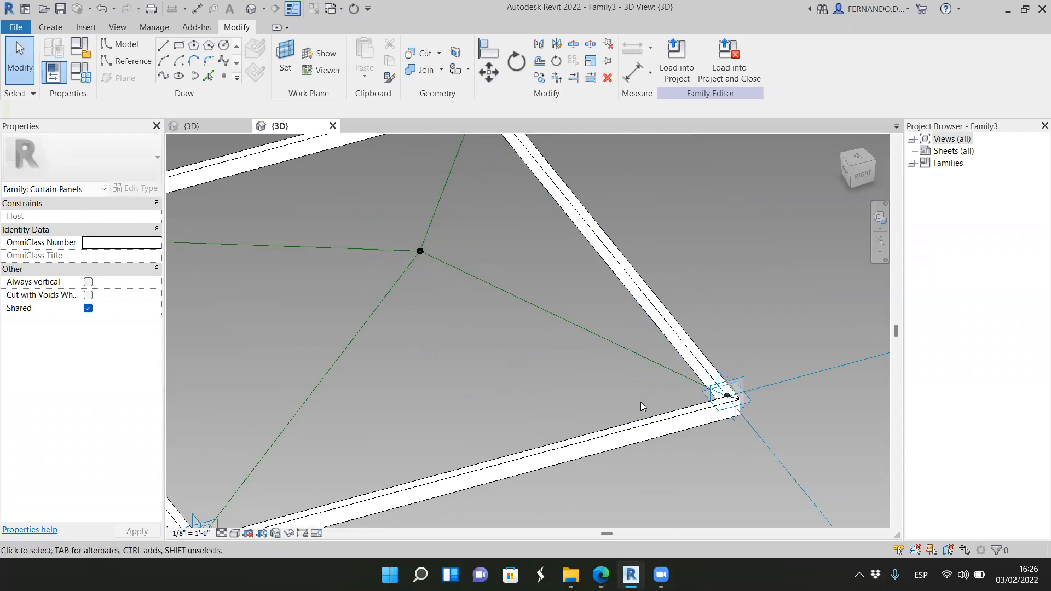
scroll(641, 402, down, 2)
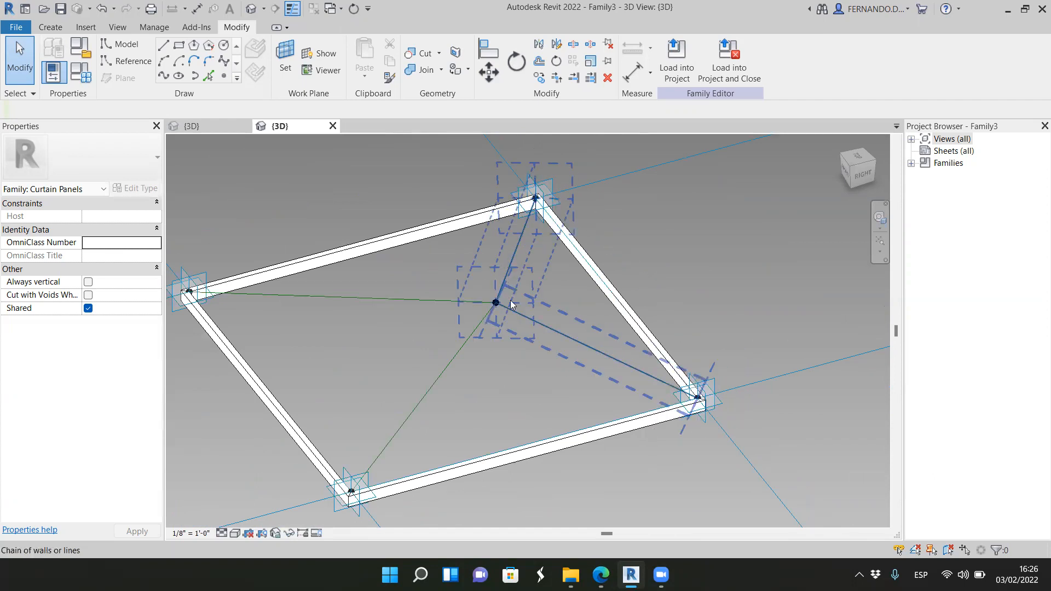
scroll(507, 285, up, 1)
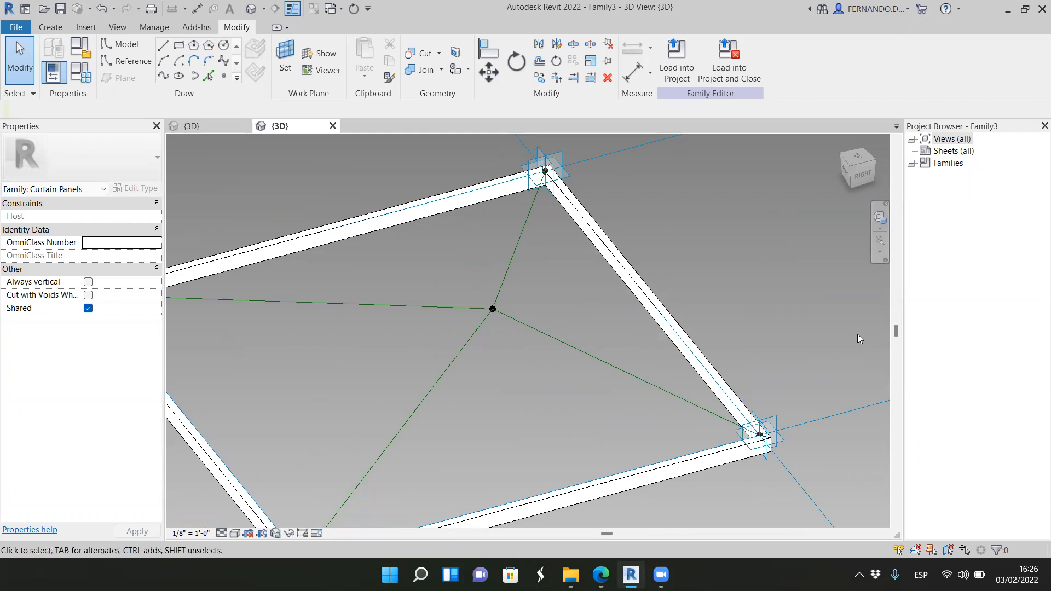
scroll(641, 386, up, 3)
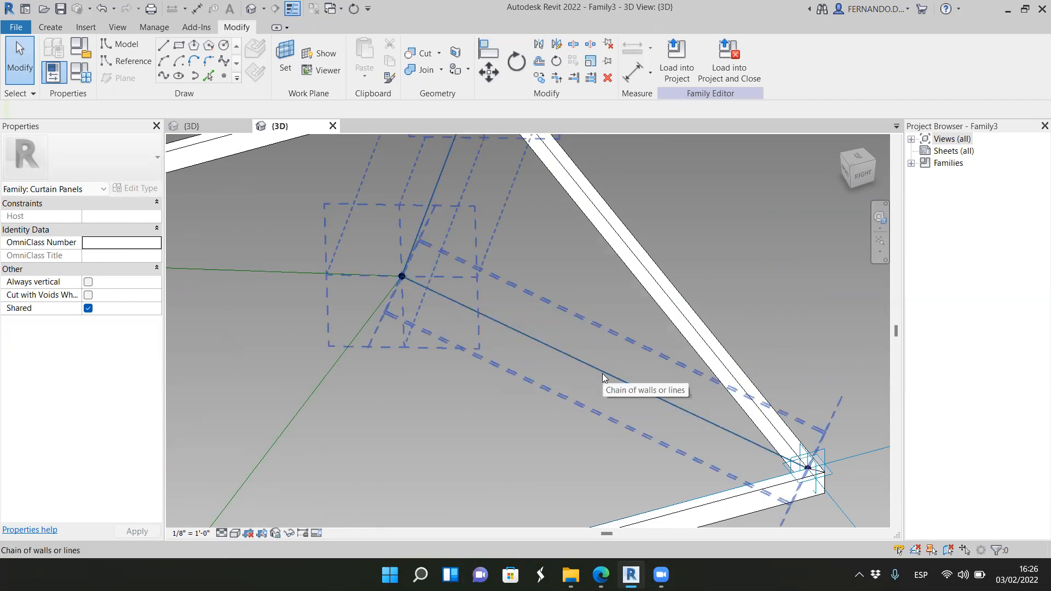
Step: Place a reference point at the midpoint of the reference line running from the apex to the right corner point
click(286, 54)
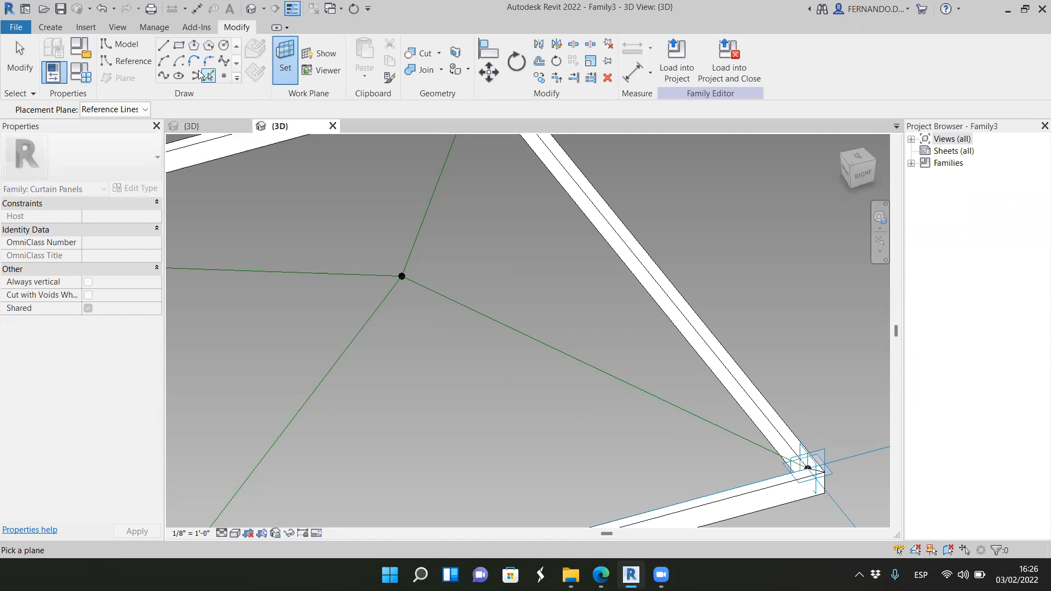
click(129, 64)
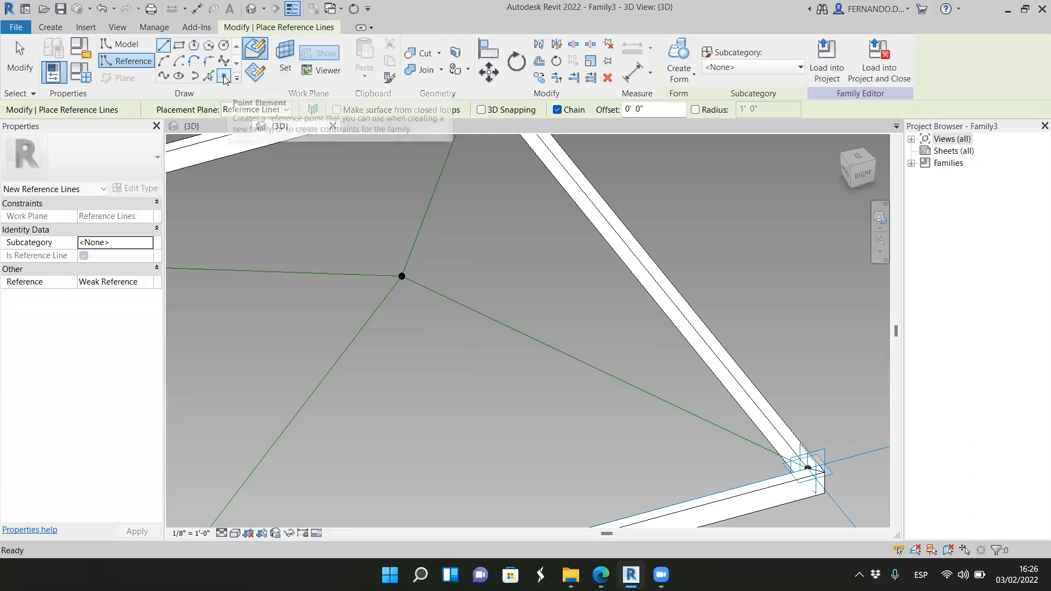
click(224, 77)
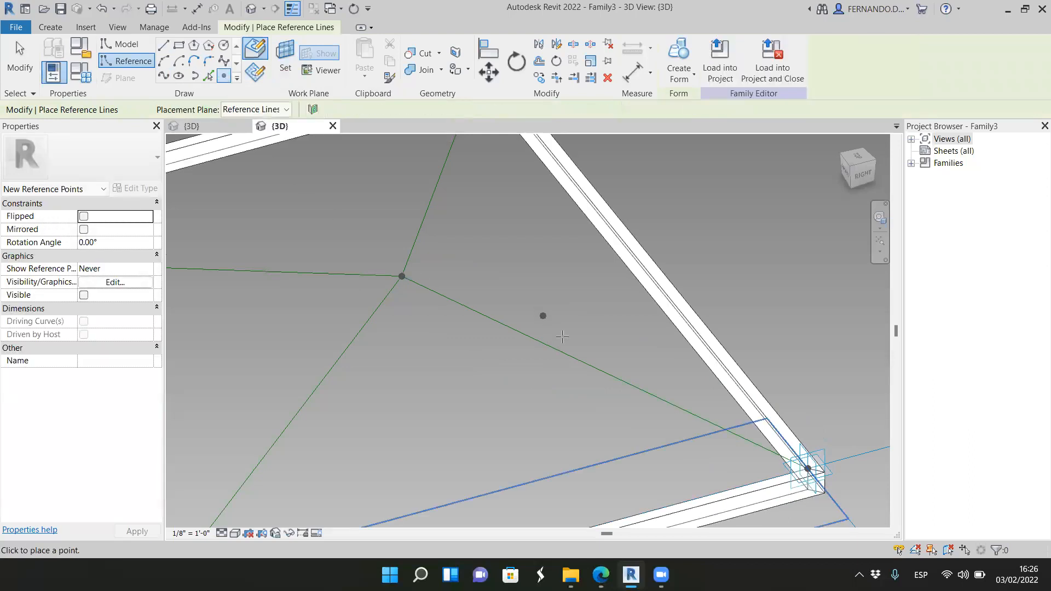
click(605, 373)
click(351, 297)
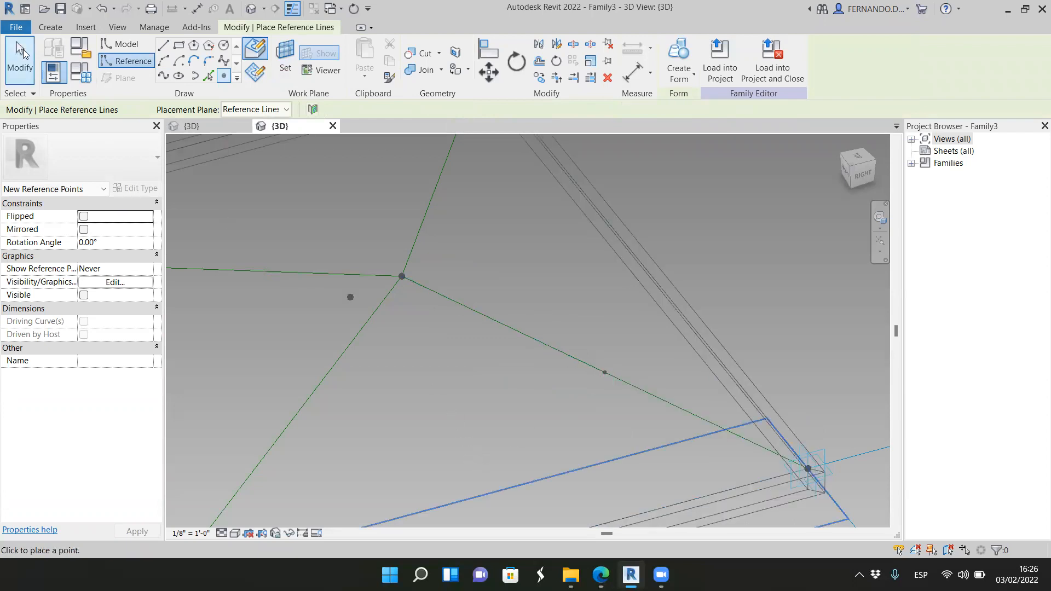
click(20, 55)
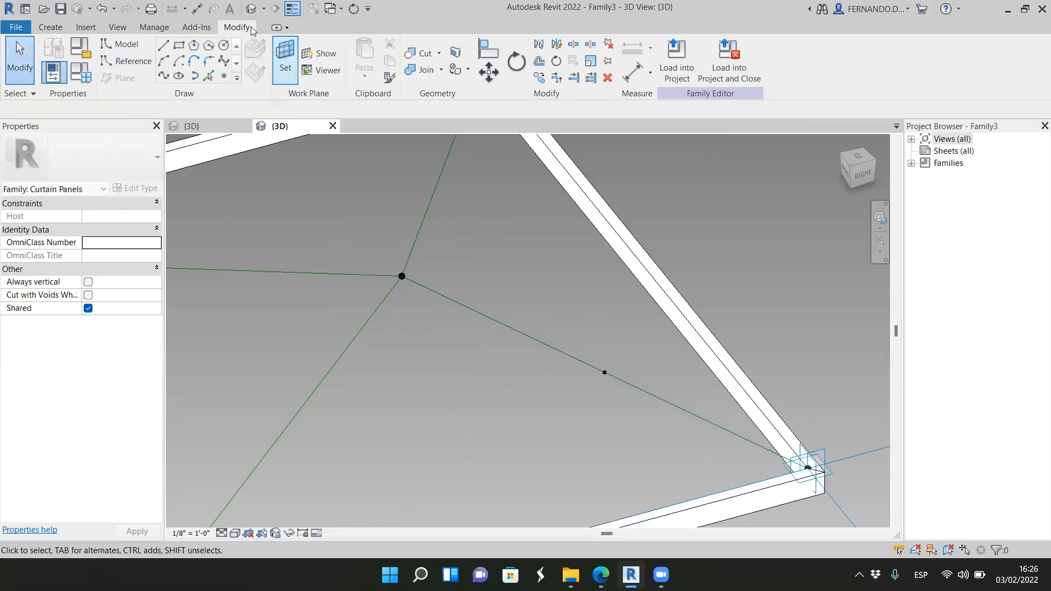
click(285, 59)
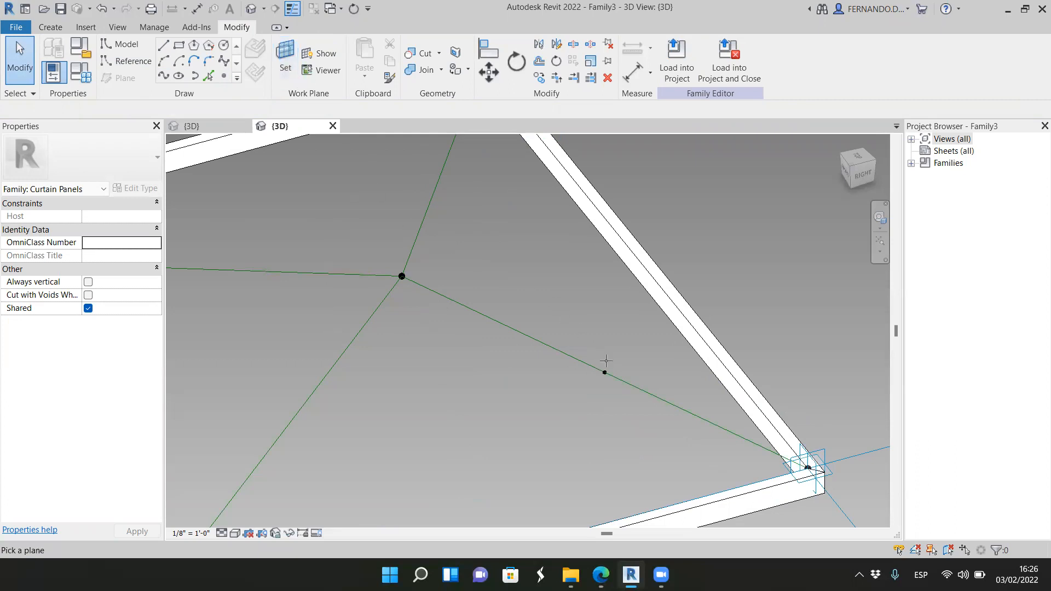
scroll(581, 306, down, 2)
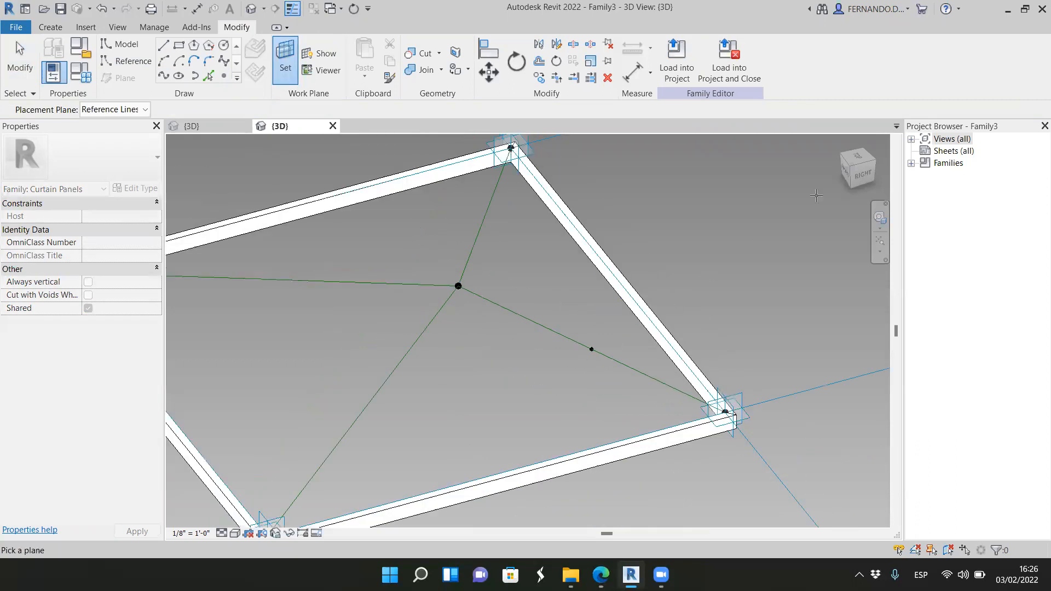
scroll(838, 184, down, 2)
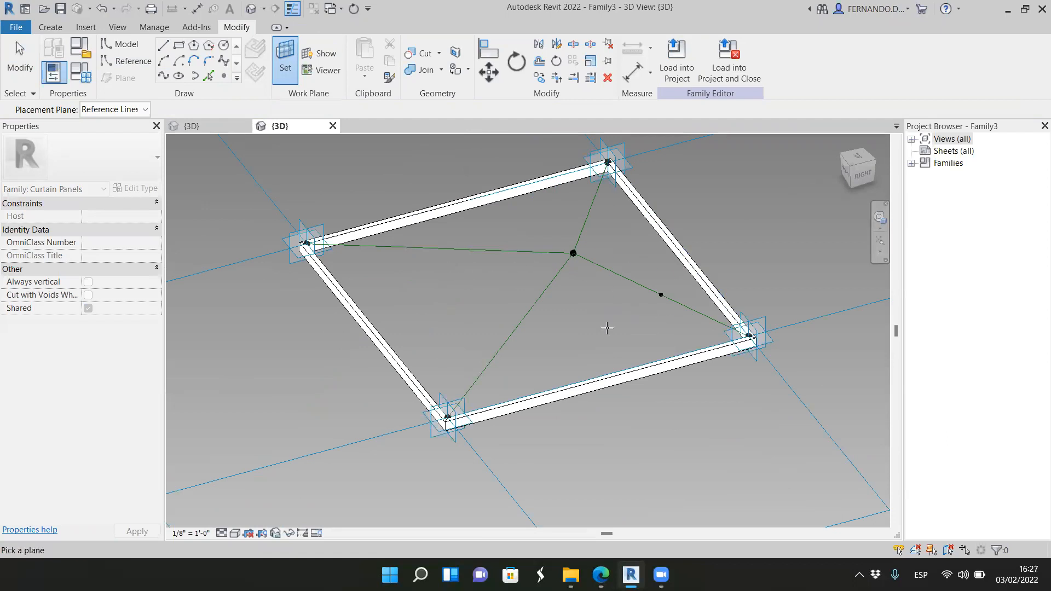
scroll(676, 251, down, 1)
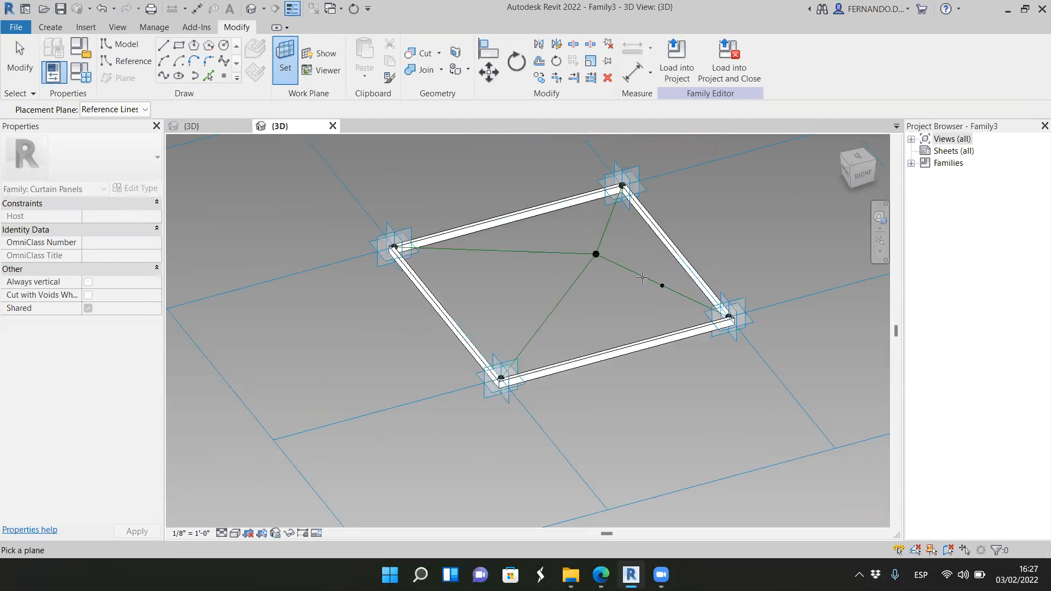
key(Escape)
Step: Set the work plane to the midpoint reference point's plane perpendicular to its apex-to-corner reference line
scroll(712, 257, up, 2)
scroll(677, 353, down, 1)
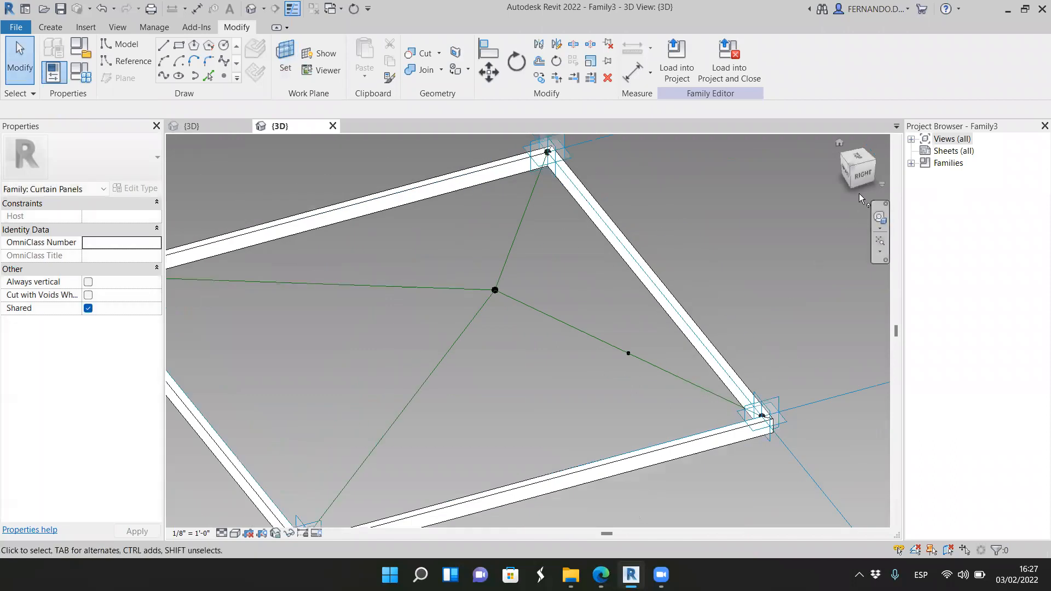
drag(862, 176, 834, 171)
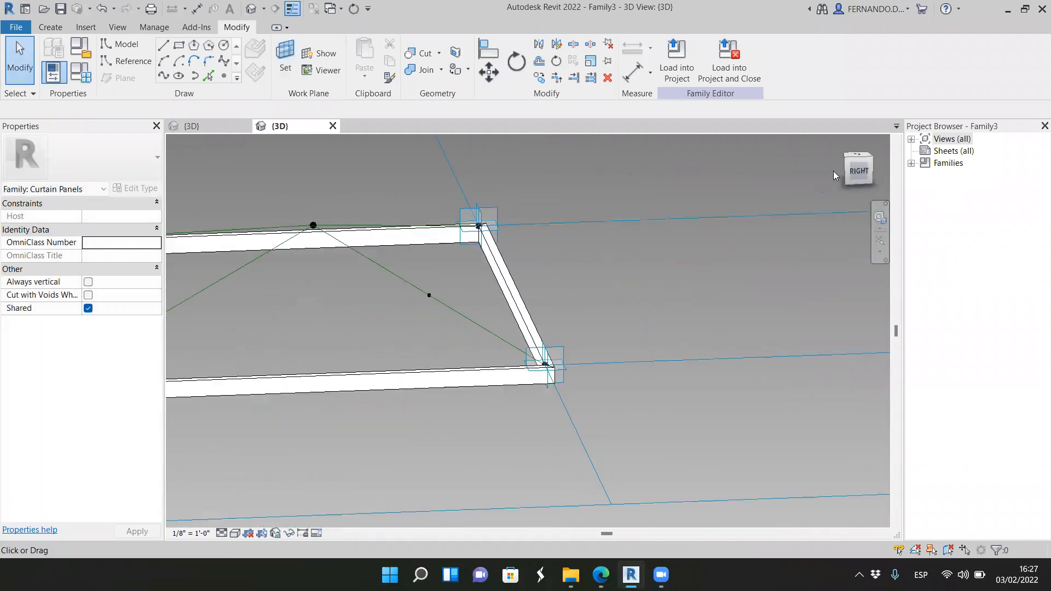
scroll(416, 260, up, 2)
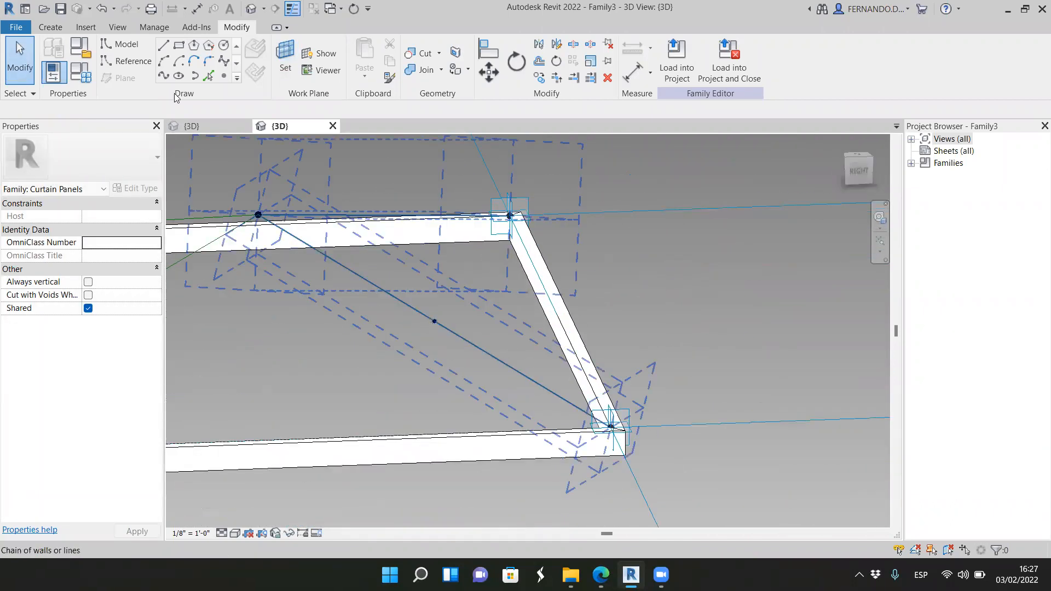
click(285, 61)
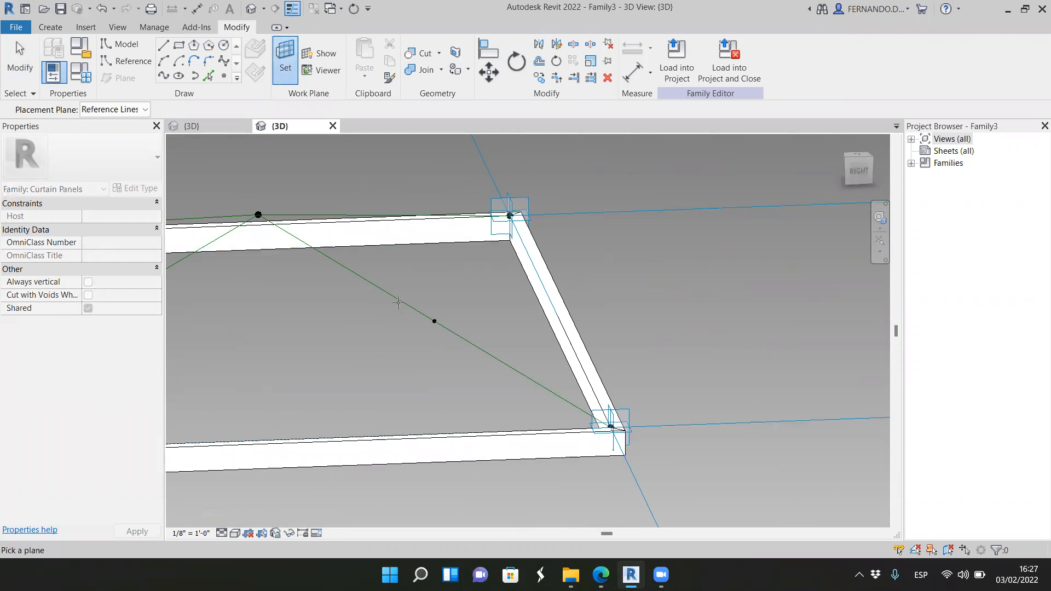
click(434, 321)
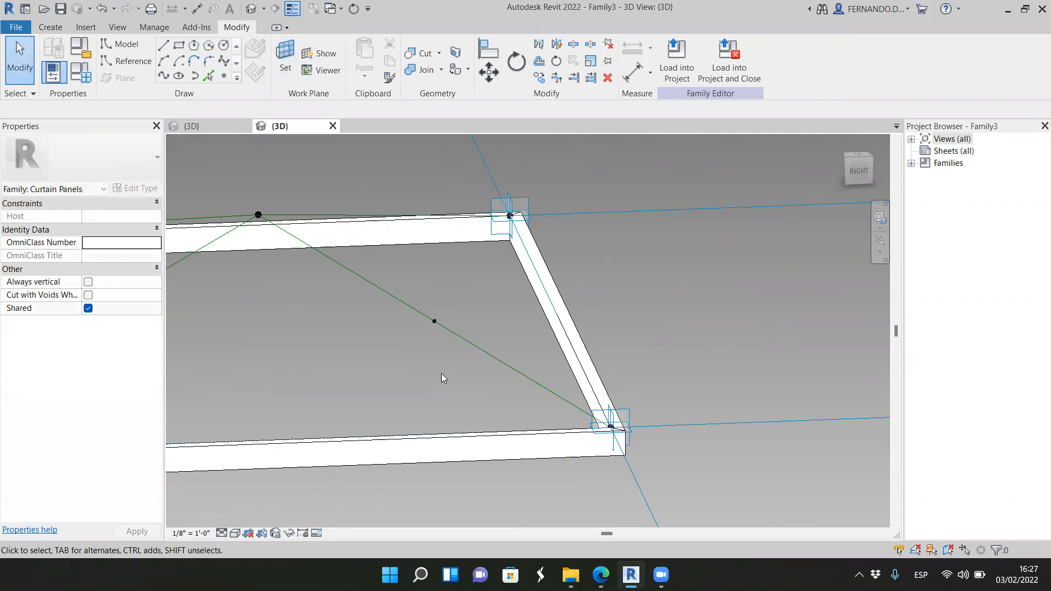
Step: Draw a model-line circle of about 1 1/2" radius centred on the midpoint reference point
click(225, 48)
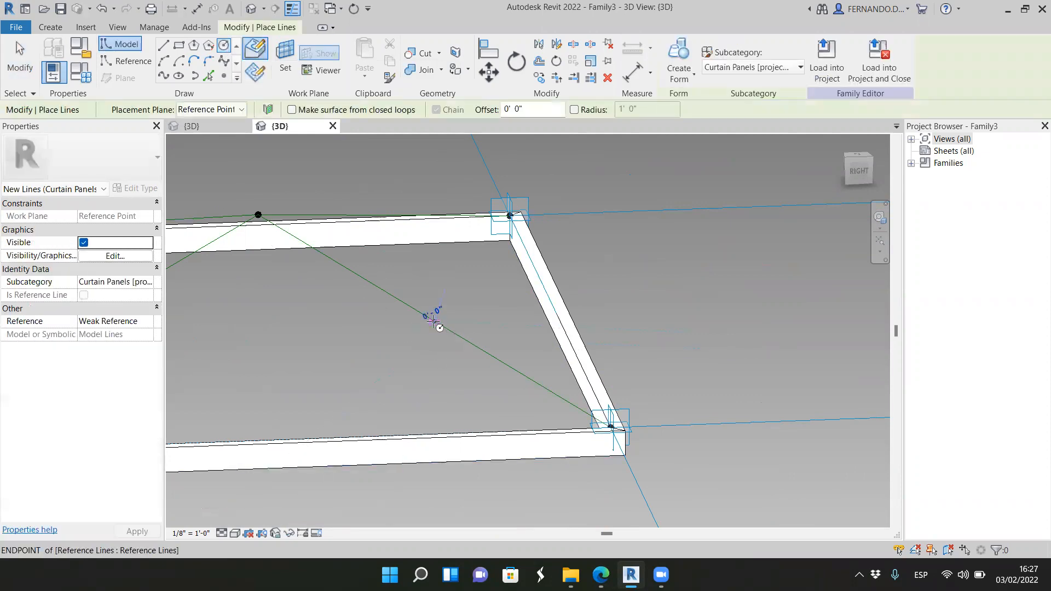
click(434, 320)
scroll(438, 335, up, 4)
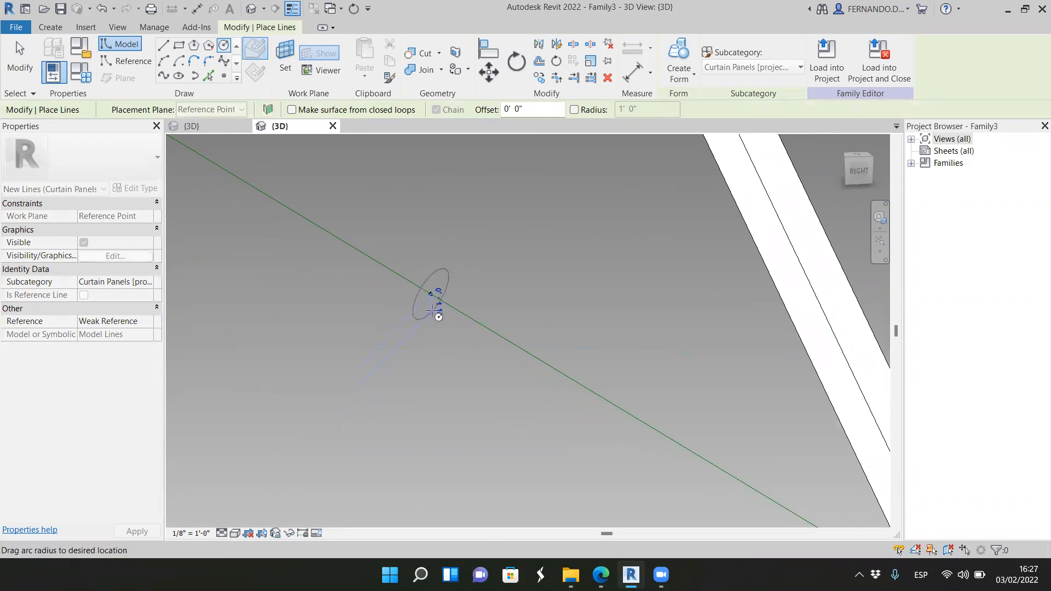
click(432, 313)
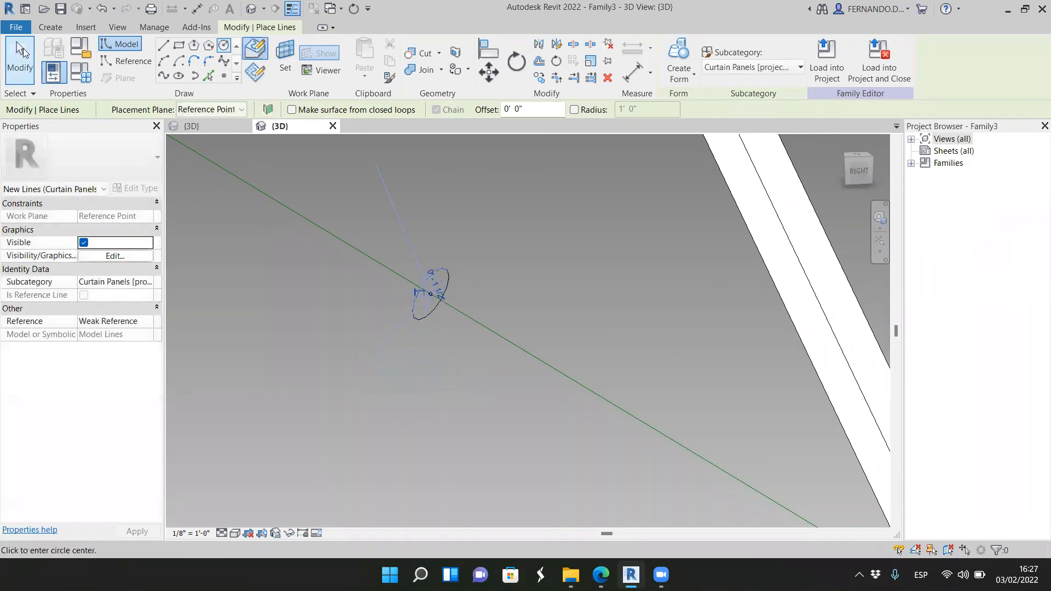
click(23, 52)
Step: Set the radius of the circle at the midpoint reference point to 0' 1"
click(447, 311)
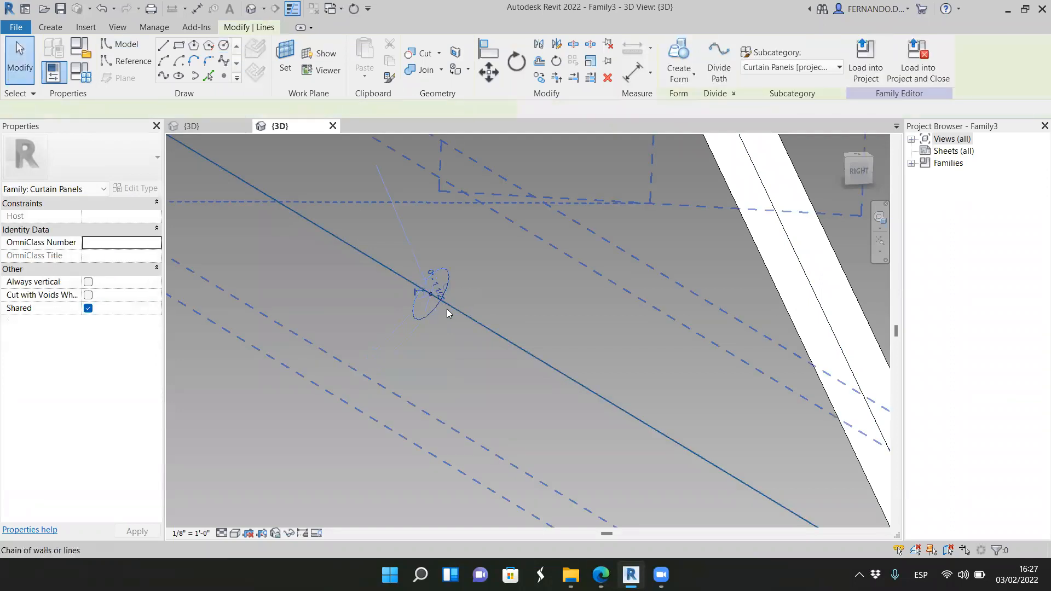
scroll(442, 313, up, 3)
click(417, 252)
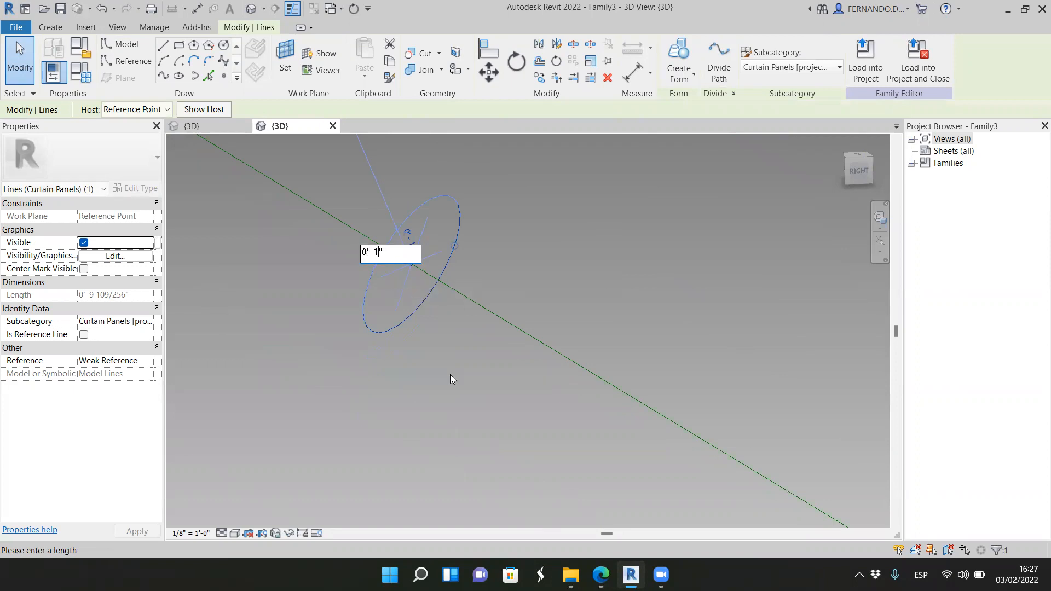
key(Return)
scroll(461, 332, down, 5)
scroll(473, 294, down, 4)
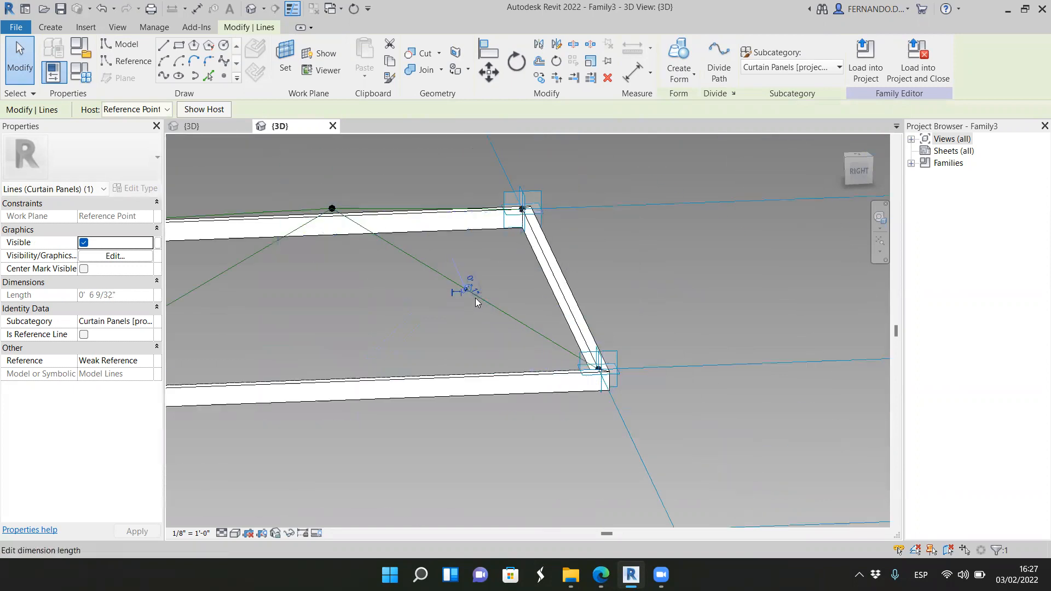
scroll(475, 298, up, 3)
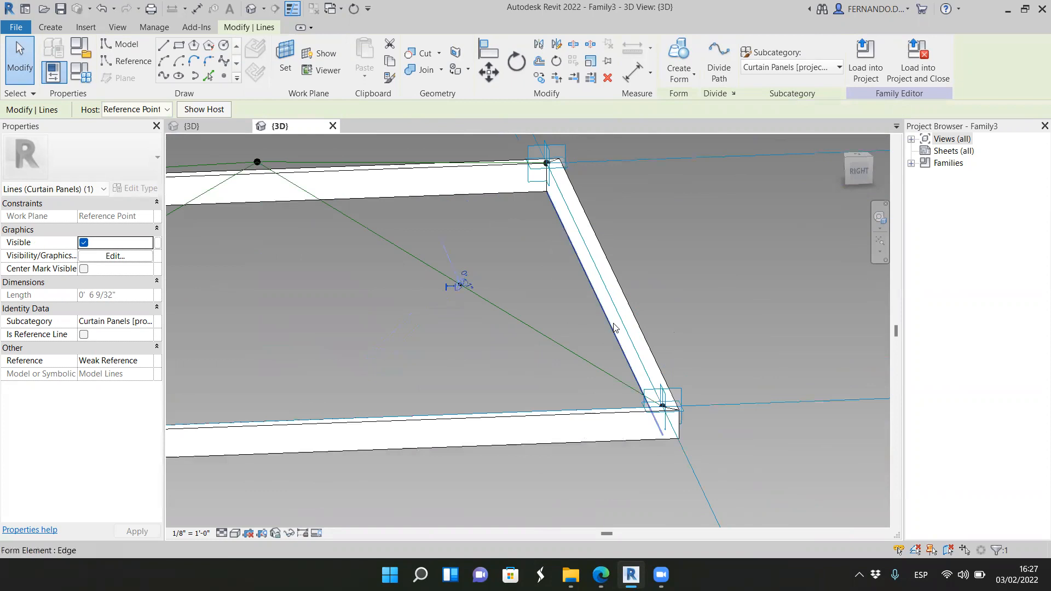
click(771, 294)
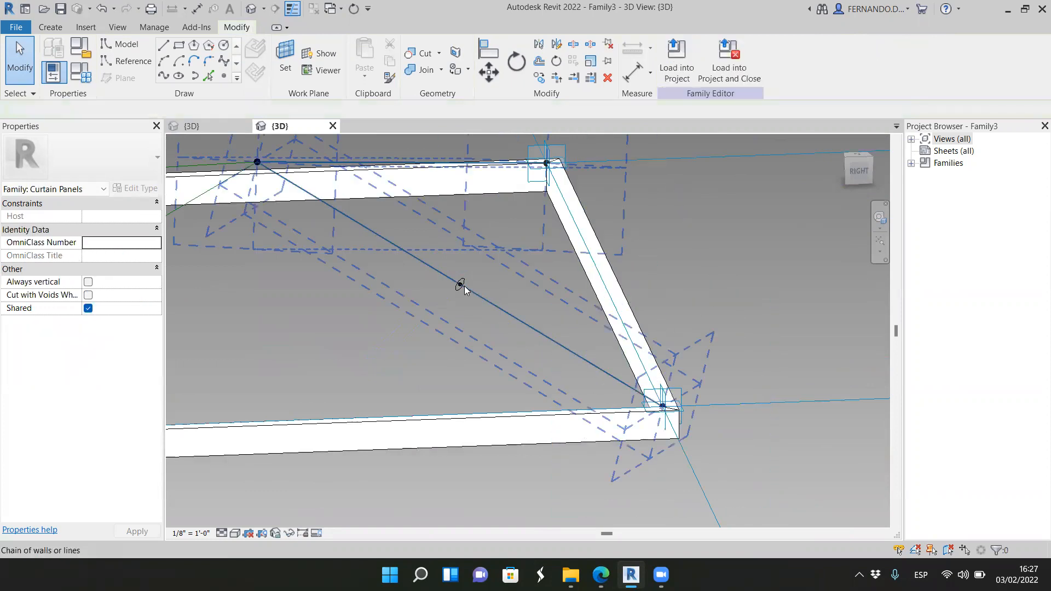
Step: Create a solid form by sweeping the circle along the chain of two reference lines from the apex to the two right-hand frame corners
scroll(459, 285, up, 5)
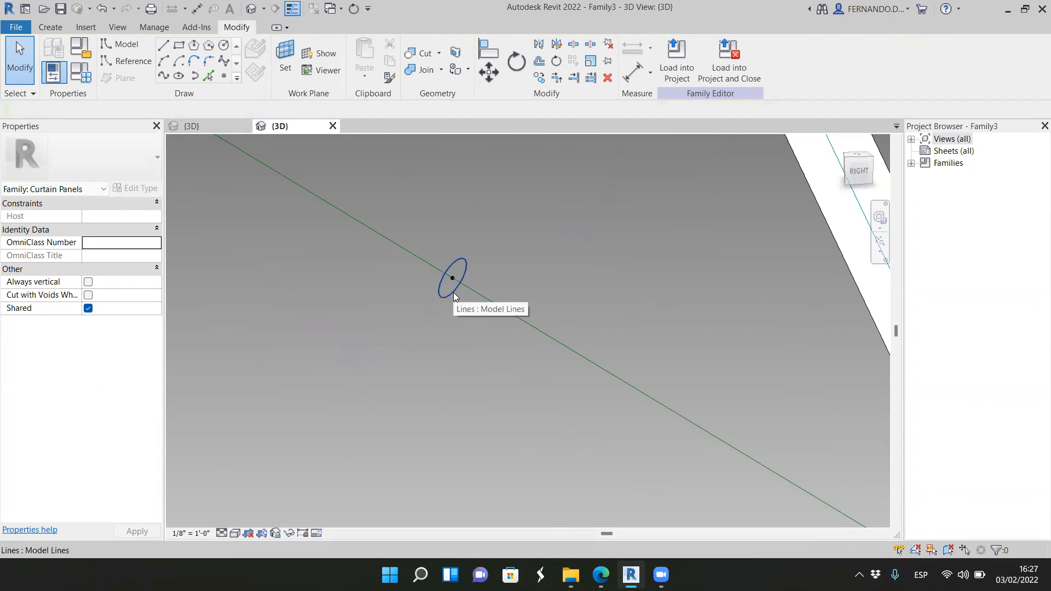
scroll(545, 362, down, 5)
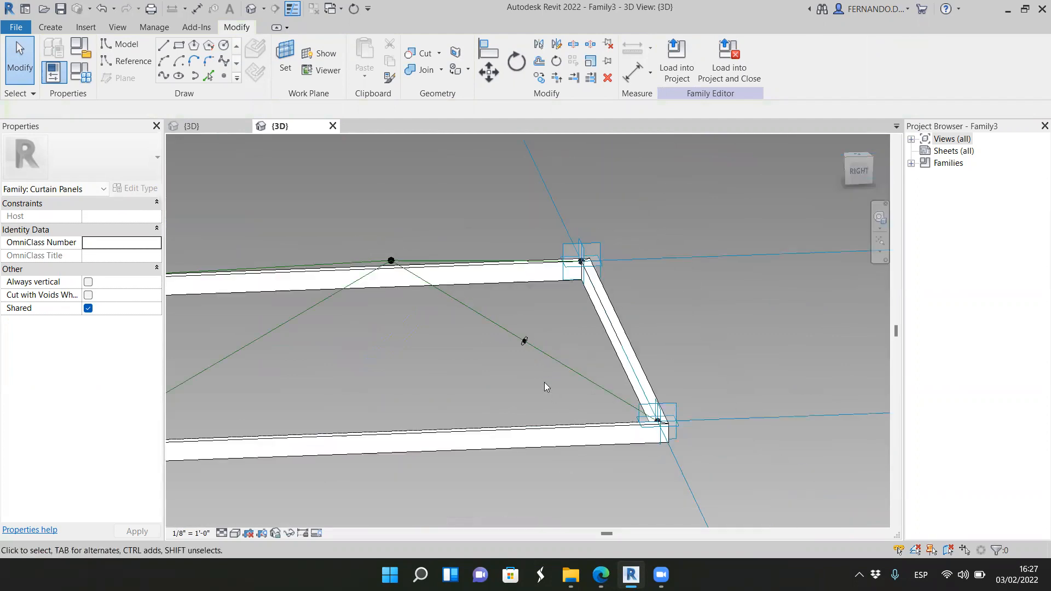
scroll(578, 315, up, 3)
scroll(584, 325, down, 4)
drag(858, 173, 862, 191)
scroll(516, 233, down, 4)
scroll(531, 422, up, 6)
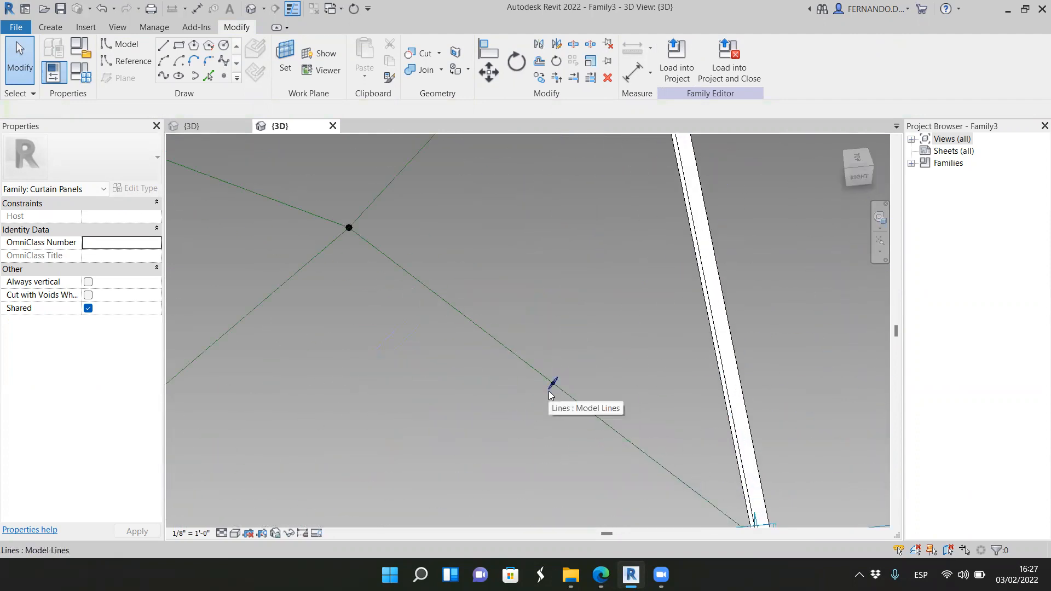
click(549, 392)
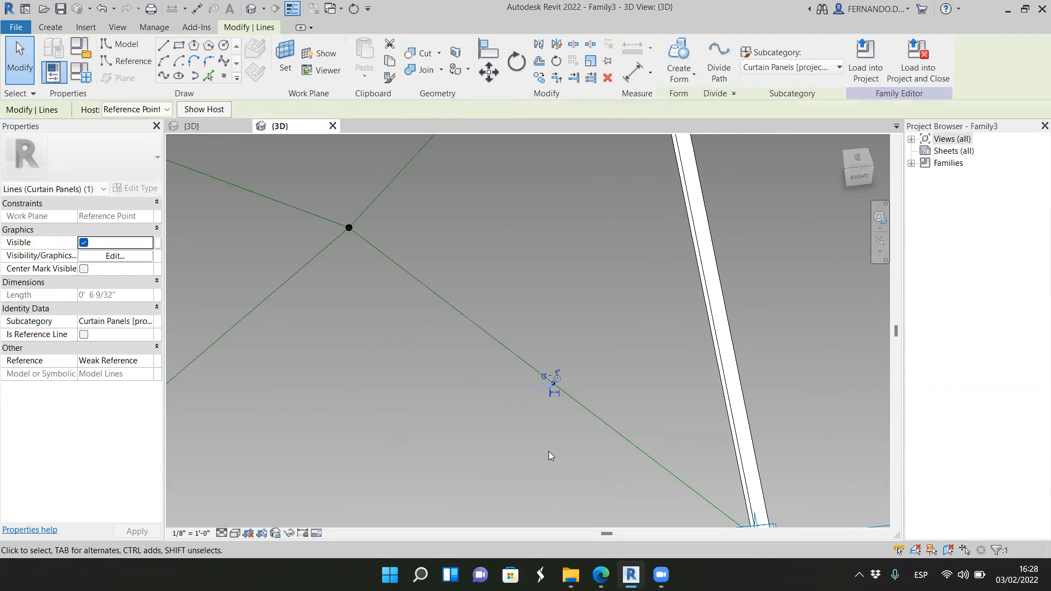
scroll(464, 407, down, 2)
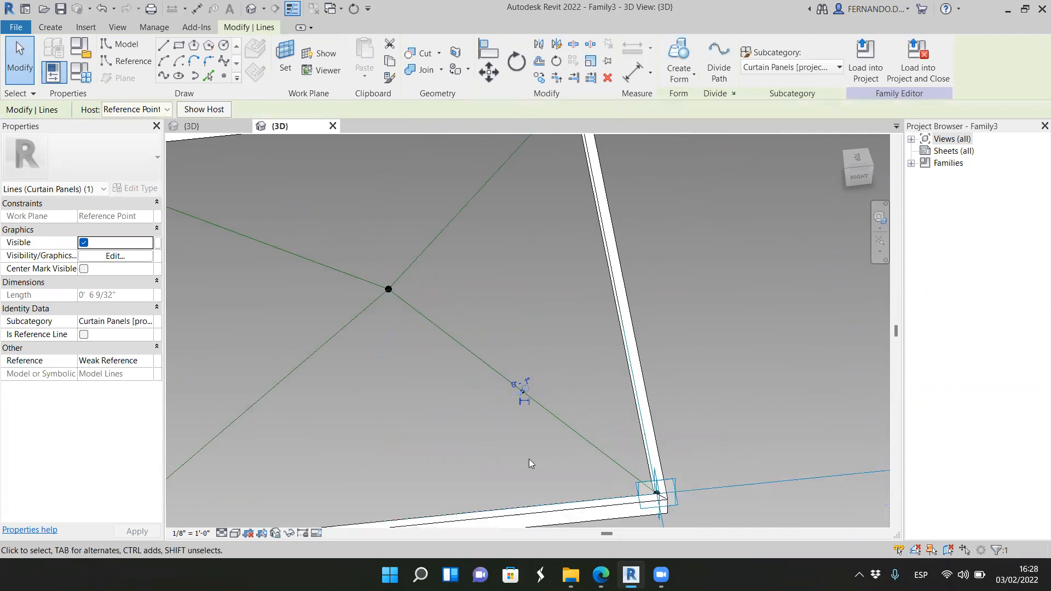
key(Tab)
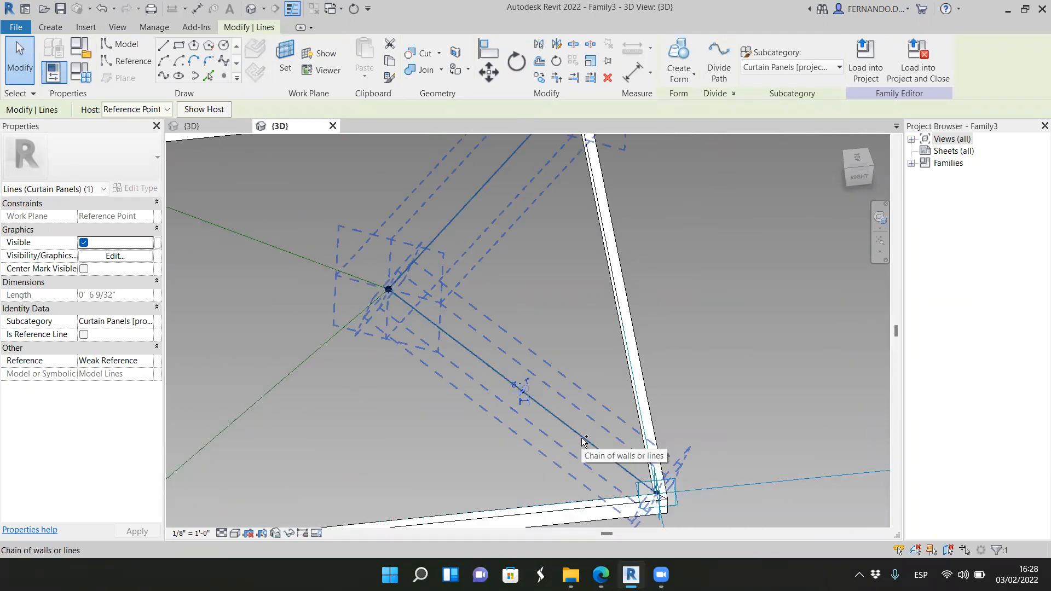
key(Tab)
ctrl+click(583, 439)
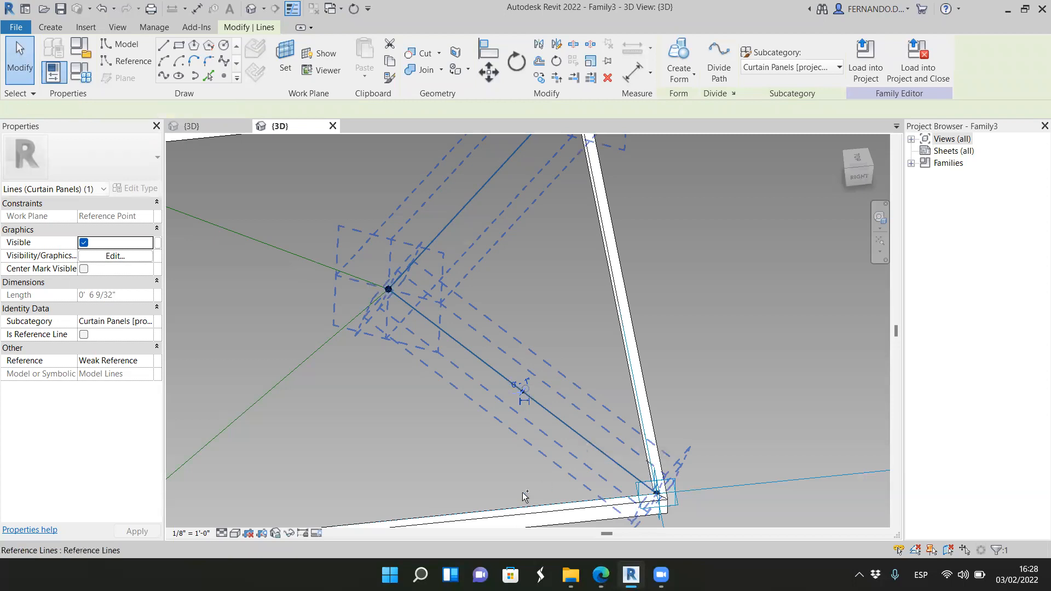
scroll(488, 392, down, 2)
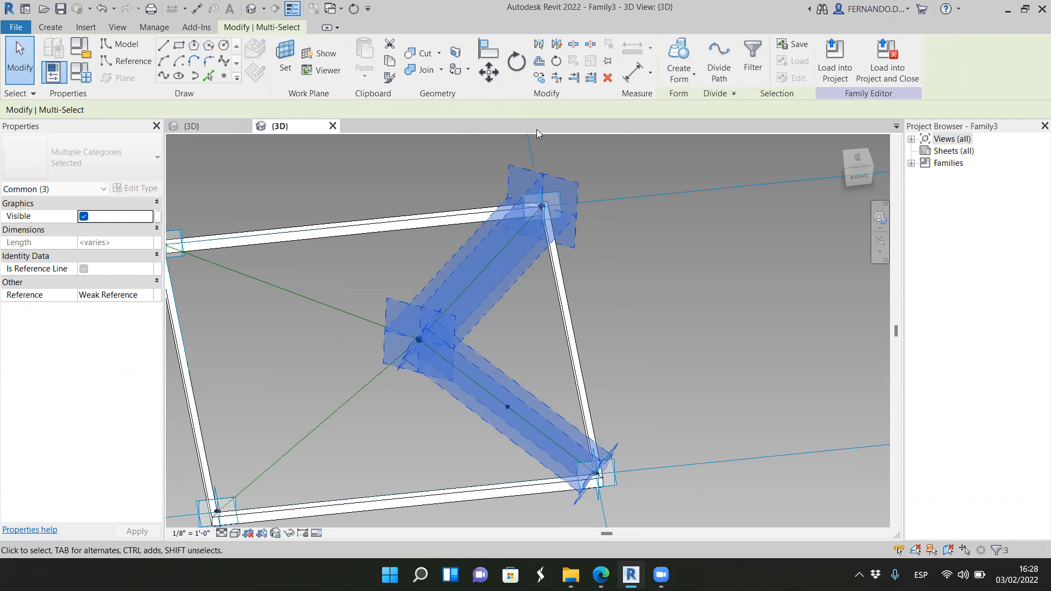
click(685, 78)
click(681, 99)
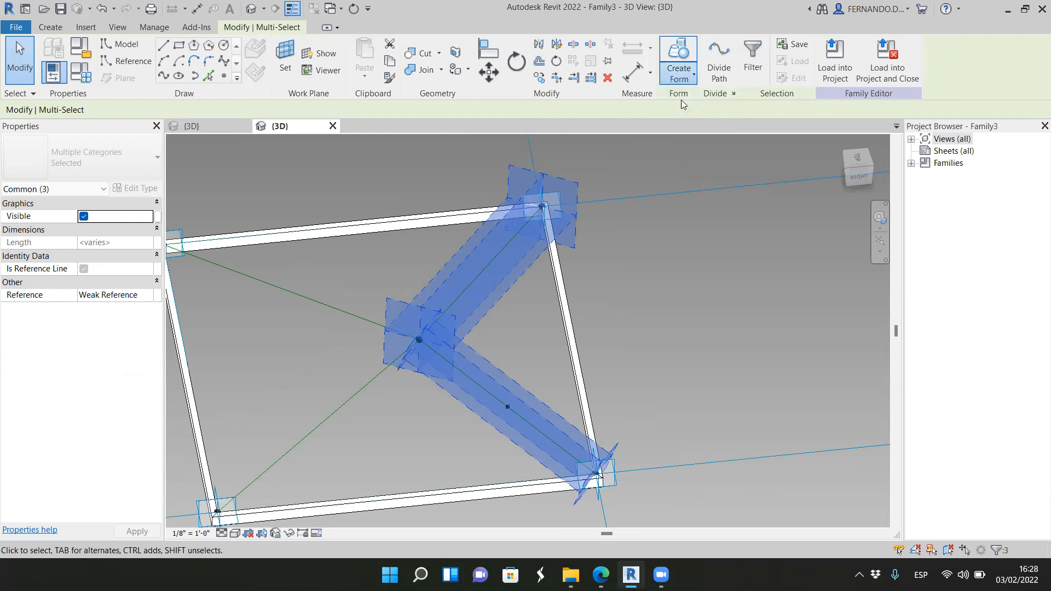
click(643, 340)
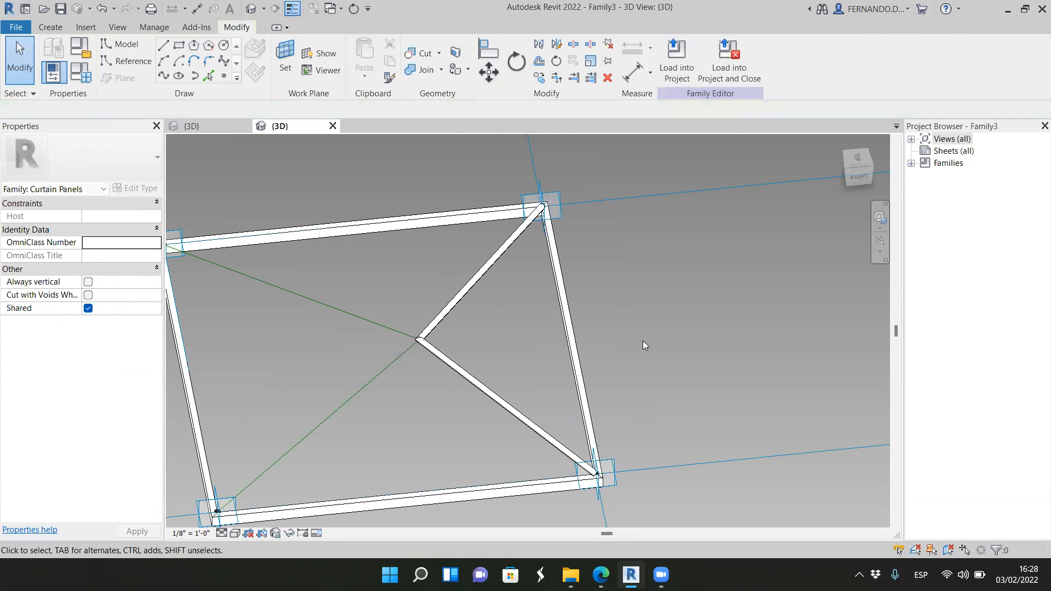
Step: Examine how the swept round members meet at the apex and end at the frame corner
scroll(485, 375, up, 6)
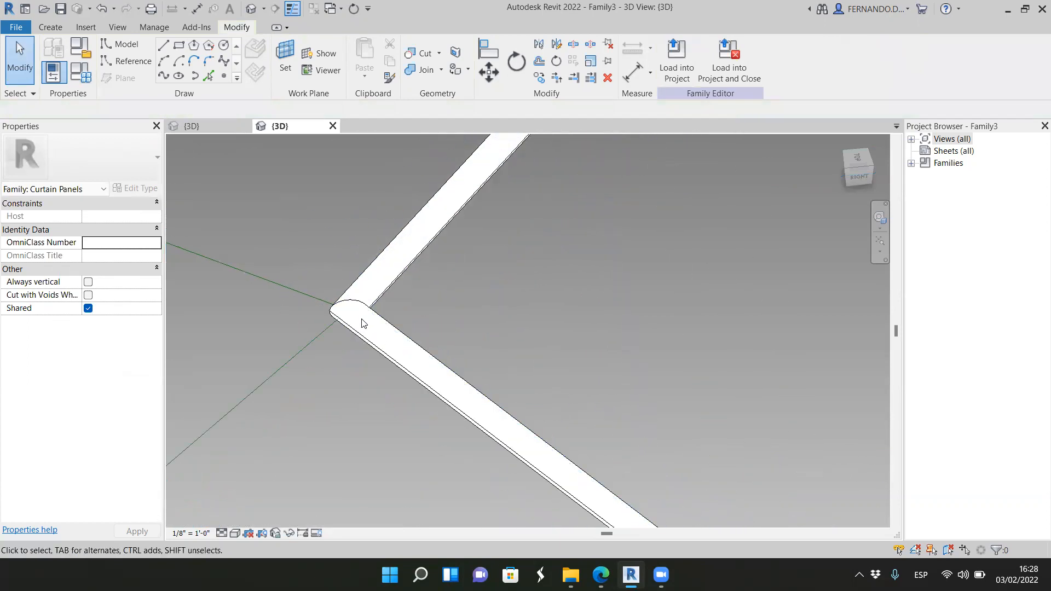
scroll(361, 323, up, 3)
scroll(382, 290, down, 5)
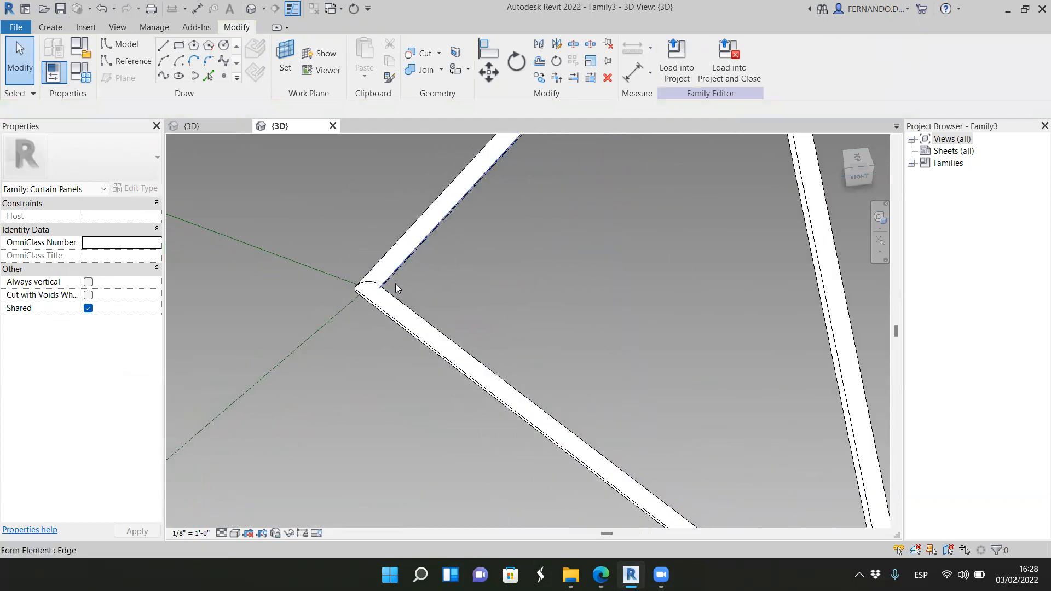
scroll(616, 466, up, 5)
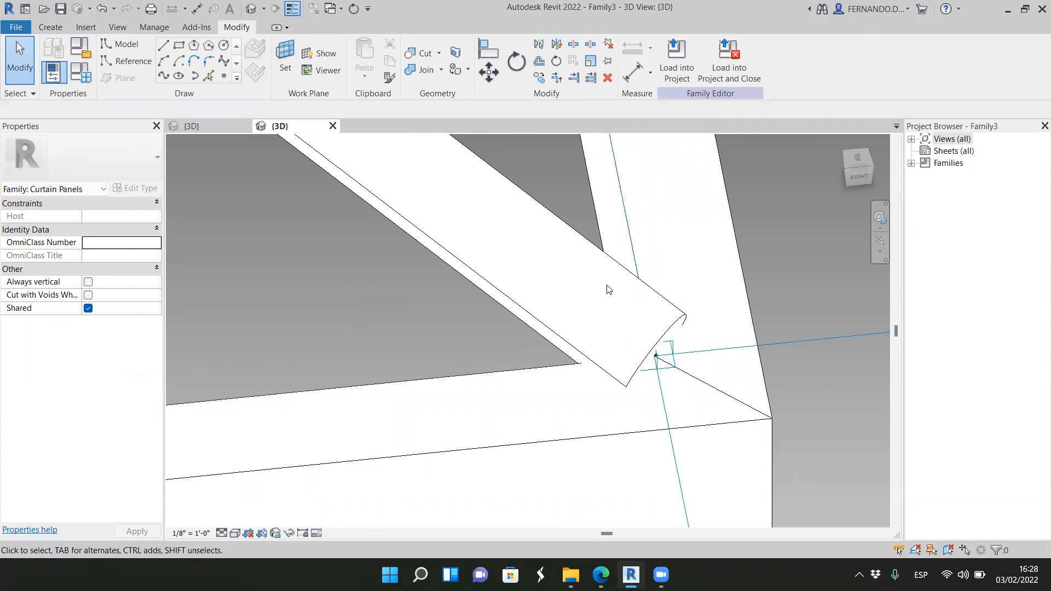
scroll(608, 290, down, 3)
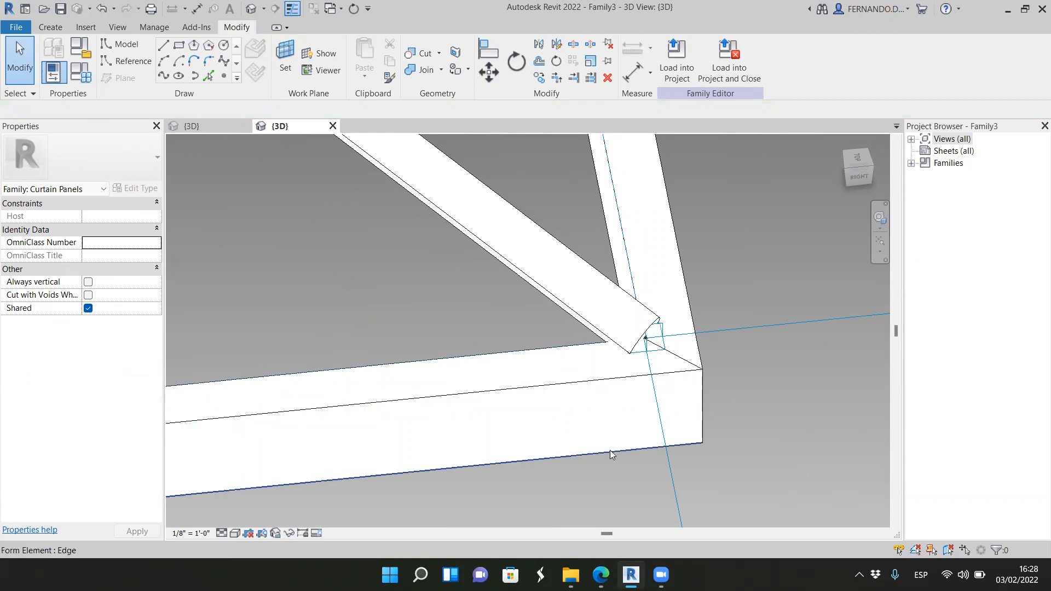
scroll(613, 450, down, 5)
drag(485, 374, 564, 329)
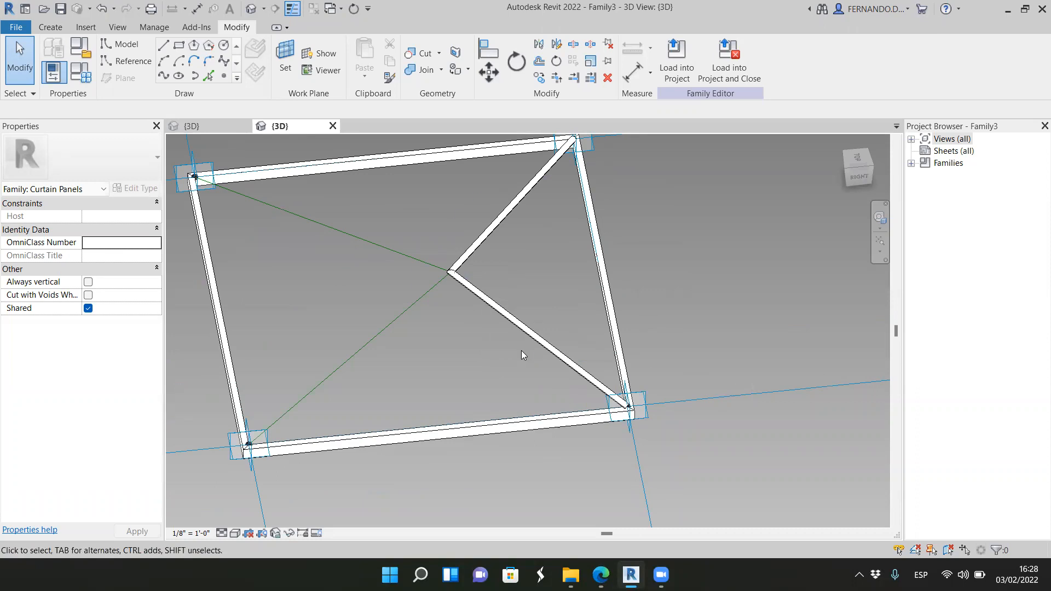
Step: Delete the swept round-member form and undo the deletion
scroll(522, 350, up, 2)
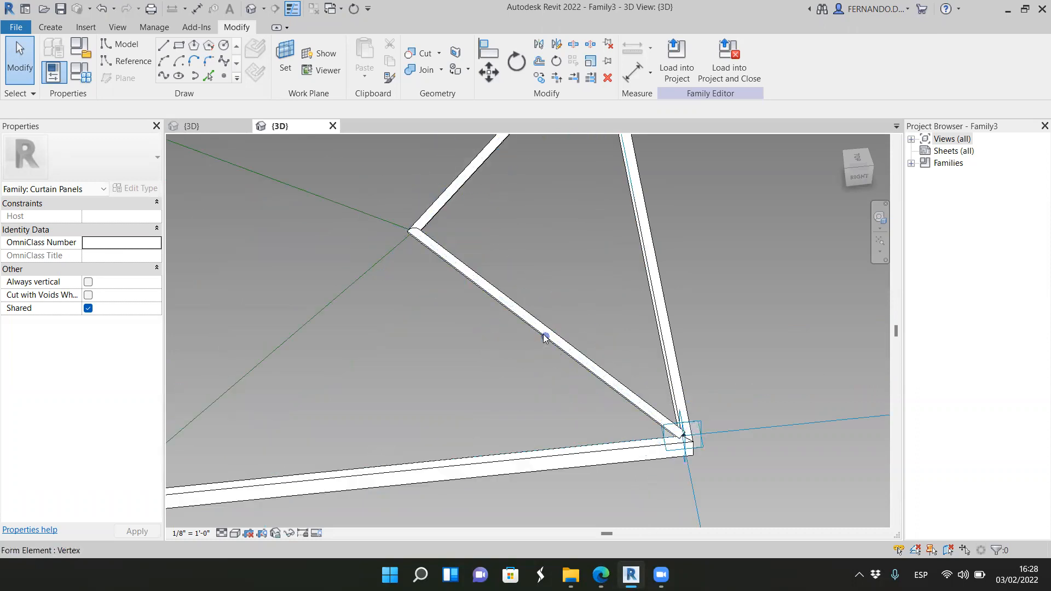
click(544, 338)
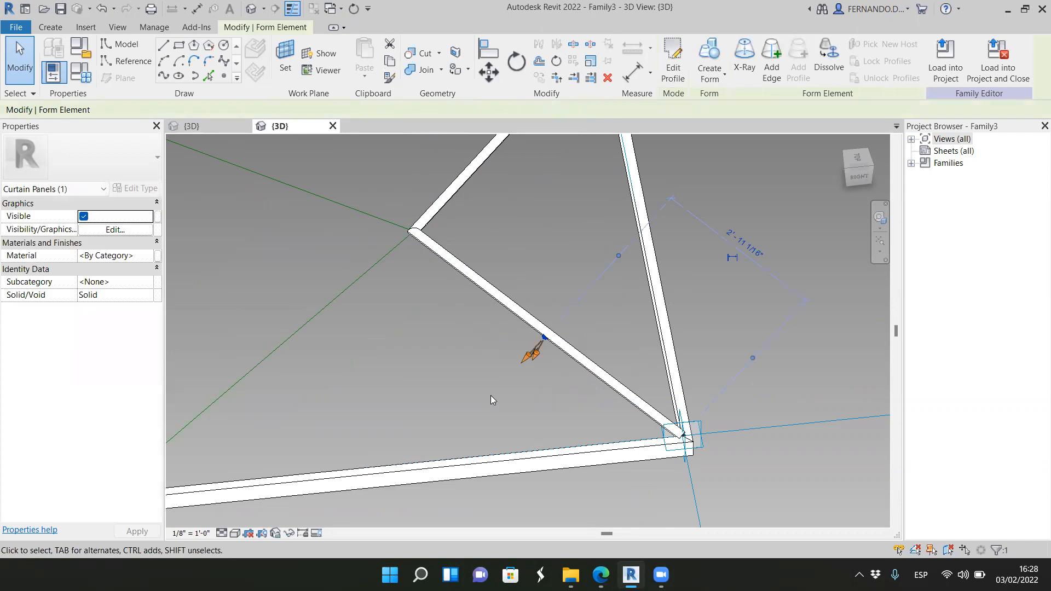
key(Delete)
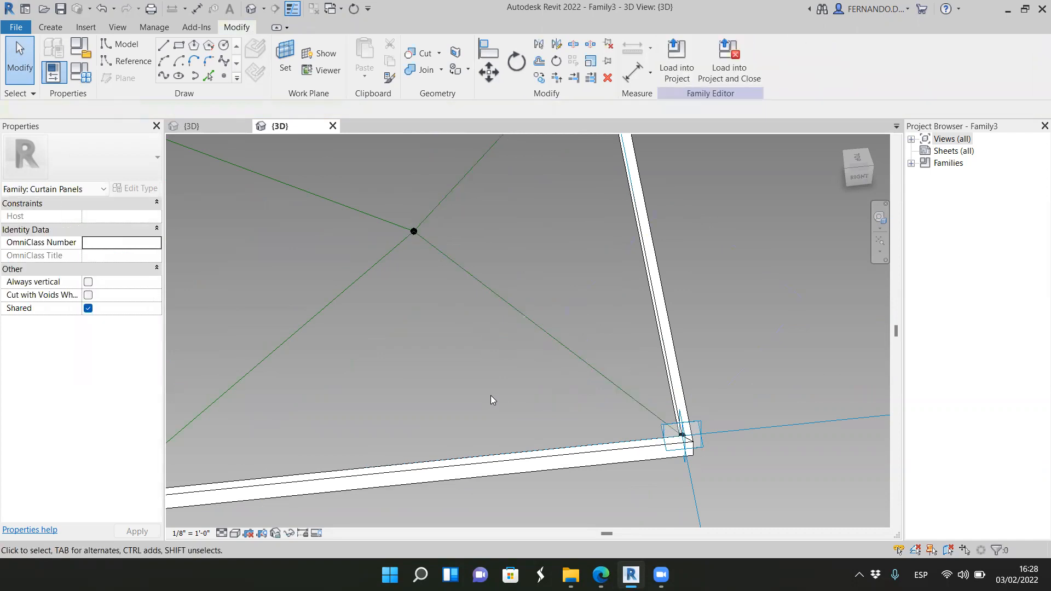
key(ctrl+z)
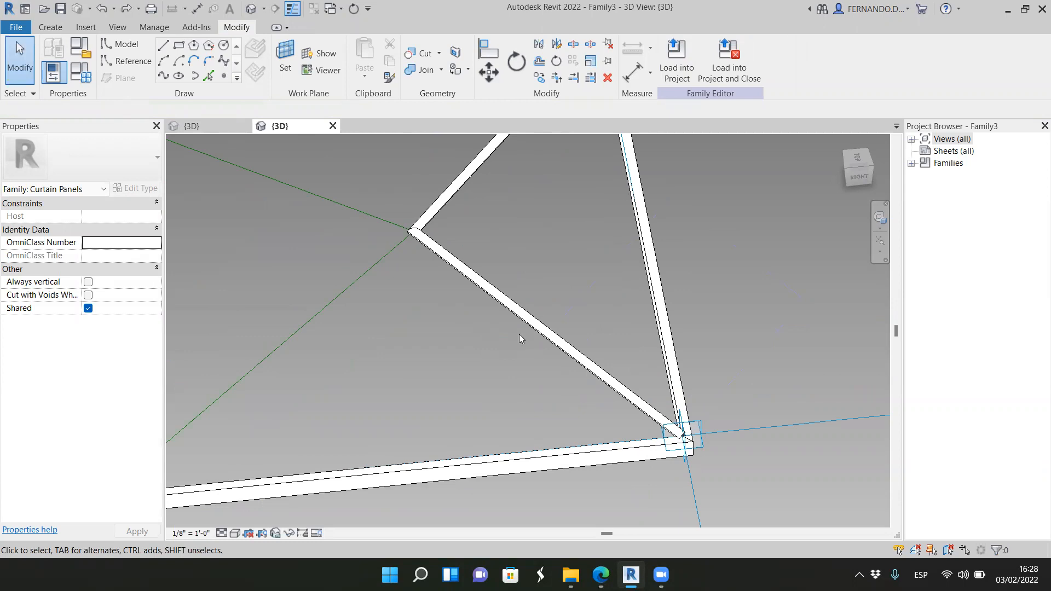
Step: Select the round member together with its reference lines and review the selected categories in the Filter dialog without changing the selection
drag(563, 392, 502, 300)
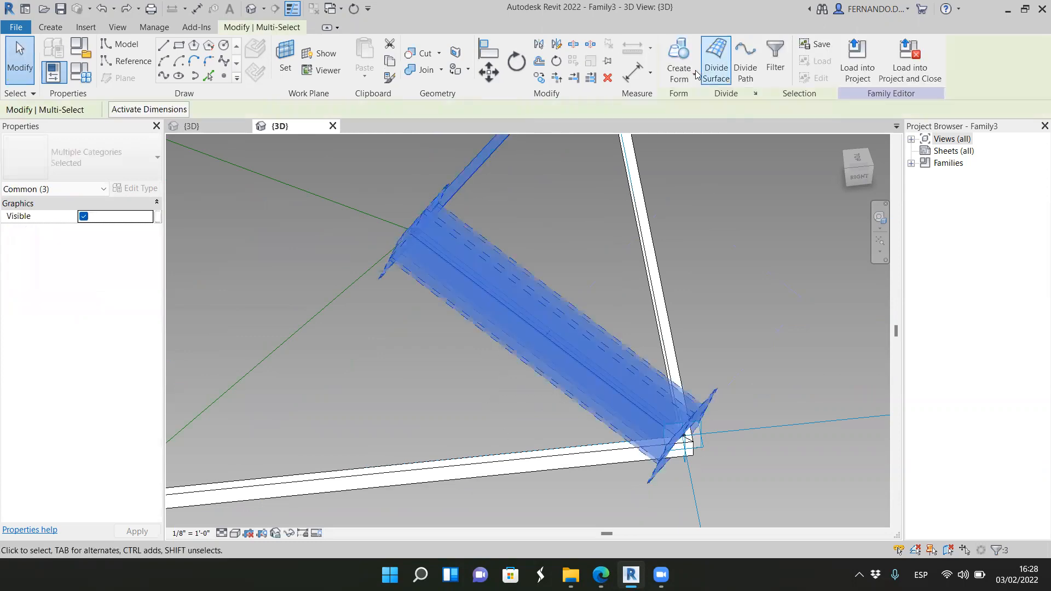
click(775, 61)
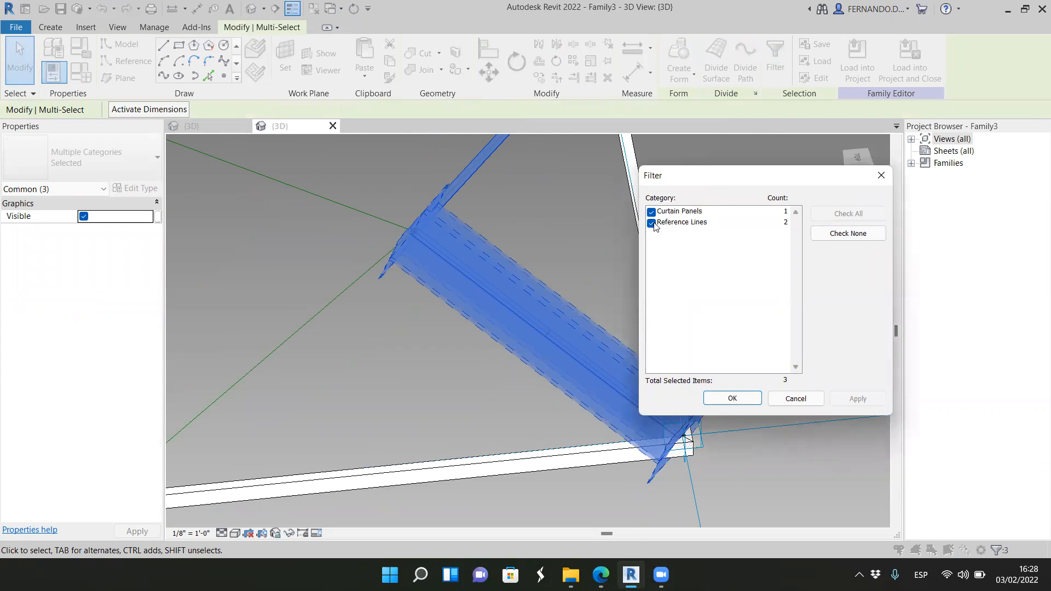
click(808, 401)
click(761, 372)
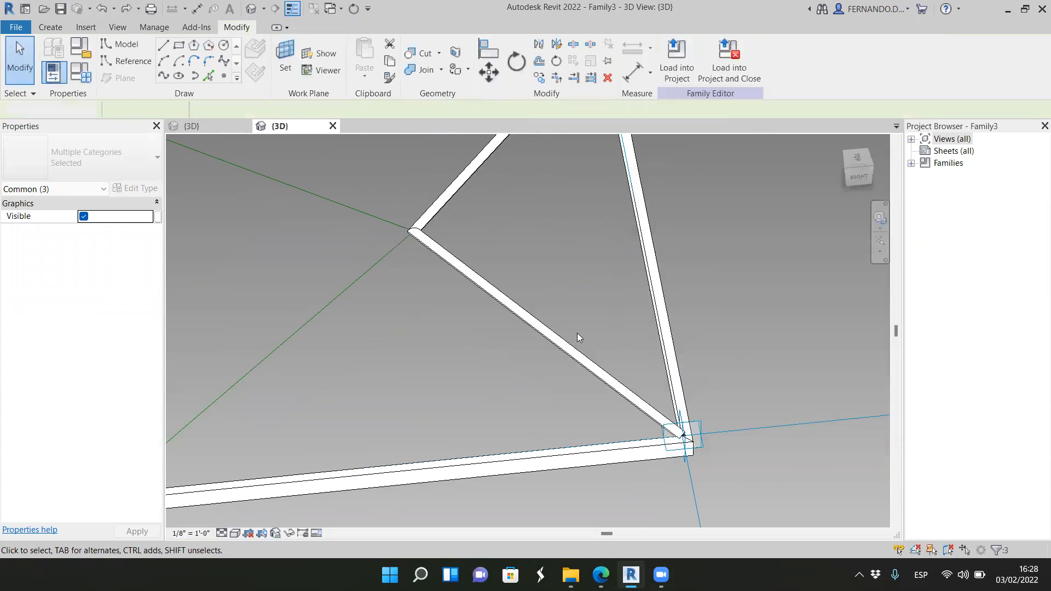
Step: Place a reference point at the midpoint of the reference line running from the apex to the lower-left frame corner
scroll(567, 314, down, 2)
scroll(566, 312, down, 2)
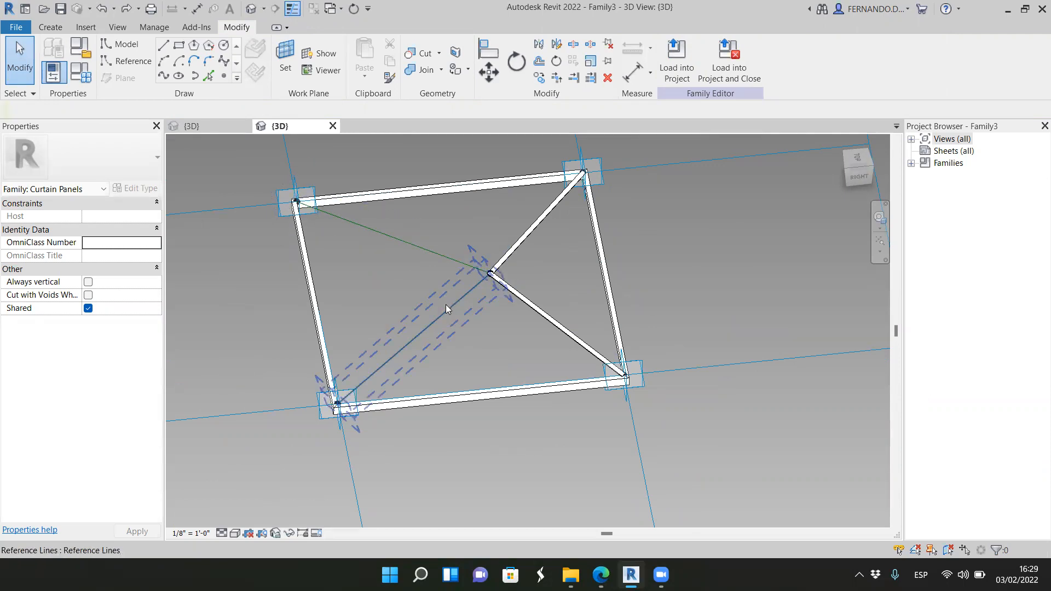
scroll(445, 305, up, 2)
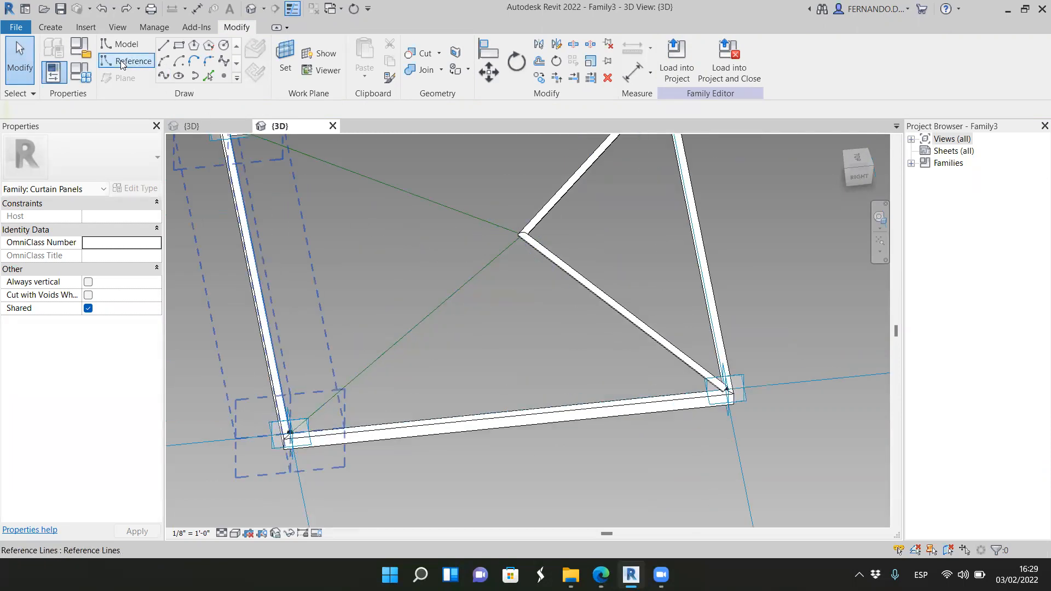
click(224, 77)
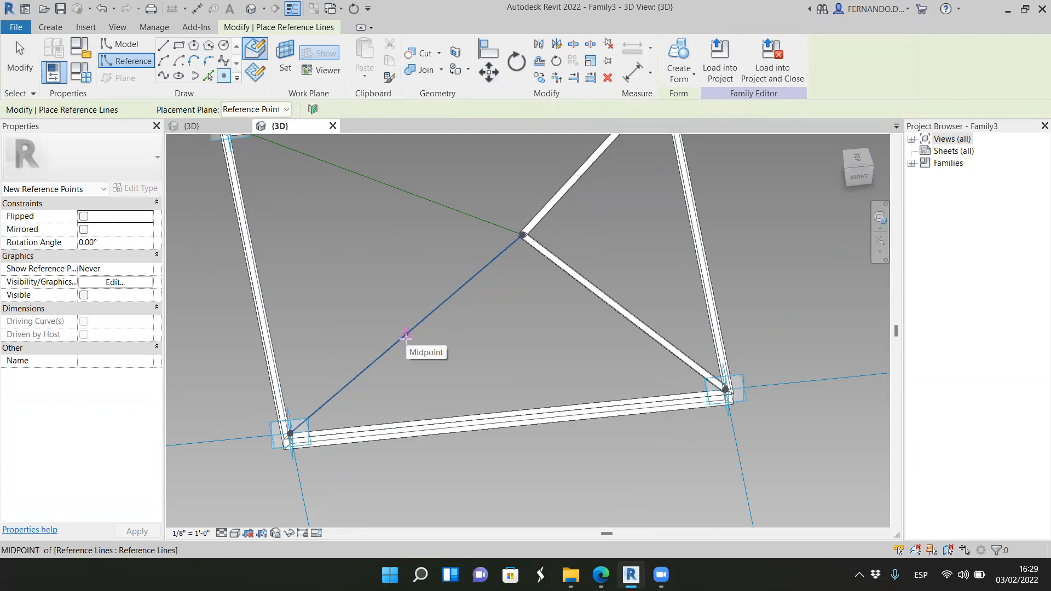
click(405, 335)
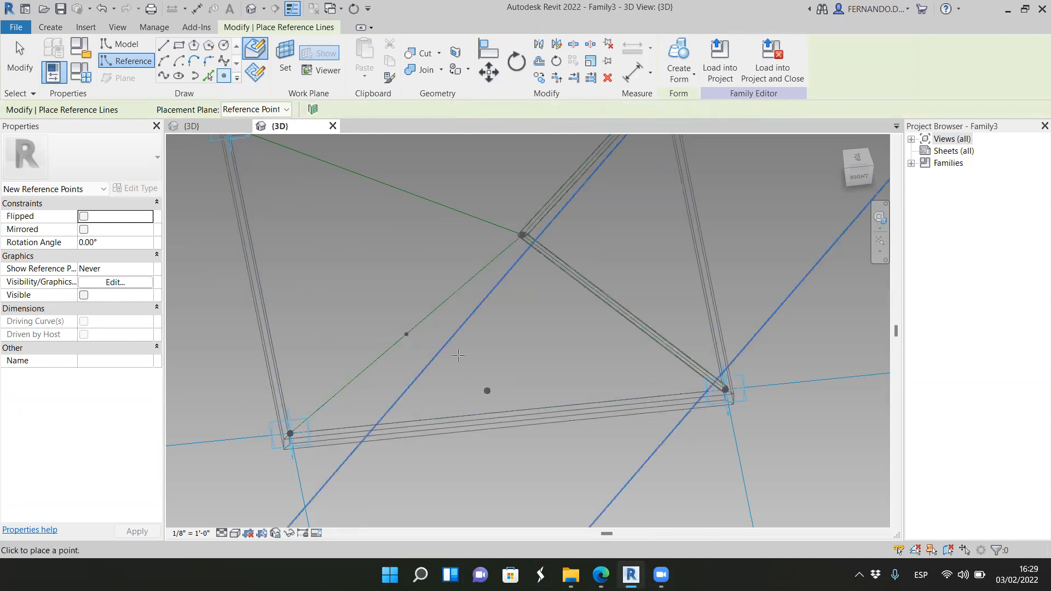
click(22, 67)
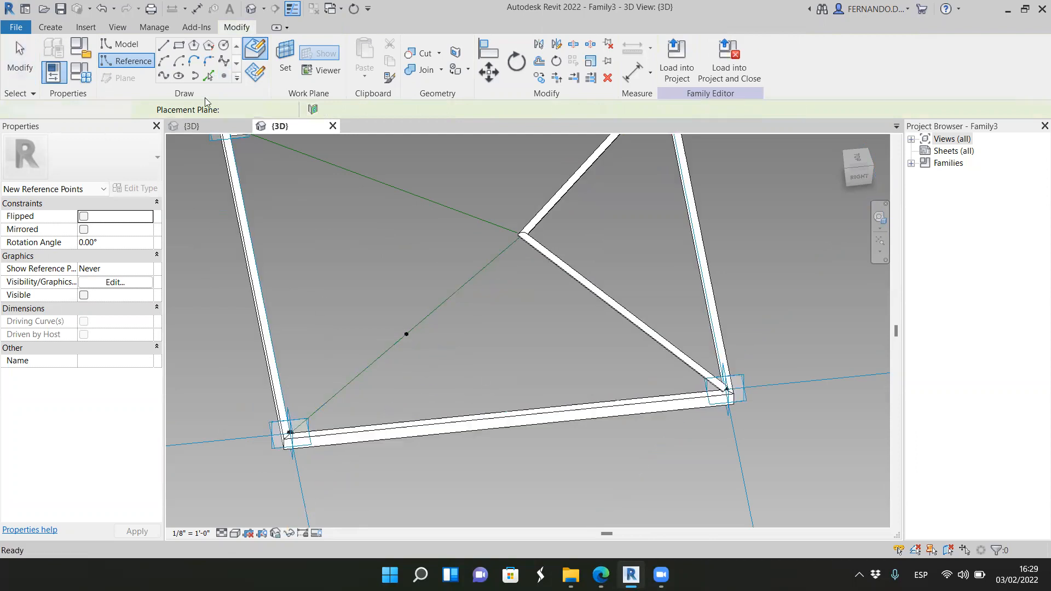
Step: Set the work plane to the new midpoint reference point's plane perpendicular to the lower-left apex reference line
click(289, 56)
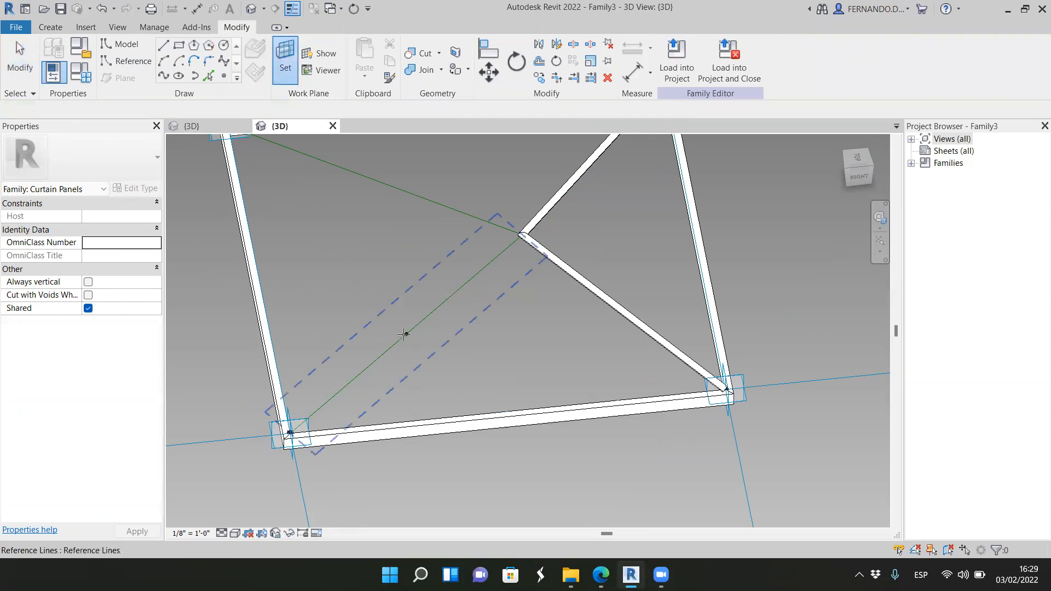
scroll(405, 335, up, 5)
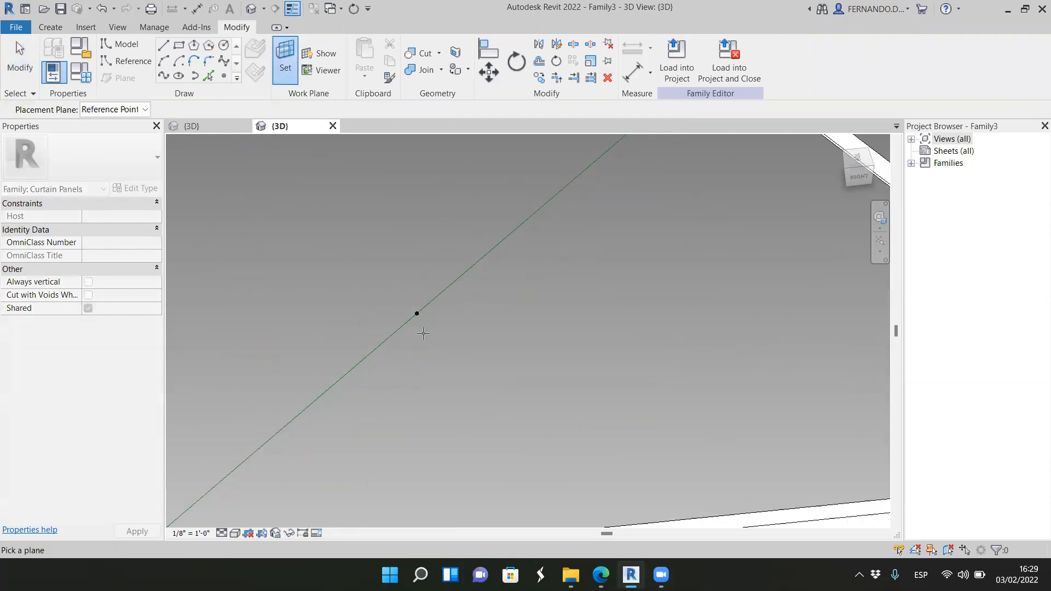
click(412, 307)
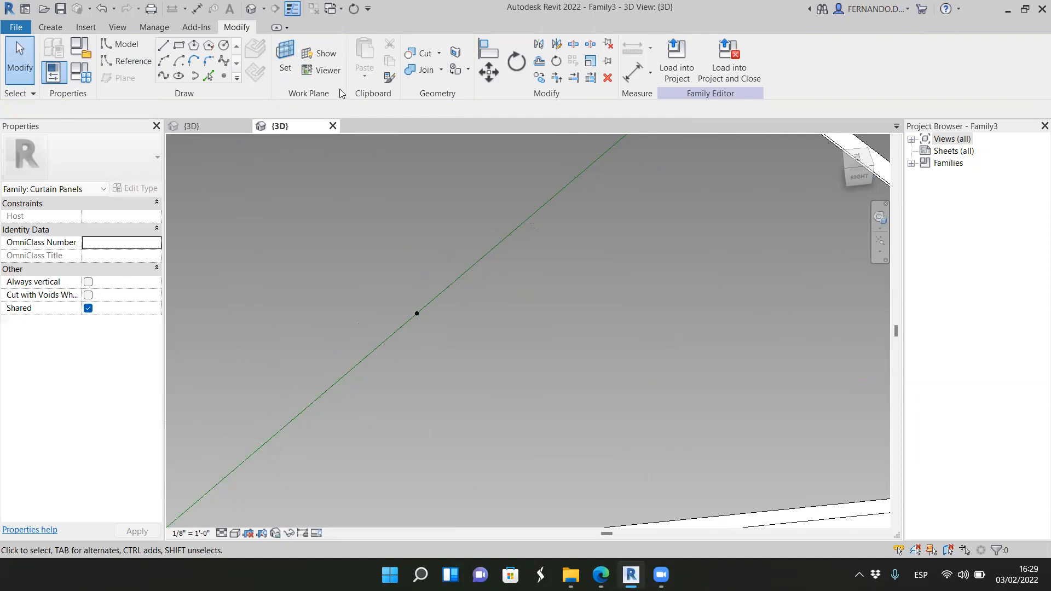
Step: Draw a circle about 4 1/2" in radius centred on the midpoint reference point of the lower-left apex line
click(224, 46)
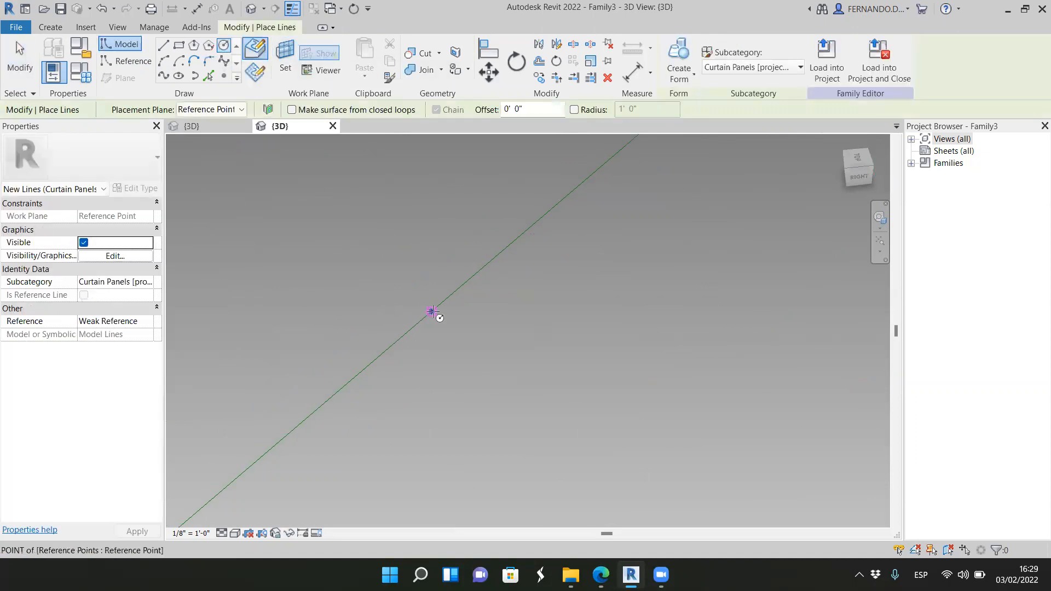
click(433, 312)
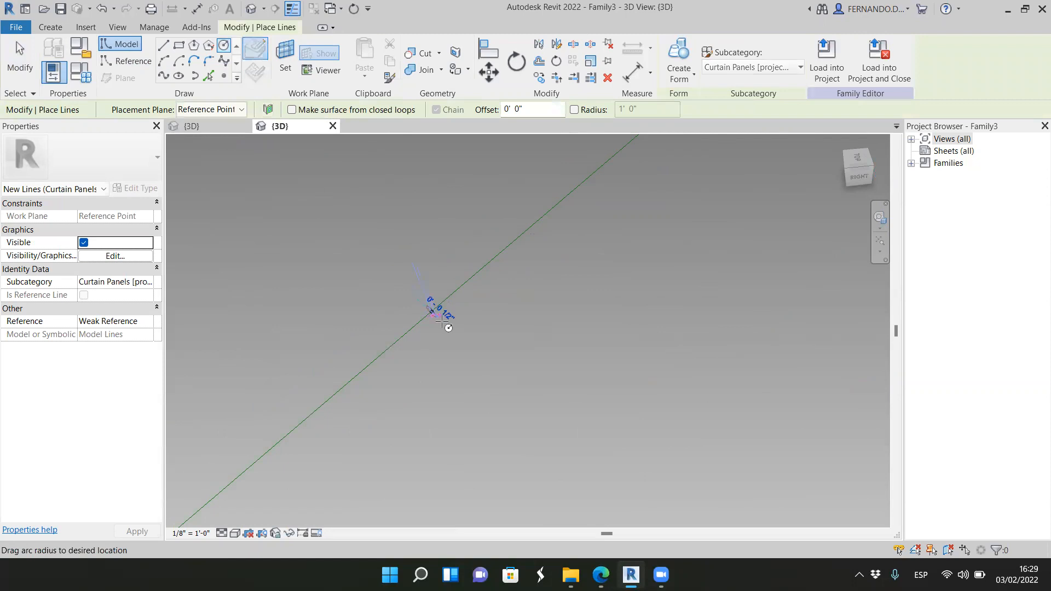
click(475, 360)
key(Escape)
key(Escape)
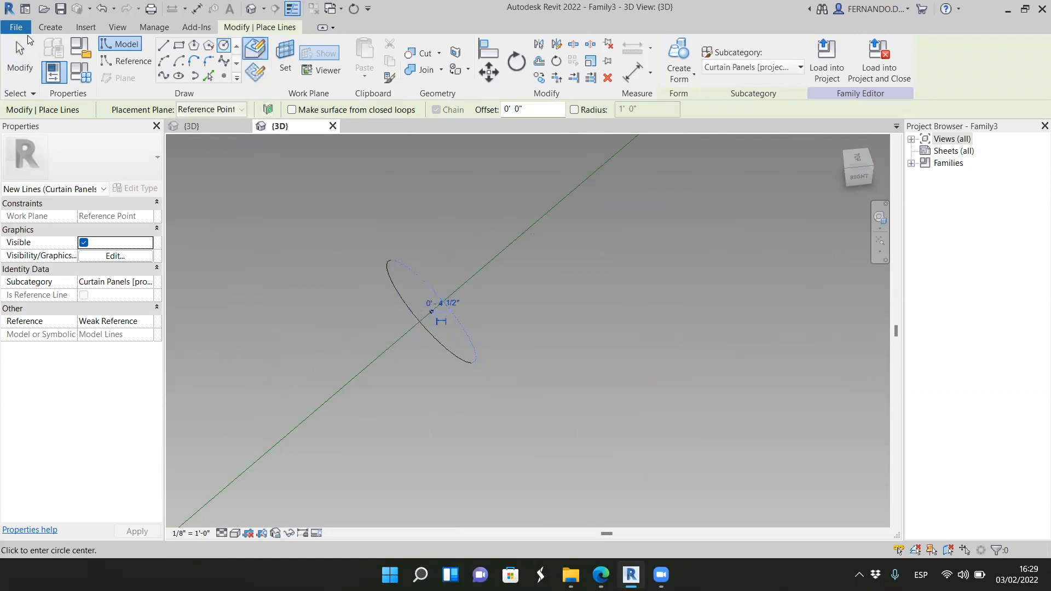
Step: Set the radius of the circle on the lower-left apex line to 1"
click(467, 355)
click(430, 297)
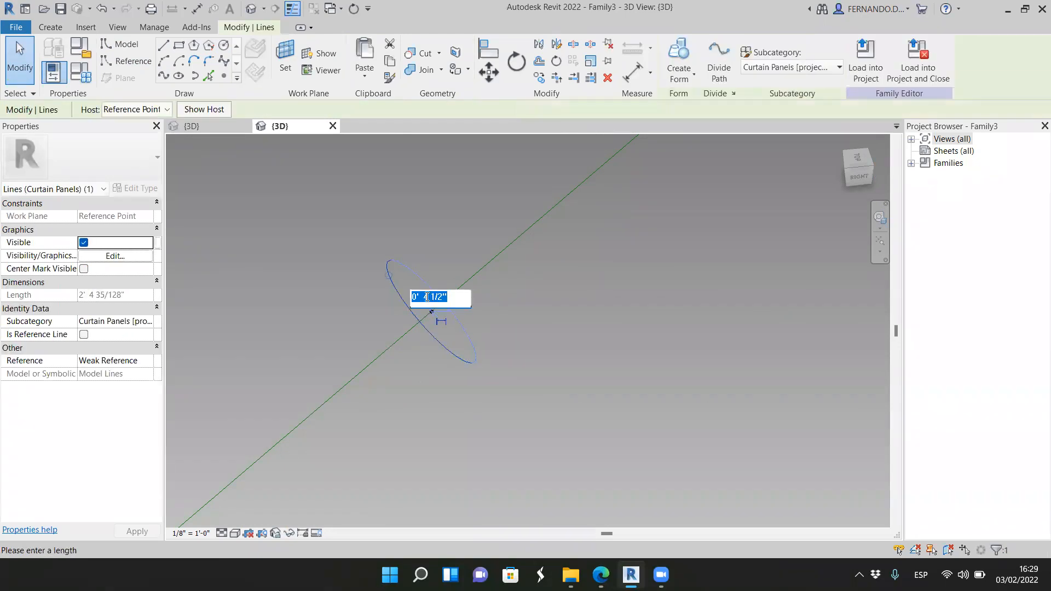
click(425, 296)
text(1)
key(Return)
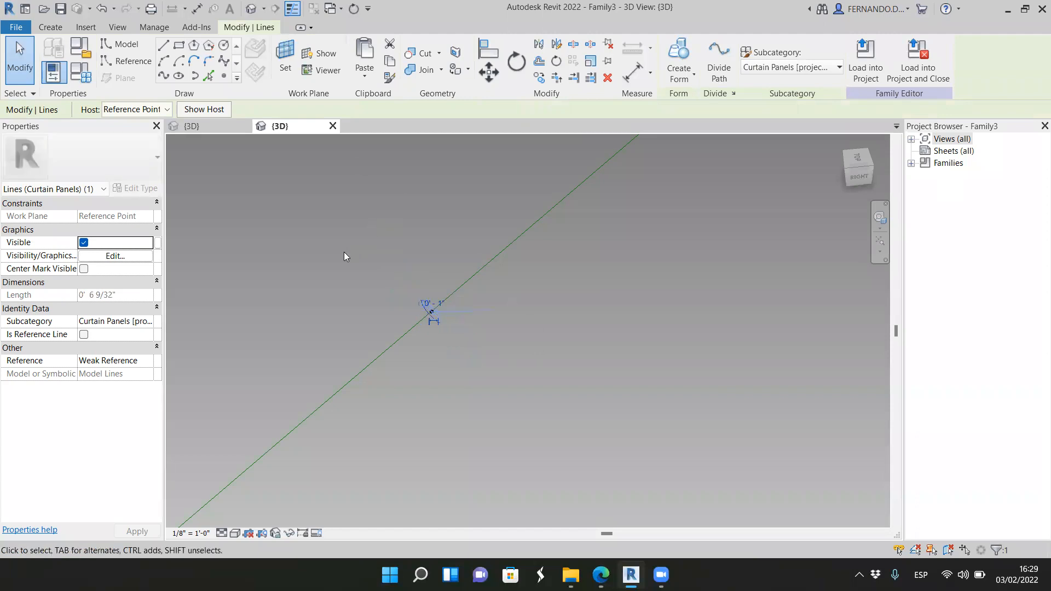
Step: Create a solid form by sweeping the 1" radius circle along the lower-left and upper-left apex reference lines
scroll(356, 279, down, 2)
click(478, 359)
scroll(416, 304, up, 2)
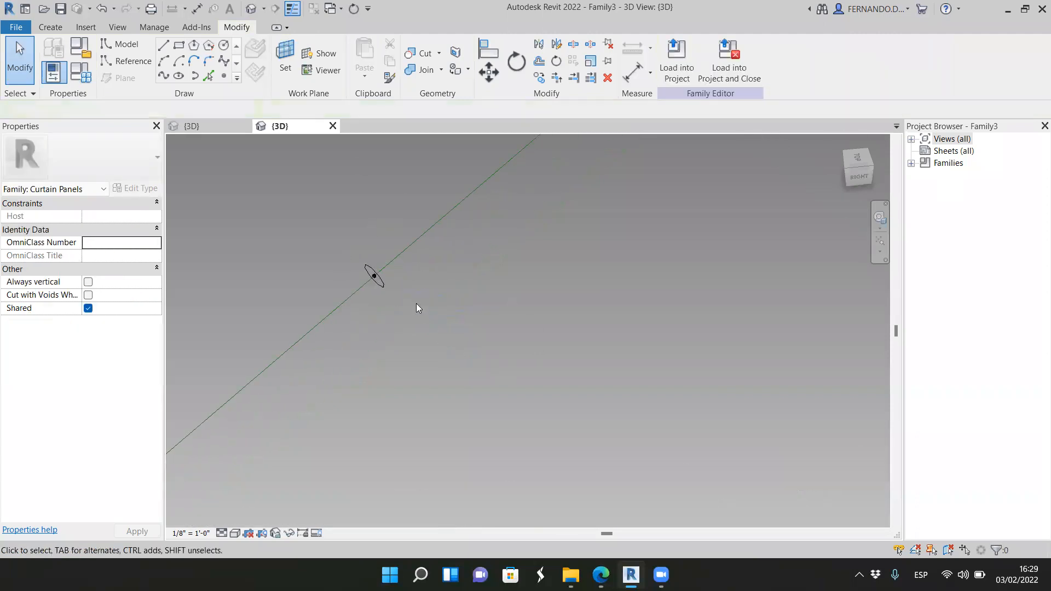
click(373, 281)
scroll(438, 347, down, 1)
scroll(505, 371, down, 3)
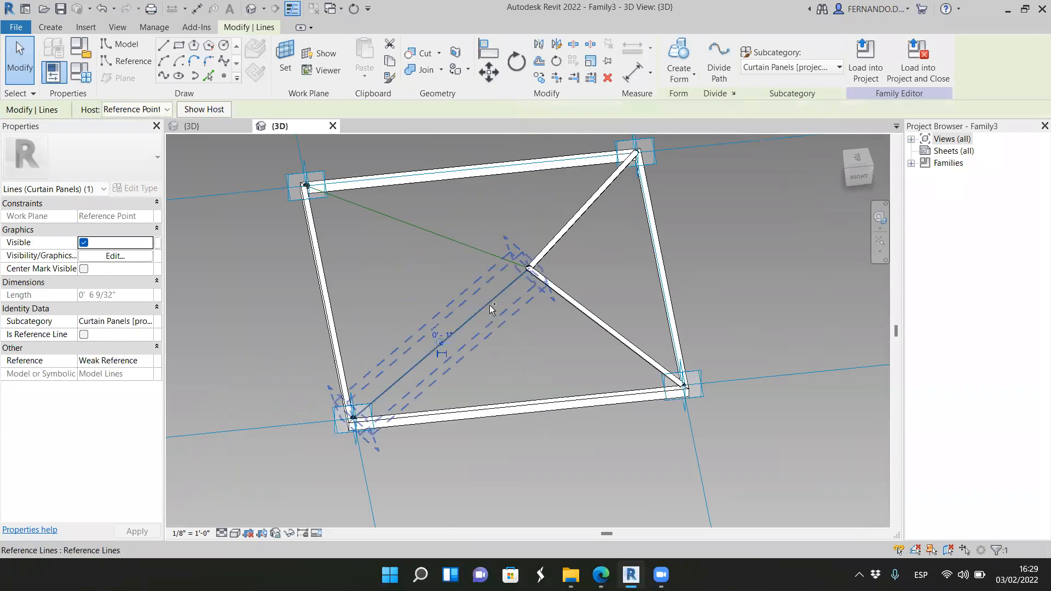
ctrl+click(491, 312)
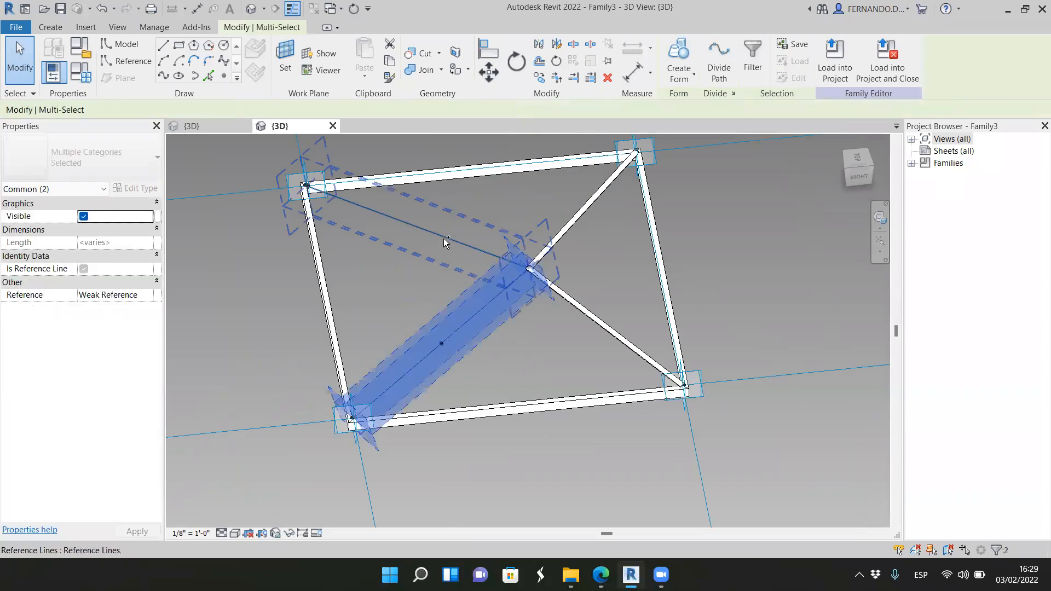
ctrl+click(446, 243)
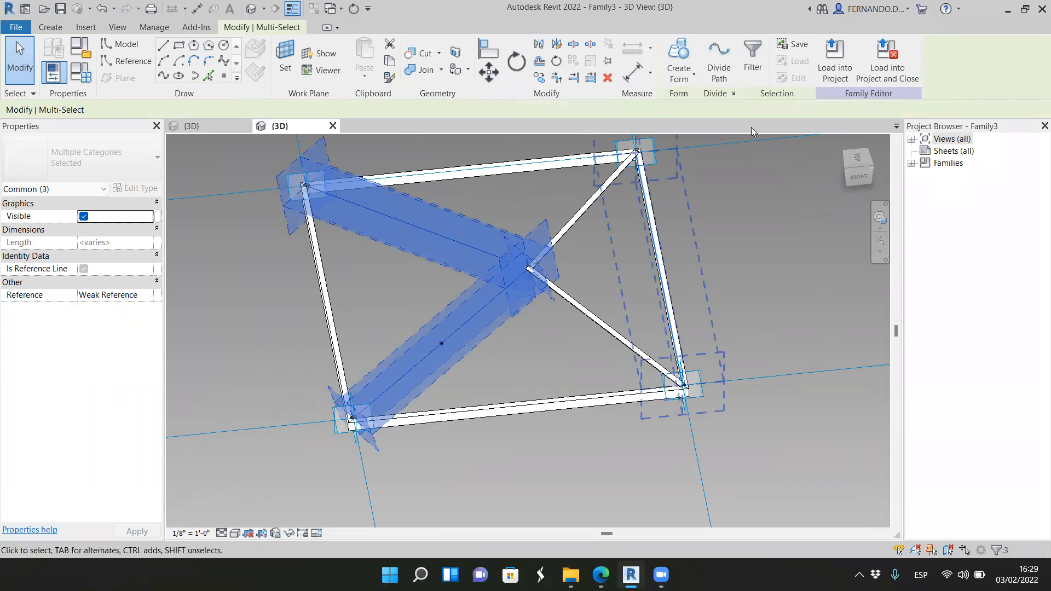
click(693, 77)
click(695, 100)
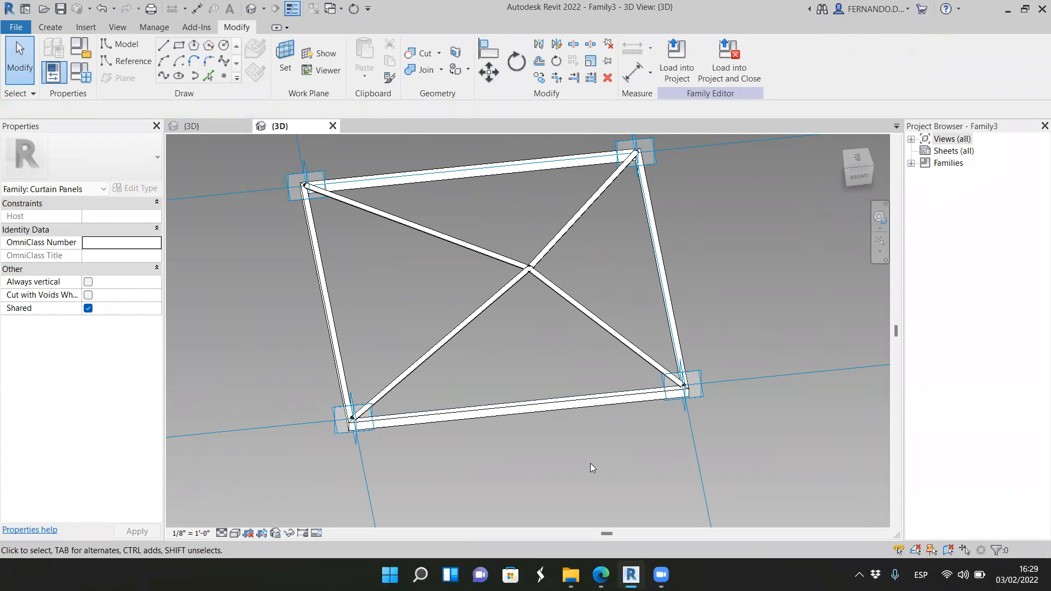
Step: Examine up close how the four round members meet at the pyramid's apex
scroll(530, 263, up, 6)
scroll(537, 384, up, 3)
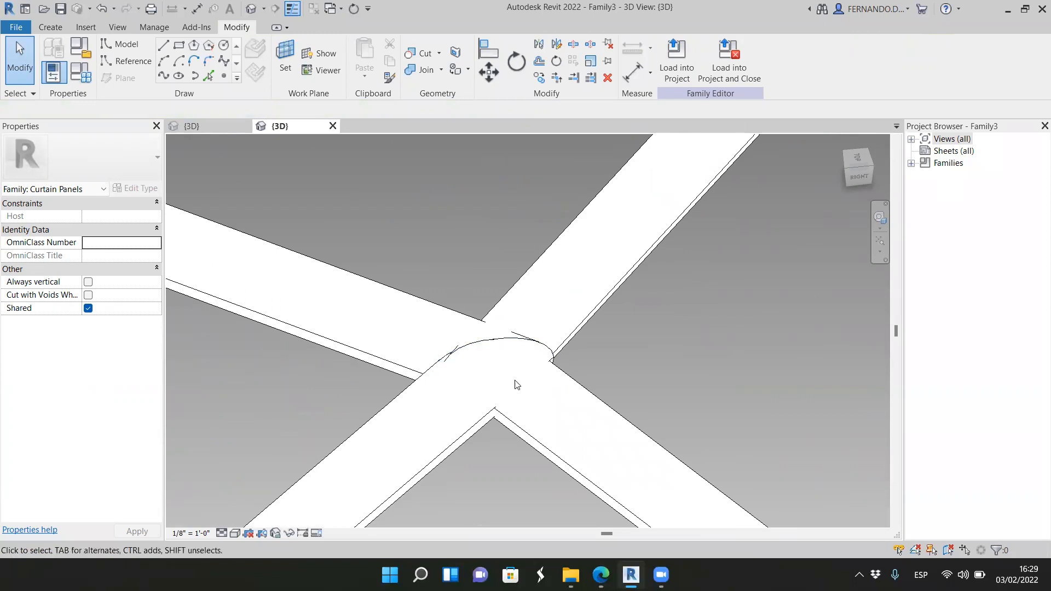
scroll(561, 332, down, 8)
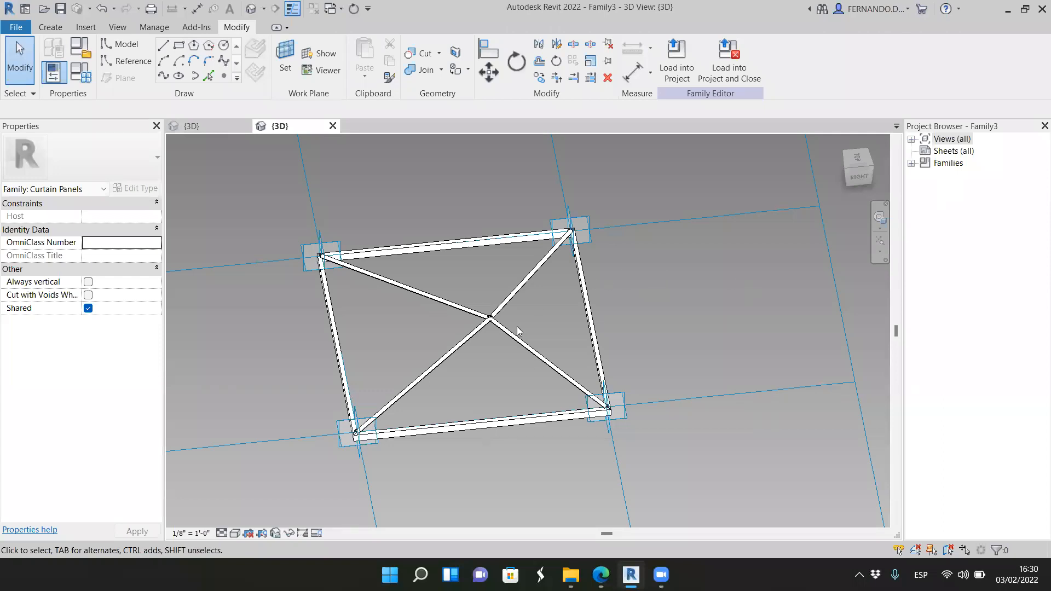
scroll(496, 321, up, 10)
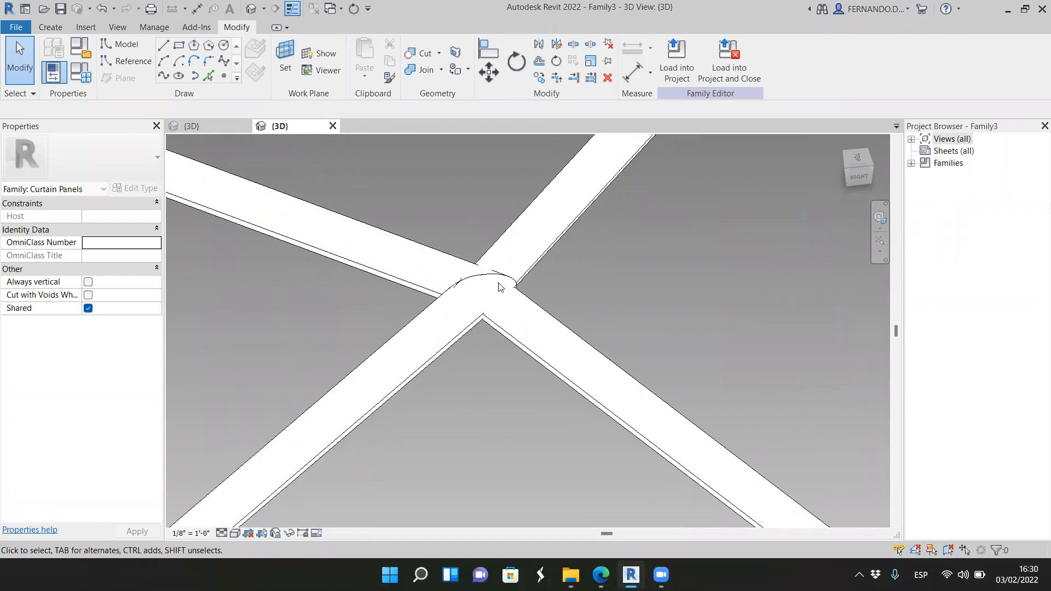
scroll(509, 299, up, 2)
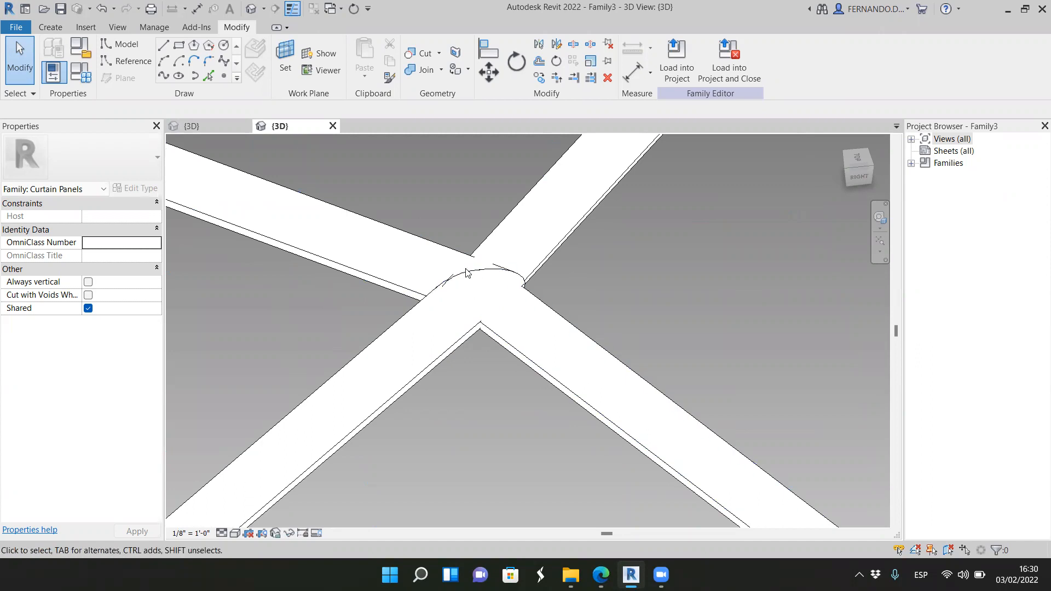
scroll(466, 272, down, 1)
scroll(467, 281, down, 8)
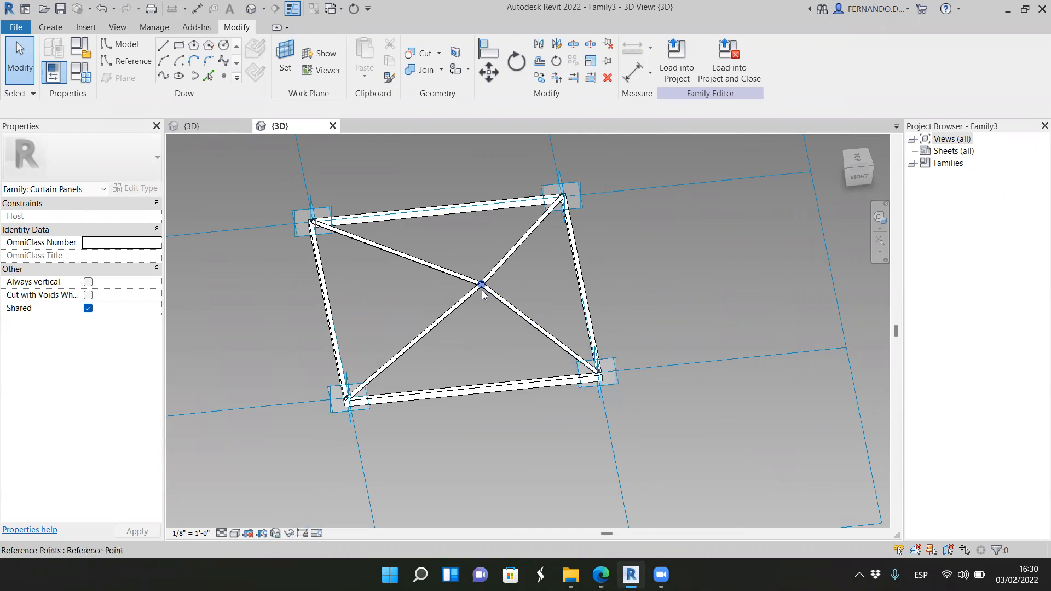
scroll(481, 285, up, 3)
scroll(517, 290, down, 3)
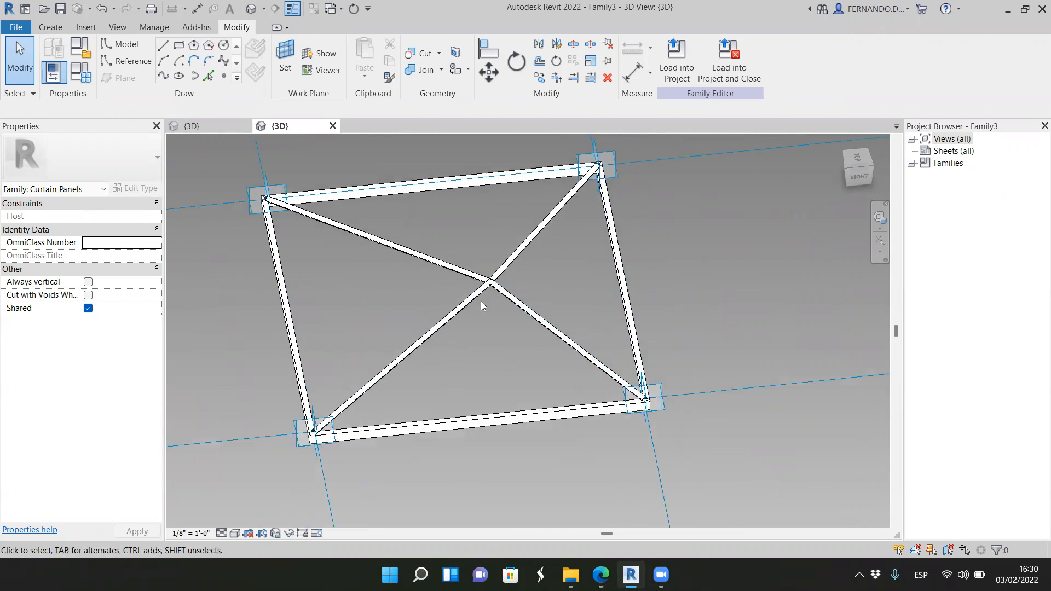
scroll(480, 301, down, 1)
Step: In the top view, create a flat triangular solid form from the right frame edge's reference line and its two adjoining apex lines
click(858, 180)
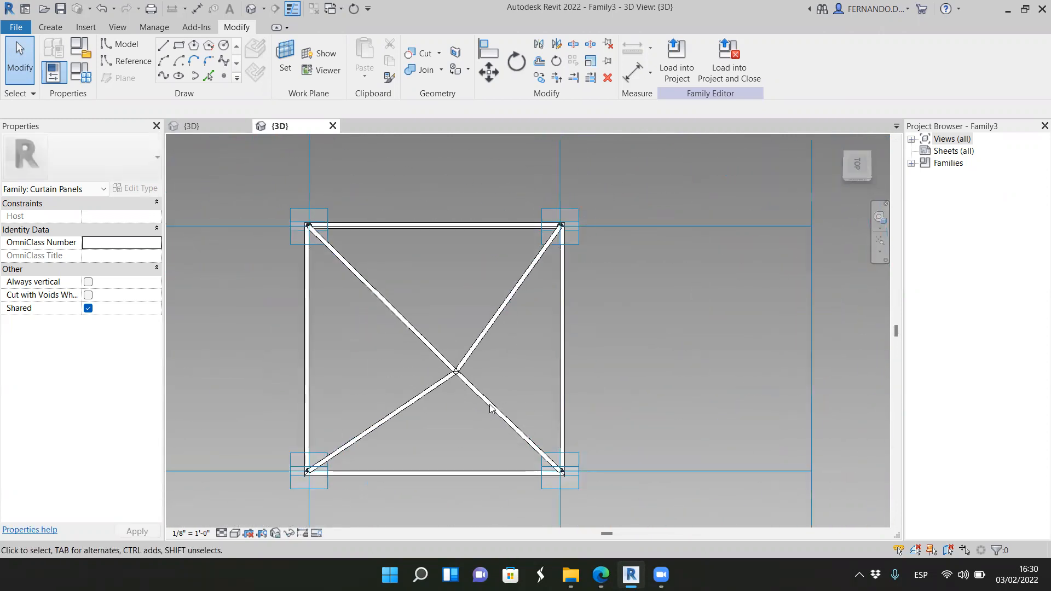
click(859, 169)
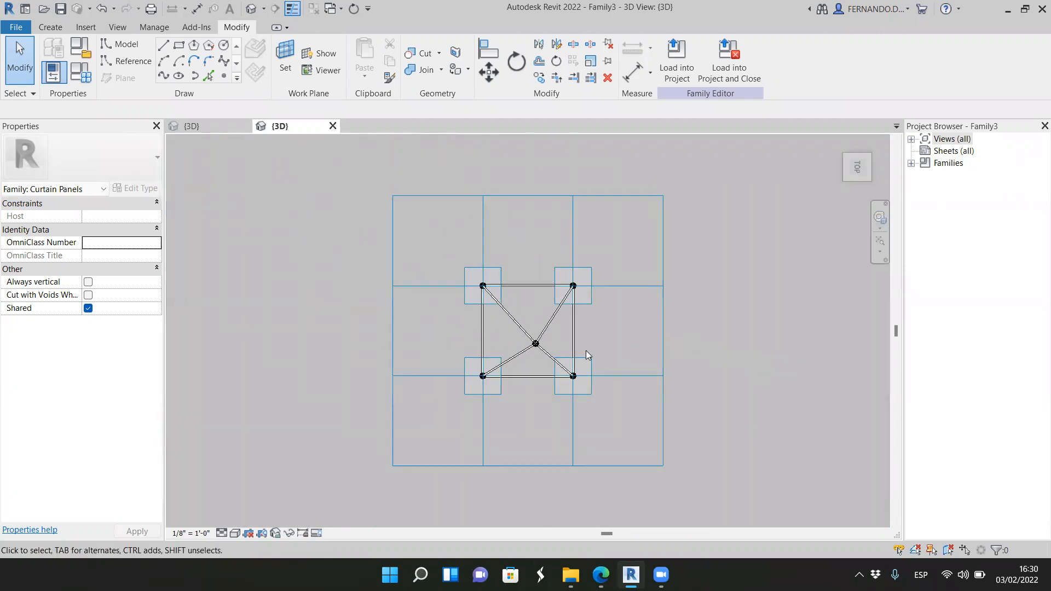
scroll(581, 348, up, 4)
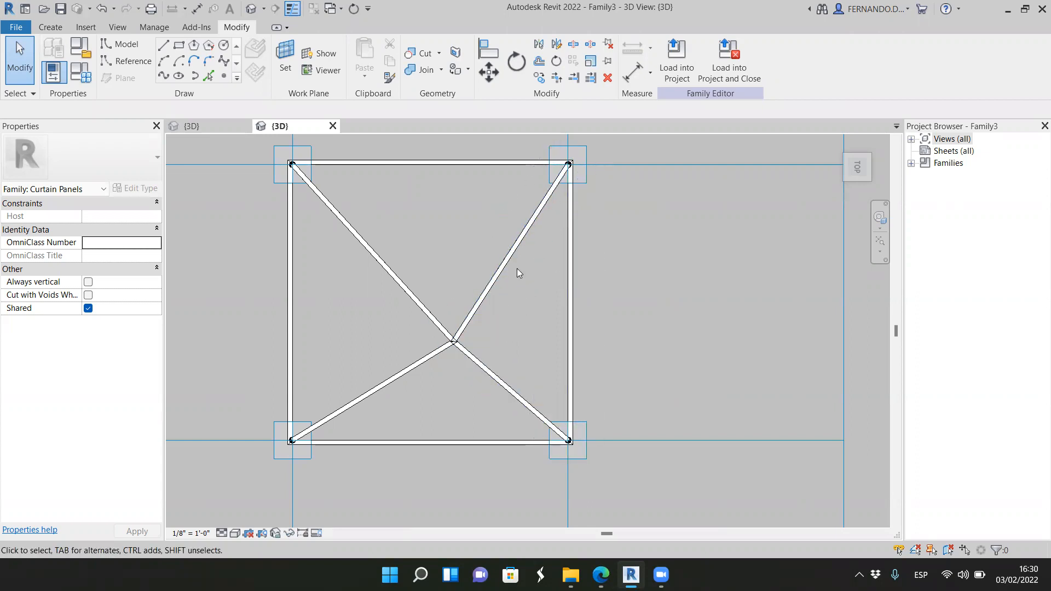
key(Tab)
click(529, 282)
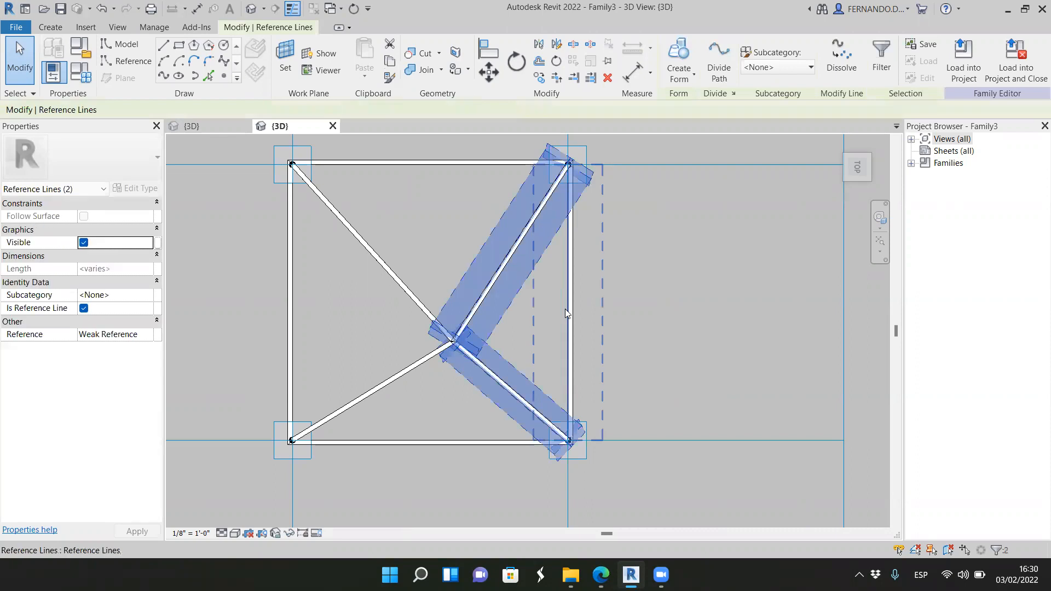
ctrl+click(570, 316)
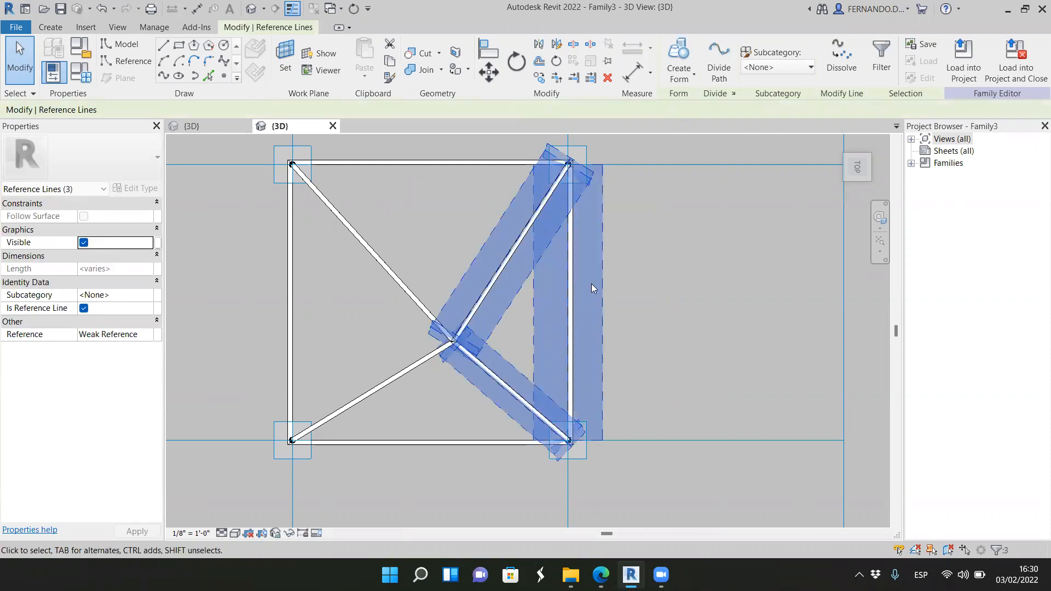
click(690, 76)
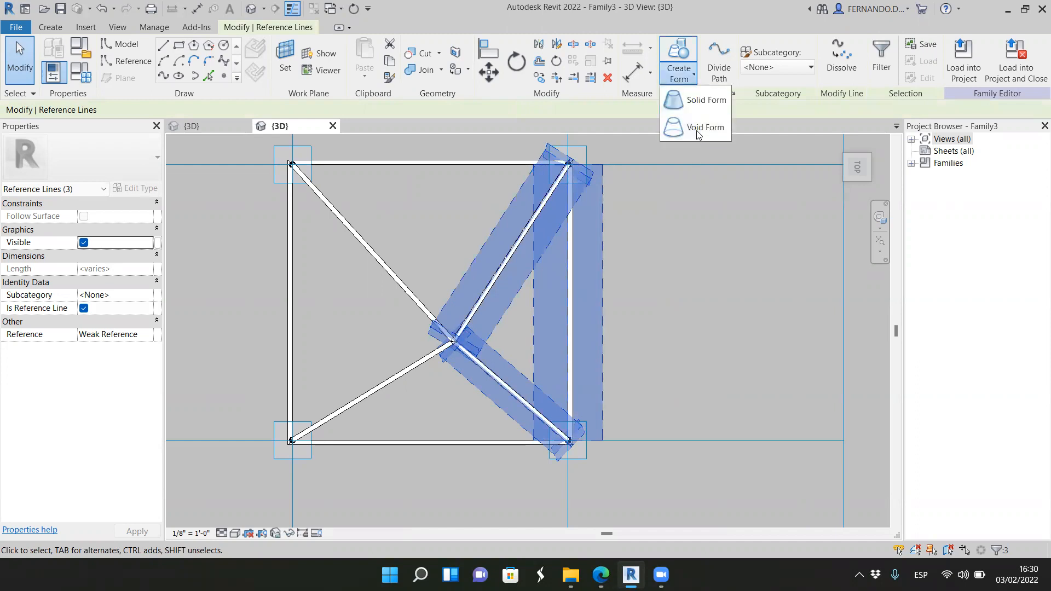
click(698, 98)
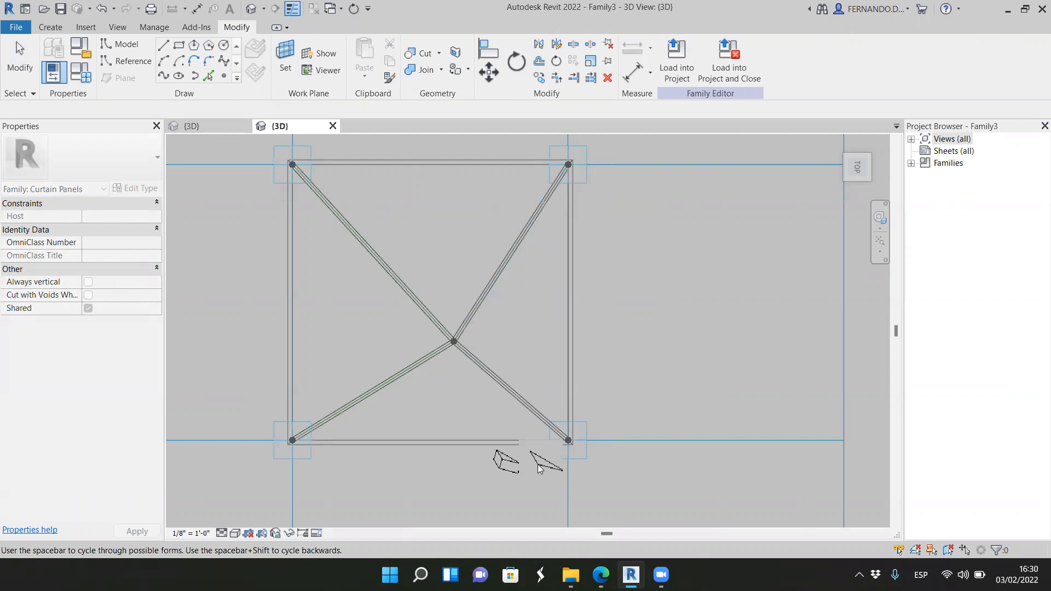
click(545, 463)
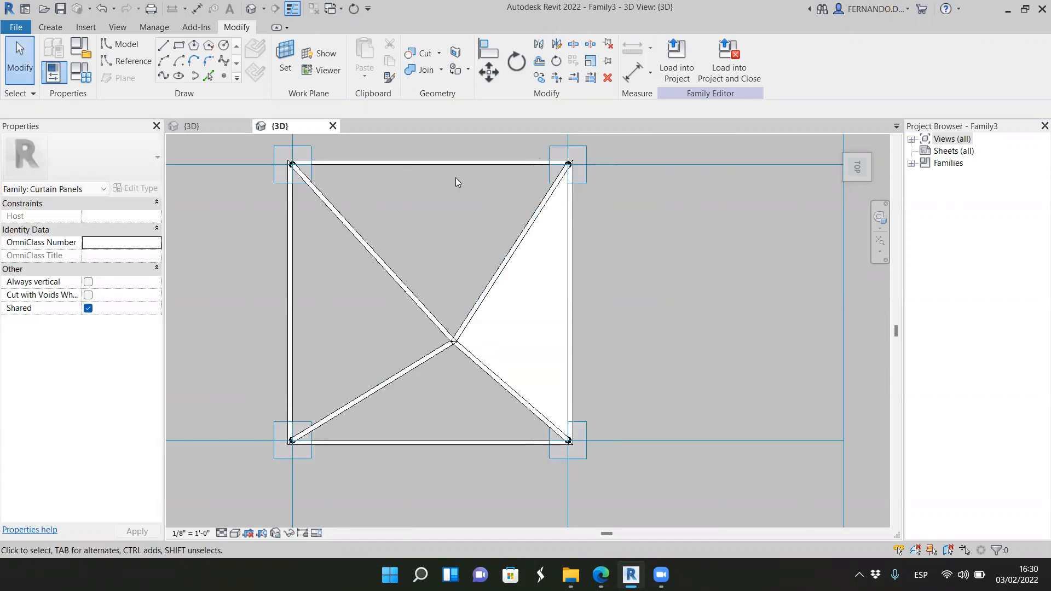
Step: Create a flat triangular solid form from the upper frame edge's reference line and the two apex lines running to its corners
key(Tab)
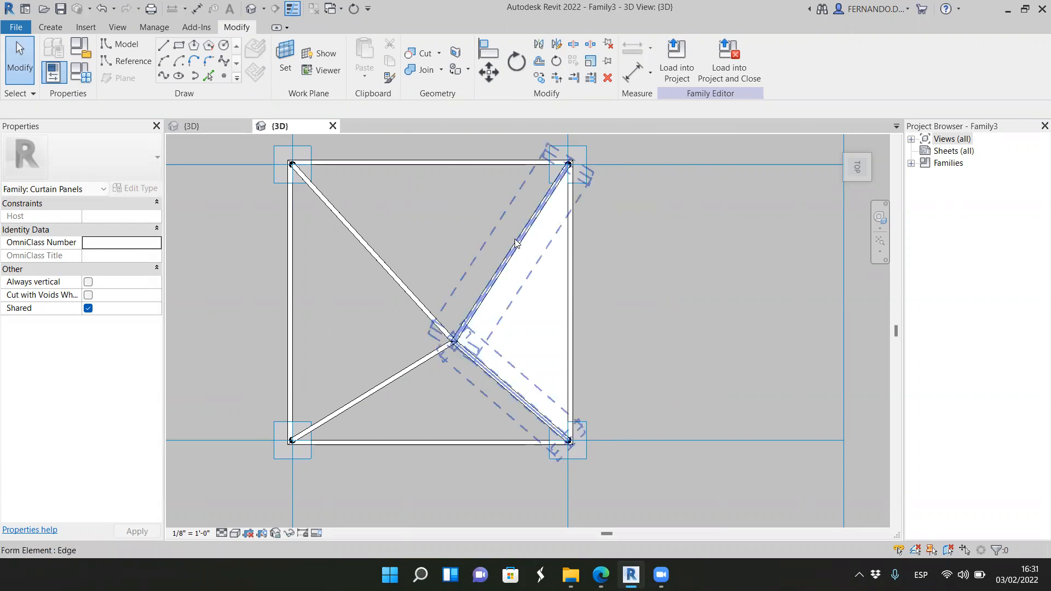
click(487, 281)
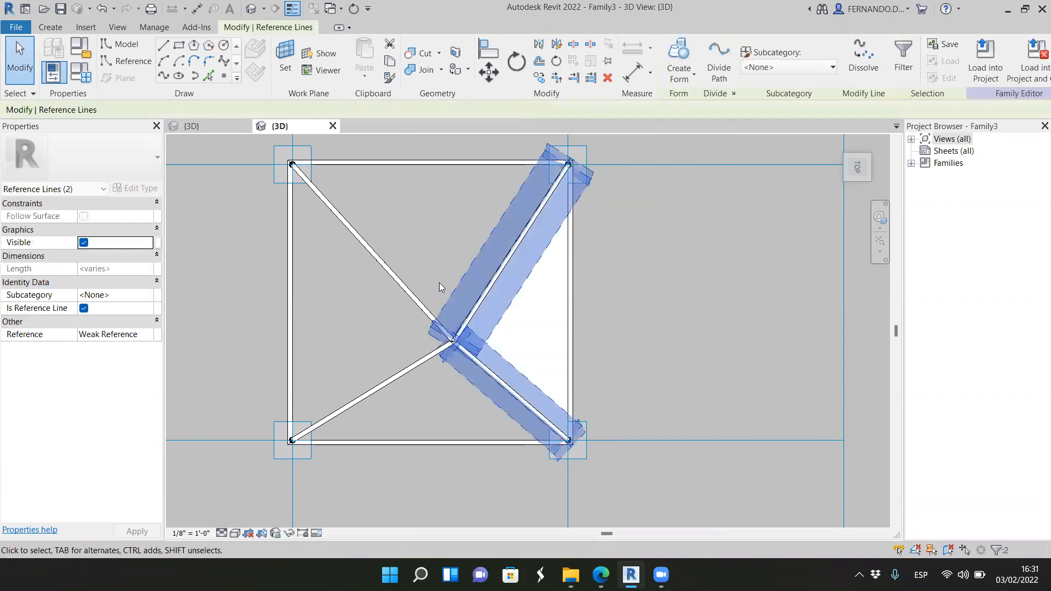
ctrl+click(397, 288)
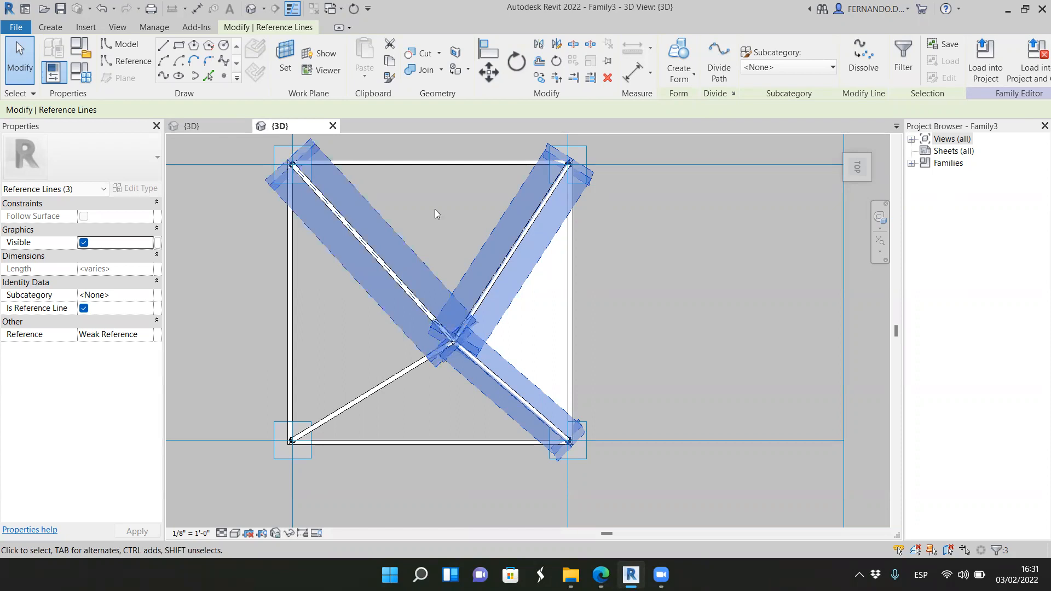
ctrl+click(445, 163)
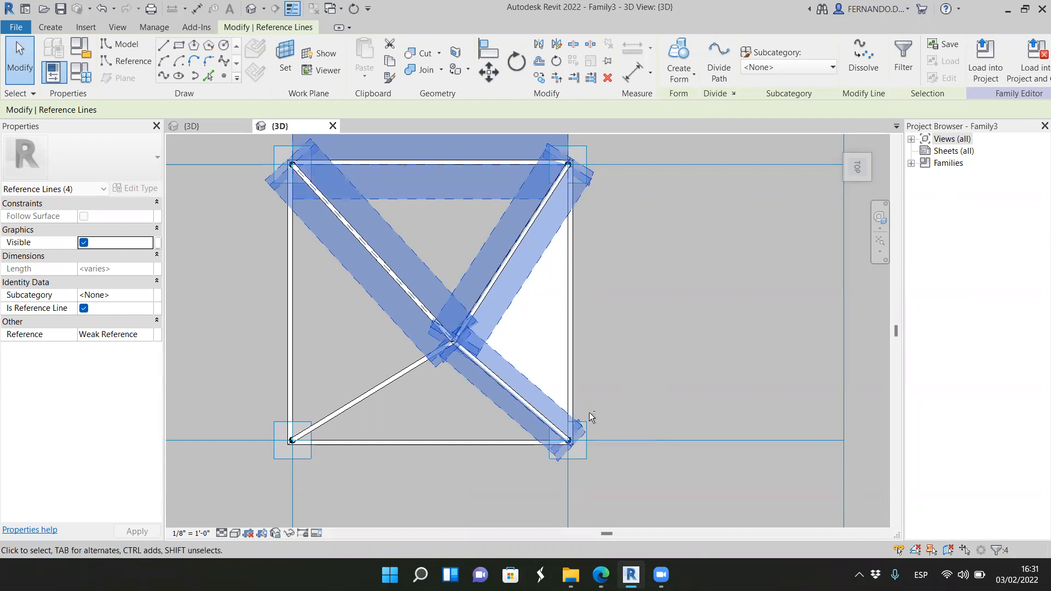
shift+drag(640, 390, 540, 452)
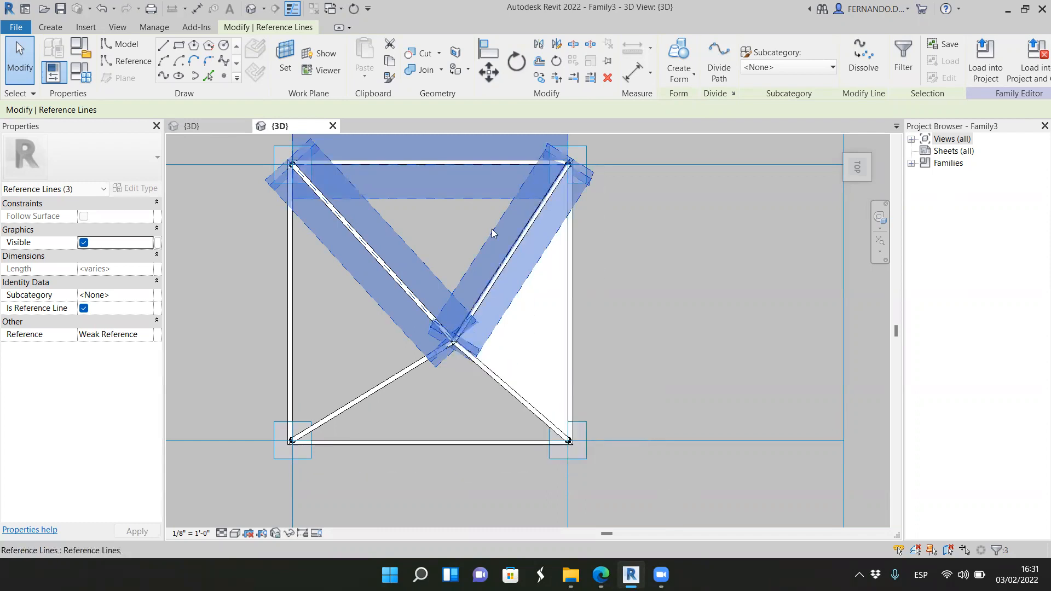
scroll(490, 387, down, 2)
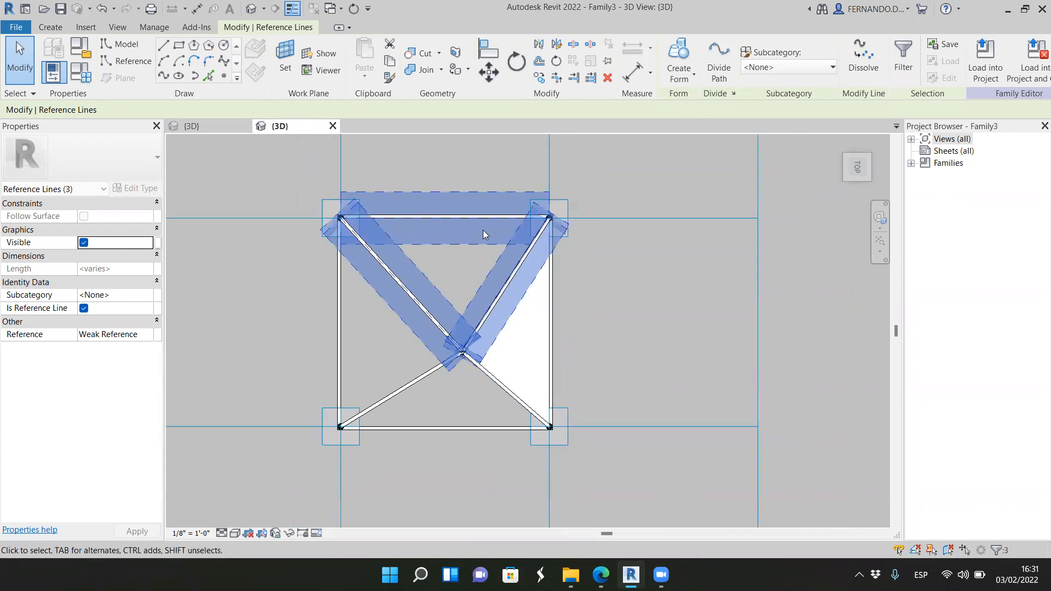
click(694, 79)
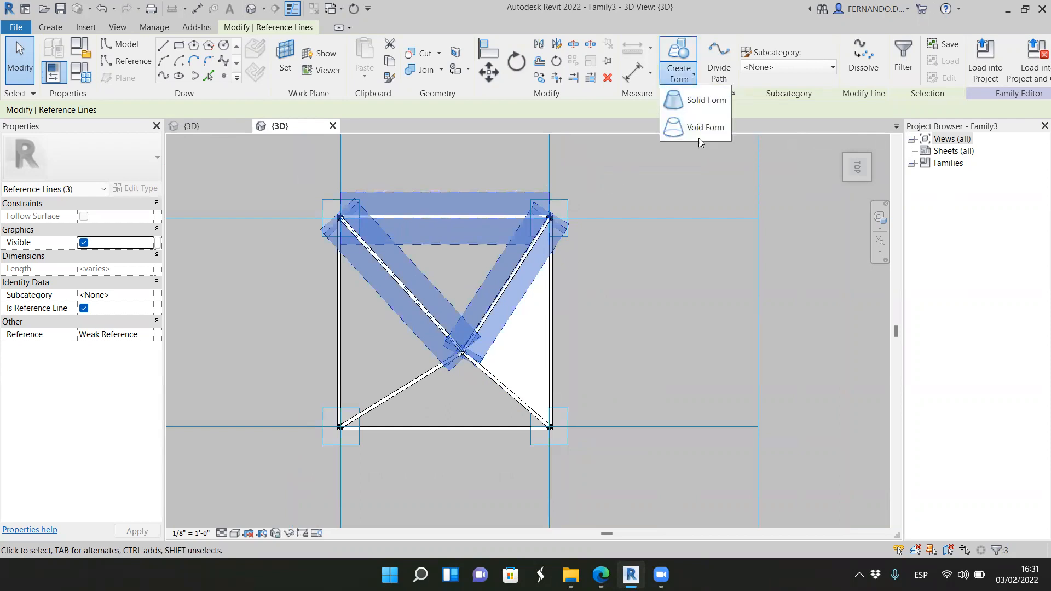
click(699, 105)
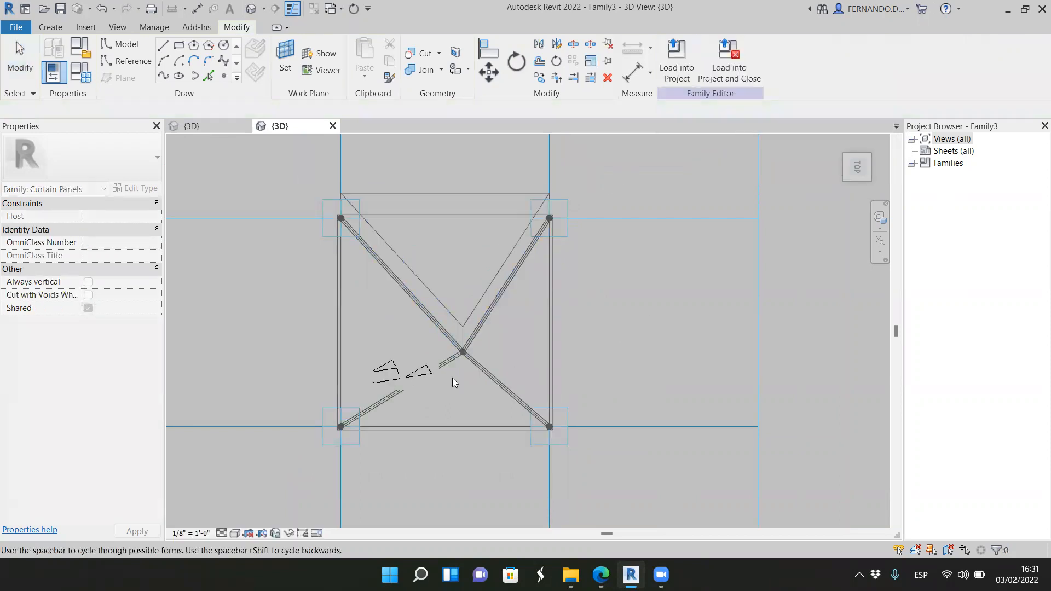
click(430, 372)
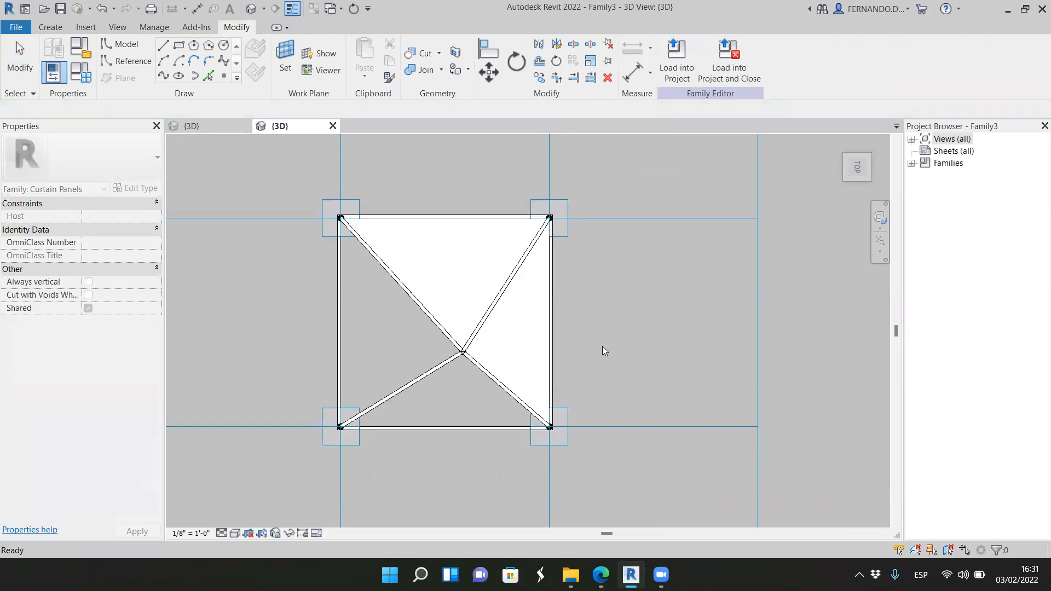
Step: Create a flat triangular solid form from the lower frame edge's reference line and the two apex lines running to its corners
click(453, 427)
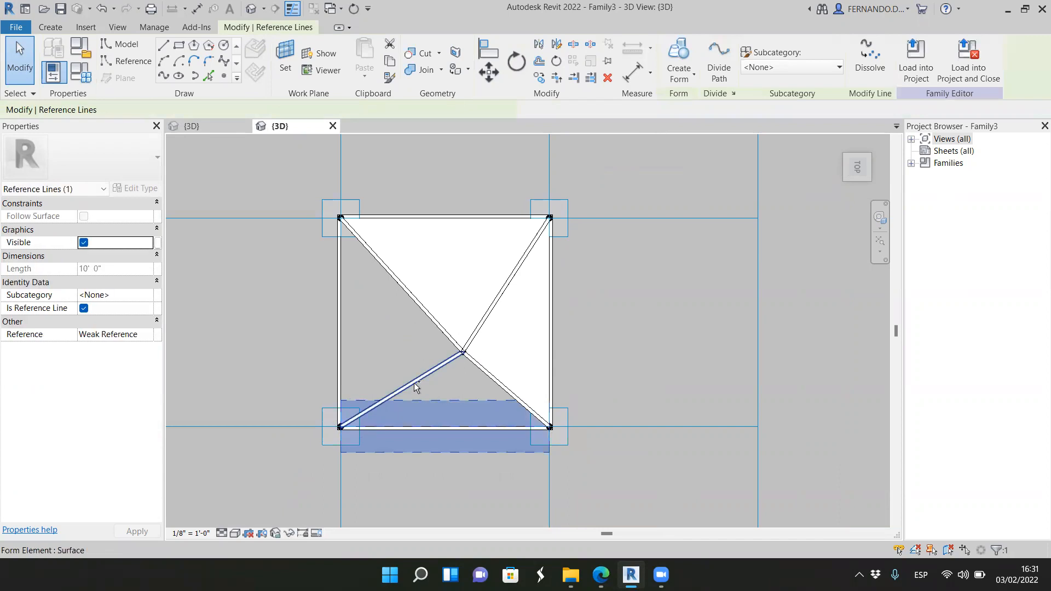
ctrl+click(433, 402)
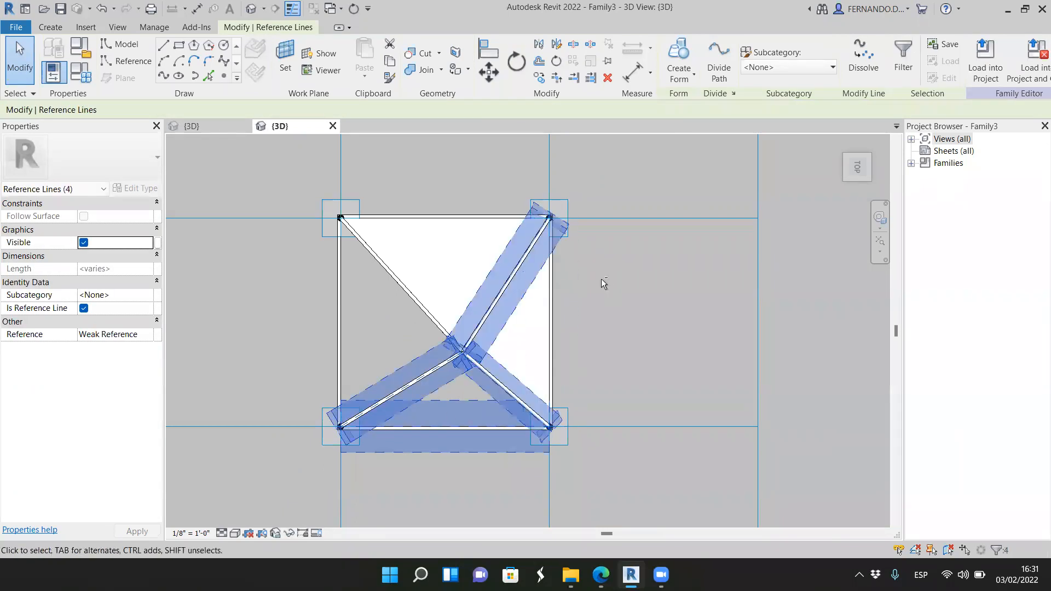
ctrl+drag(600, 279, 522, 224)
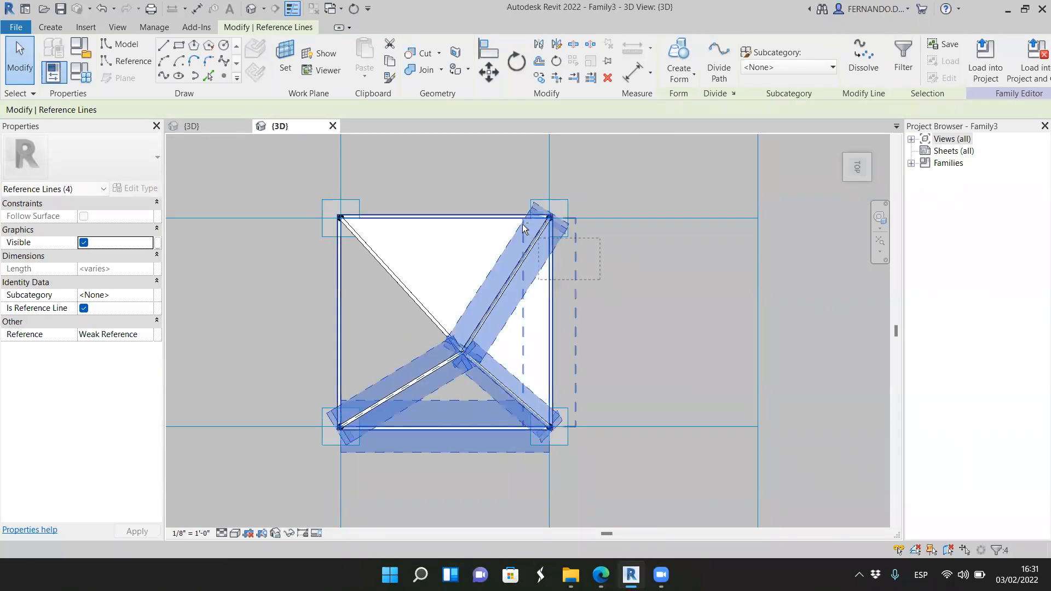
click(679, 68)
click(700, 100)
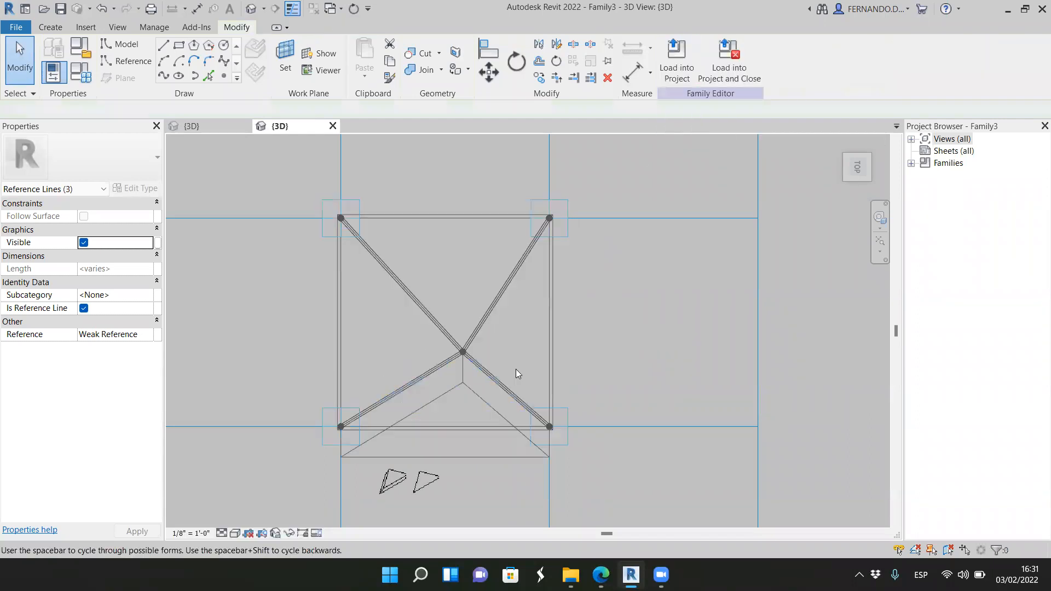
click(425, 481)
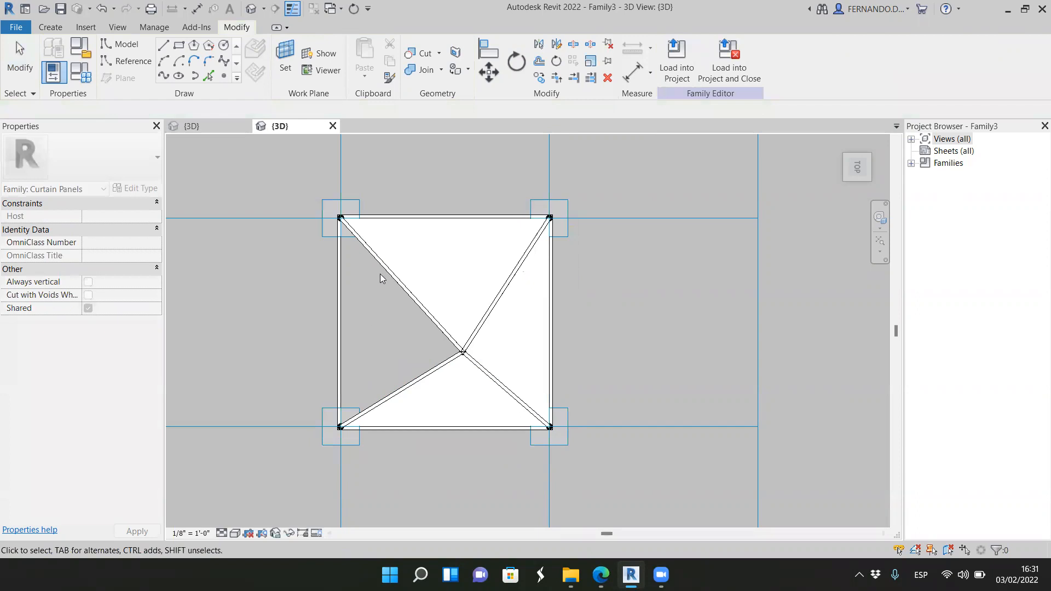
Step: Create a flat triangular solid form from the left frame edge's reference line and its two adjoining apex lines
click(408, 360)
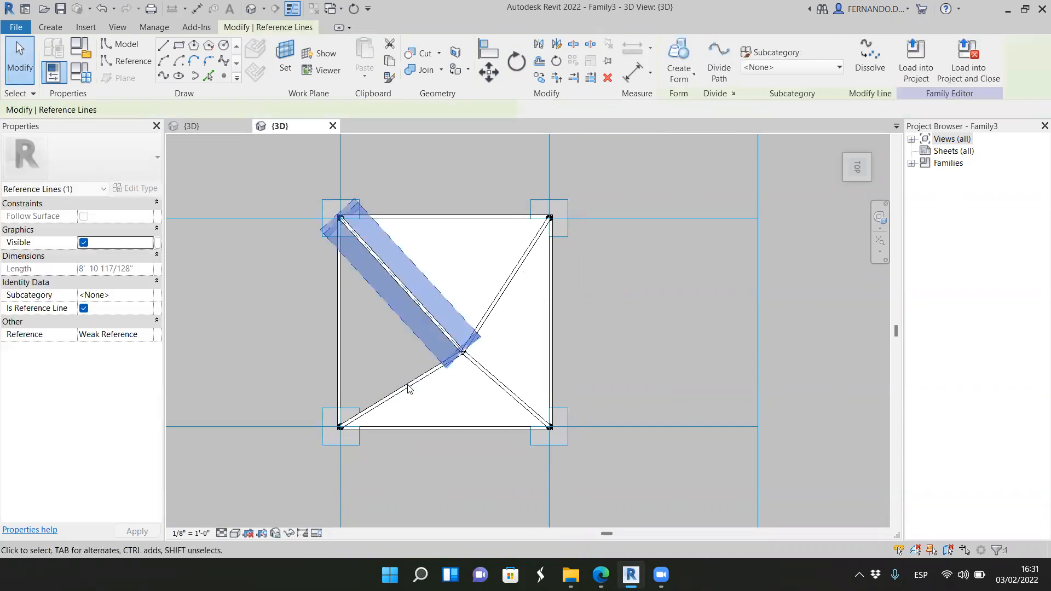
ctrl+click(378, 386)
ctrl+click(340, 334)
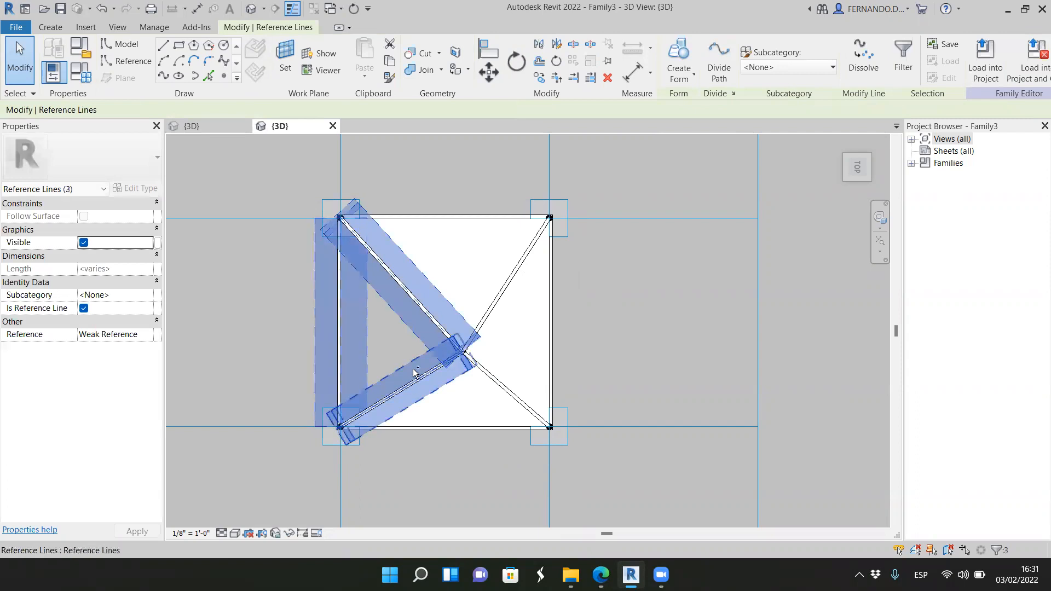
click(691, 76)
click(696, 131)
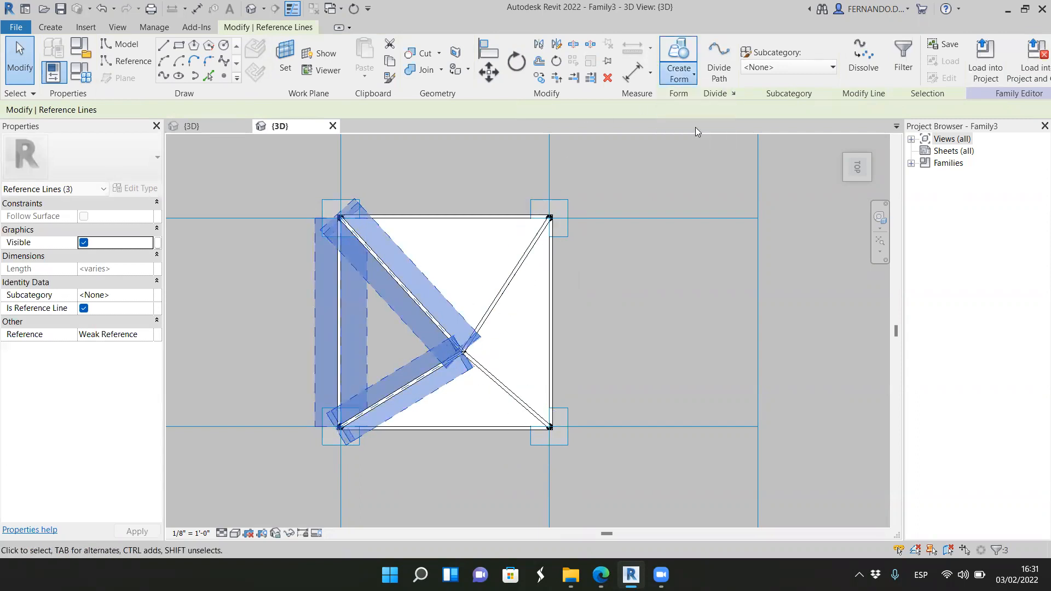
click(406, 462)
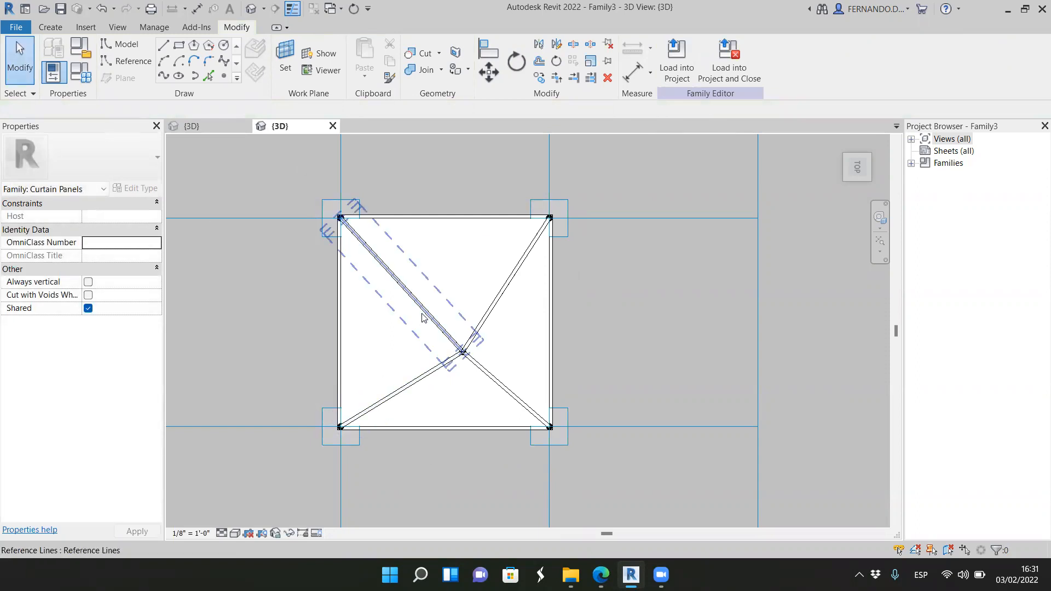
Step: Assign the Glass material to all four triangular face forms of the pyramid together
key(Tab)
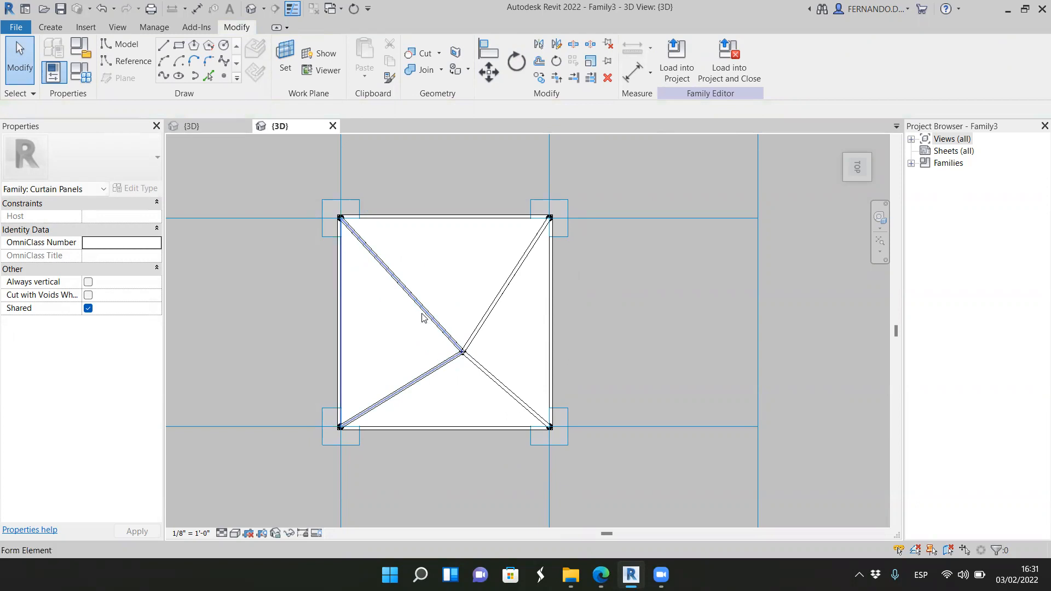
click(425, 334)
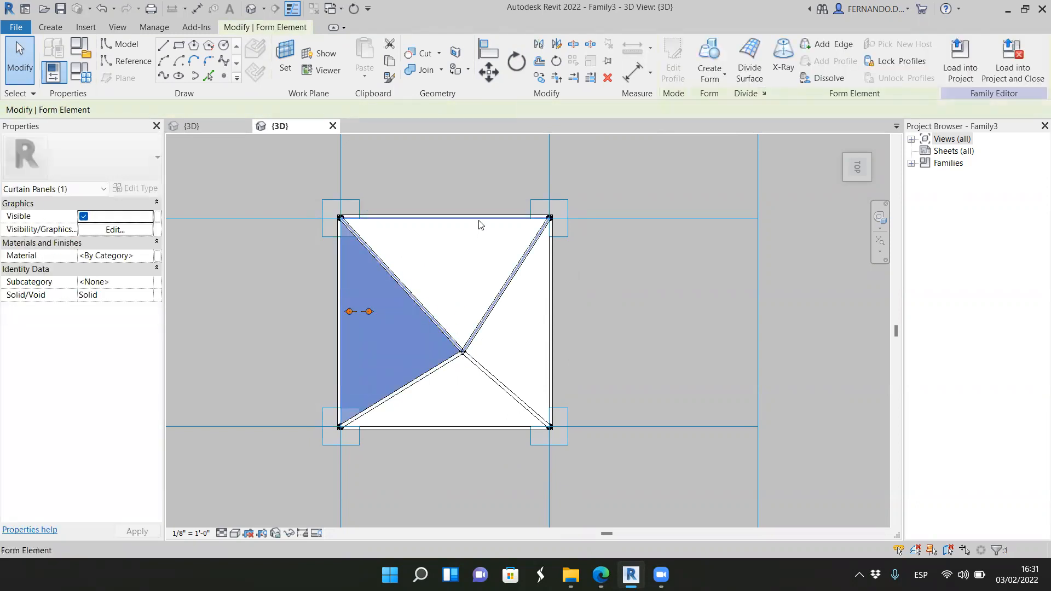
click(481, 224)
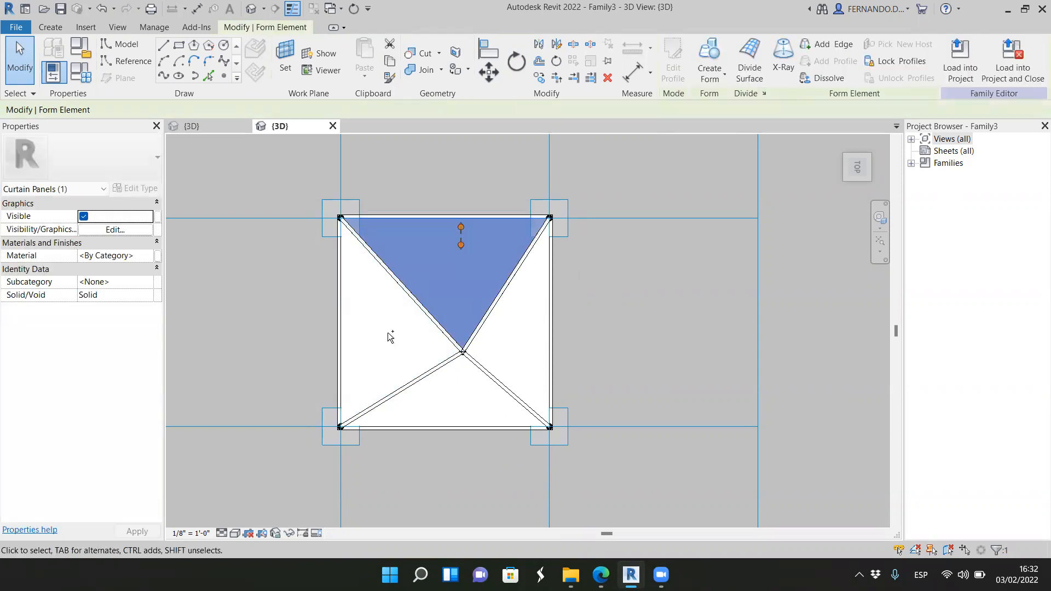
ctrl+click(345, 340)
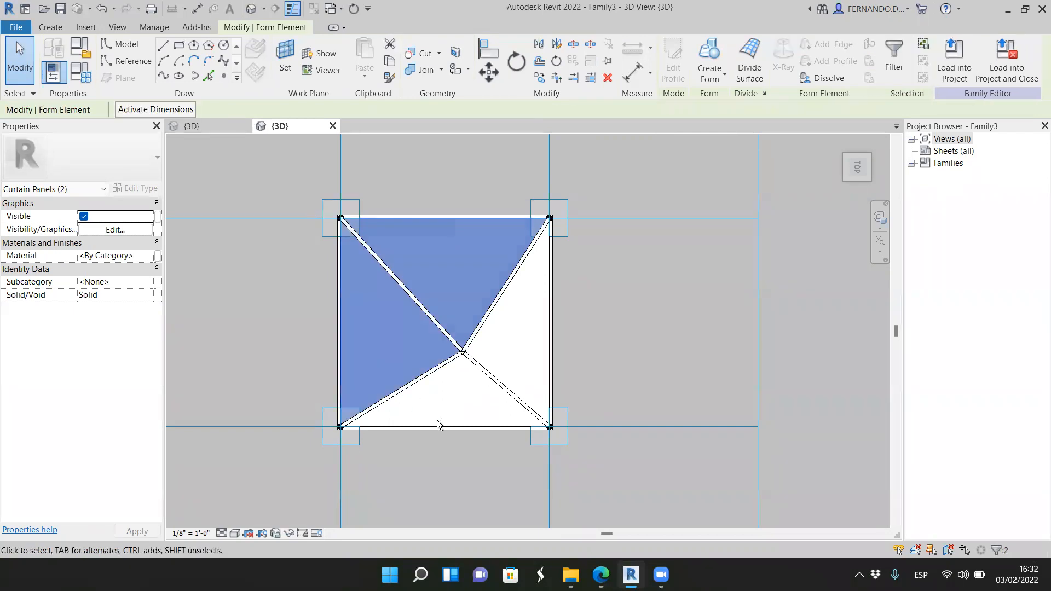
ctrl+click(498, 422)
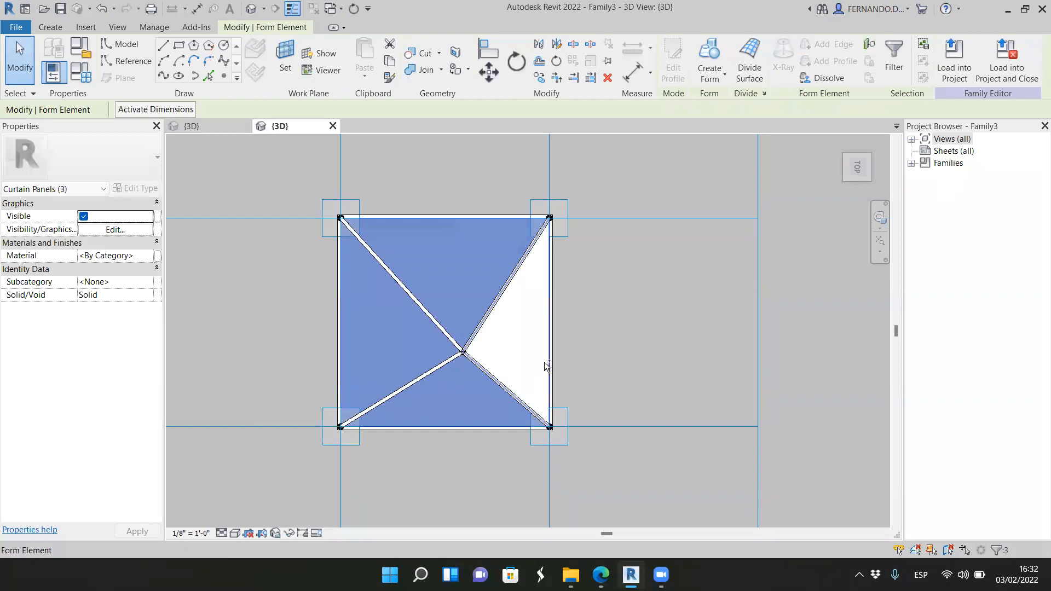
ctrl+click(545, 364)
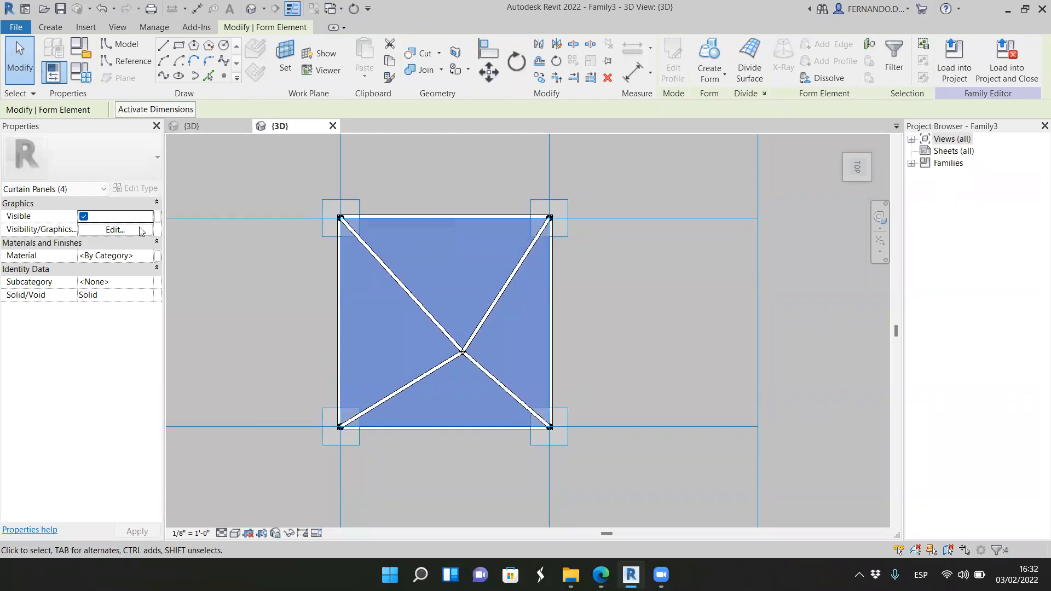
click(152, 256)
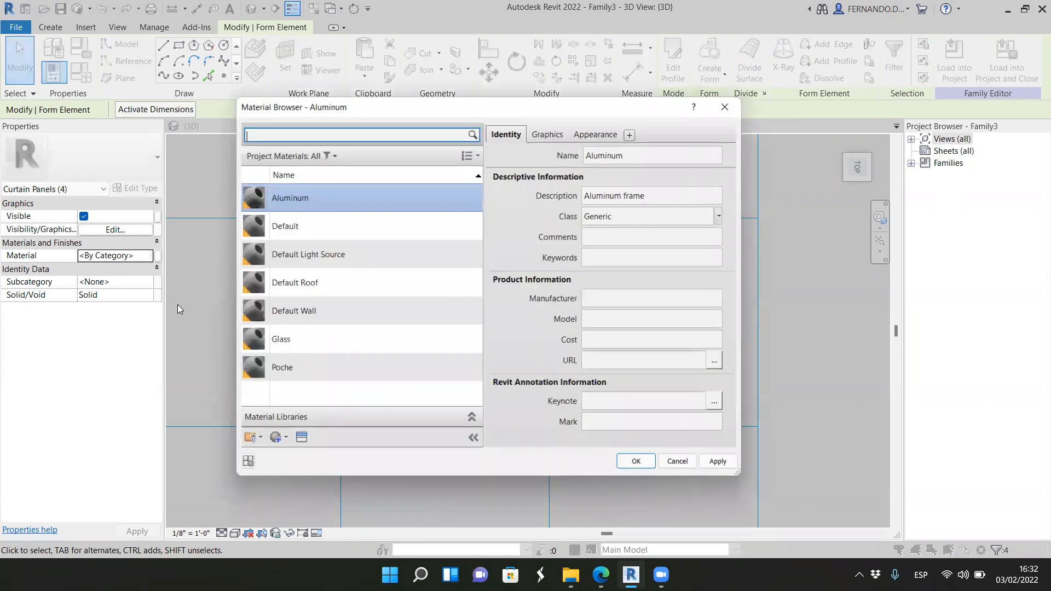
click(296, 339)
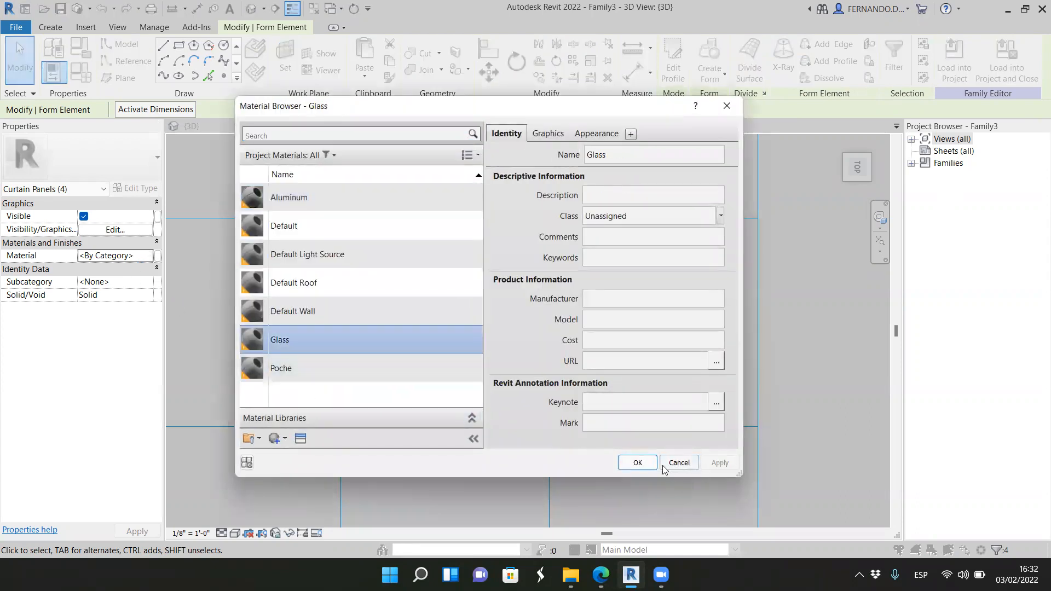
click(638, 462)
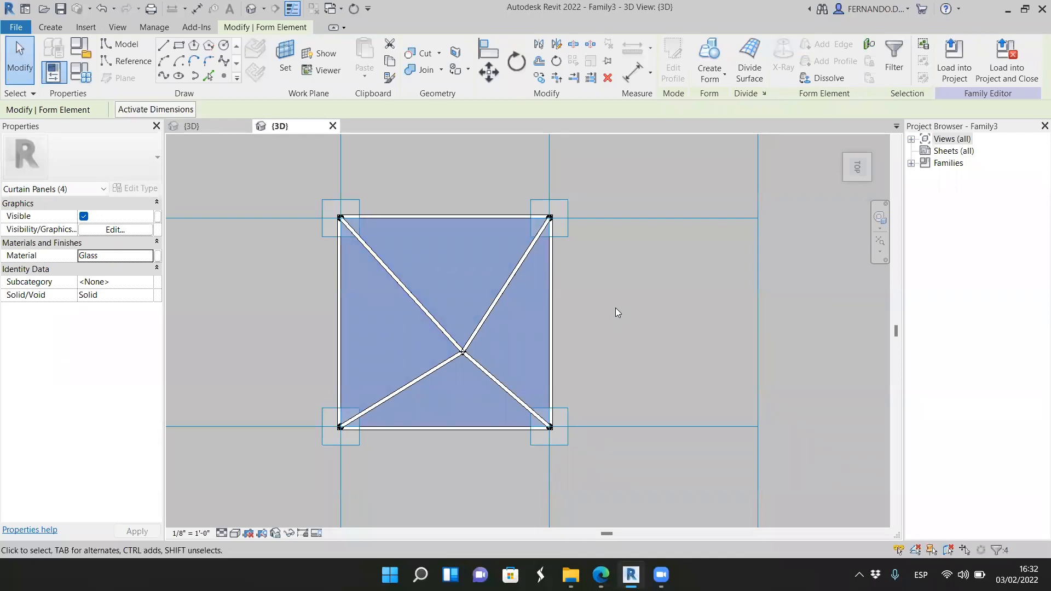
click(616, 308)
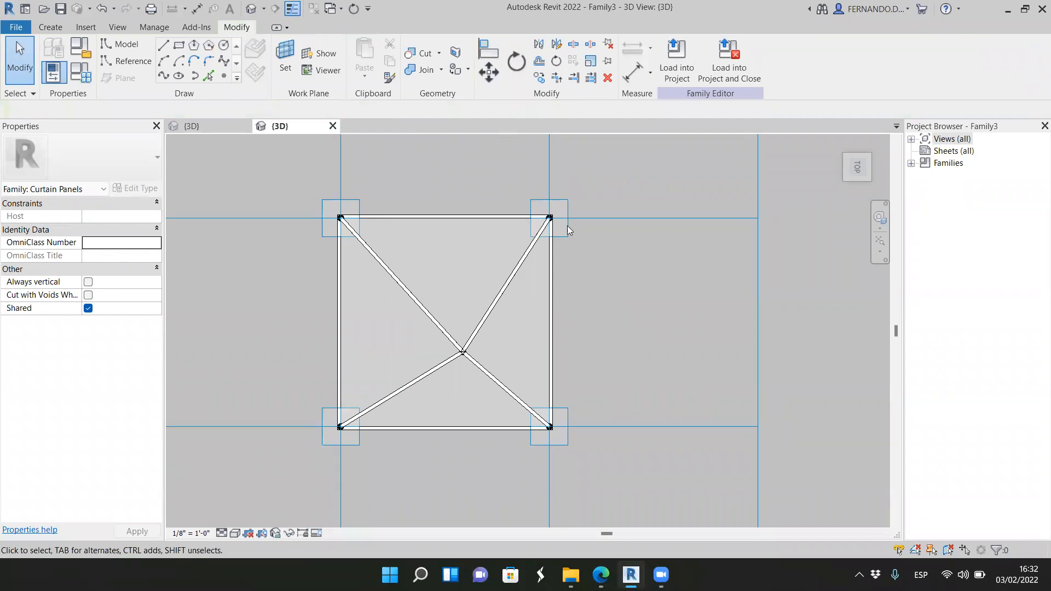
Step: Save the finished panel as a new family file named Family4.rfa, replacing the existing file of that name
mouse_move(857, 167)
mouse_down()
mouse_move(823, 516)
mouse_move(884, 508)
mouse_move(185, 142)
mouse_move(508, 243)
mouse_up()
click(859, 163)
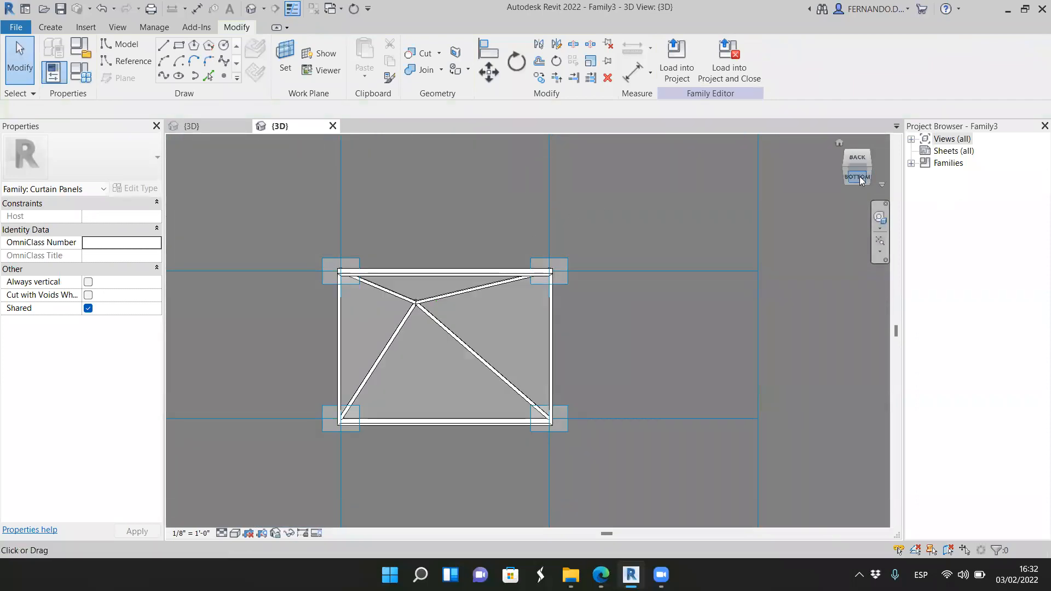
drag(850, 232, 793, 273)
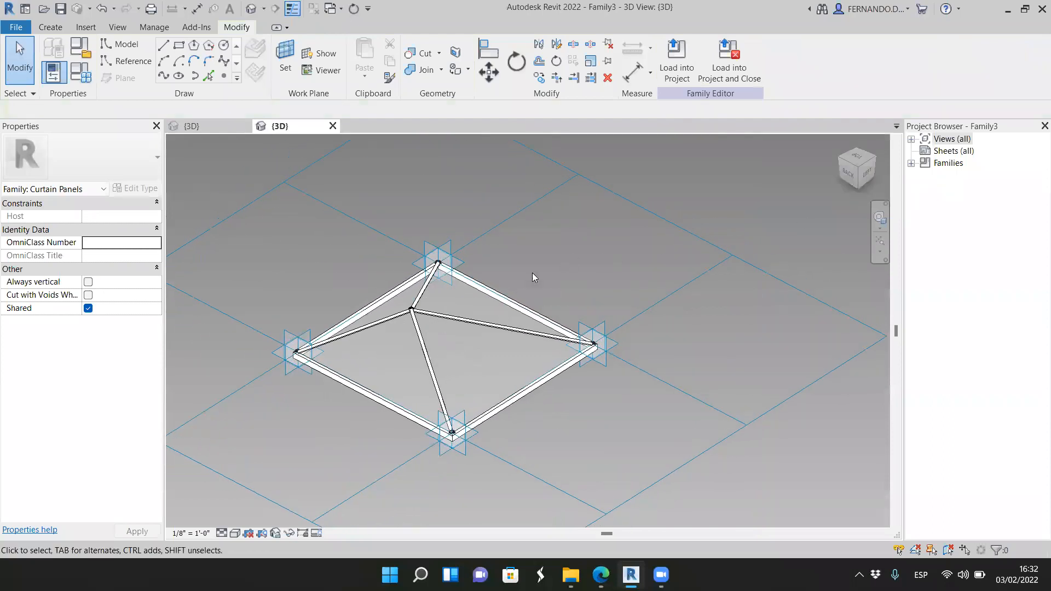
scroll(386, 380, up, 3)
mouse_move(855, 169)
mouse_down()
mouse_move(741, 180)
mouse_move(648, 176)
mouse_move(556, 197)
mouse_move(666, 166)
mouse_move(688, 146)
mouse_move(691, 169)
mouse_up()
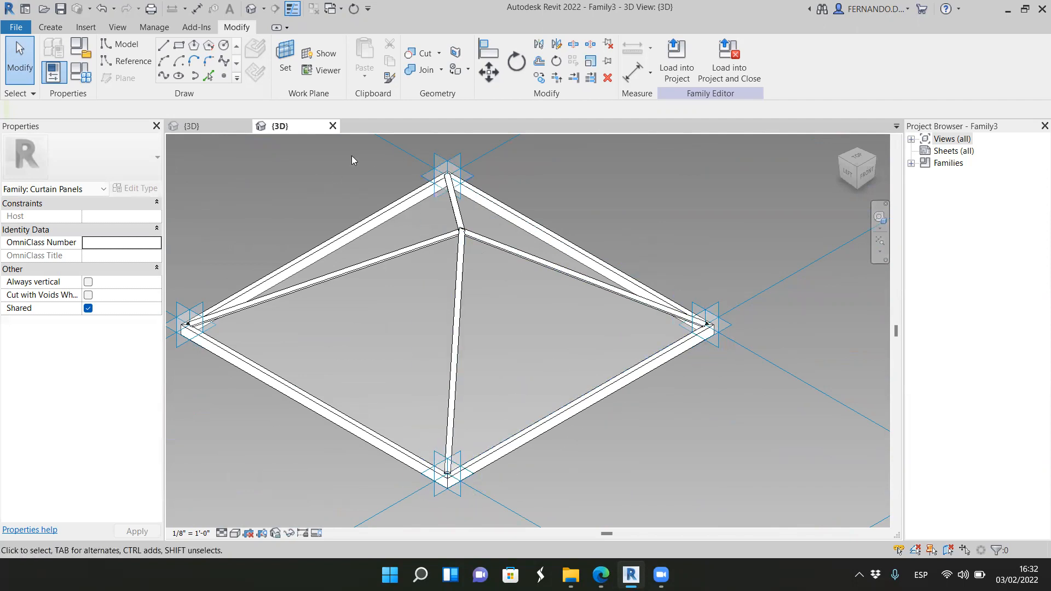
click(17, 28)
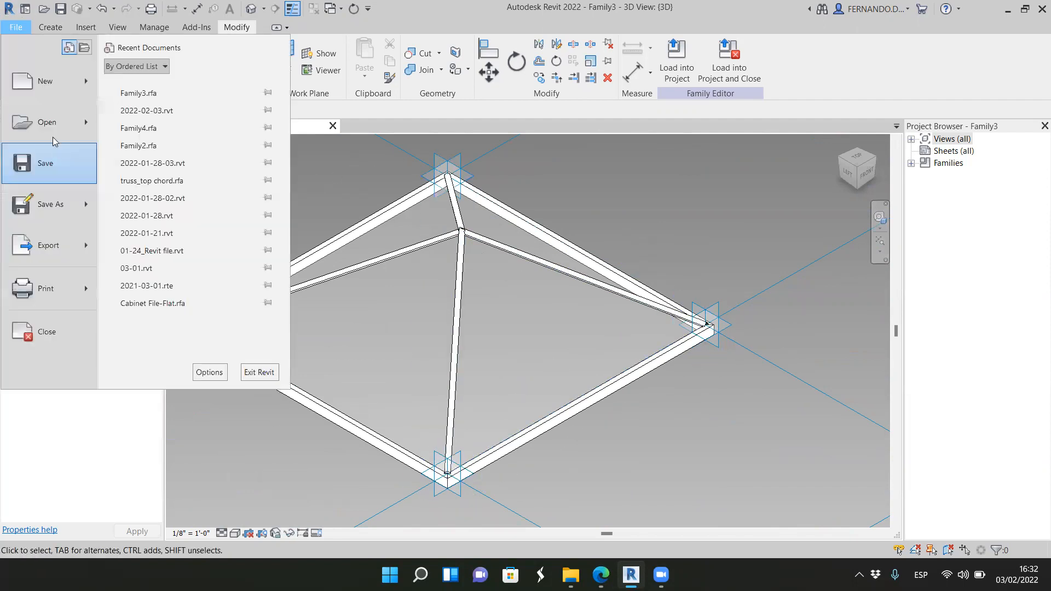
mouse_move(85, 210)
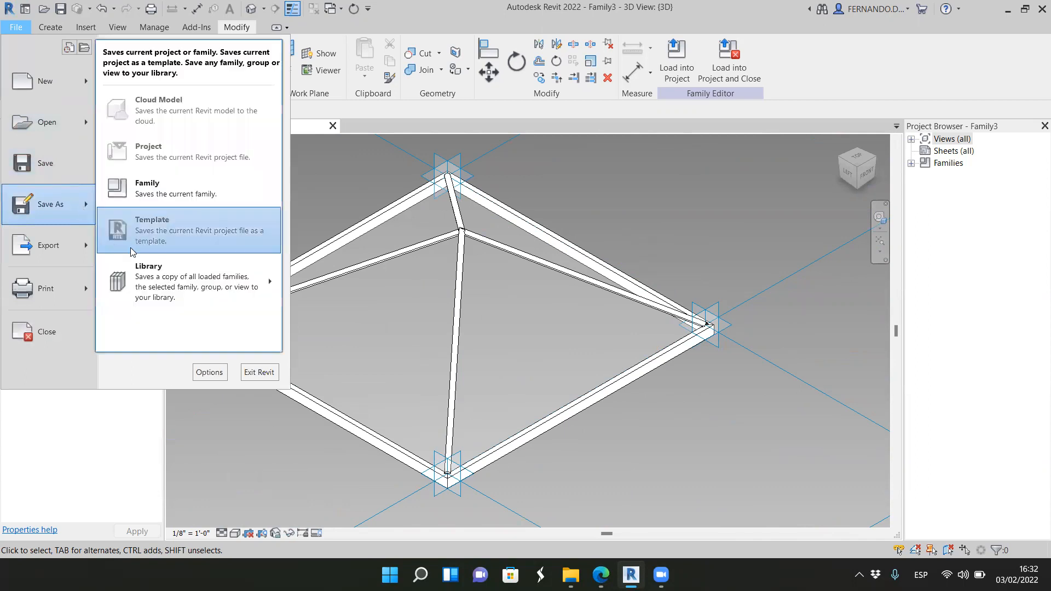
click(159, 196)
click(417, 216)
click(659, 421)
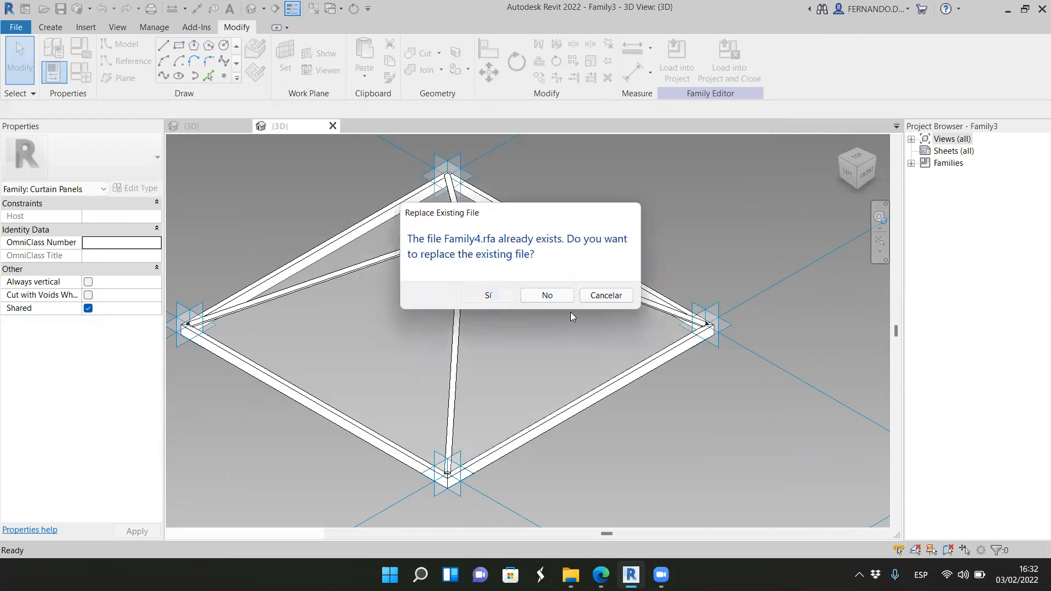
key(Return)
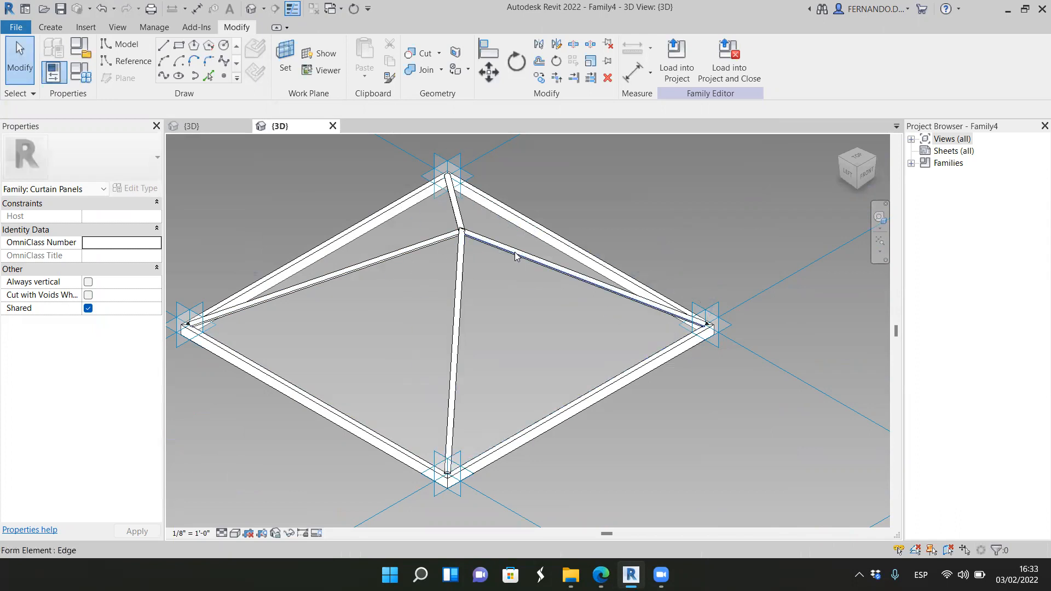
Step: Load the Family4 panel into the project 2022-02-03 and examine the existing pyramid facade beside the building in 3D
click(679, 59)
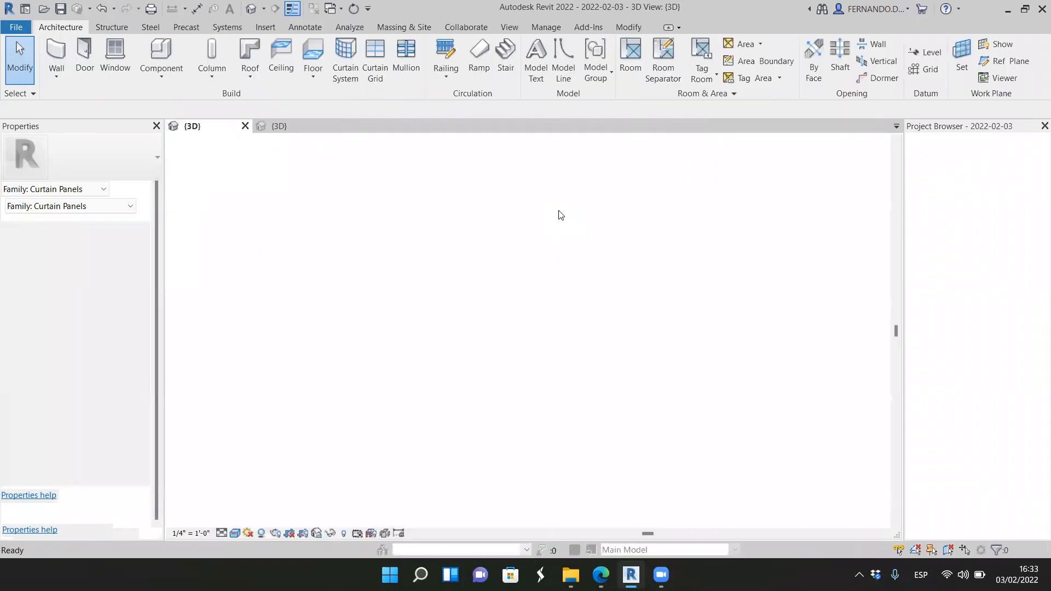
scroll(644, 287, up, 5)
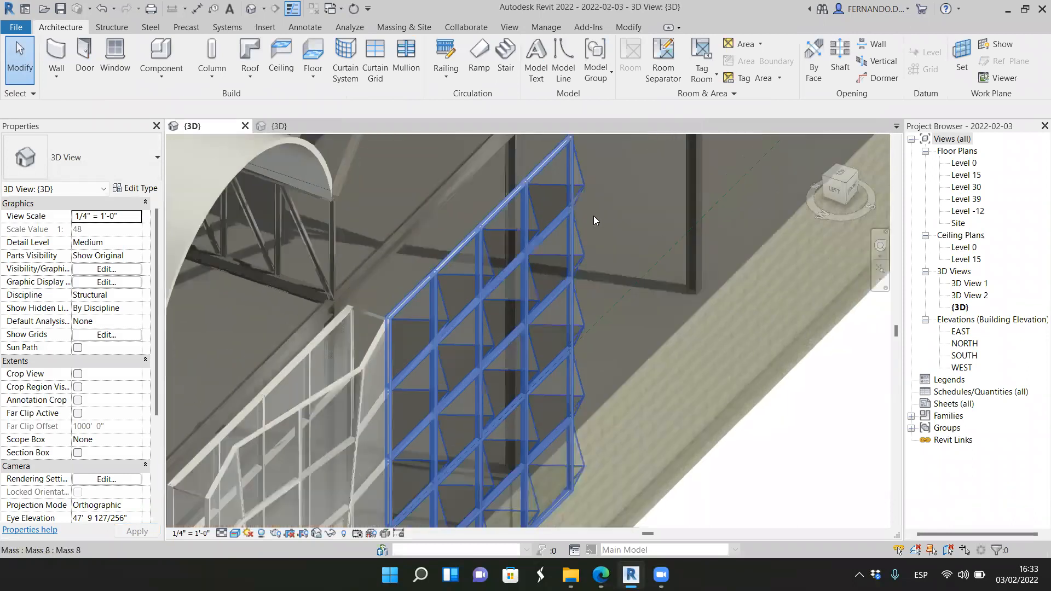
scroll(586, 203, up, 2)
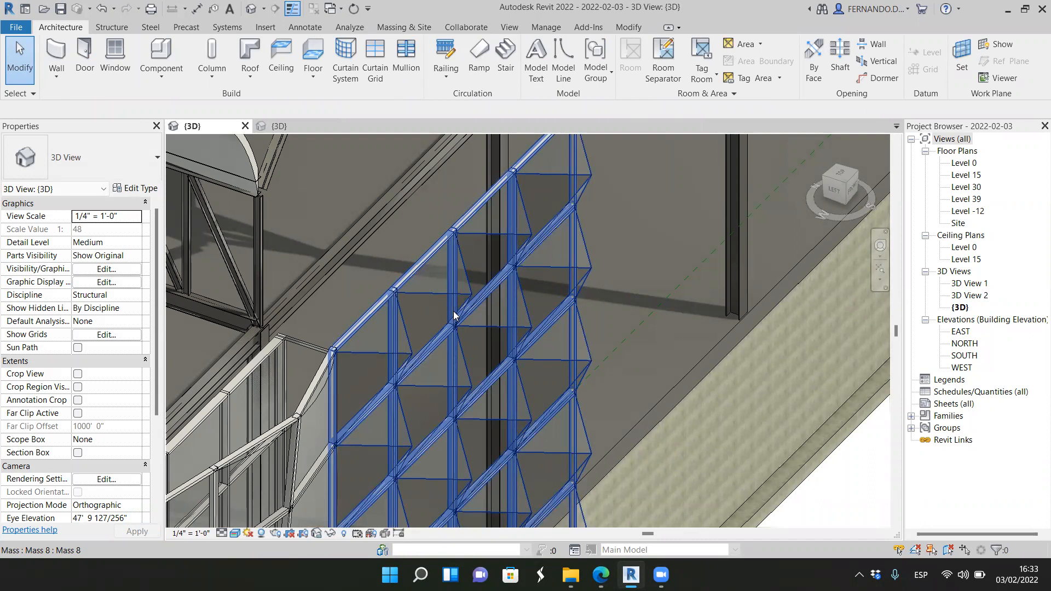
scroll(454, 316, down, 5)
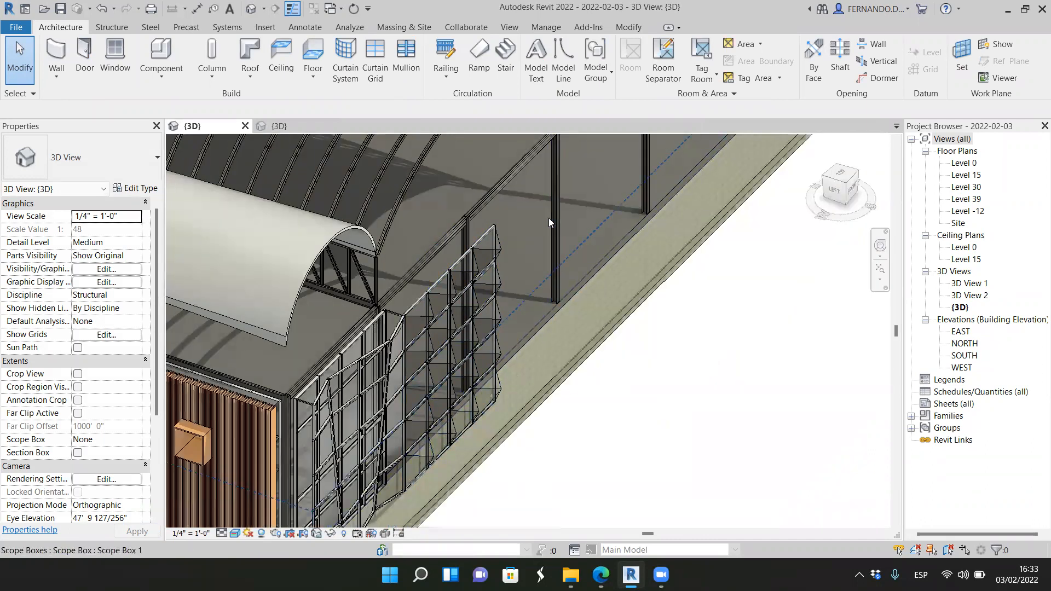
scroll(564, 304, down, 2)
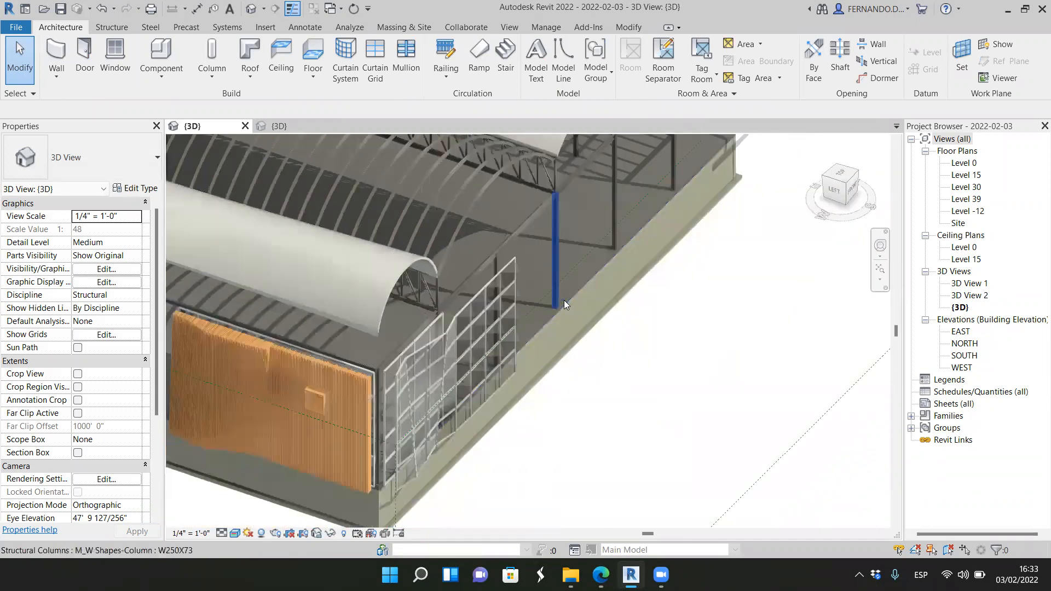
scroll(539, 327, up, 2)
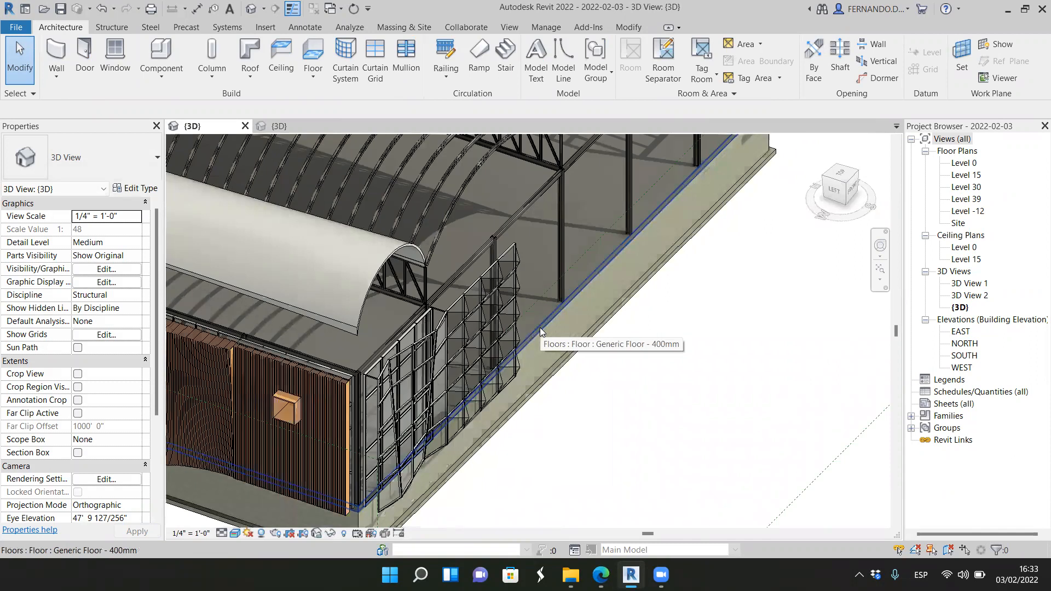
scroll(542, 327, up, 3)
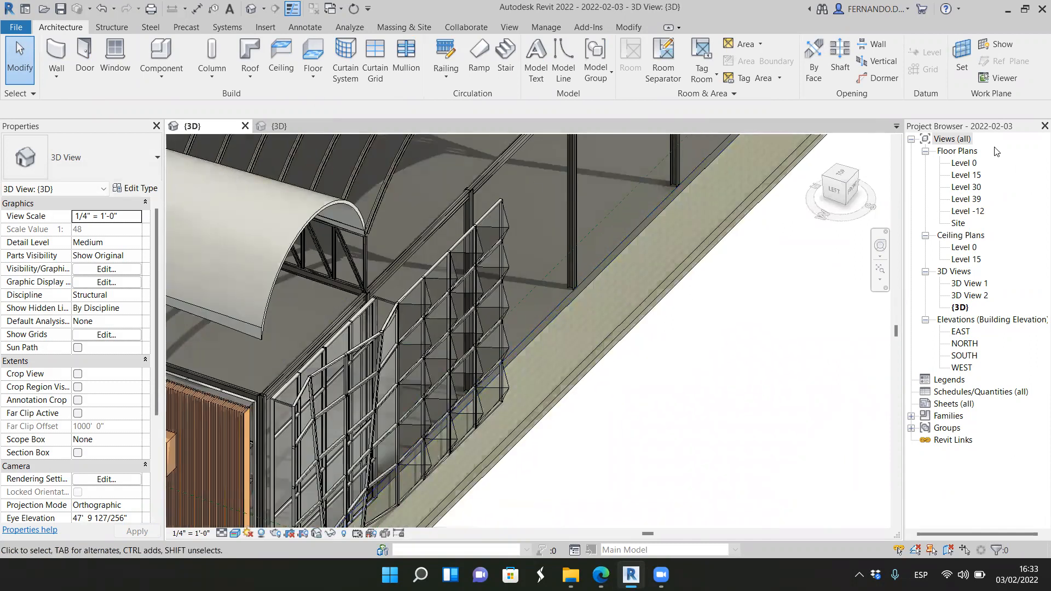
Step: Start a new in-place mass in the Level 0 floor plan, accepting the default name
double_click(968, 164)
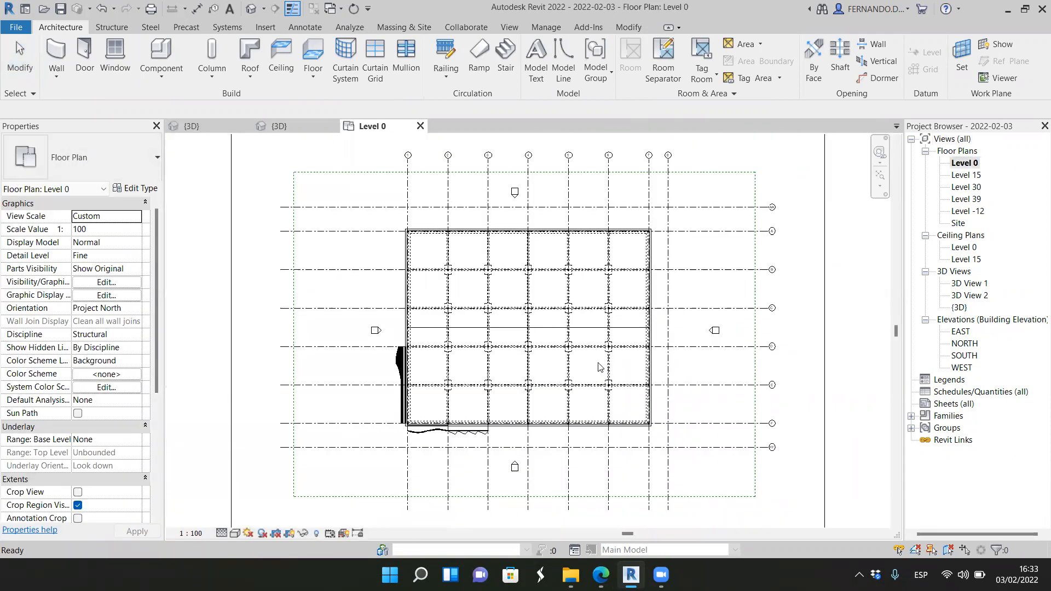
scroll(495, 437, up, 6)
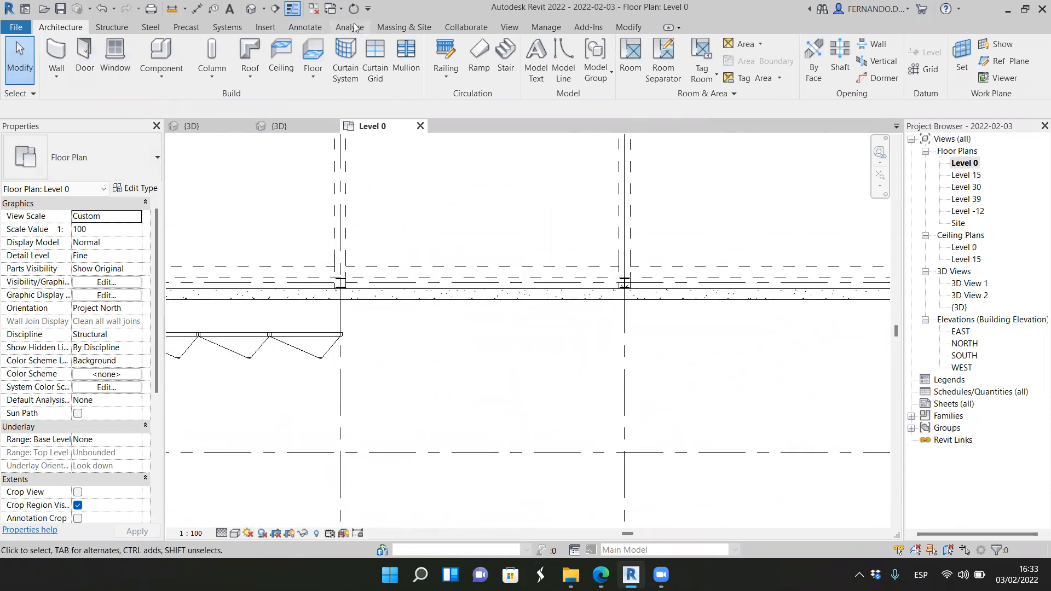
click(398, 30)
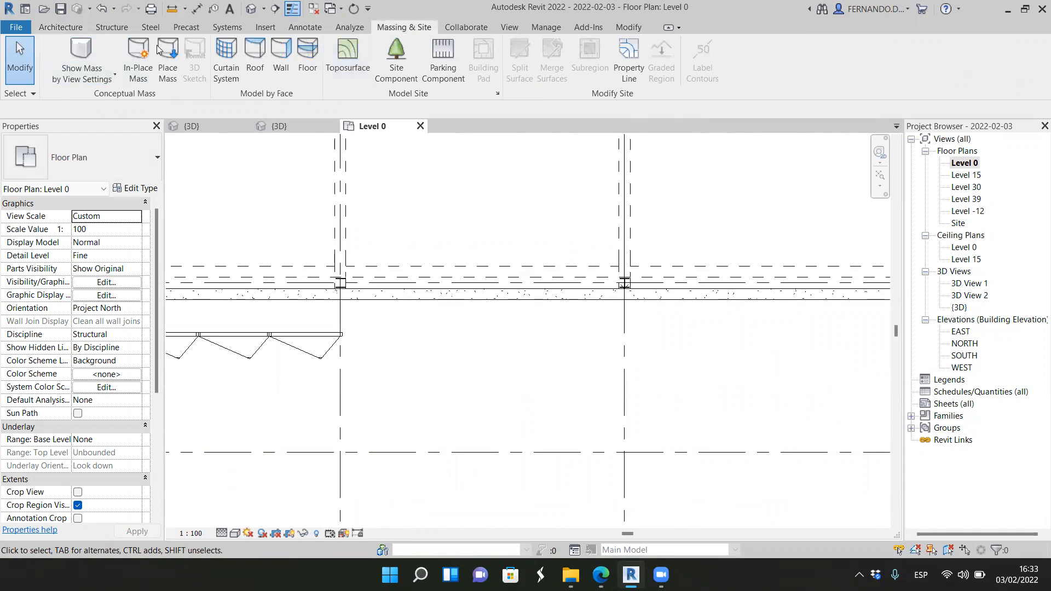
click(140, 52)
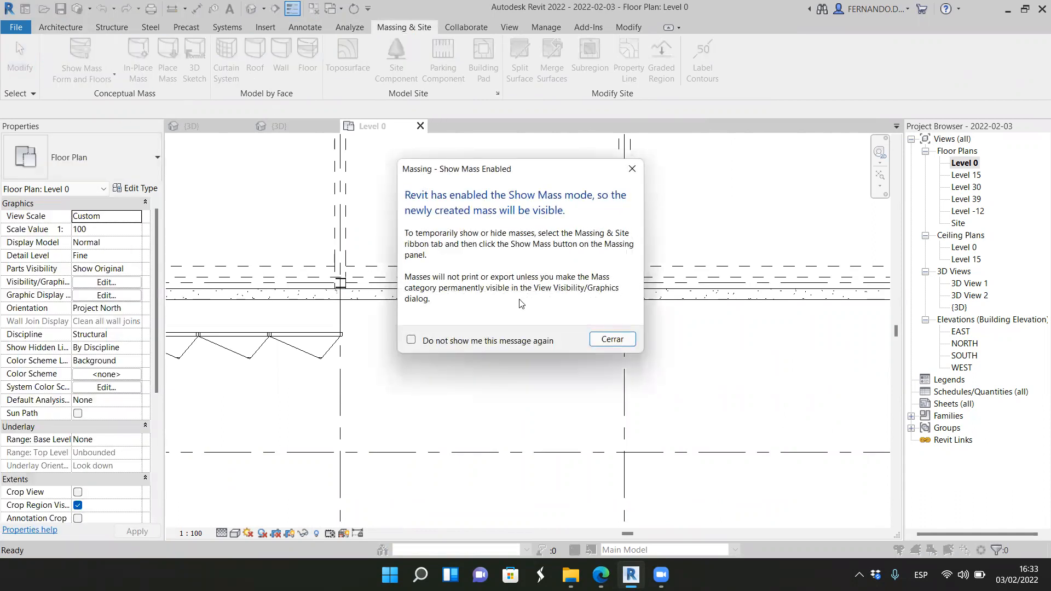
click(611, 340)
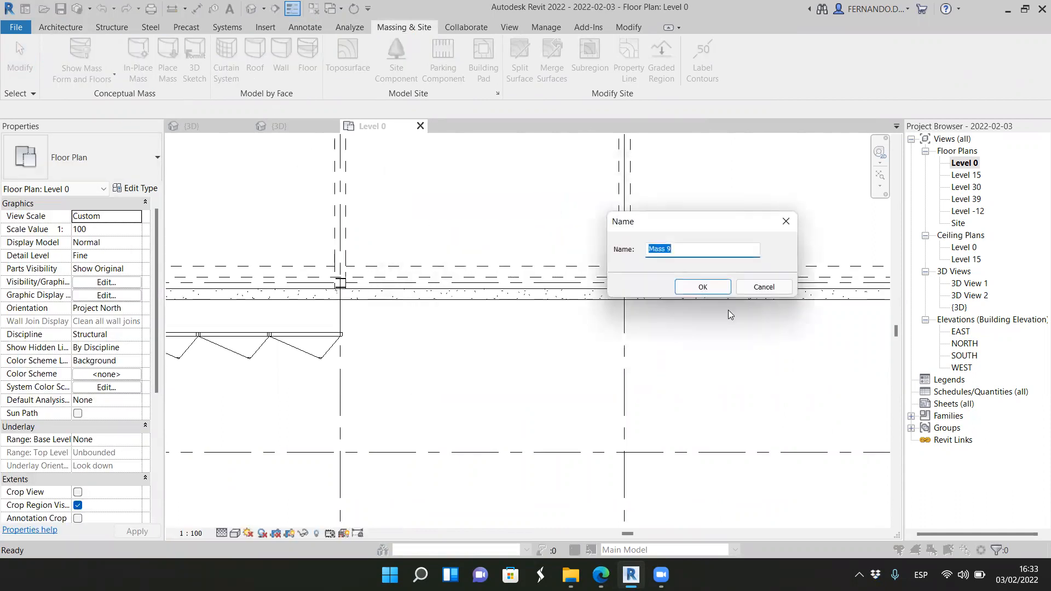
click(700, 286)
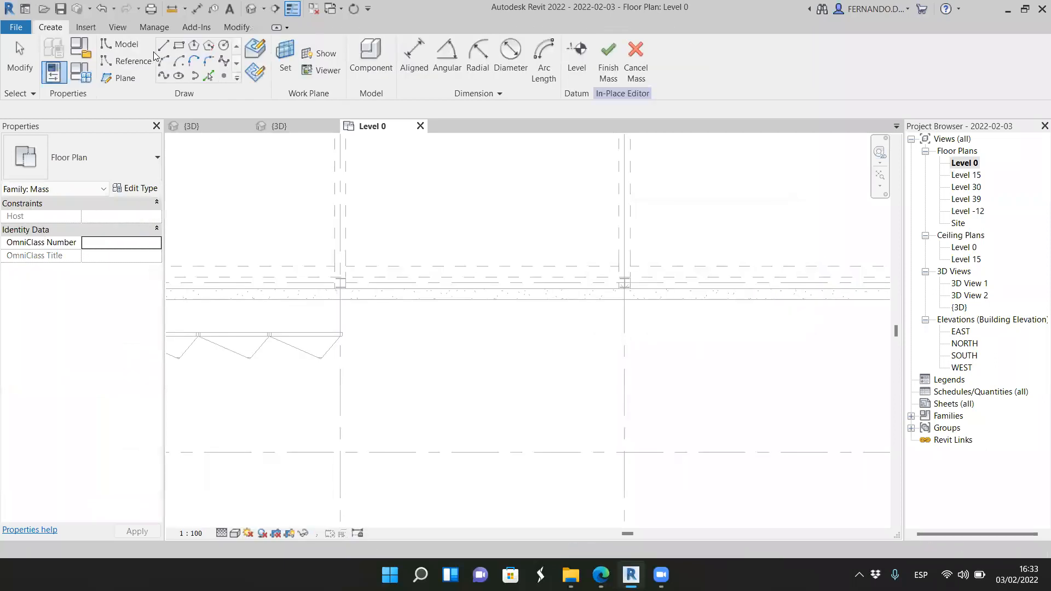
Step: Draw a horizontal model line about 25' 2" long from the end of the existing pyramid facade to the next column's grid line
key(l)
key(i)
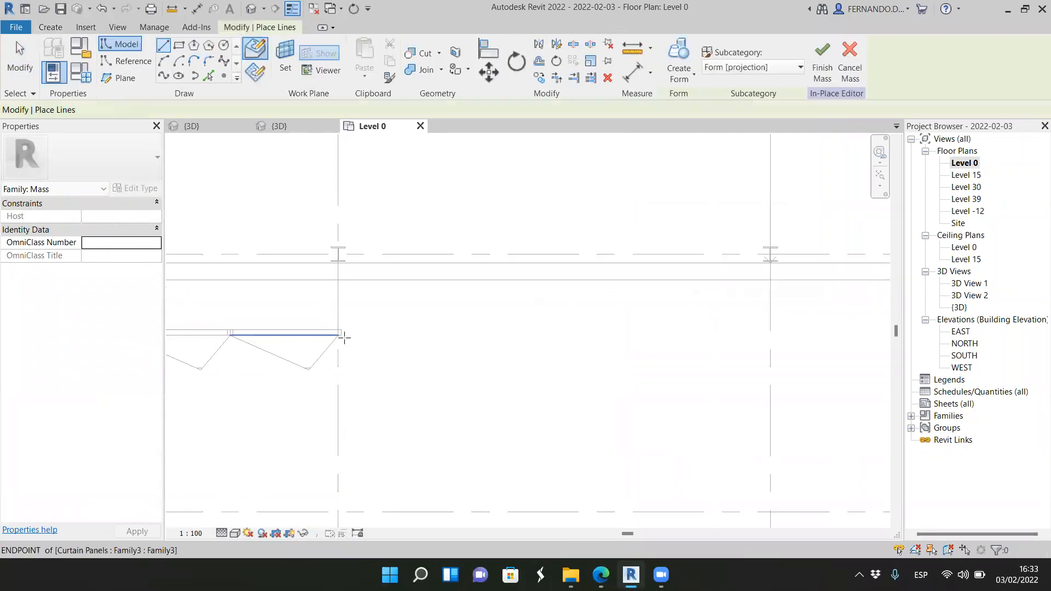
scroll(341, 338, up, 5)
click(337, 331)
scroll(361, 334, down, 5)
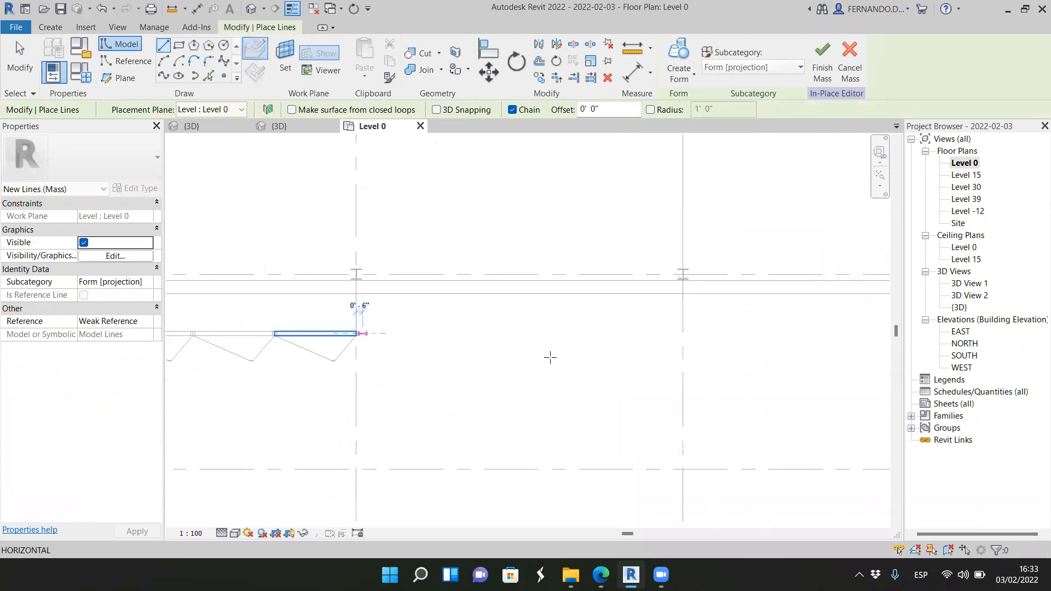
click(683, 334)
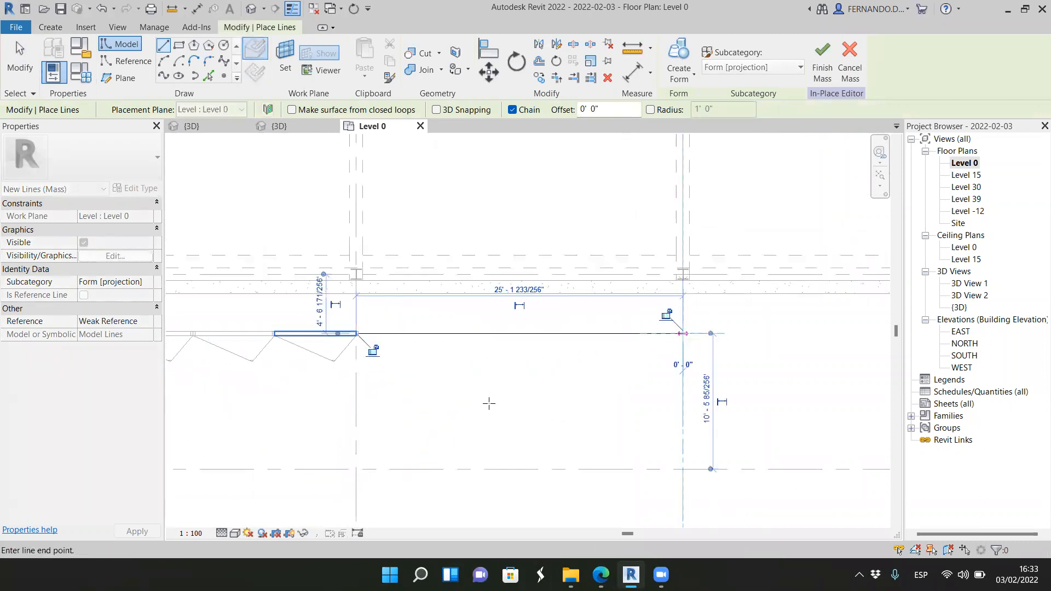
click(19, 59)
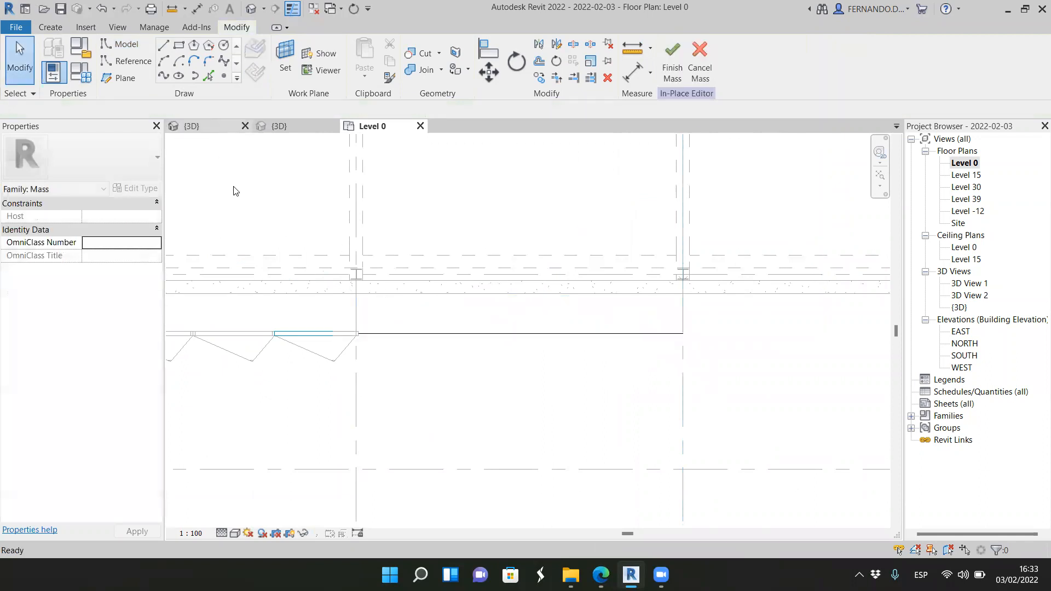
Step: Create a solid form from the new model line in the 3D view
key(ctrl+Tab)
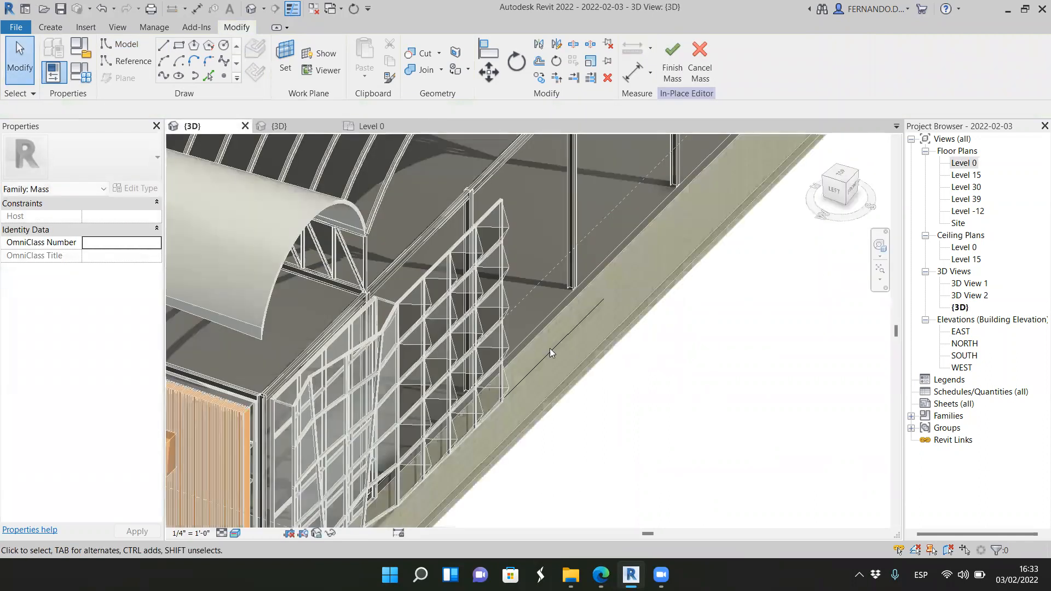
click(557, 347)
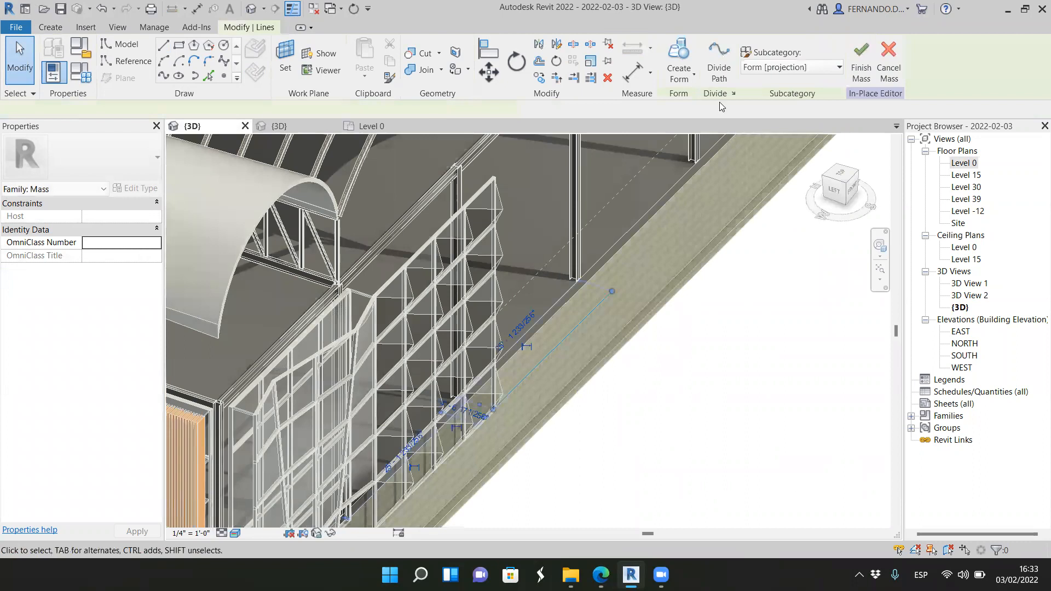
click(679, 70)
click(698, 102)
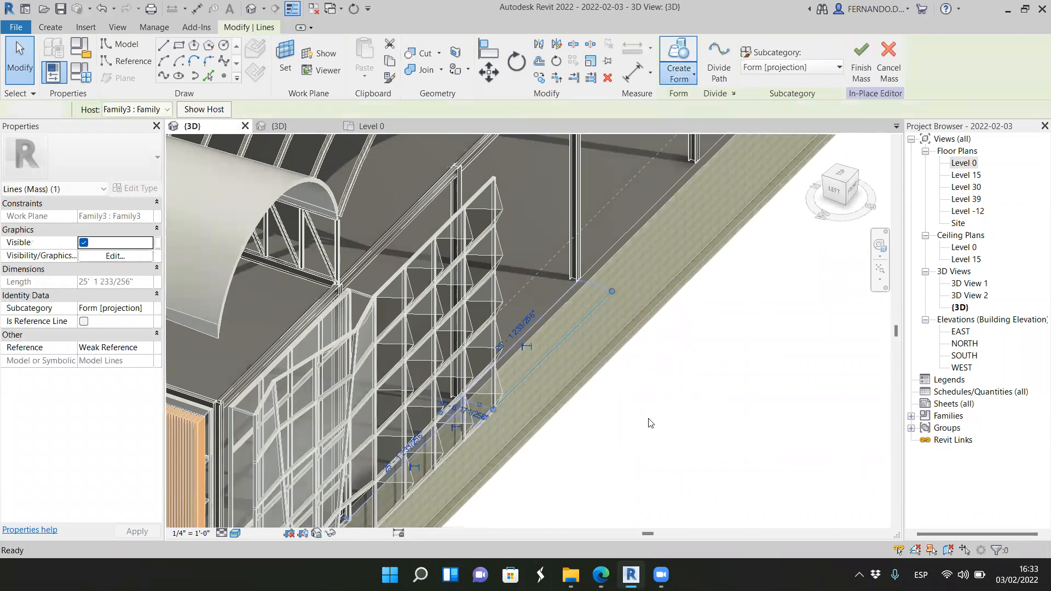
scroll(570, 407, up, 2)
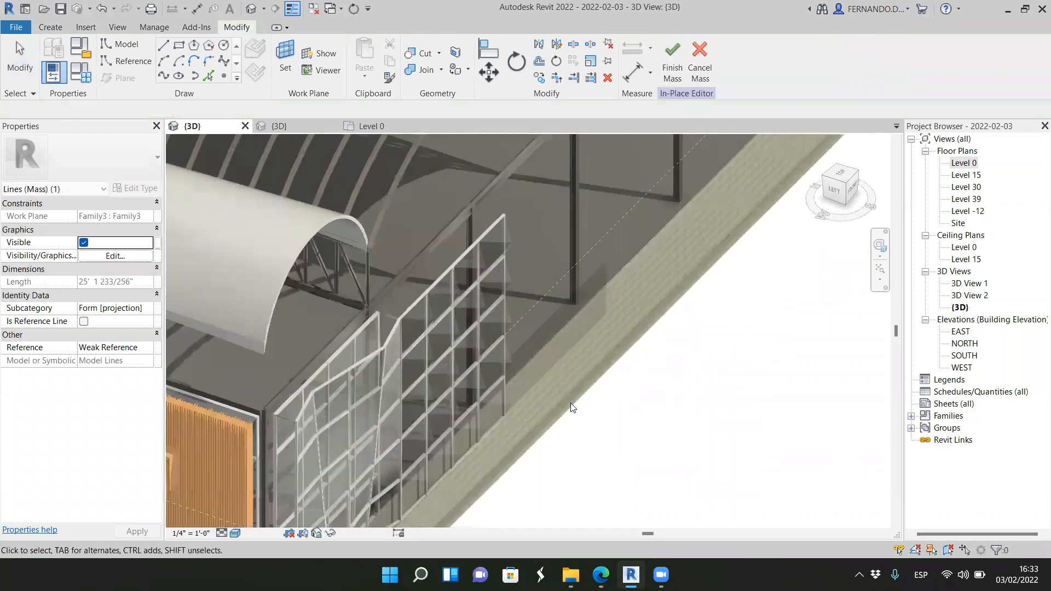
Step: Raise the top edge of the new vertical surface to about the height of the adjoining pyramid facade
click(553, 316)
click(561, 314)
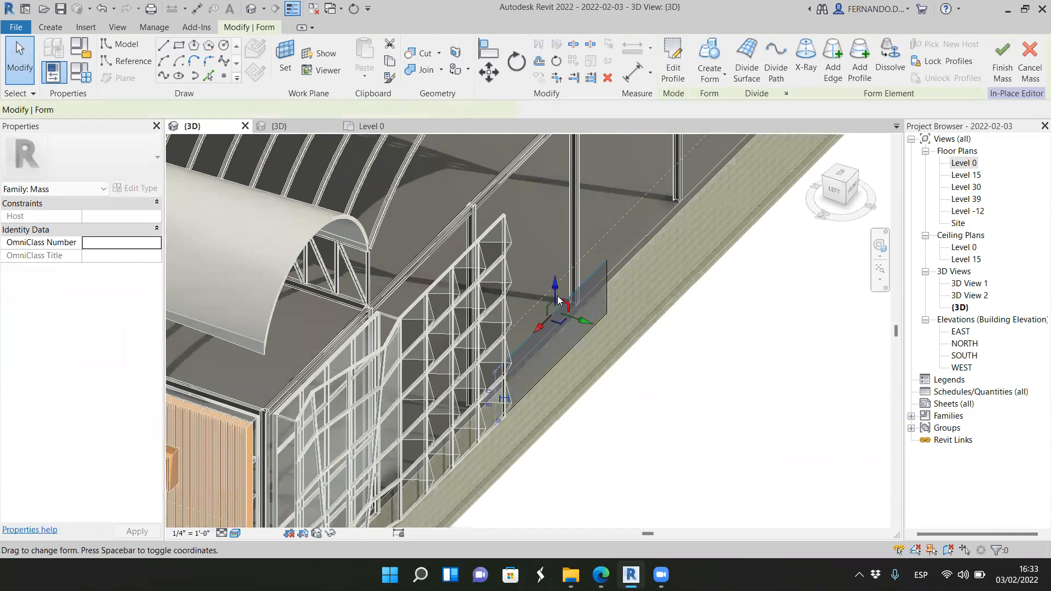
drag(556, 287, 556, 159)
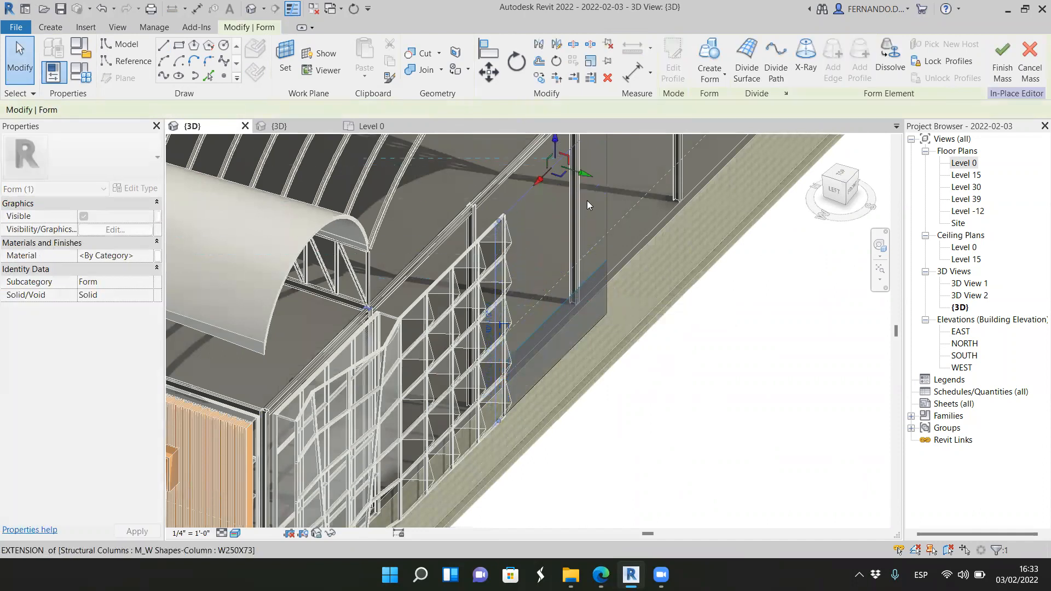
click(704, 399)
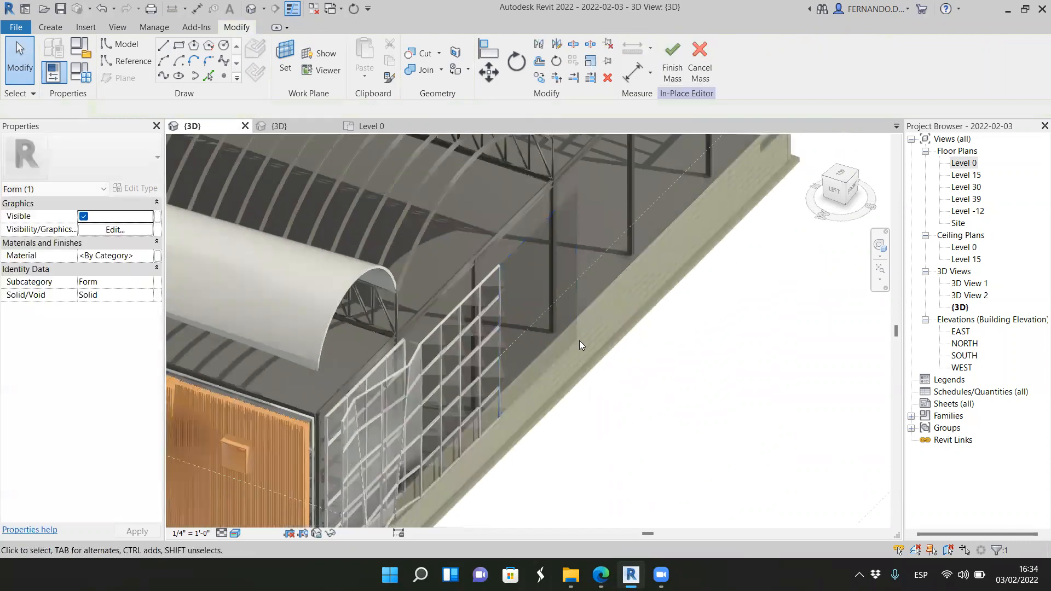
Step: Divide the raised vertical surface and apply the Rectangle pattern to it
click(567, 347)
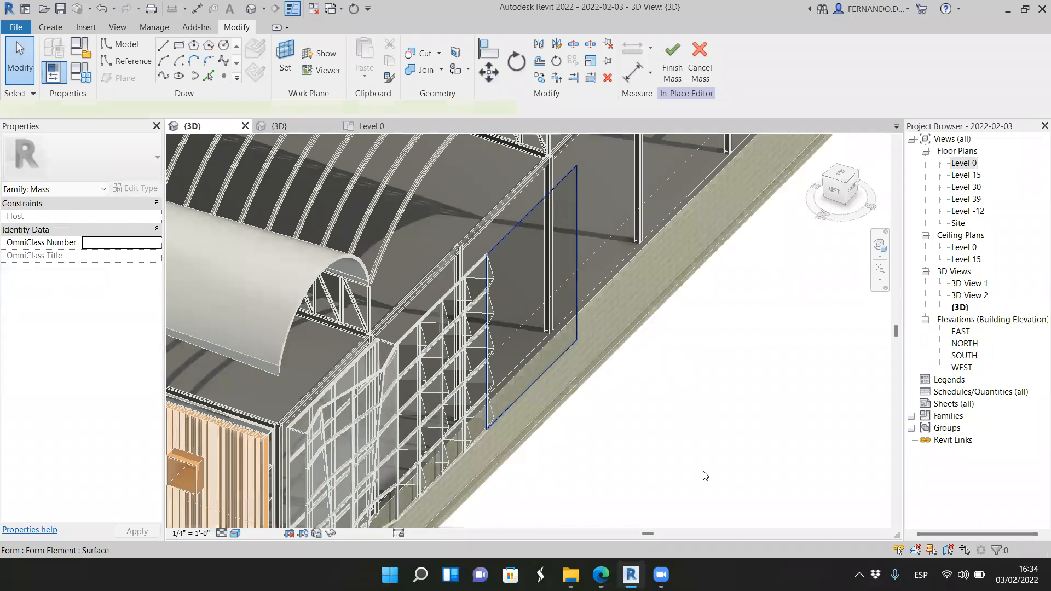
click(754, 57)
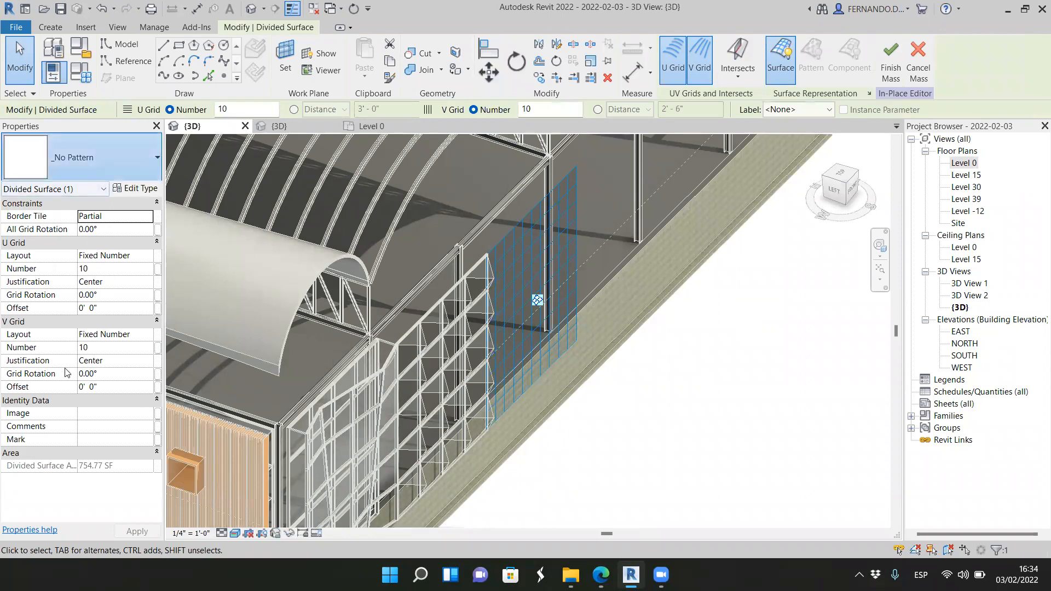
click(77, 159)
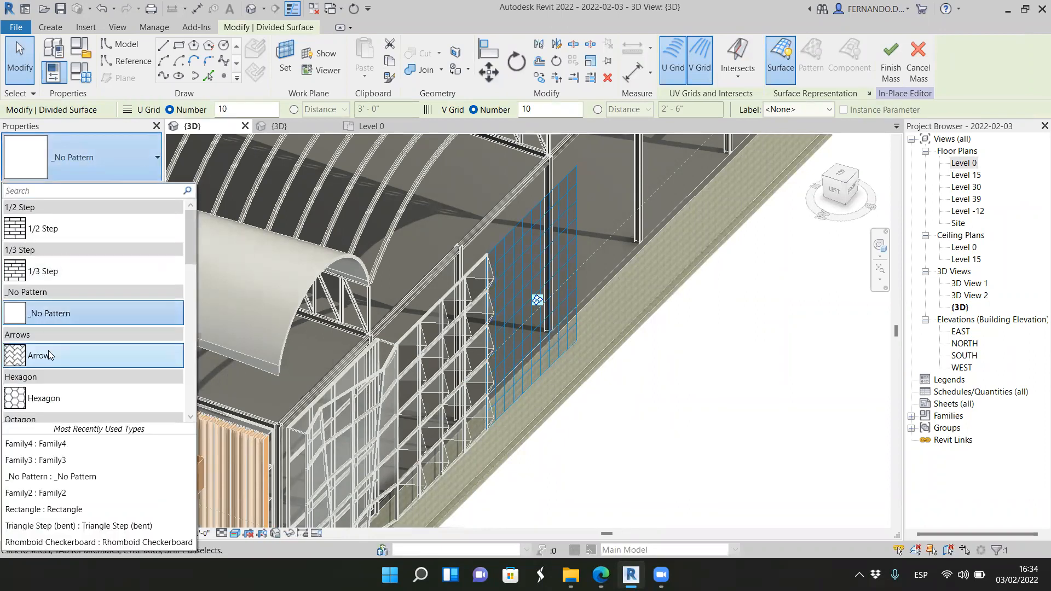
scroll(50, 356, down, 4)
scroll(52, 340, down, 2)
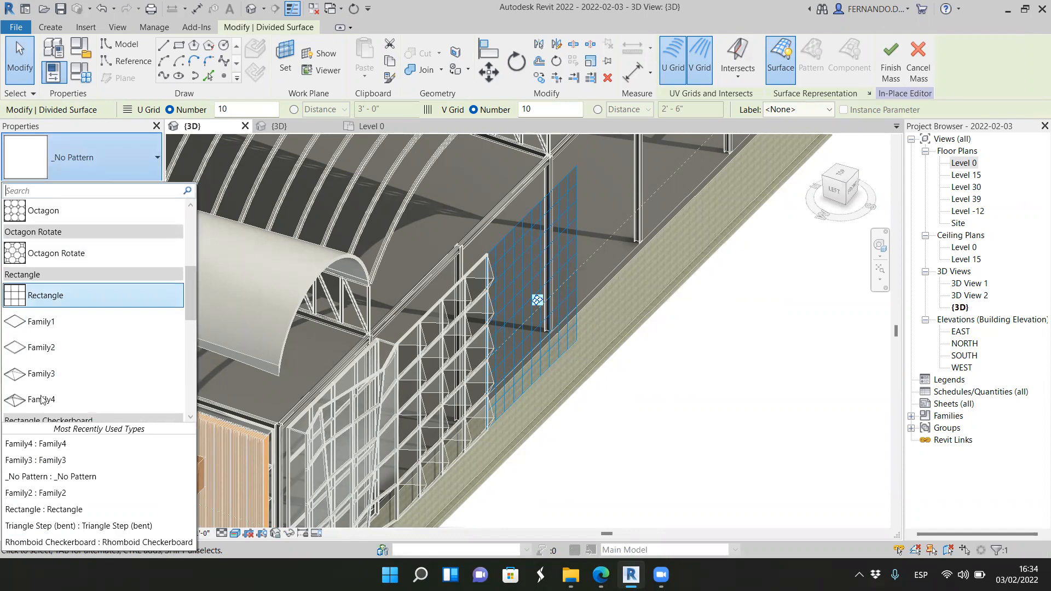
click(63, 295)
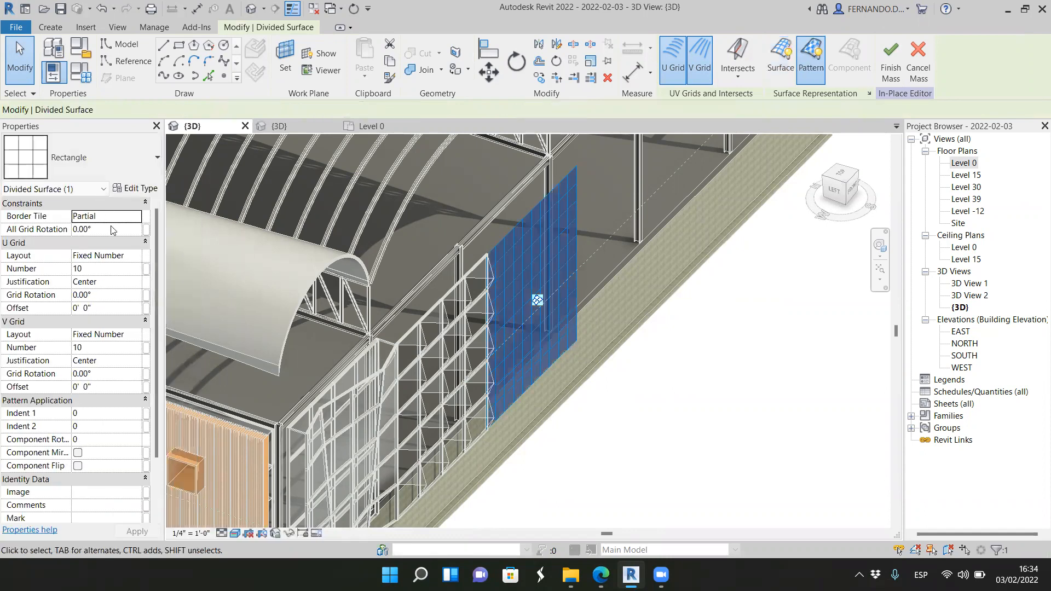
Step: Set the divided surface's U grid number to 5 and its V grid number to 4
click(135, 273)
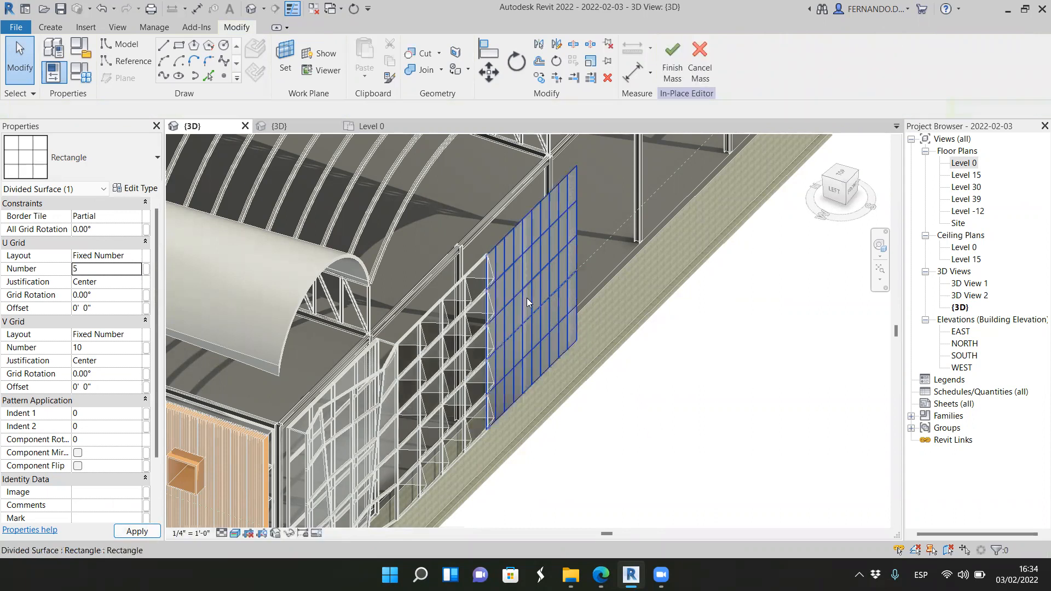
key(Escape)
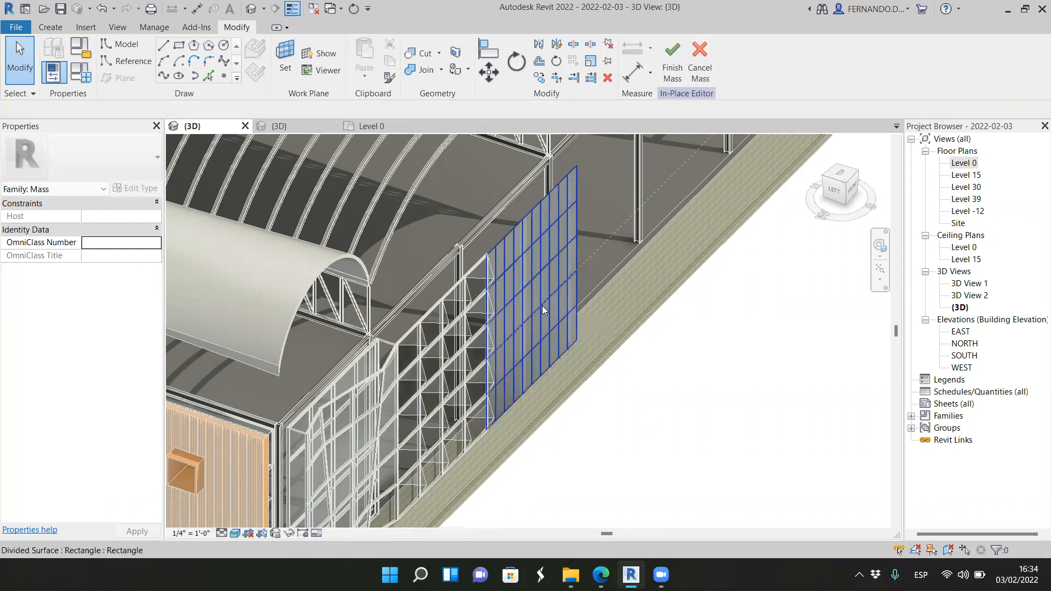
click(544, 312)
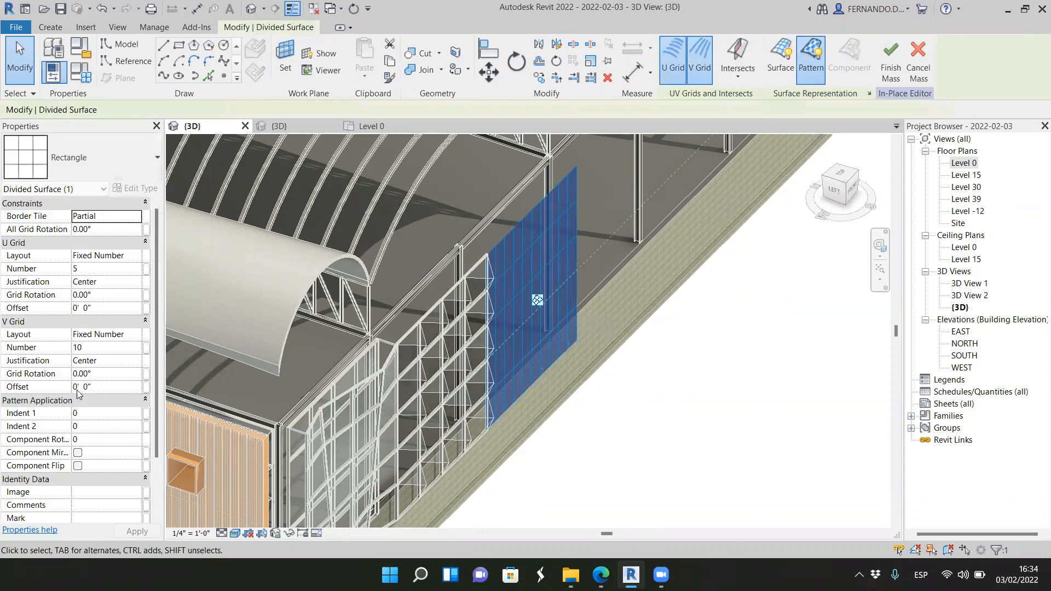
click(92, 348)
text(4)
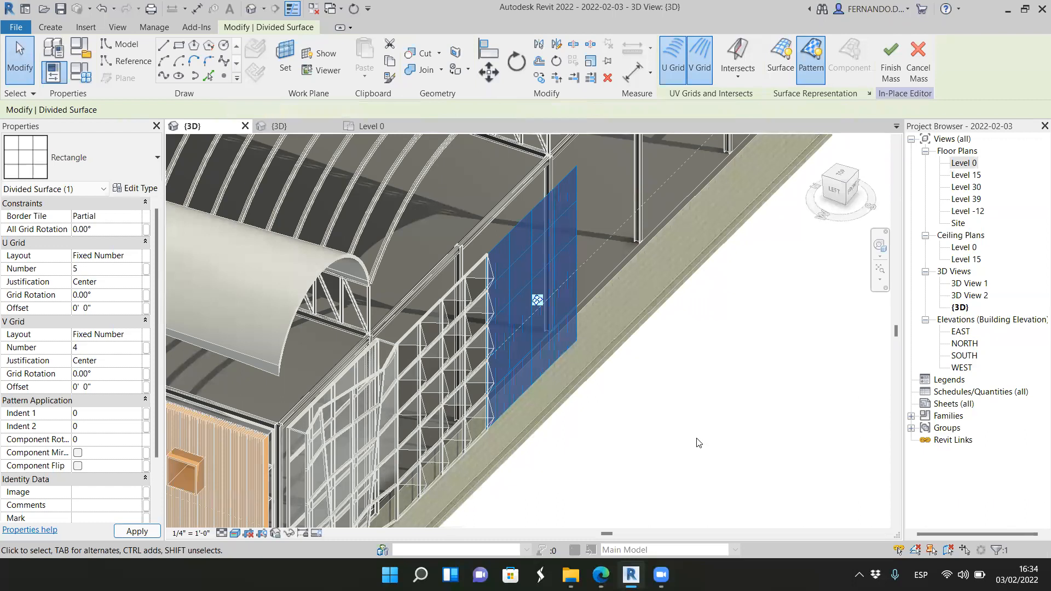
click(698, 435)
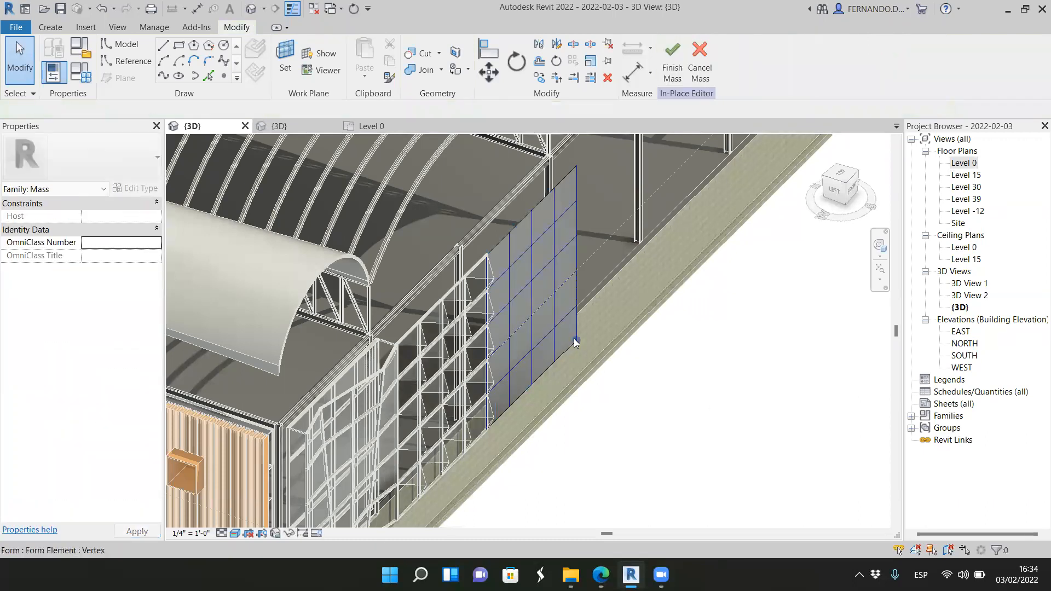
Step: Apply the Family4 pyramid panel to the divided surface and inspect the new facade section beside the existing one
click(601, 455)
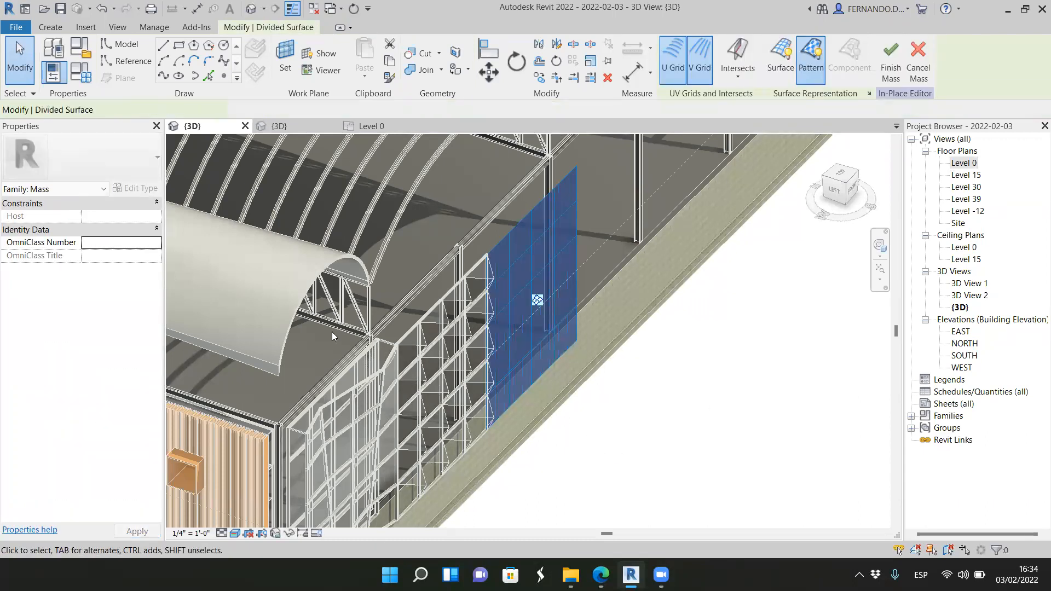
click(157, 157)
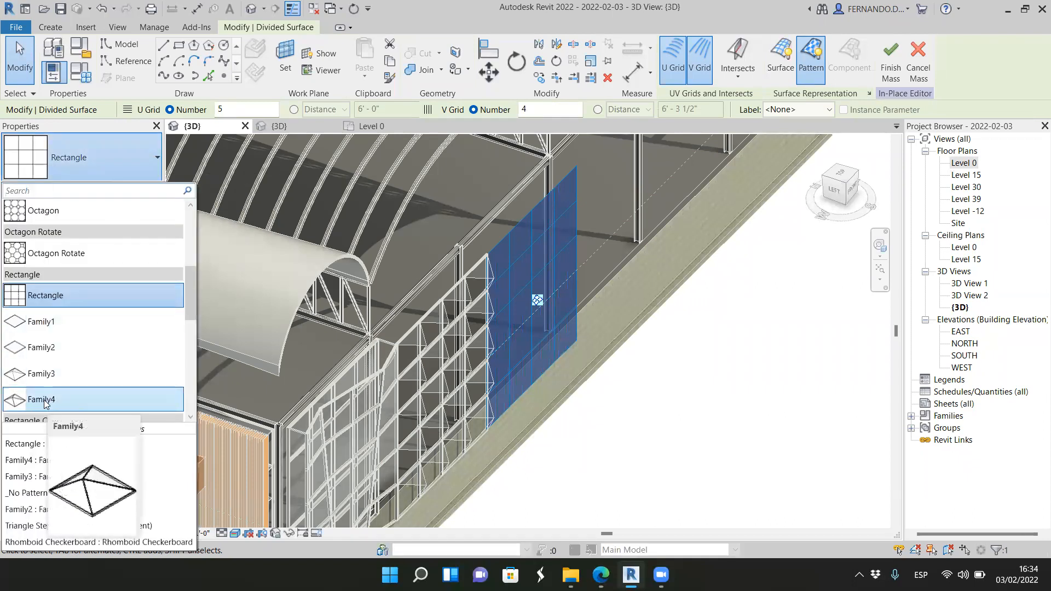
click(47, 404)
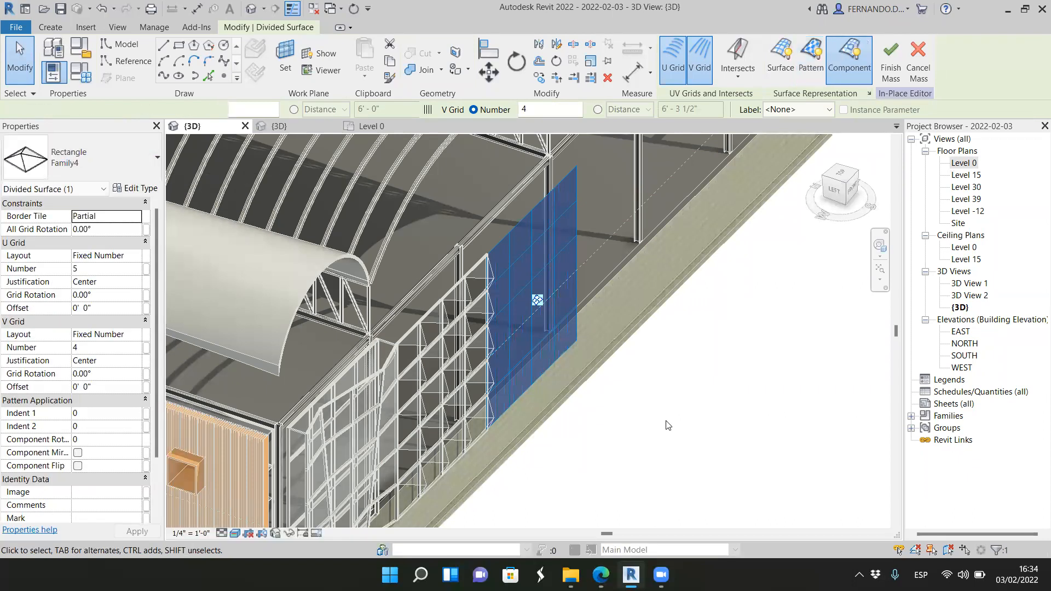
click(662, 426)
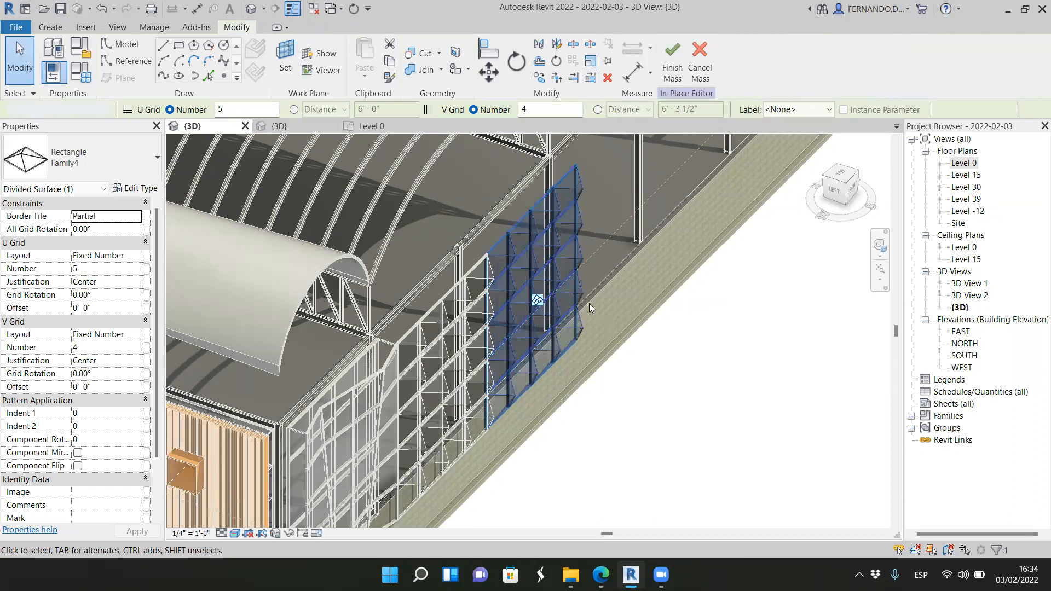
scroll(641, 429, up, 2)
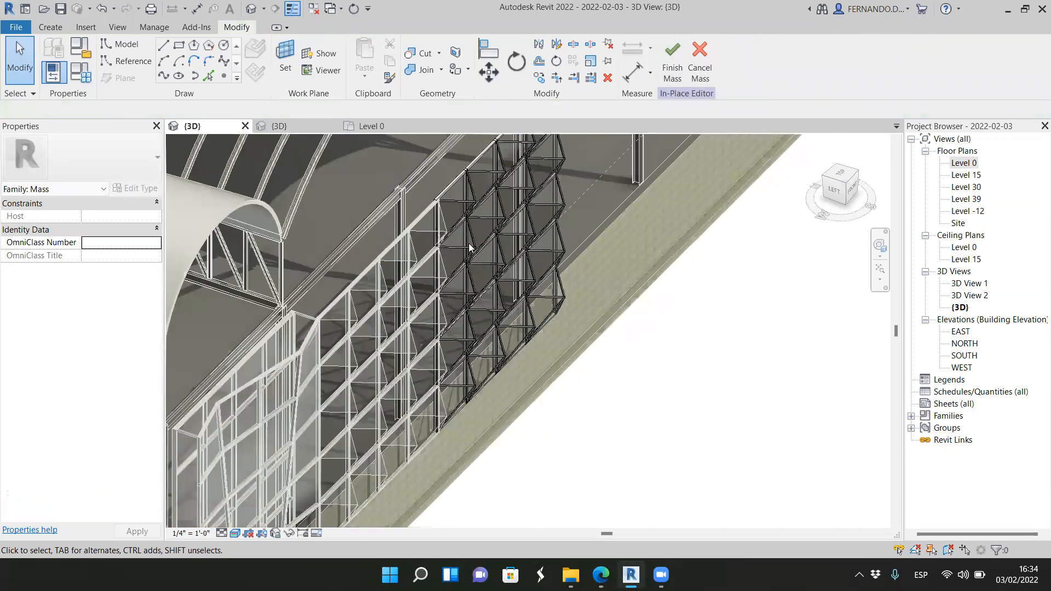
scroll(472, 220, up, 3)
scroll(503, 271, up, 2)
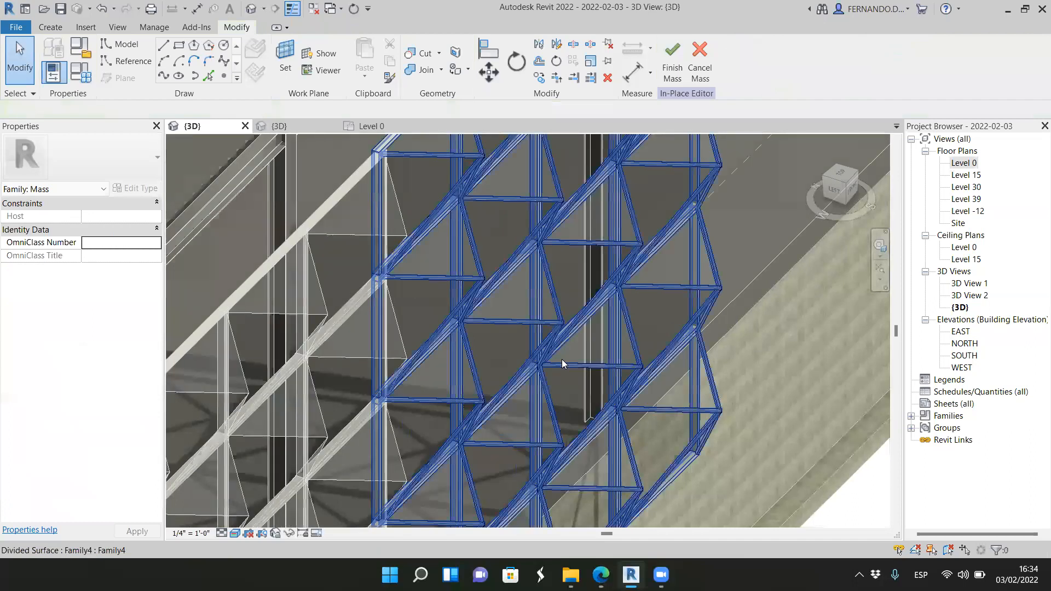
scroll(469, 276, down, 5)
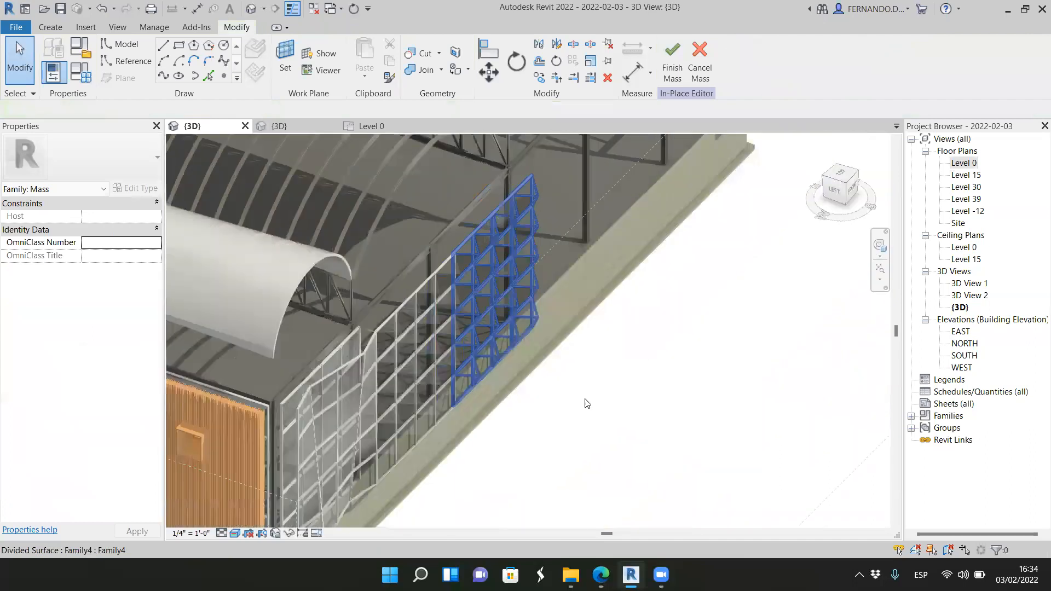
scroll(610, 364, down, 4)
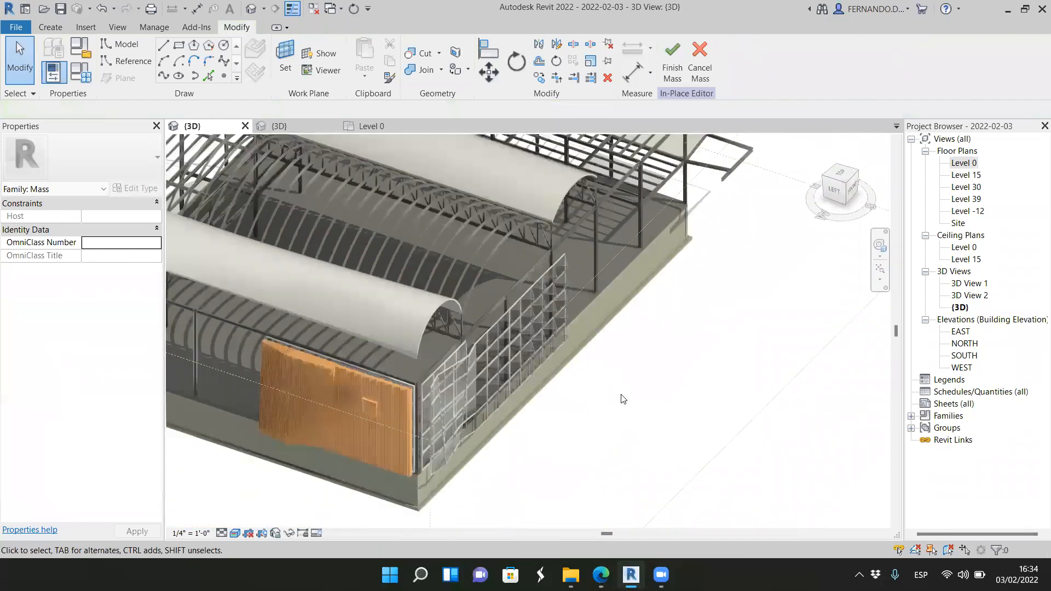
Step: Finish the in-place mass and inspect the new pyramid facade section from the front of the building
scroll(622, 399, up, 2)
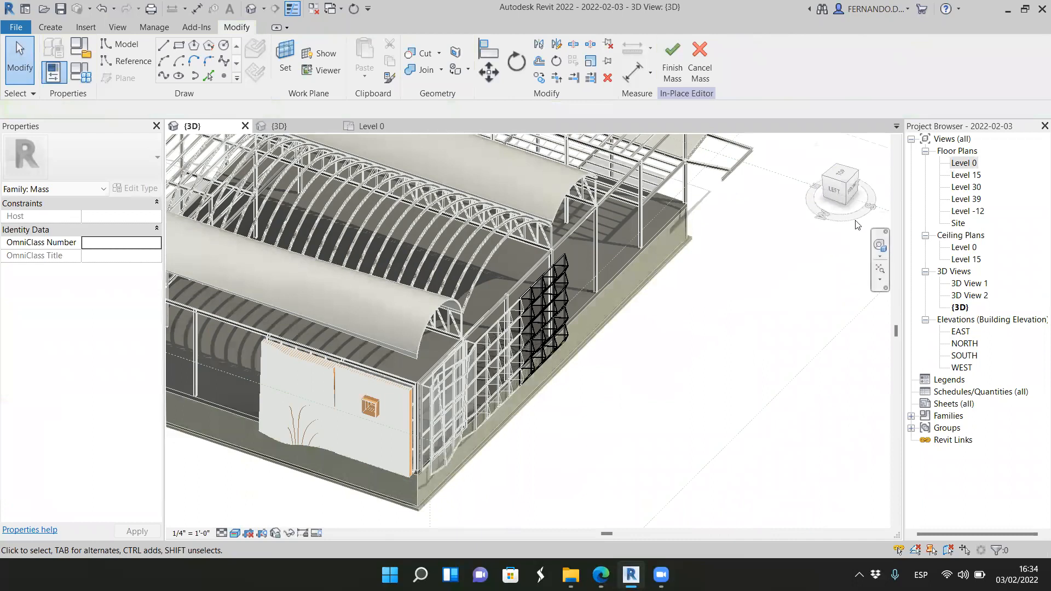
click(673, 63)
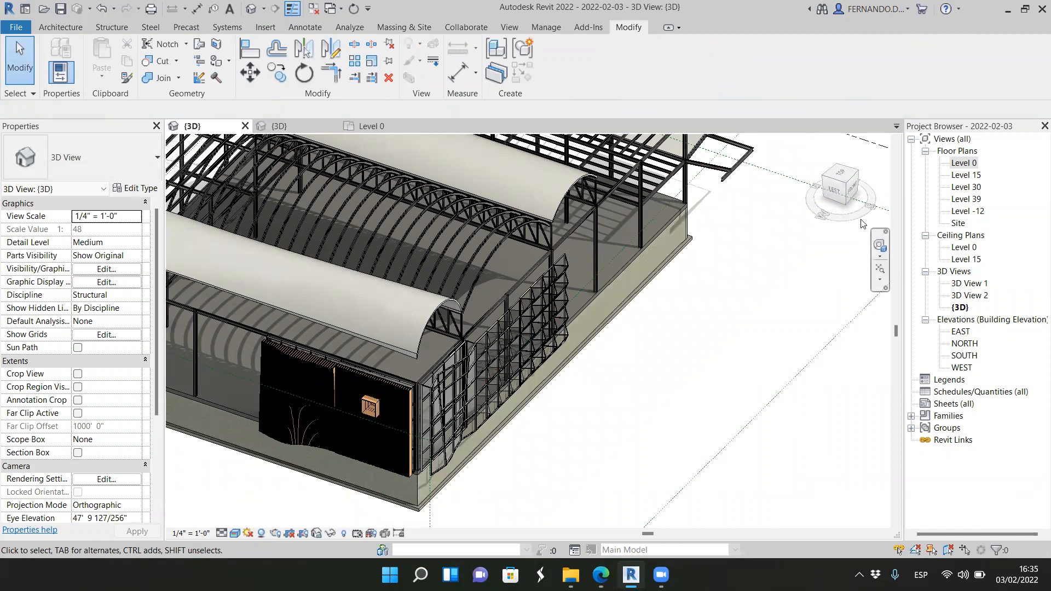
drag(840, 196, 730, 201)
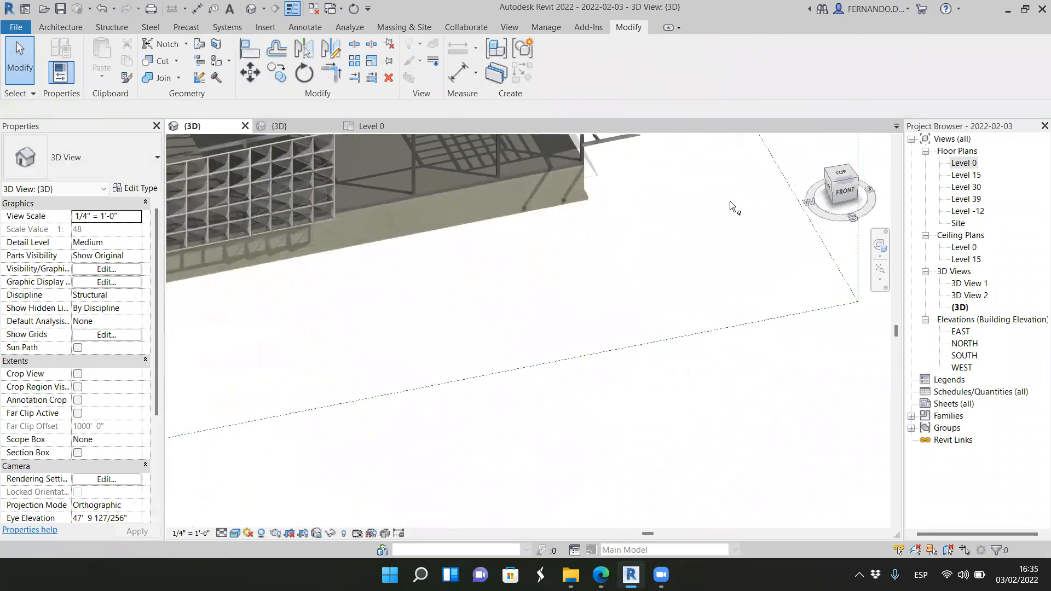
scroll(840, 239, down, 3)
scroll(452, 165, up, 4)
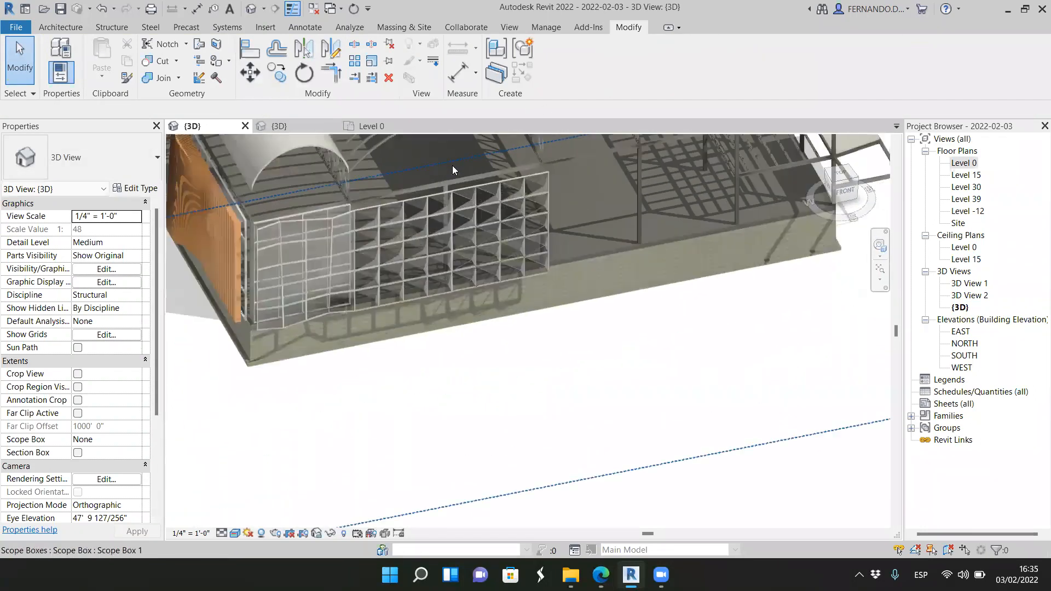
scroll(452, 165, up, 3)
scroll(567, 437, up, 3)
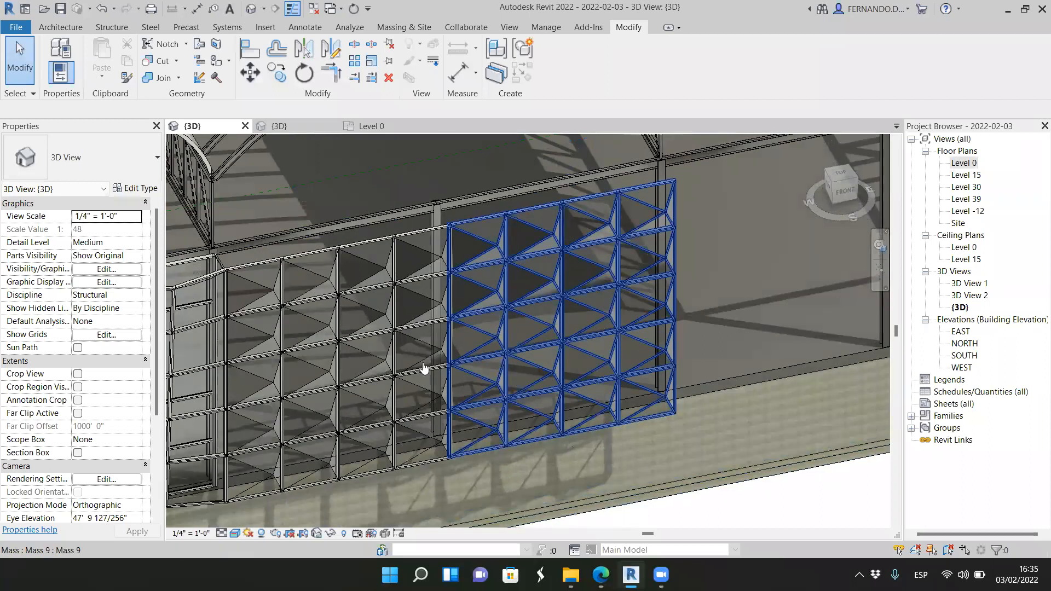
Step: Compare the pyramid facade with the double skin facade reference photo in the web browser and return to the Revit model
key(alt+Tab)
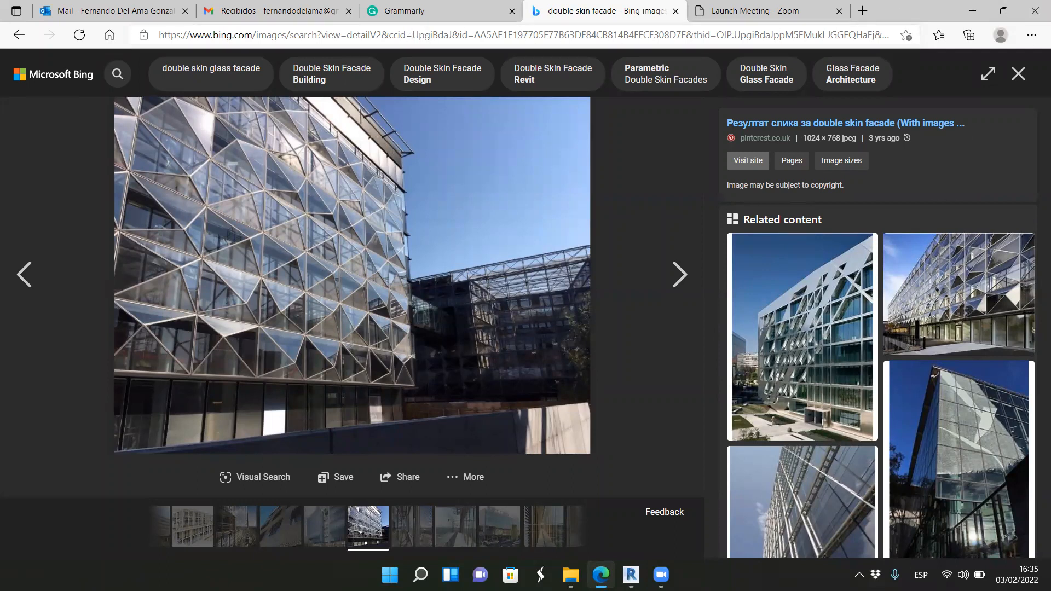
key(alt+Tab)
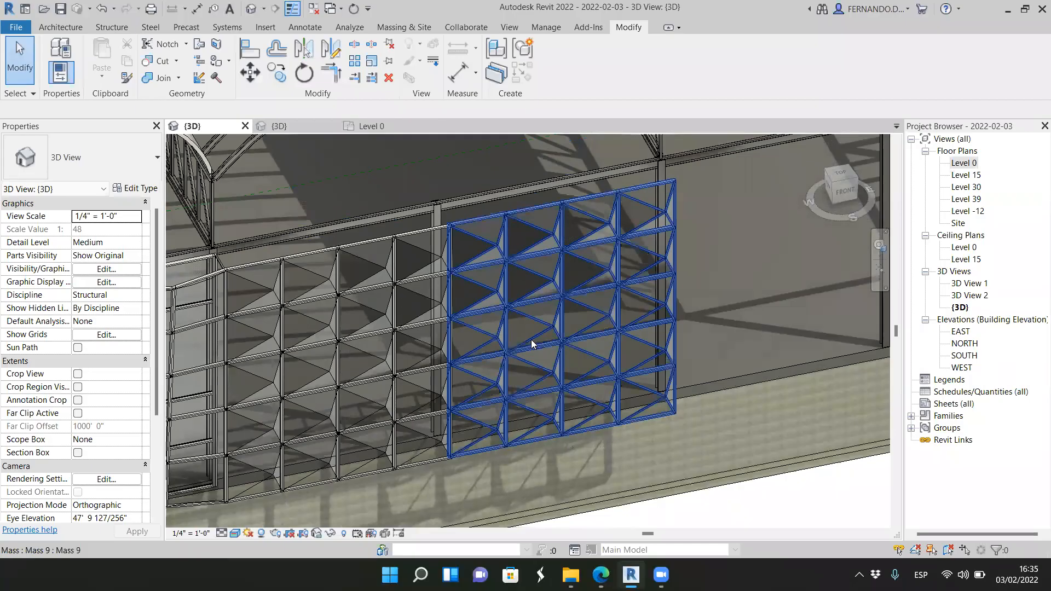
scroll(437, 351, down, 4)
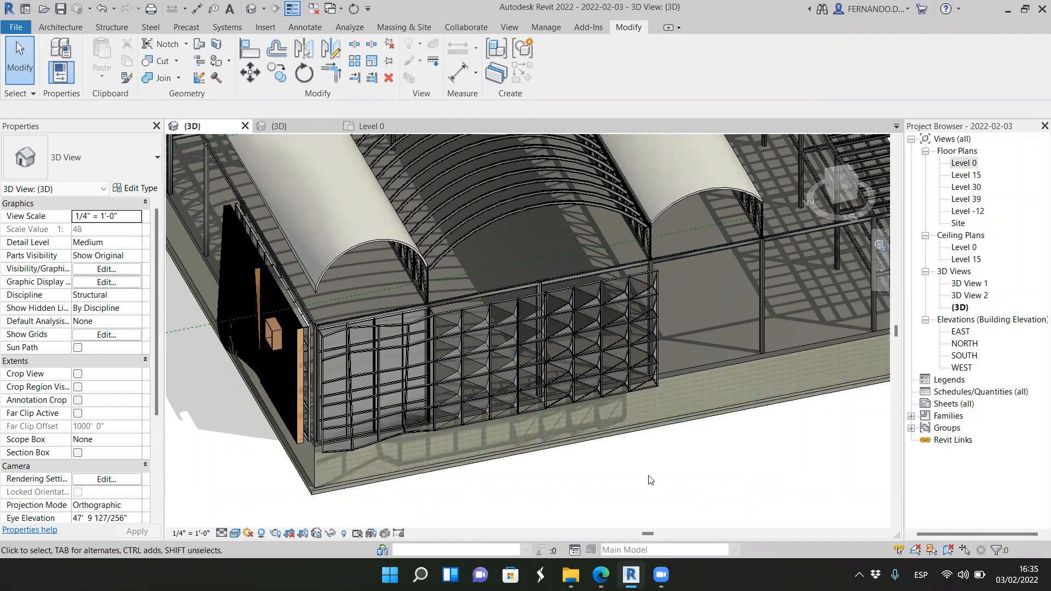
scroll(650, 476, up, 2)
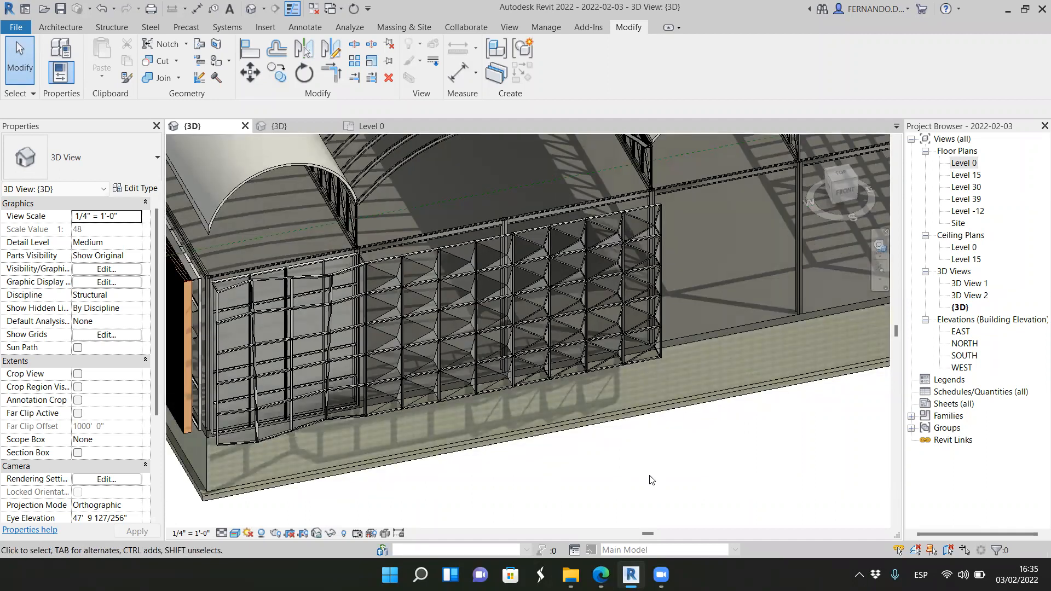
scroll(522, 465, down, 4)
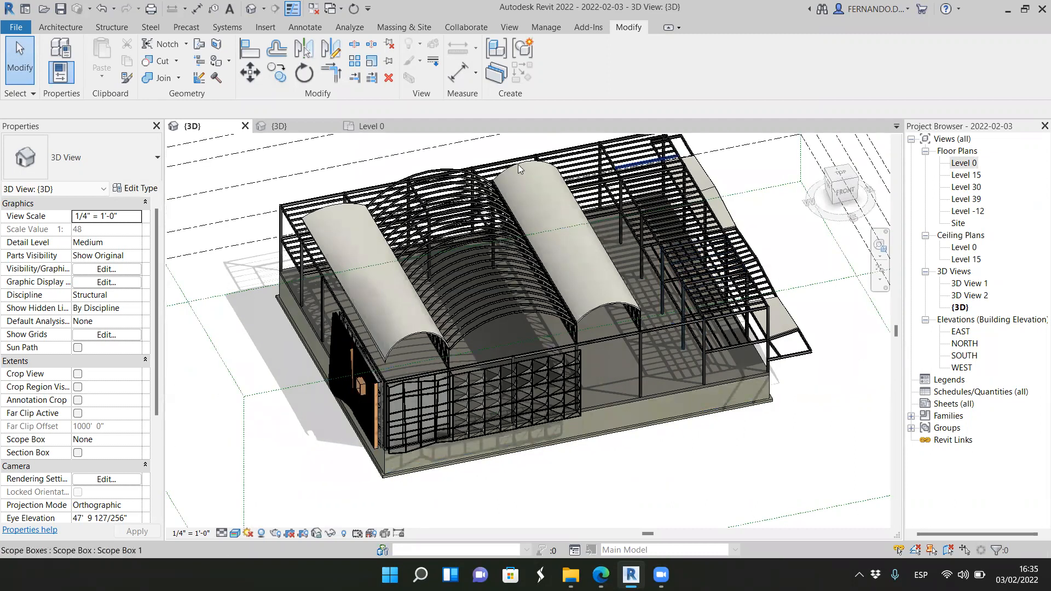
Step: Examine the whole building from the front corner, including the vaulted roofs, the glazed and pyramid facades, and the wooden side facade
scroll(497, 307, up, 5)
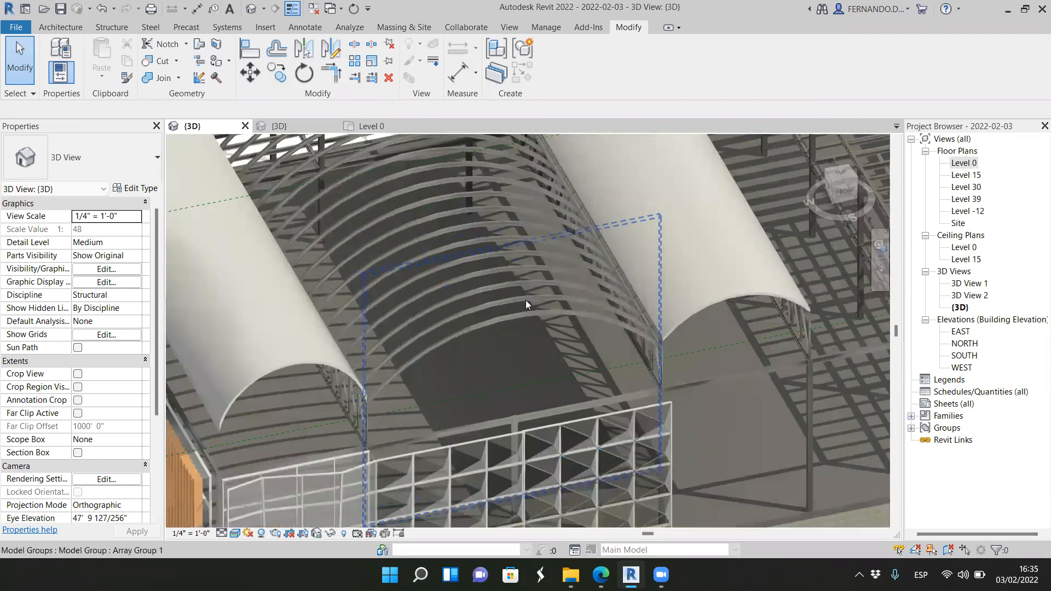
scroll(519, 318, down, 5)
scroll(519, 319, up, 2)
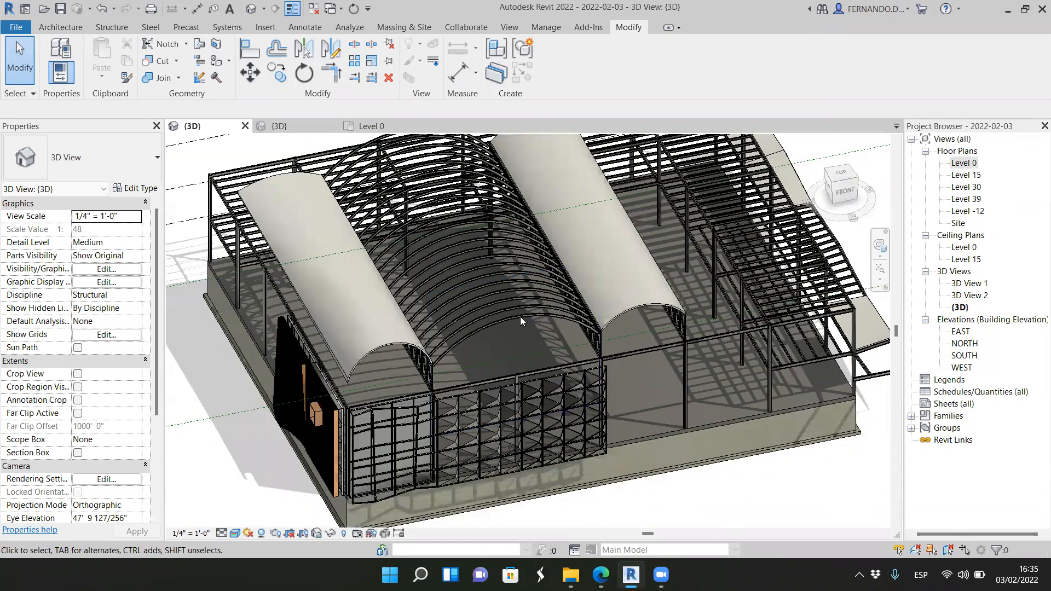
scroll(512, 329, up, 4)
scroll(509, 328, down, 5)
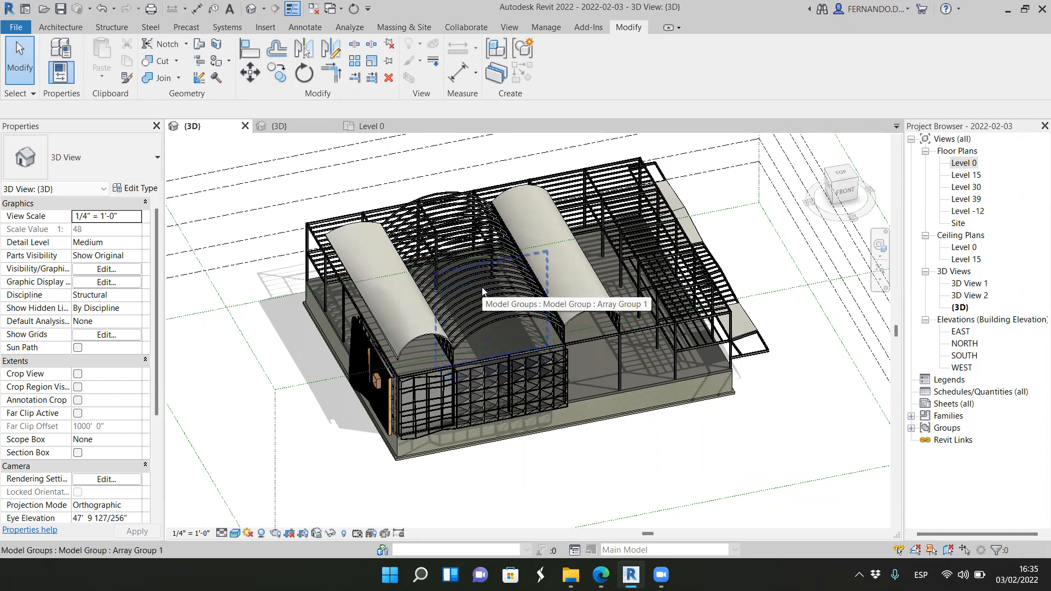
scroll(622, 352, up, 2)
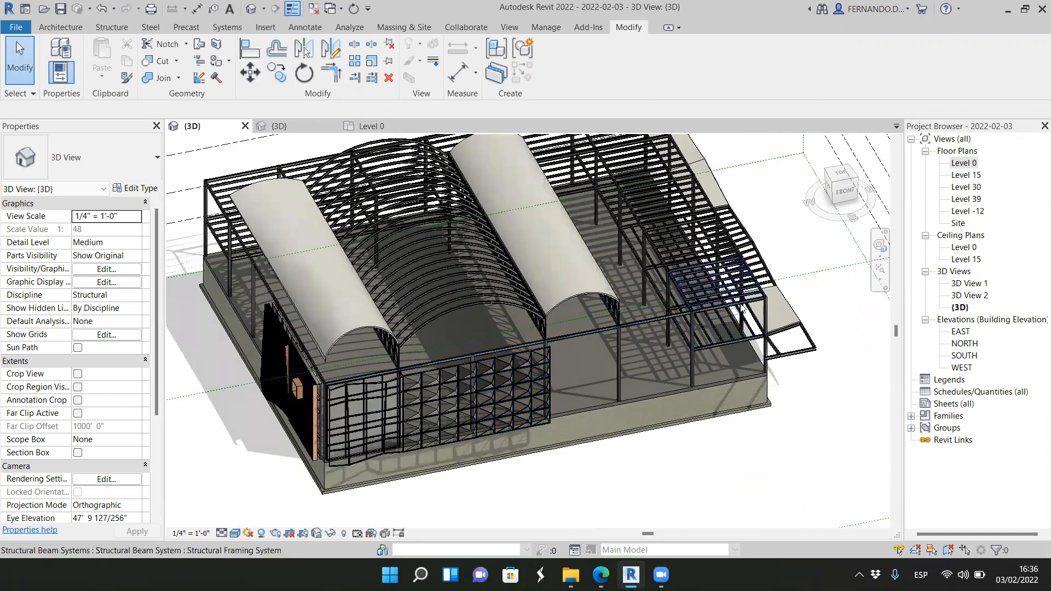
scroll(616, 373, down, 2)
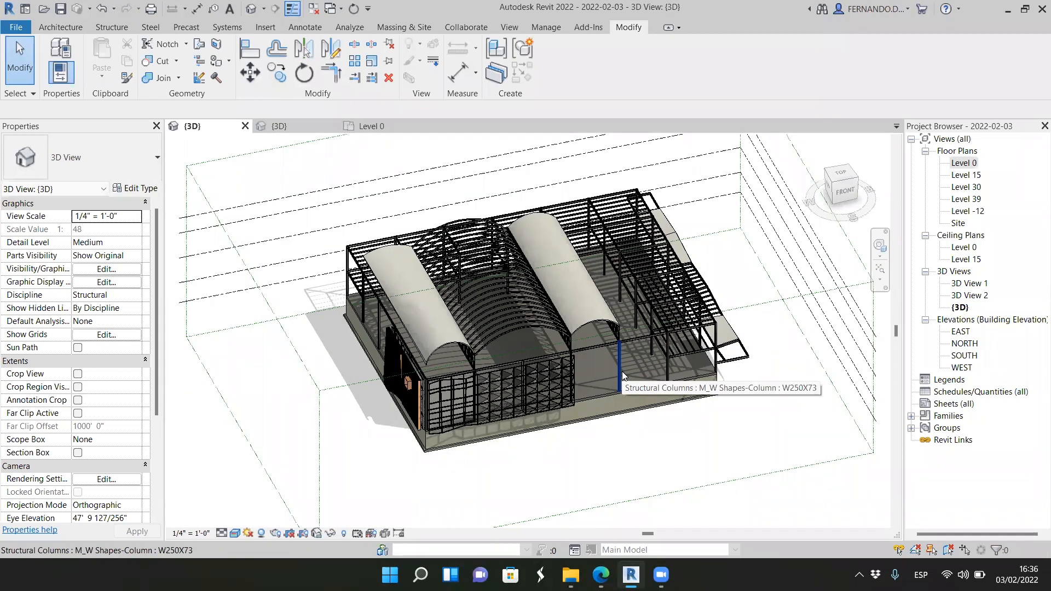
scroll(401, 405, up, 2)
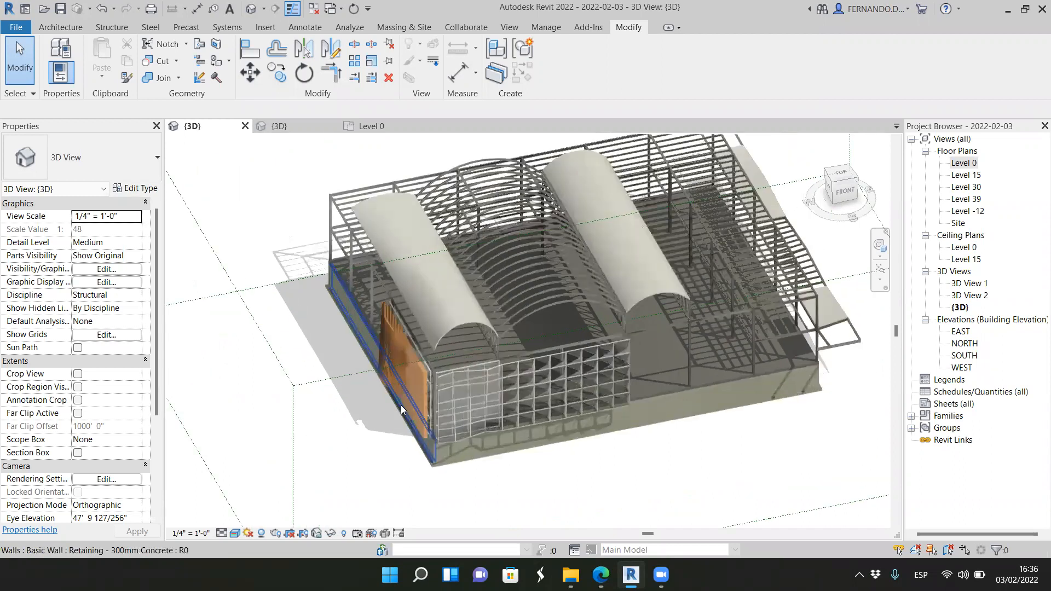
scroll(592, 408, up, 3)
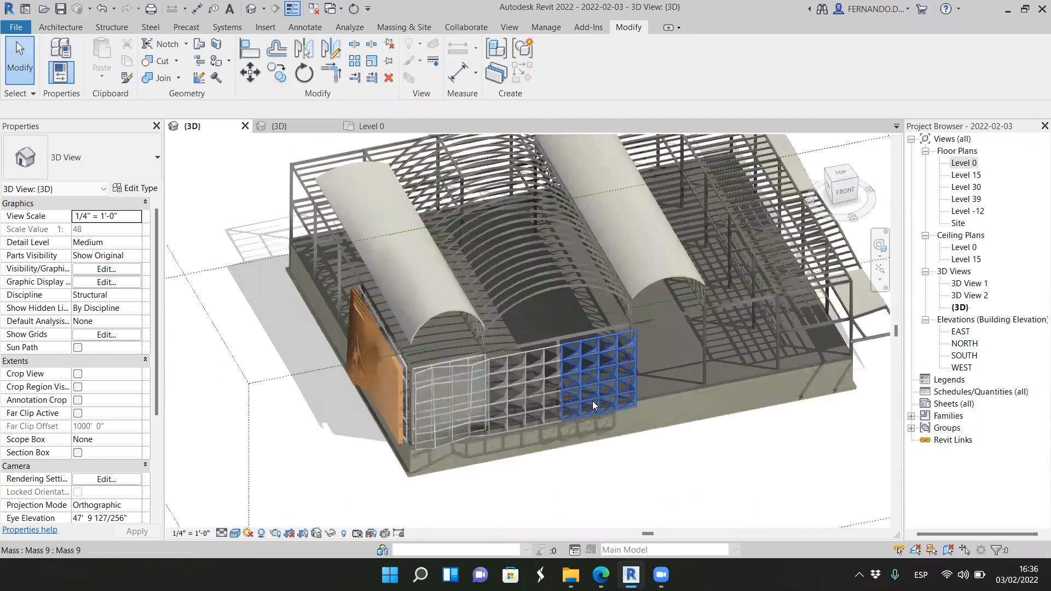
scroll(582, 367, up, 2)
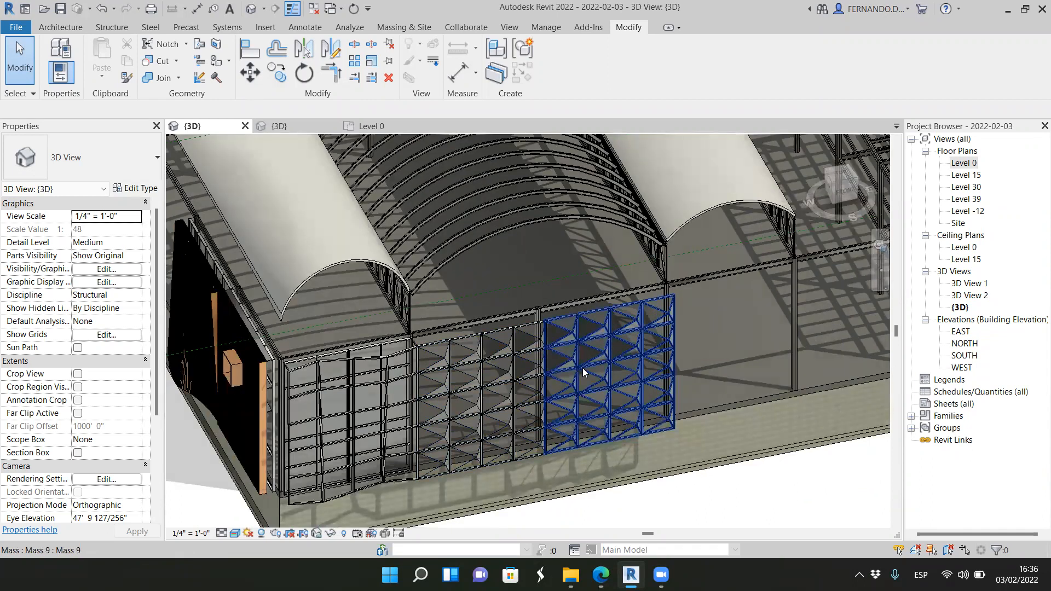
scroll(582, 368, down, 2)
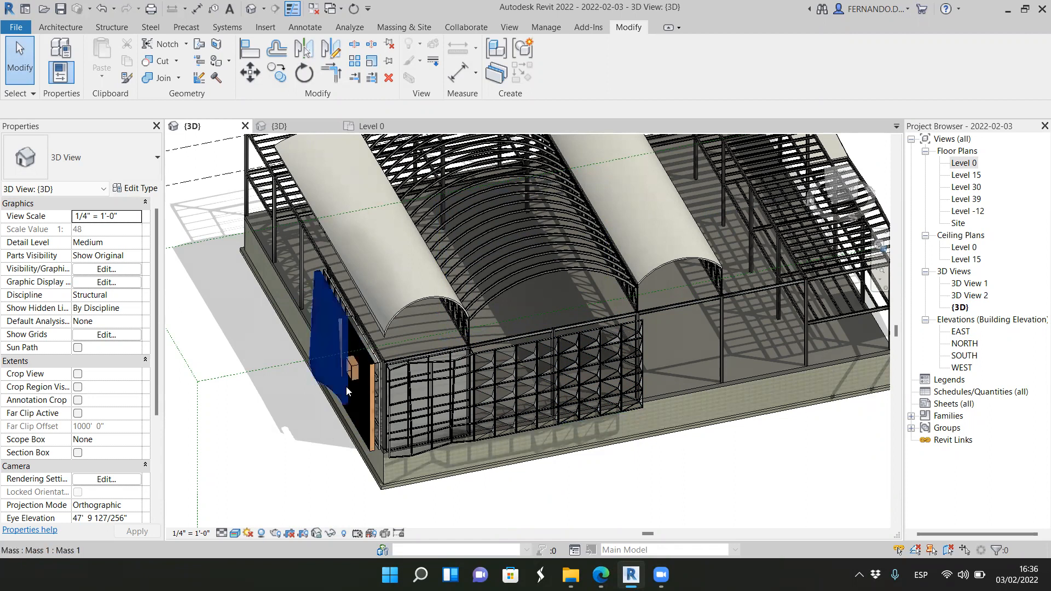
scroll(368, 378, up, 2)
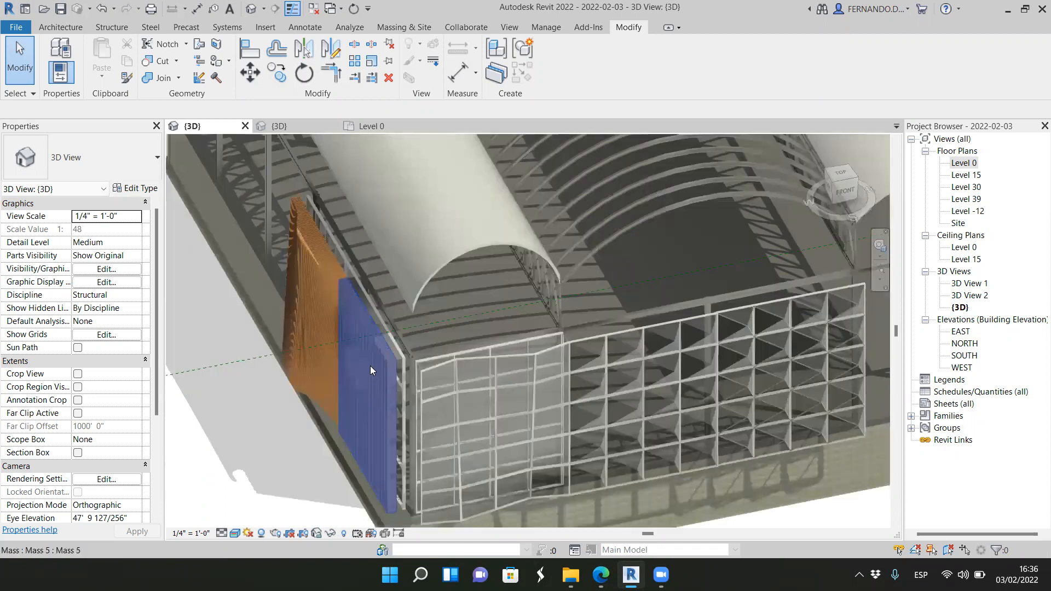
scroll(361, 369, down, 4)
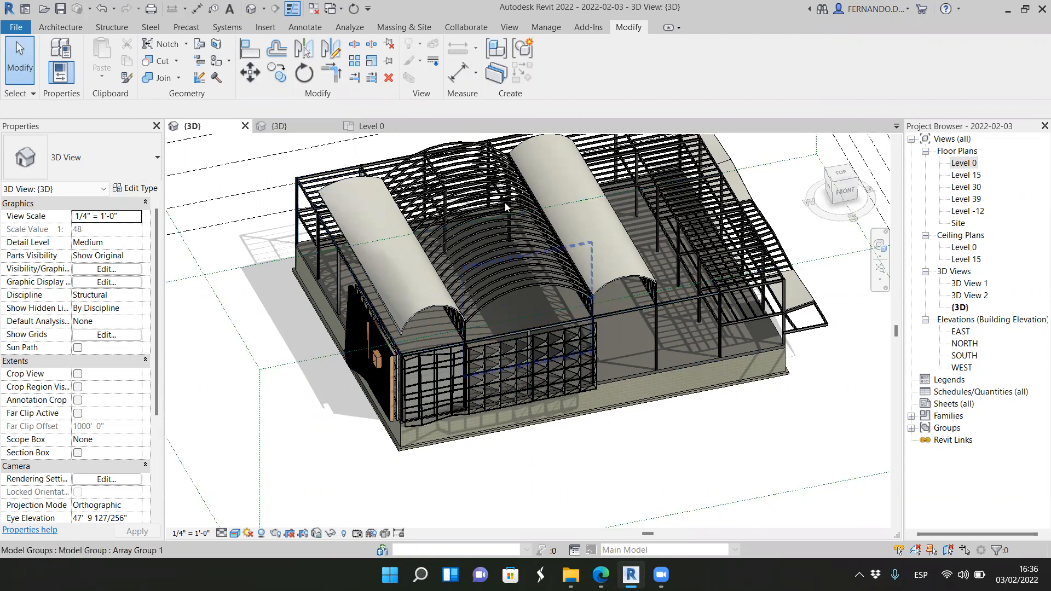
Step: Examine the building from the top view, checking how the wooden, glazed and pyramid facades project beyond the edges
click(840, 173)
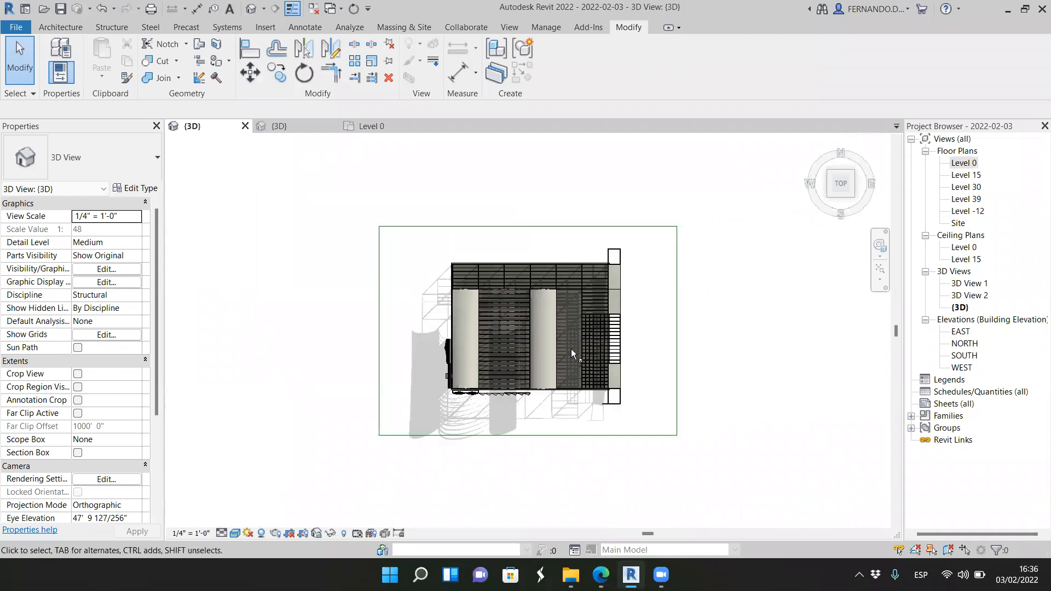
scroll(582, 277, up, 2)
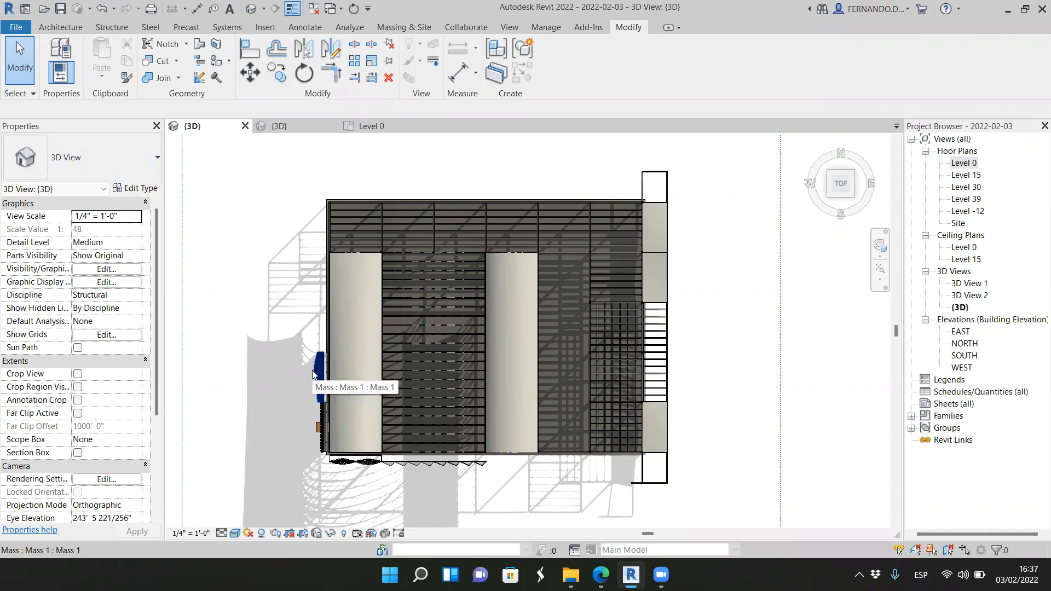
scroll(421, 331, down, 1)
scroll(414, 460, up, 1)
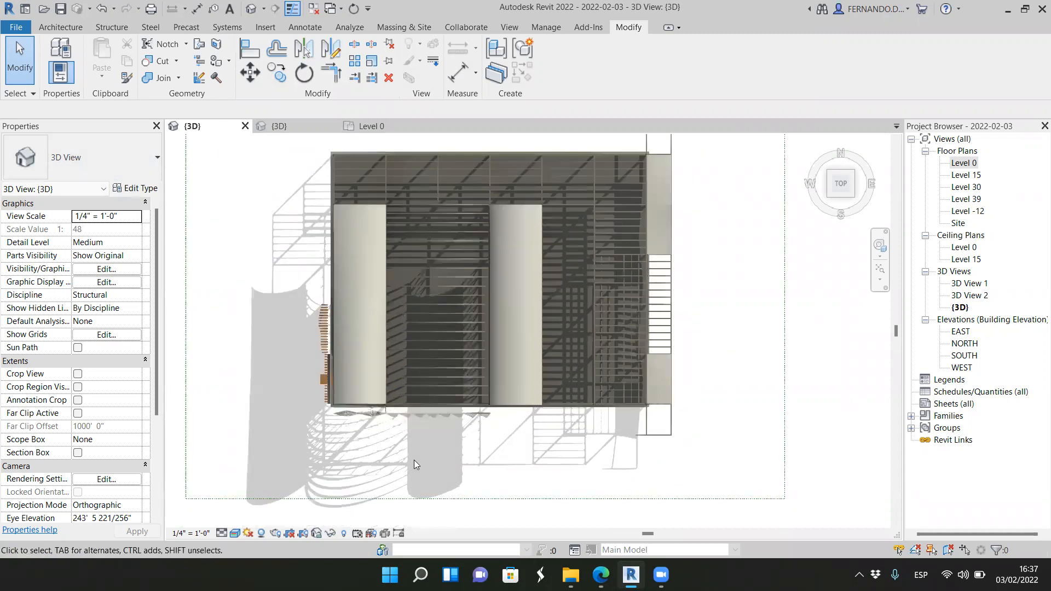
scroll(408, 466, down, 1)
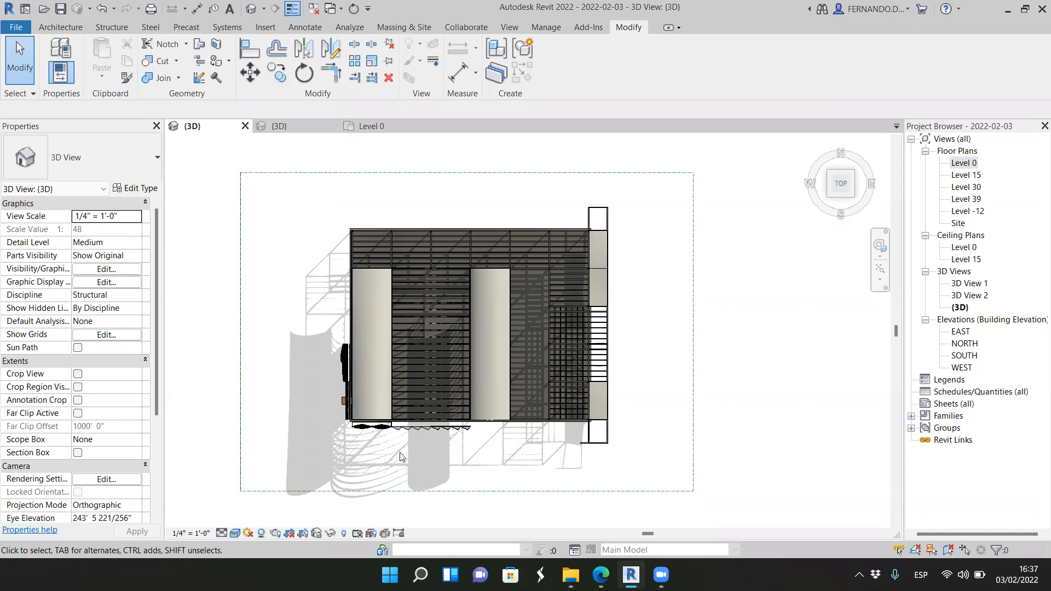
scroll(427, 432, up, 3)
scroll(445, 428, down, 1)
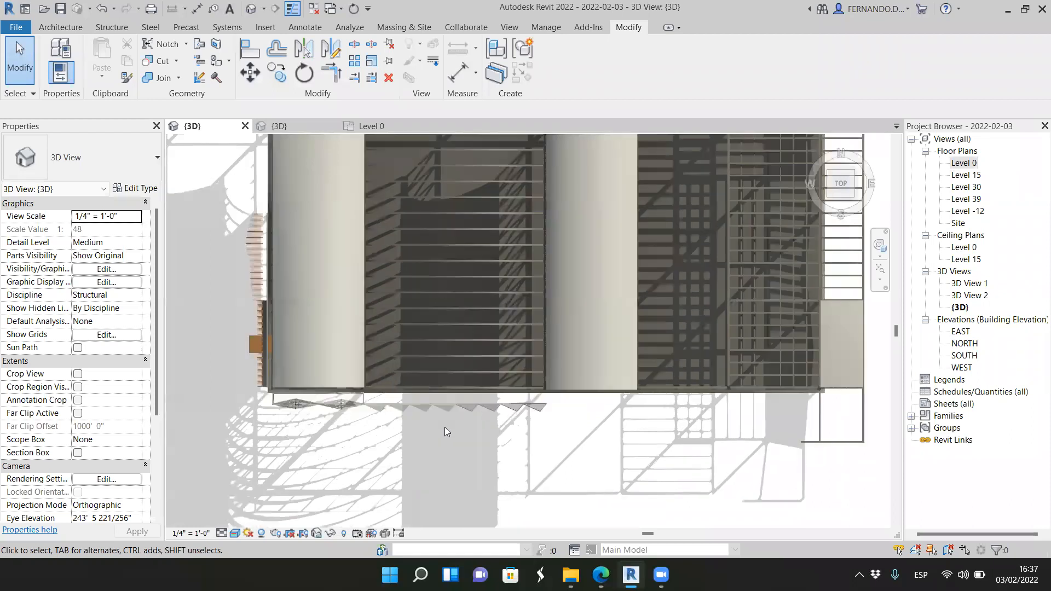
scroll(444, 428, down, 2)
scroll(445, 427, down, 1)
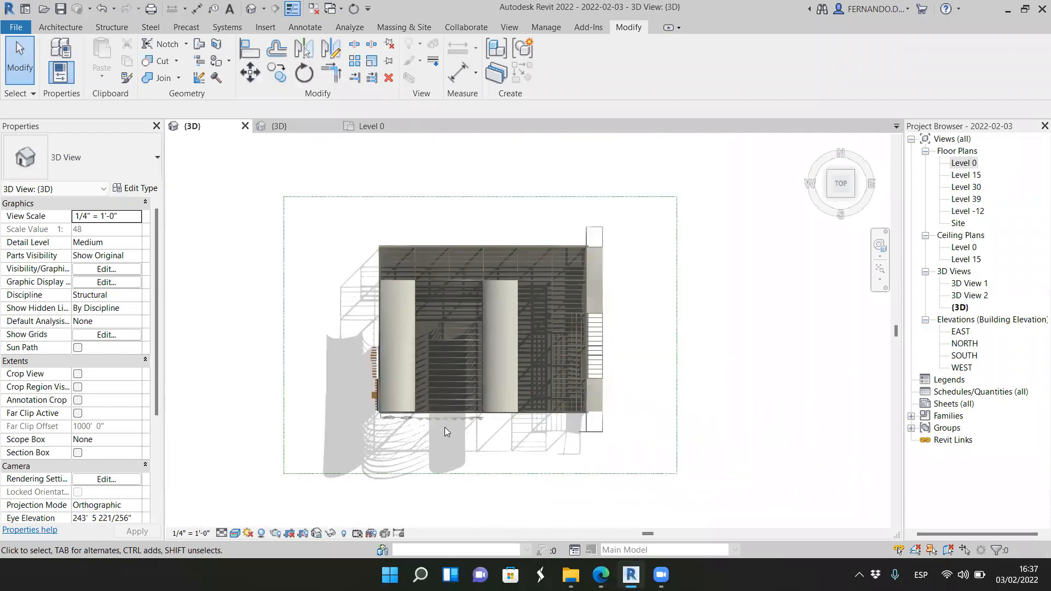
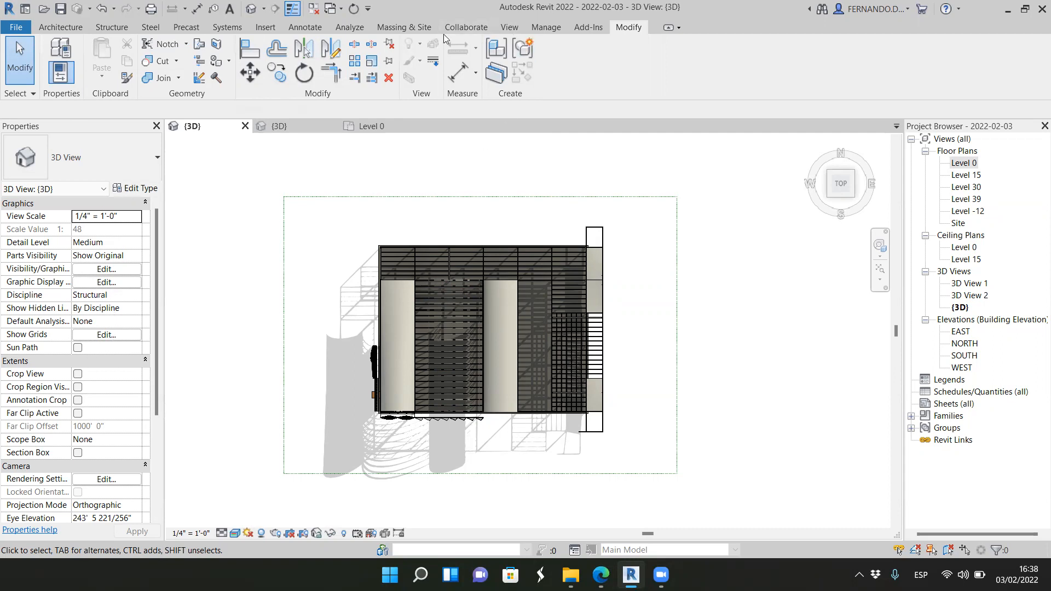
Step: Open the Level 0 floor plan and set its orientation to True North
click(557, 30)
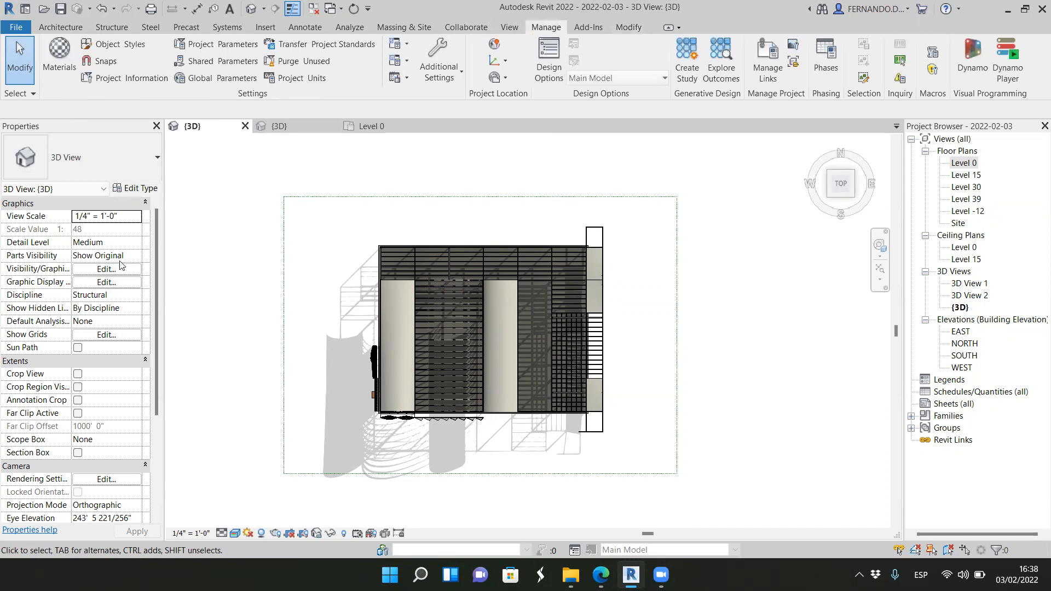
click(385, 126)
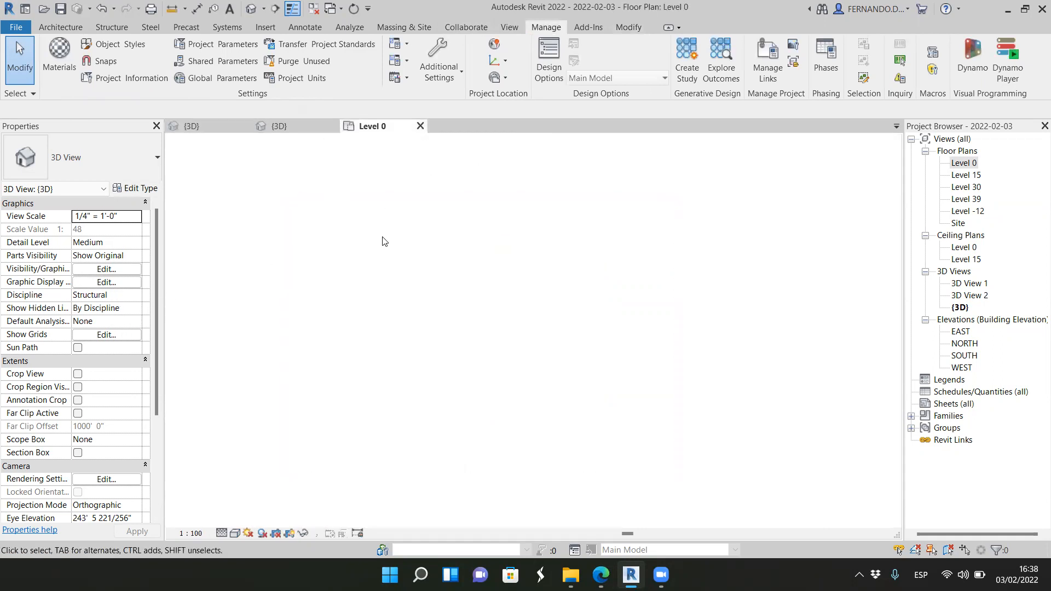
scroll(592, 352, down, 5)
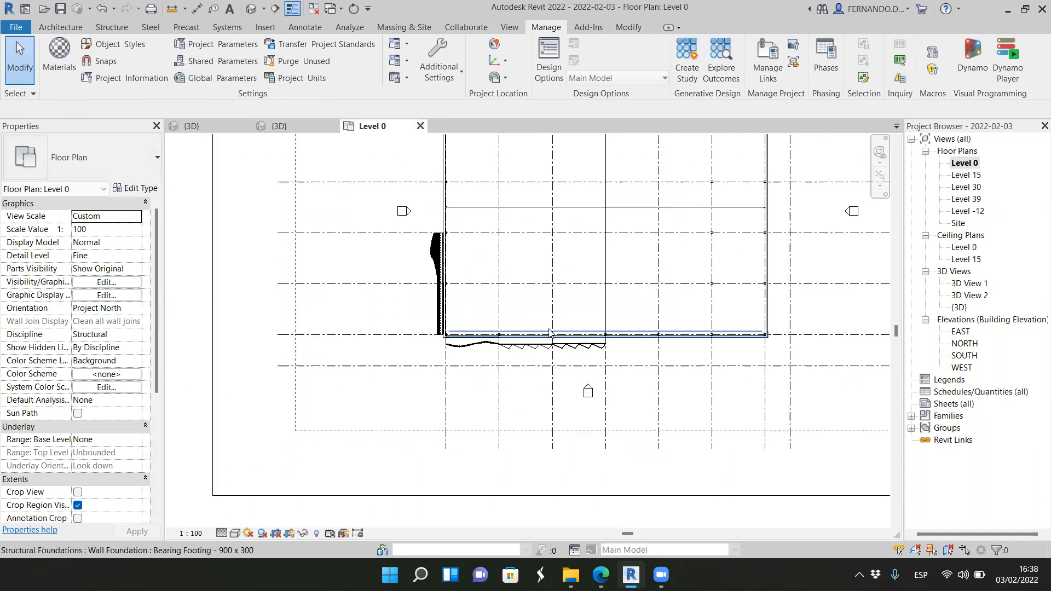
scroll(633, 188, up, 1)
scroll(437, 303, down, 1)
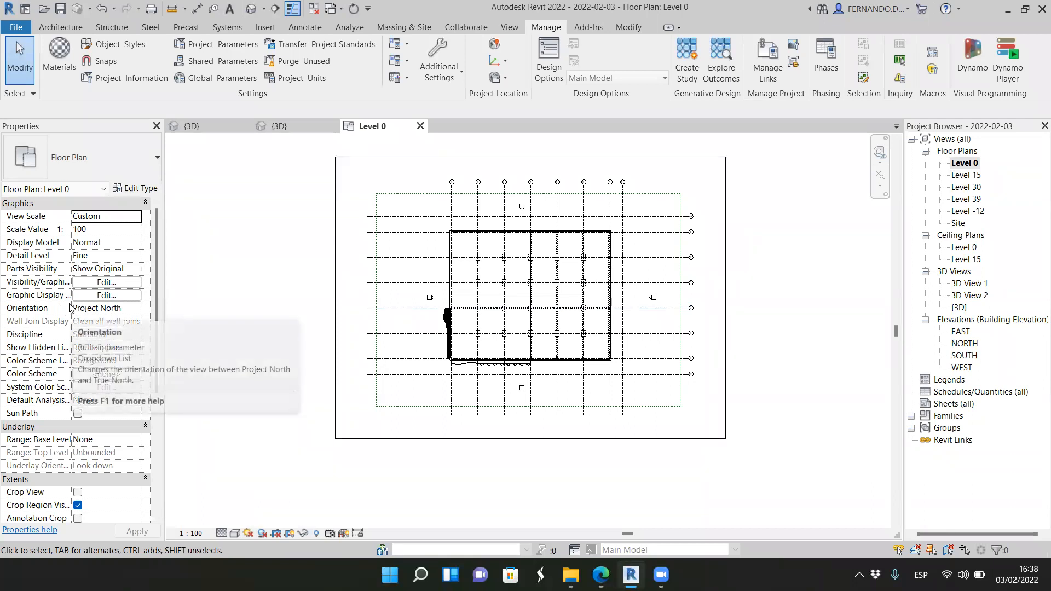
click(136, 311)
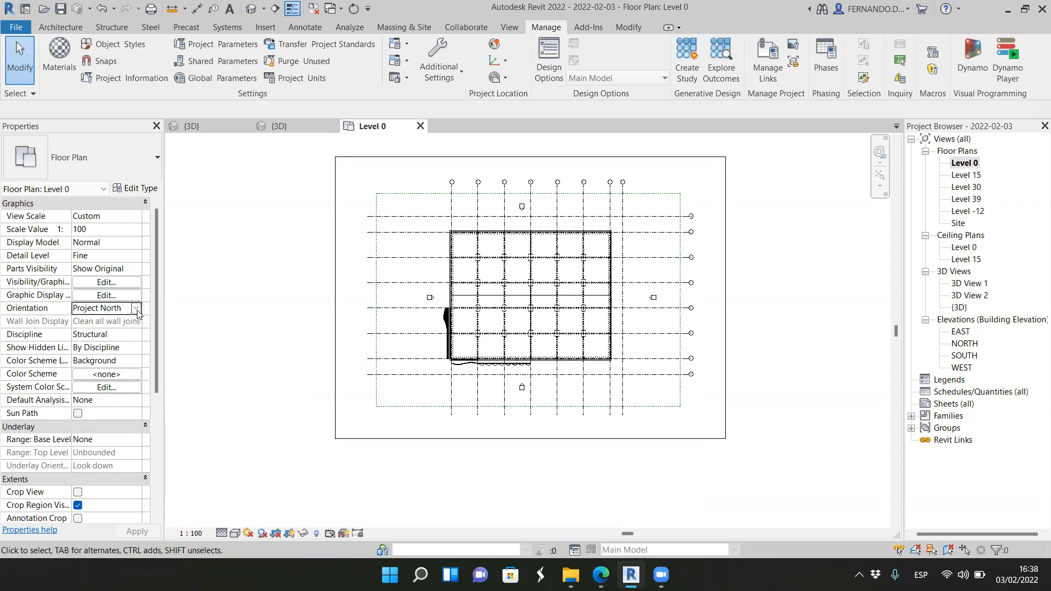
click(135, 308)
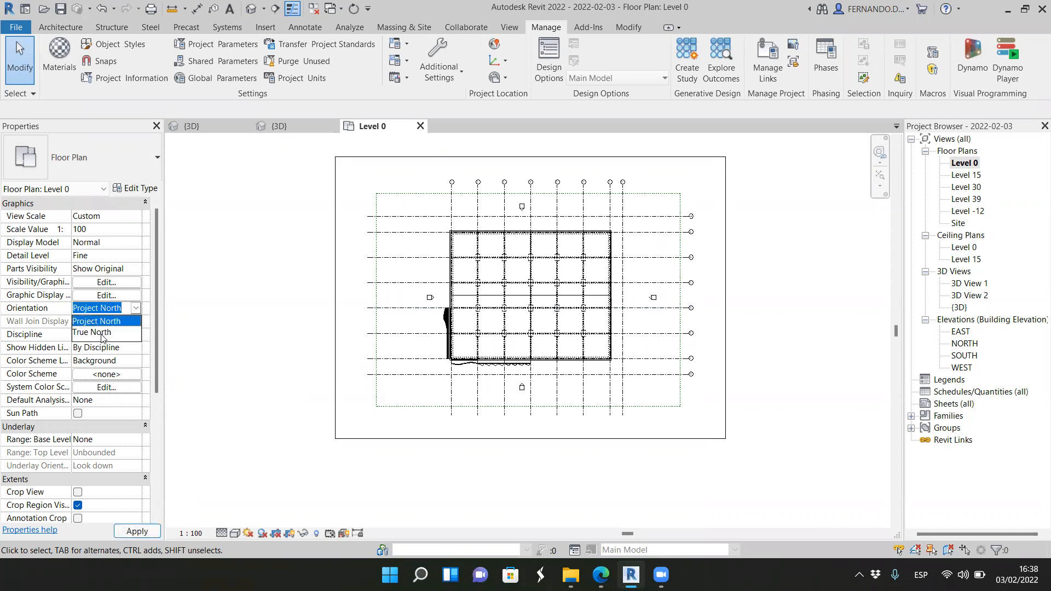
click(102, 337)
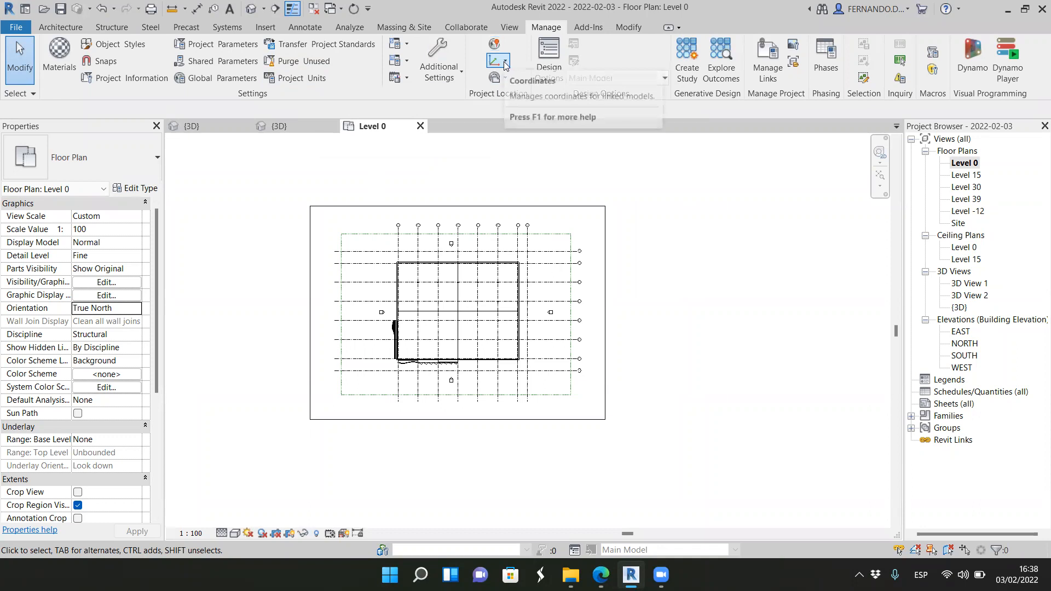
Step: Check the project's location and site settings without changing them
click(505, 80)
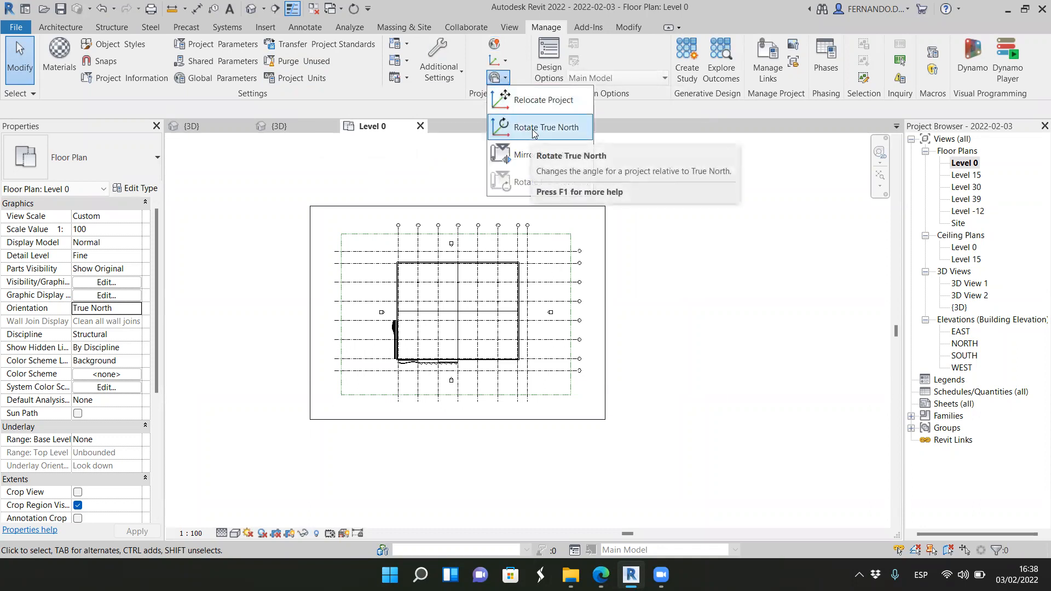
click(403, 152)
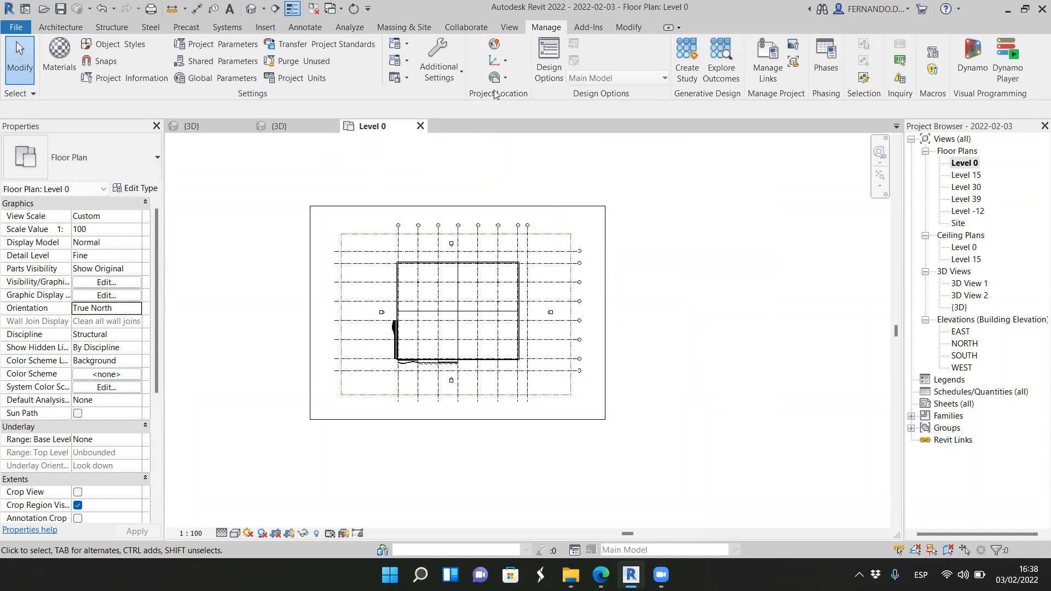
click(494, 44)
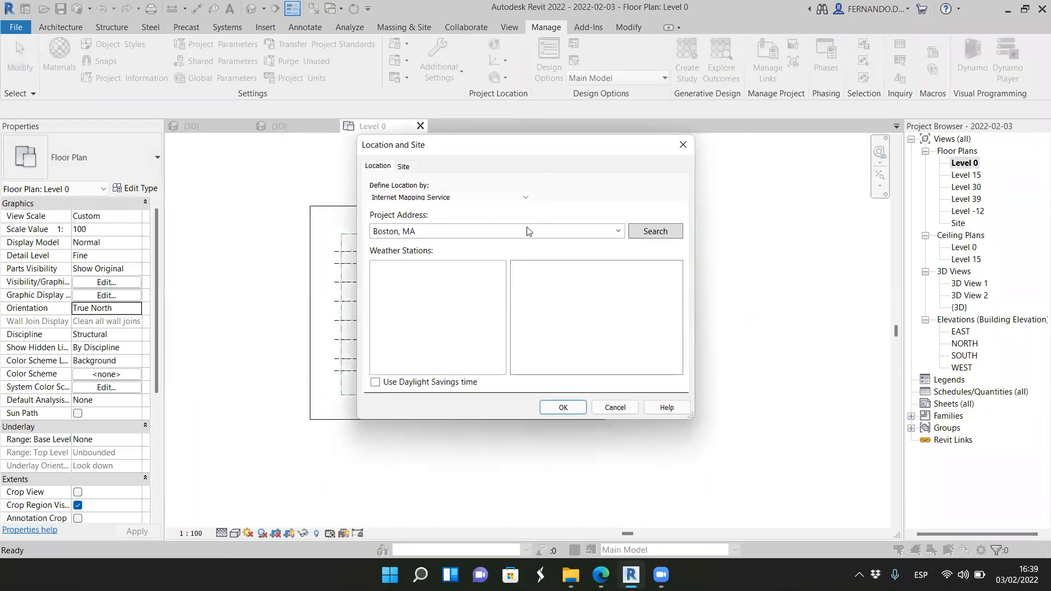
click(616, 407)
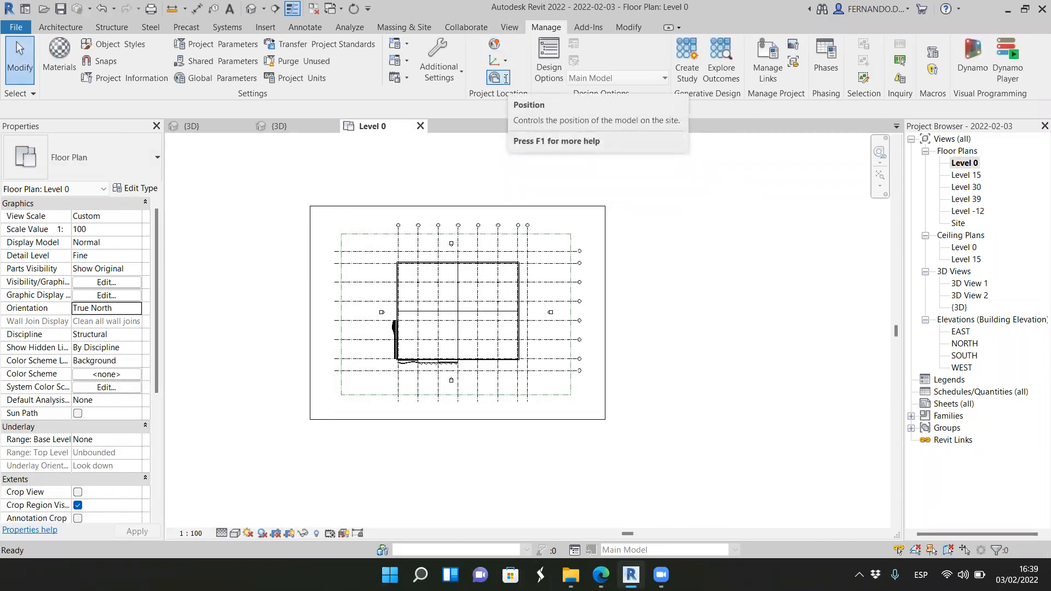
Step: Rotate True North by half a turn so the building is turned around in the Level 0 plan
click(505, 79)
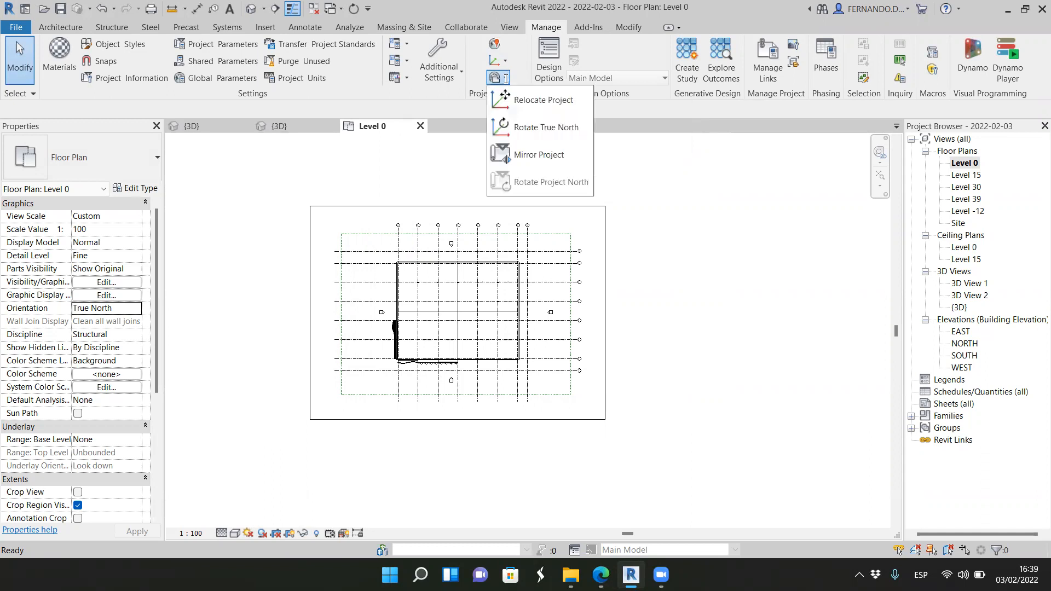
click(529, 127)
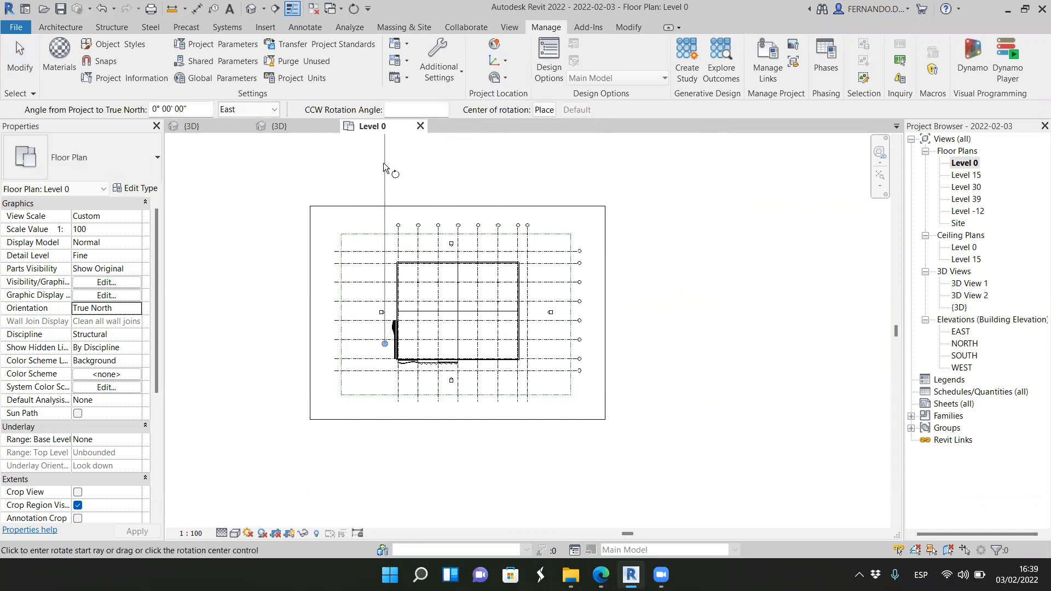
click(385, 167)
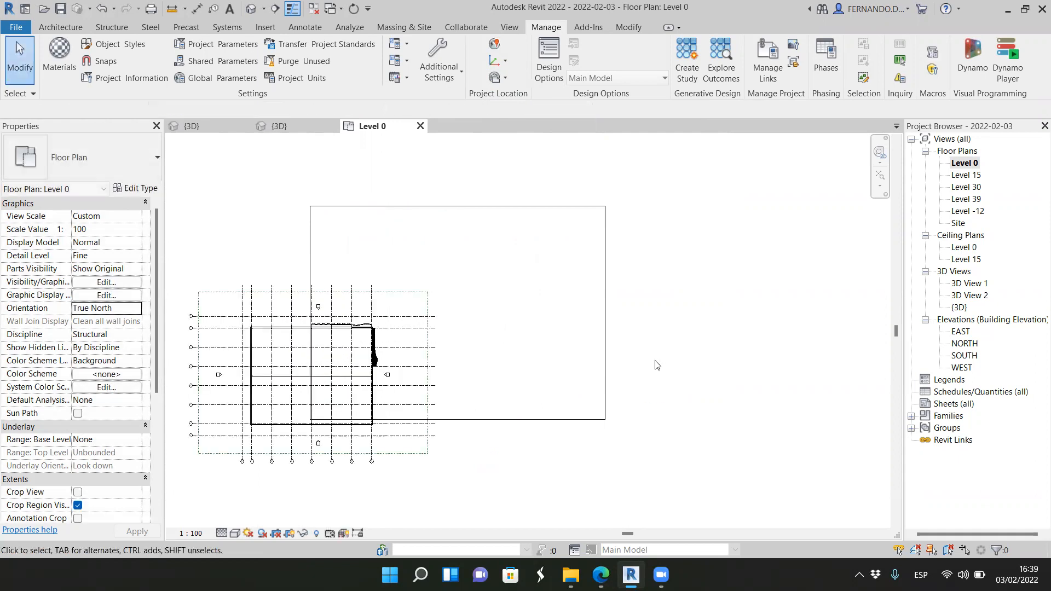
scroll(477, 313, down, 2)
scroll(305, 441, up, 1)
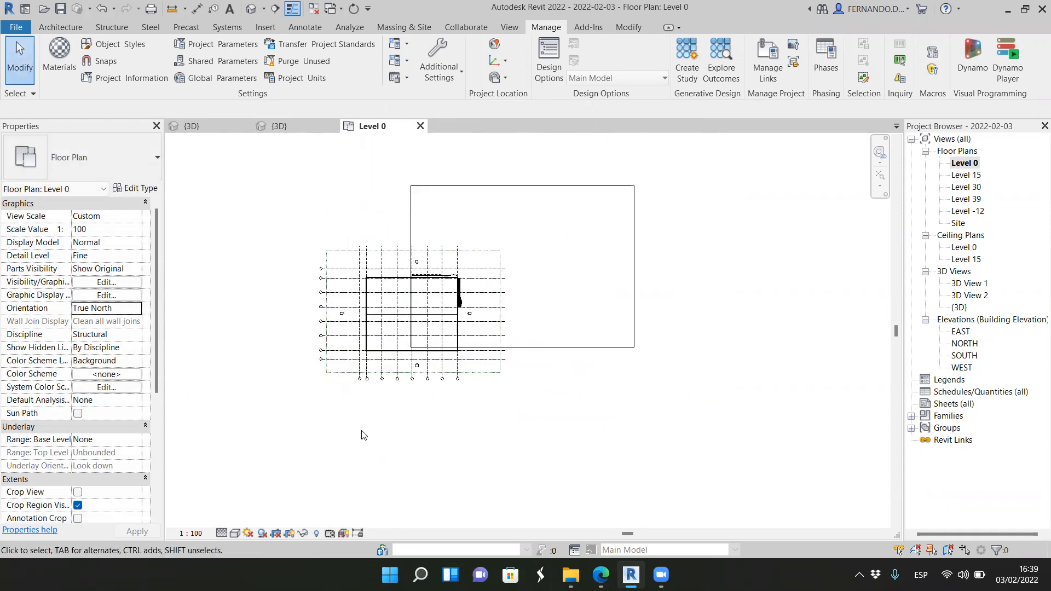
scroll(314, 404, up, 2)
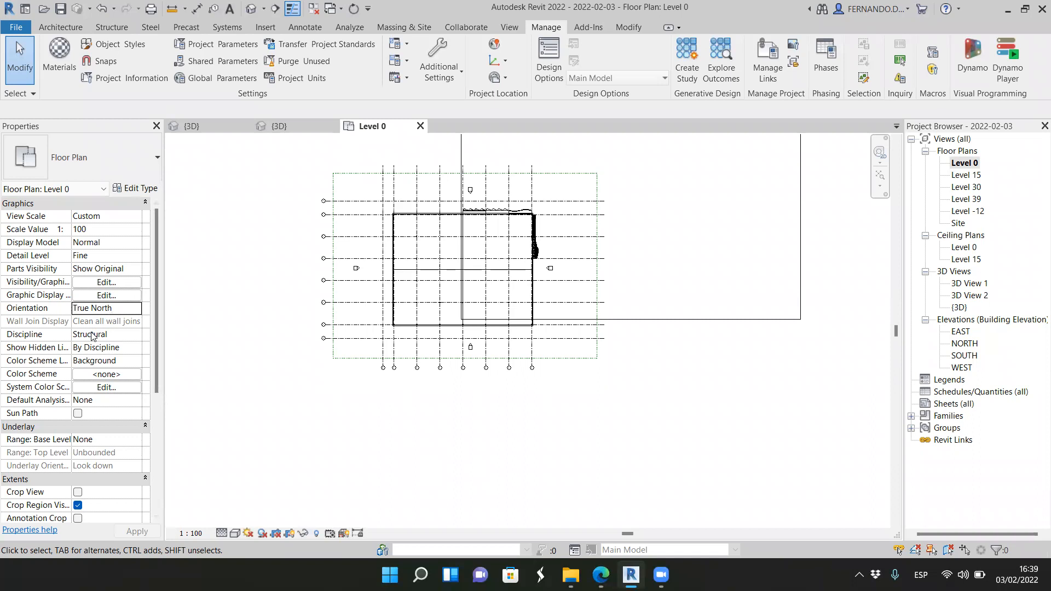
Step: Set the Level 0 plan's orientation to Project North and check the building's position within the grids
click(135, 312)
click(110, 323)
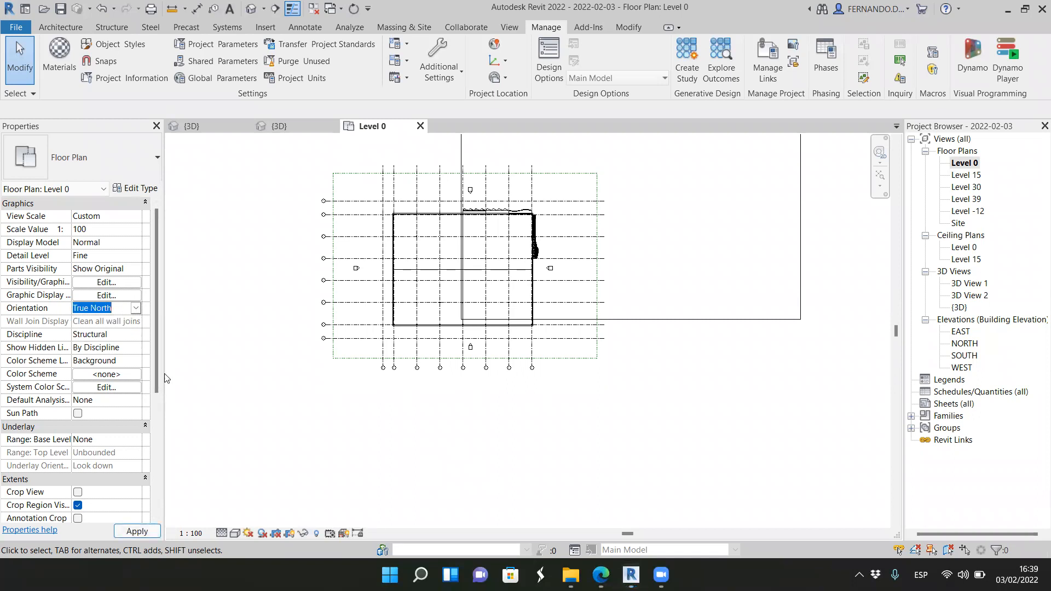
scroll(404, 418, down, 6)
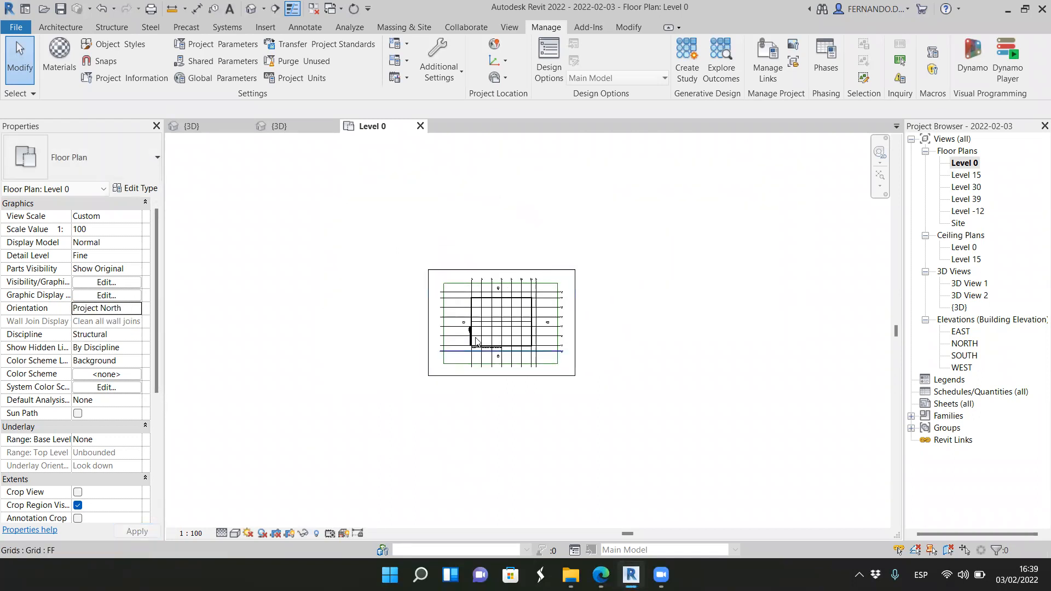
scroll(490, 323, up, 7)
scroll(511, 400, up, 4)
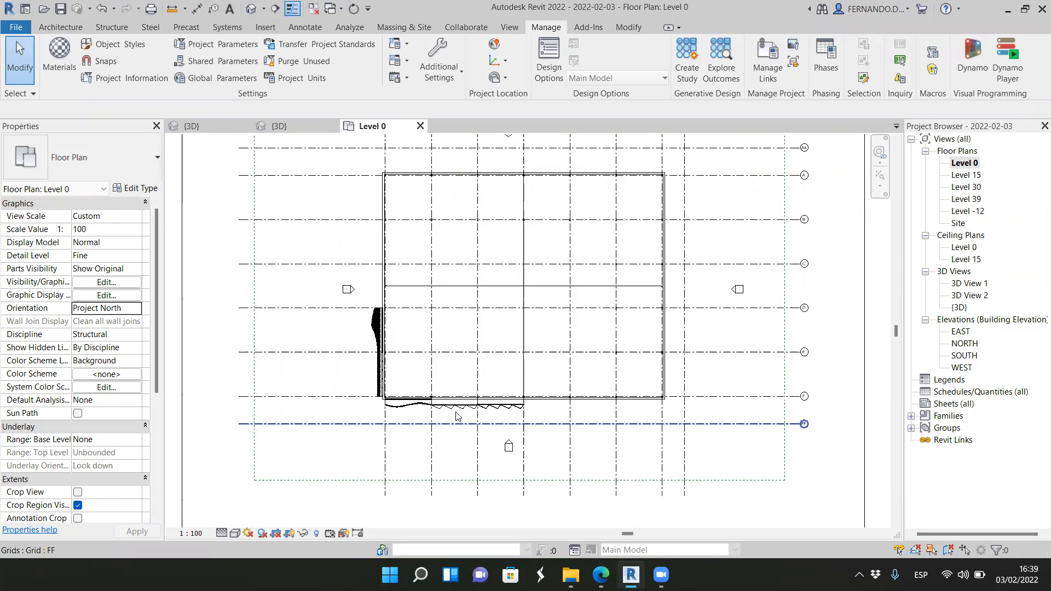
scroll(458, 413, down, 3)
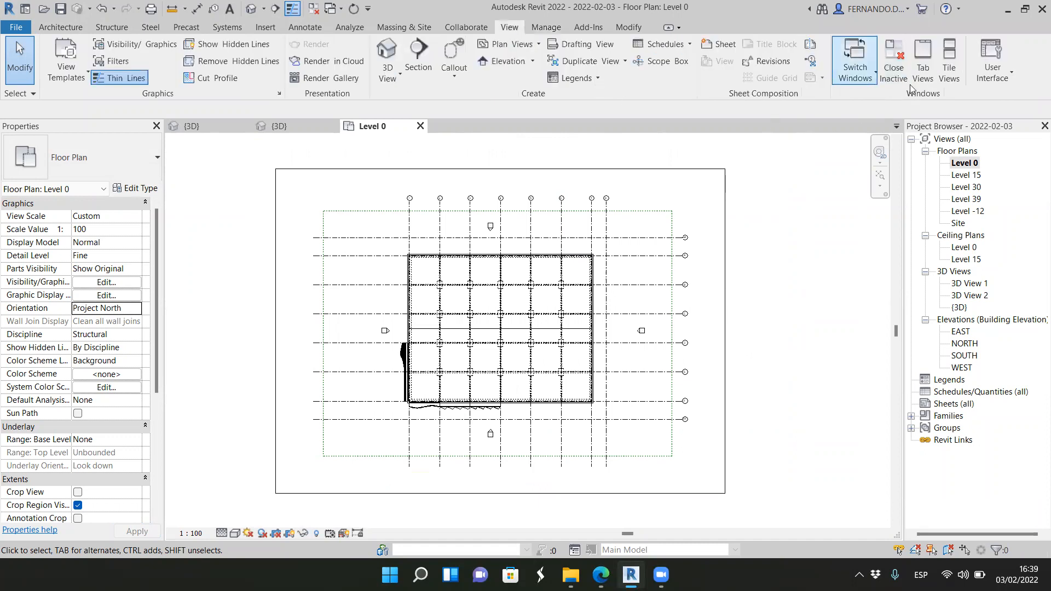
click(1009, 79)
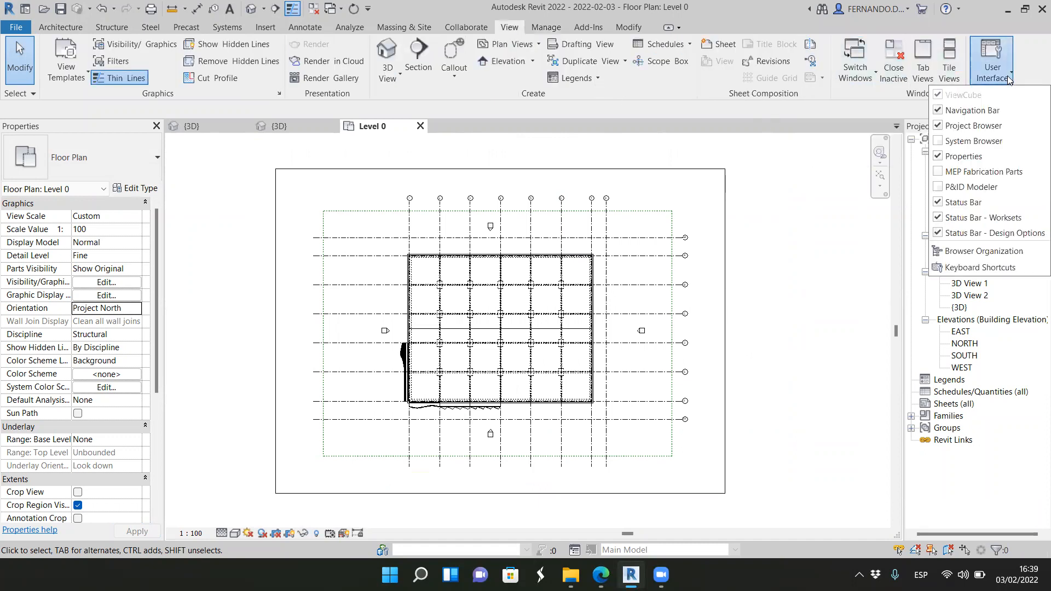
click(1009, 79)
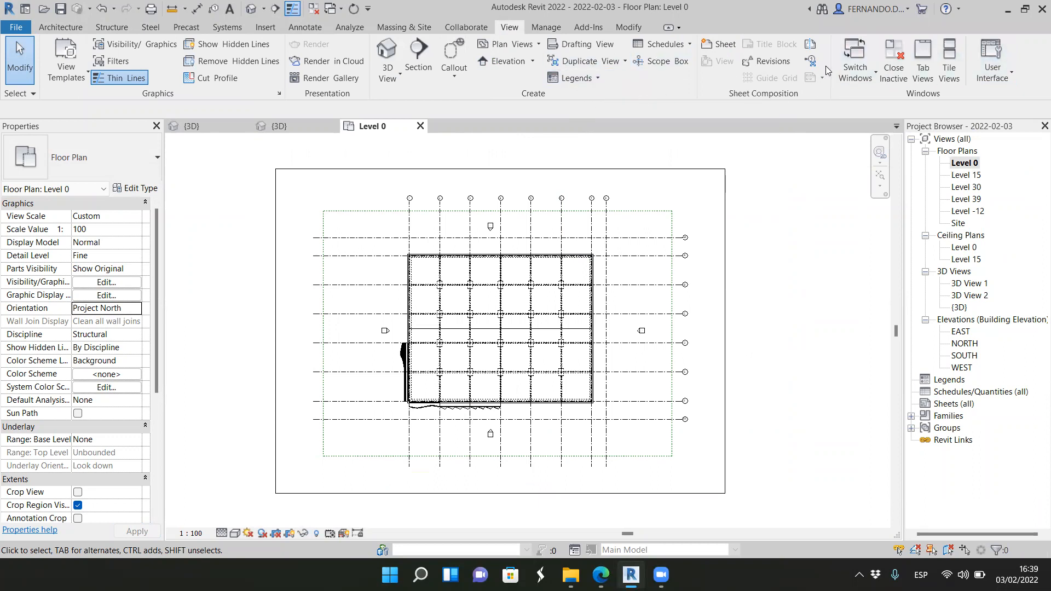
click(60, 26)
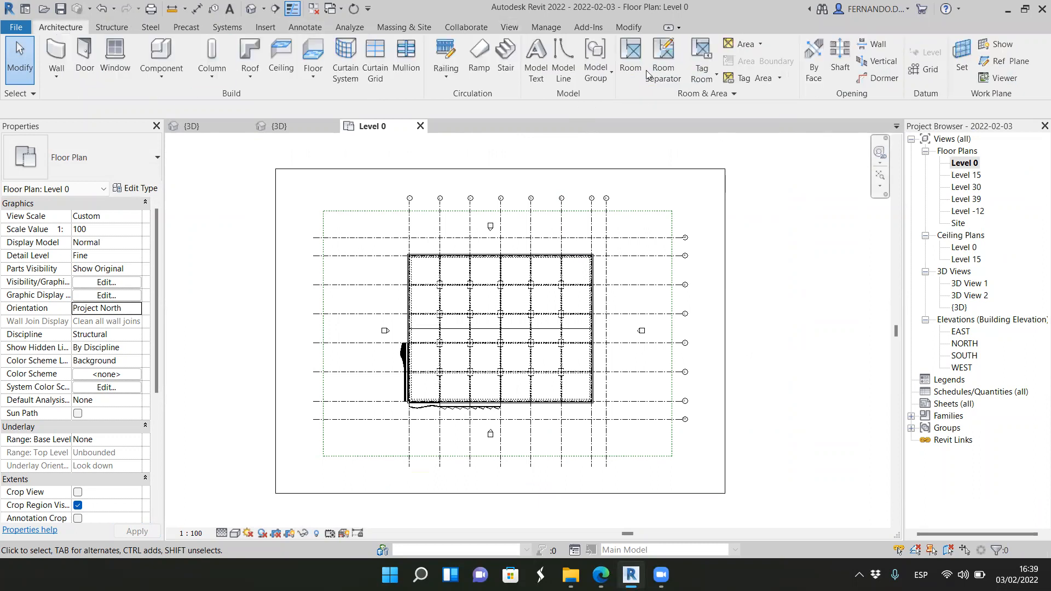
Step: Place an M_North Arrow-2 annotation symbol in the Level 0 plan, beyond the lower right corner of the building
click(305, 27)
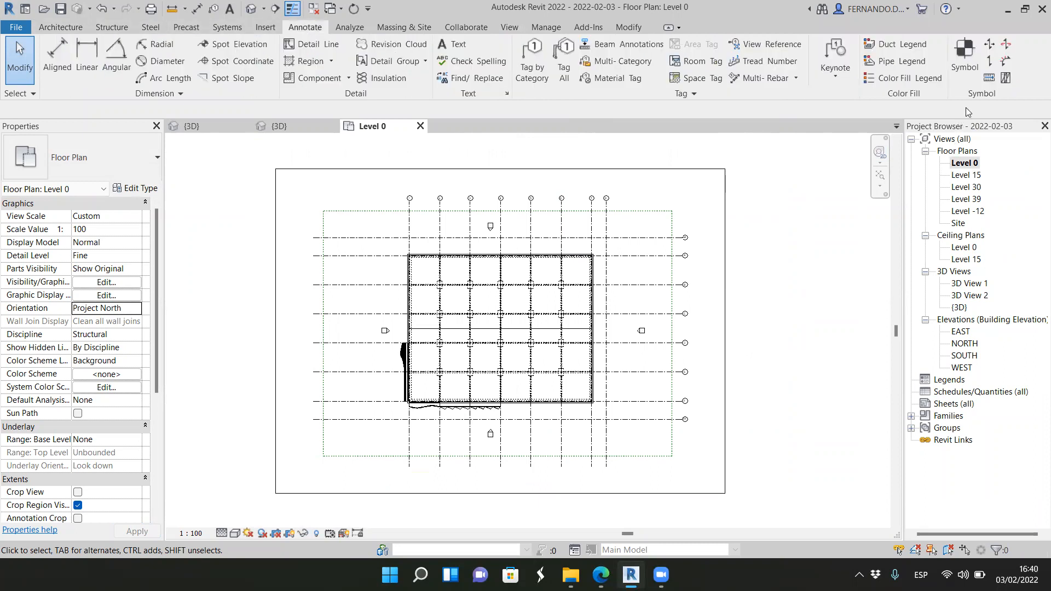
click(968, 63)
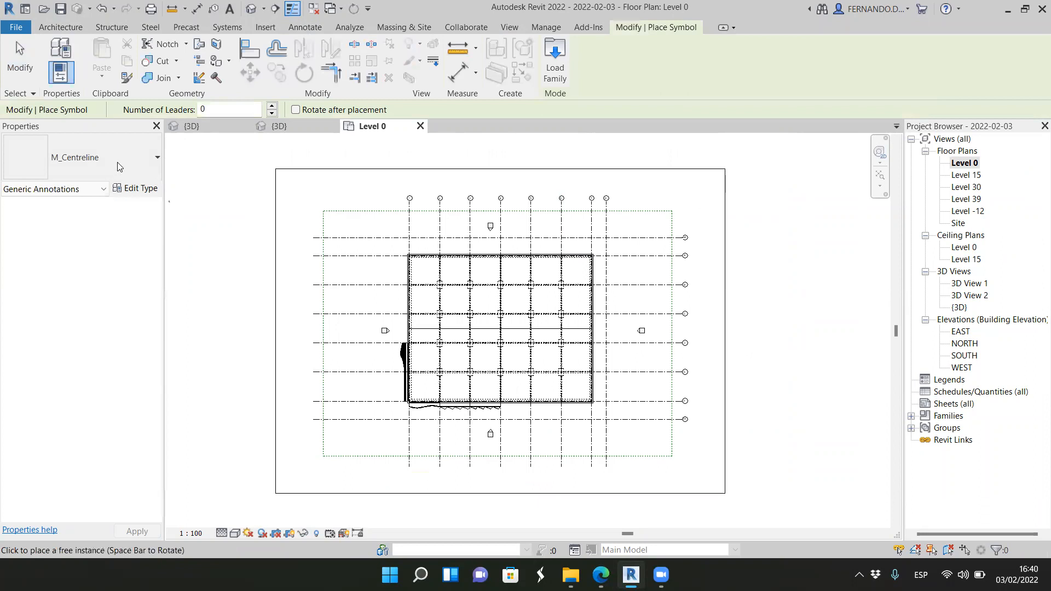
click(143, 166)
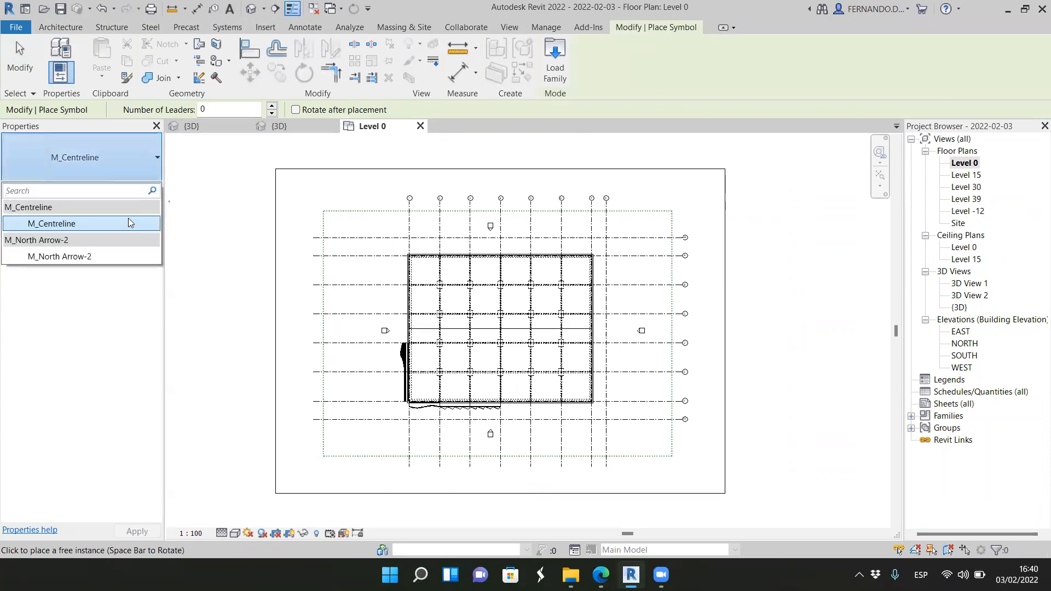
click(61, 256)
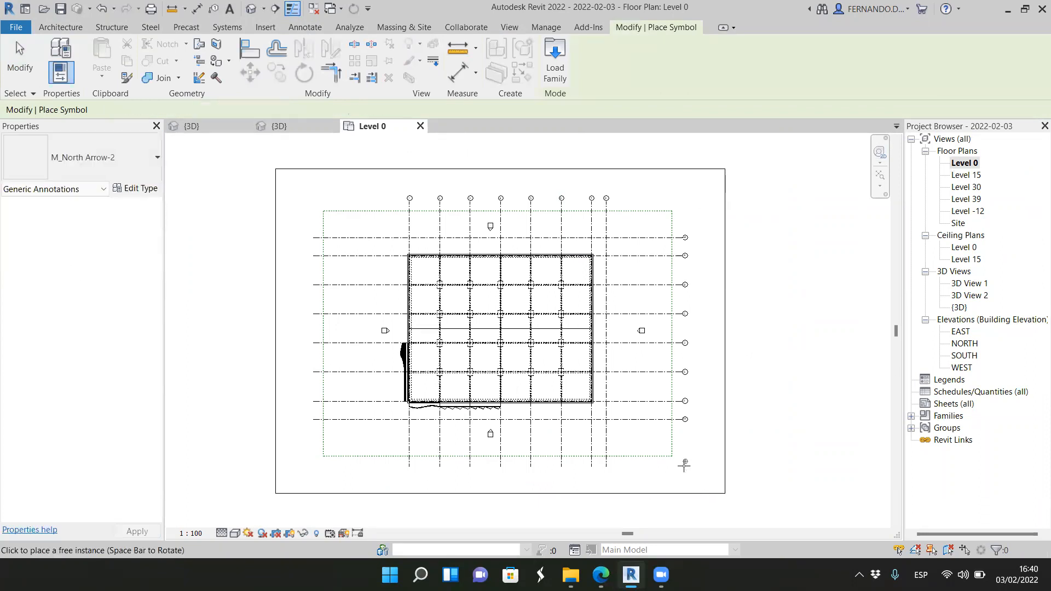
scroll(629, 432, up, 5)
scroll(628, 425, up, 2)
click(604, 386)
scroll(651, 465, up, 3)
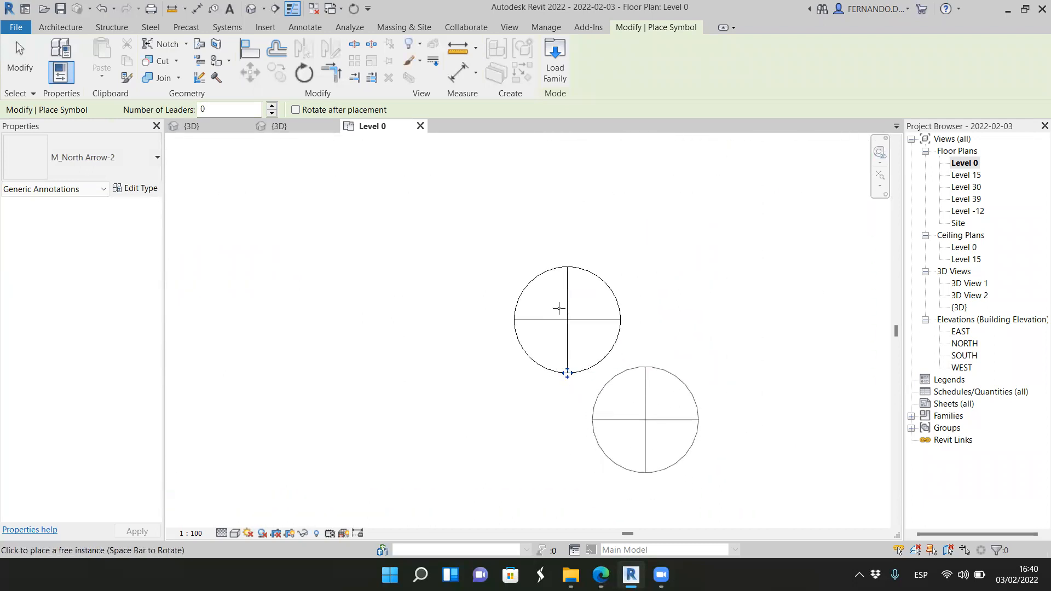
key(Escape)
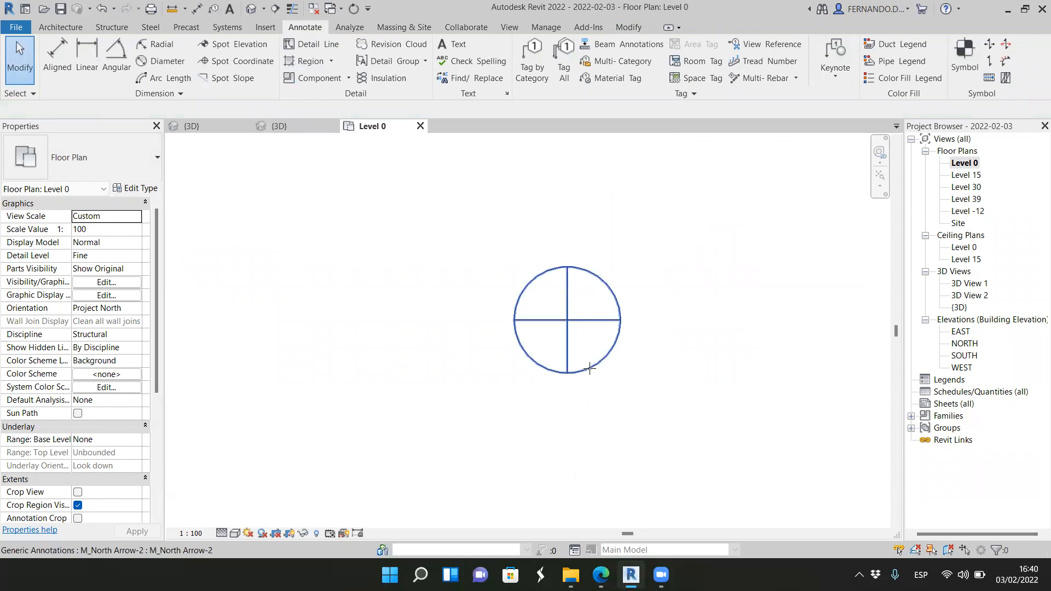
Step: Open the family of the placed north arrow symbol for editing
click(591, 369)
scroll(567, 383, up, 3)
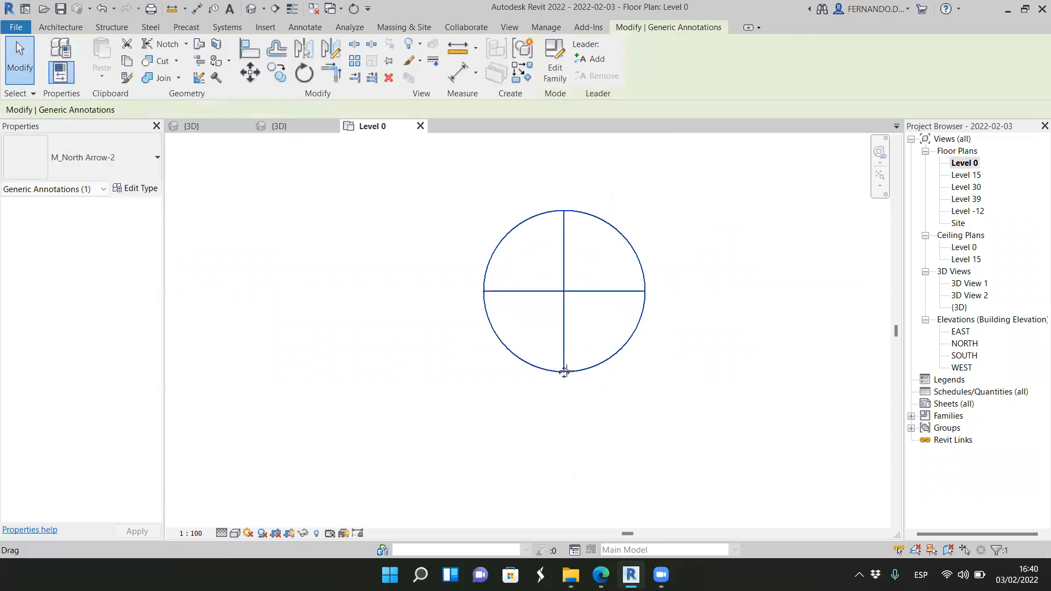
click(449, 383)
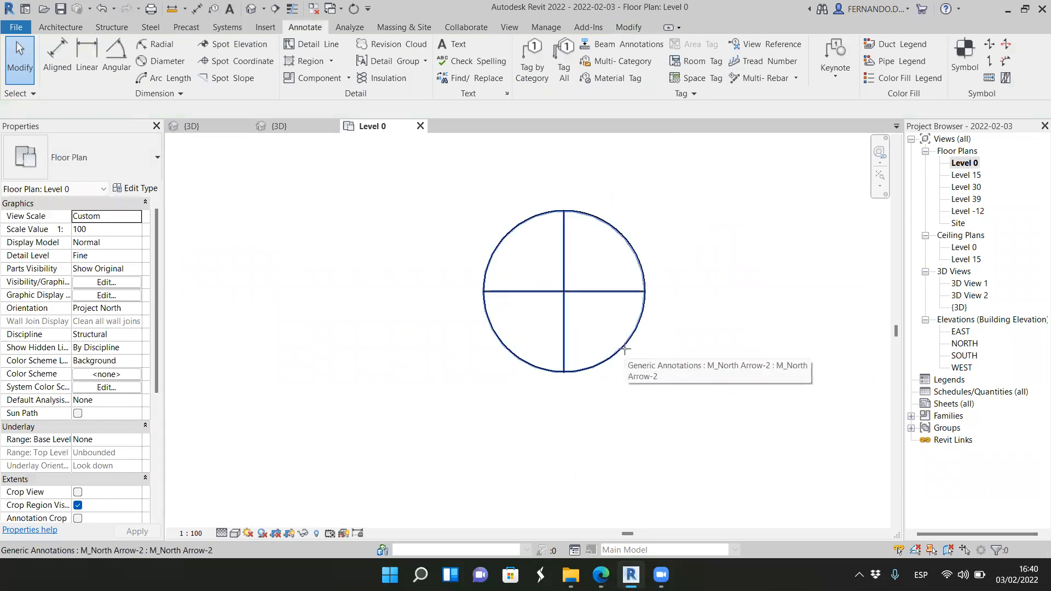
scroll(599, 347, down, 3)
double_click(605, 348)
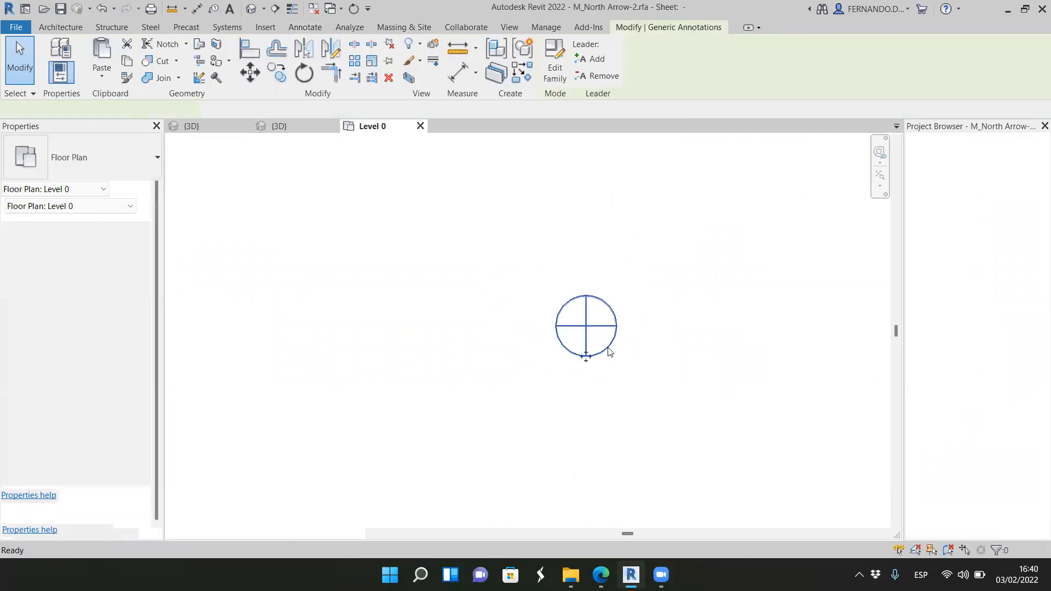
scroll(566, 277, down, 2)
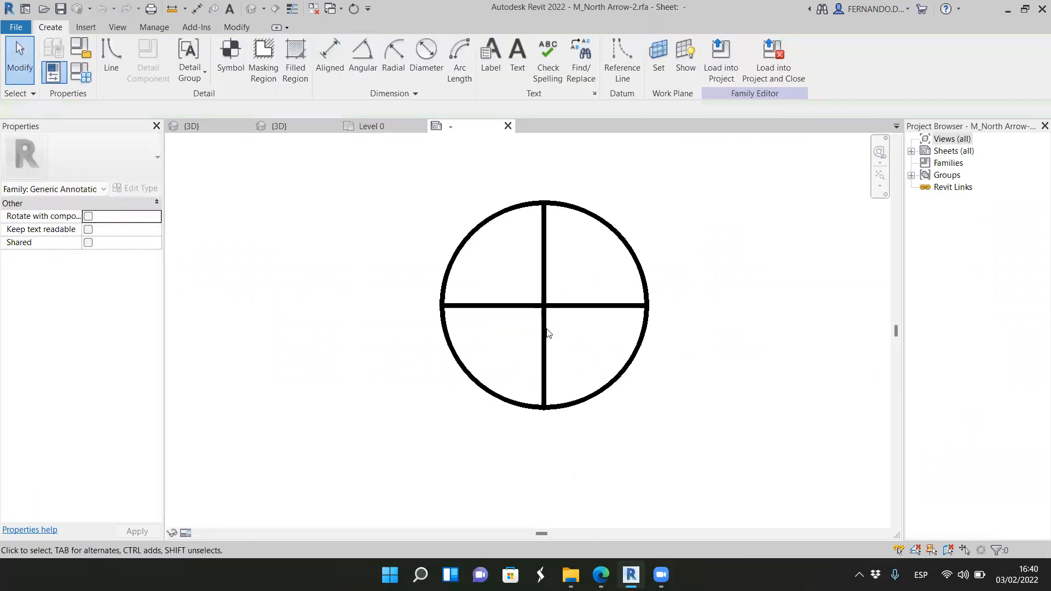
Step: Examine the vertical lines of the north arrow family and the subcategories available for them
click(564, 388)
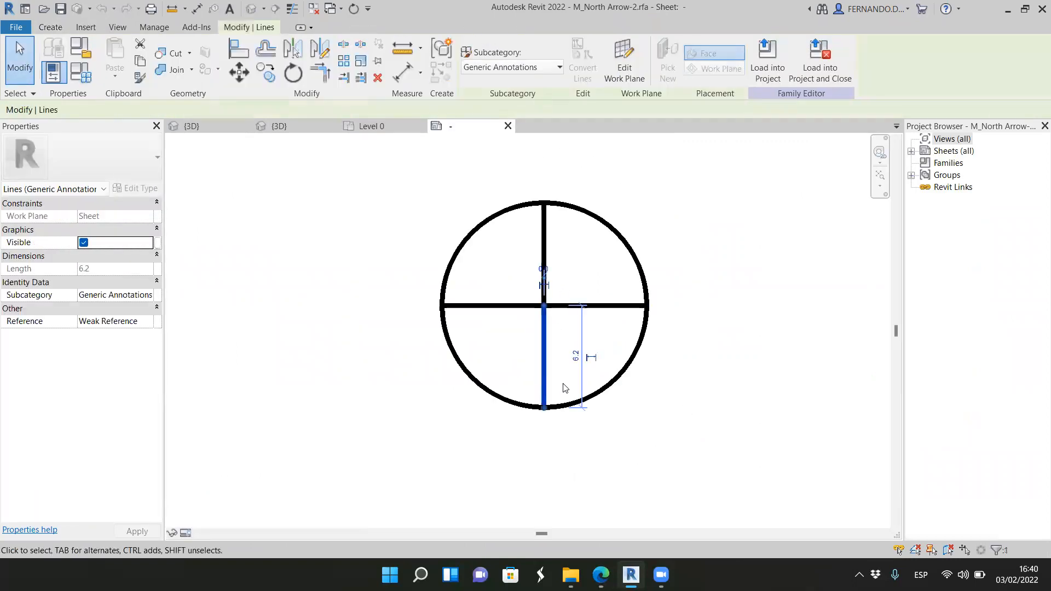
click(678, 419)
click(629, 328)
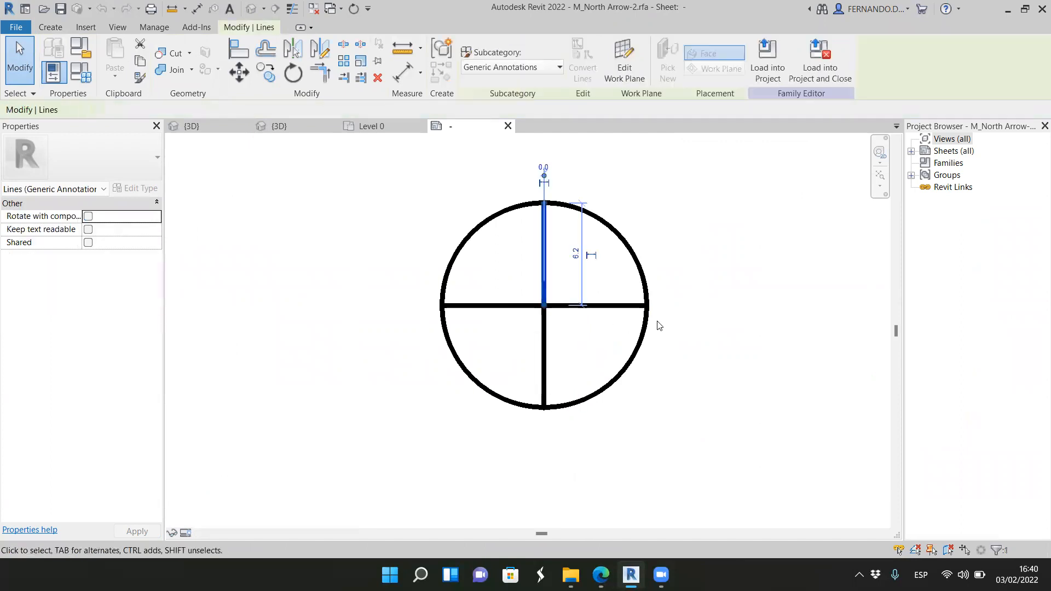
scroll(637, 351, down, 3)
scroll(670, 326, up, 2)
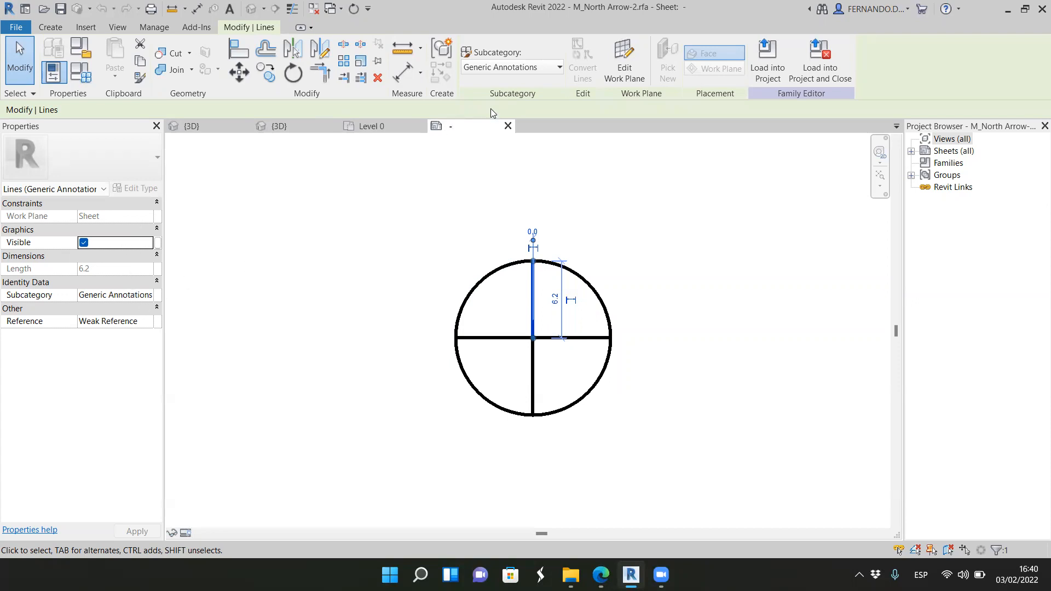
click(558, 69)
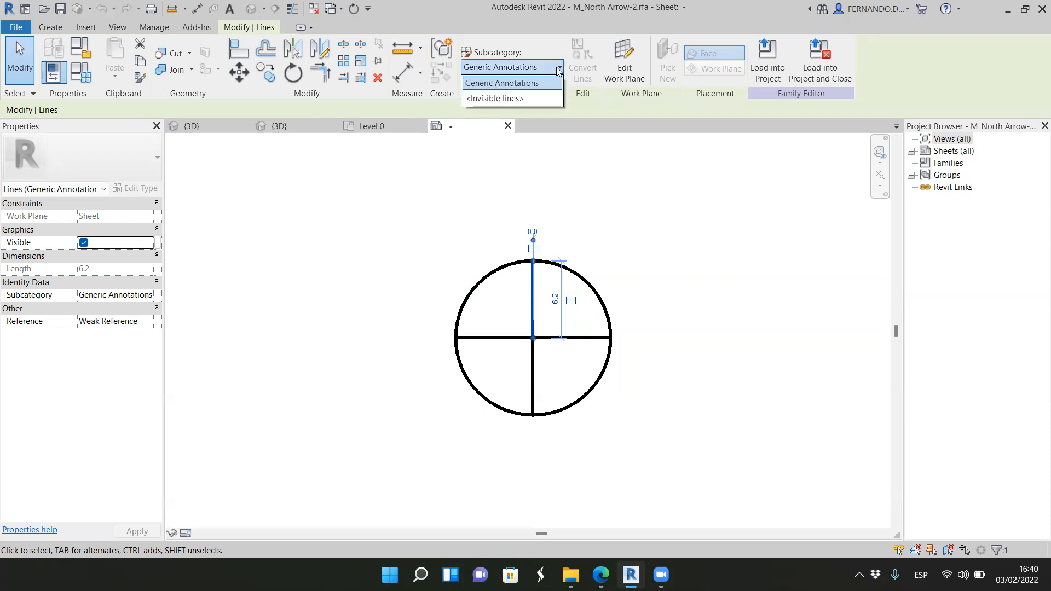
click(558, 69)
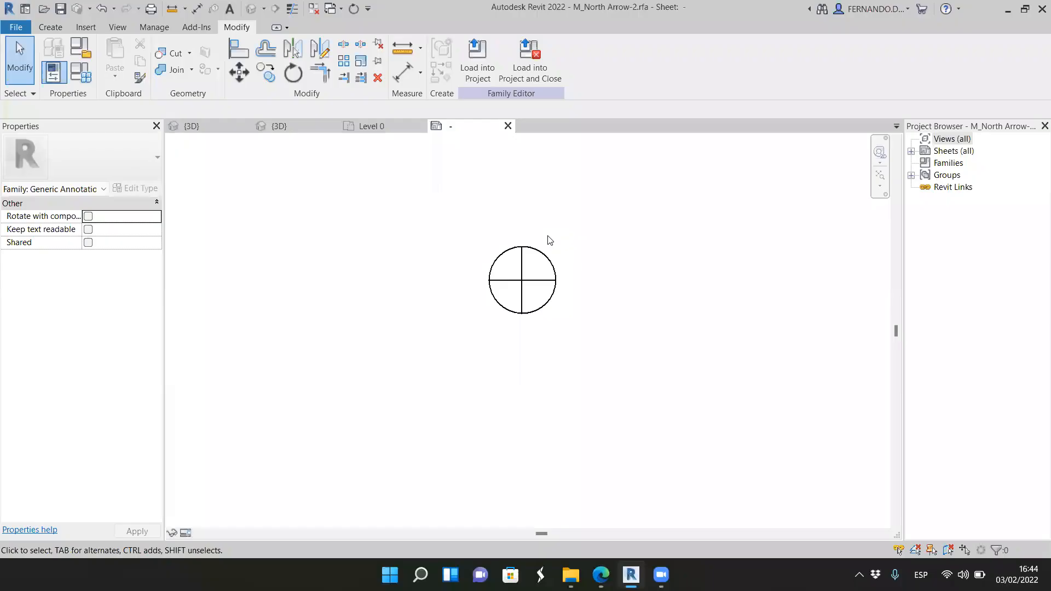
Step: Place a text note reading "N" below the circle in the north arrow family
scroll(521, 285, up, 3)
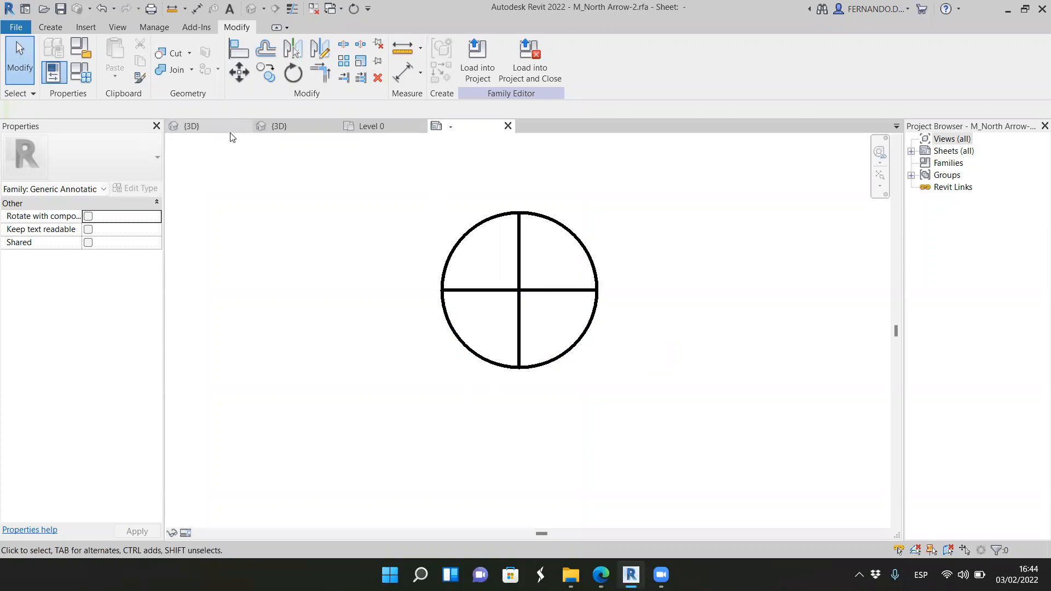
scroll(521, 277, down, 2)
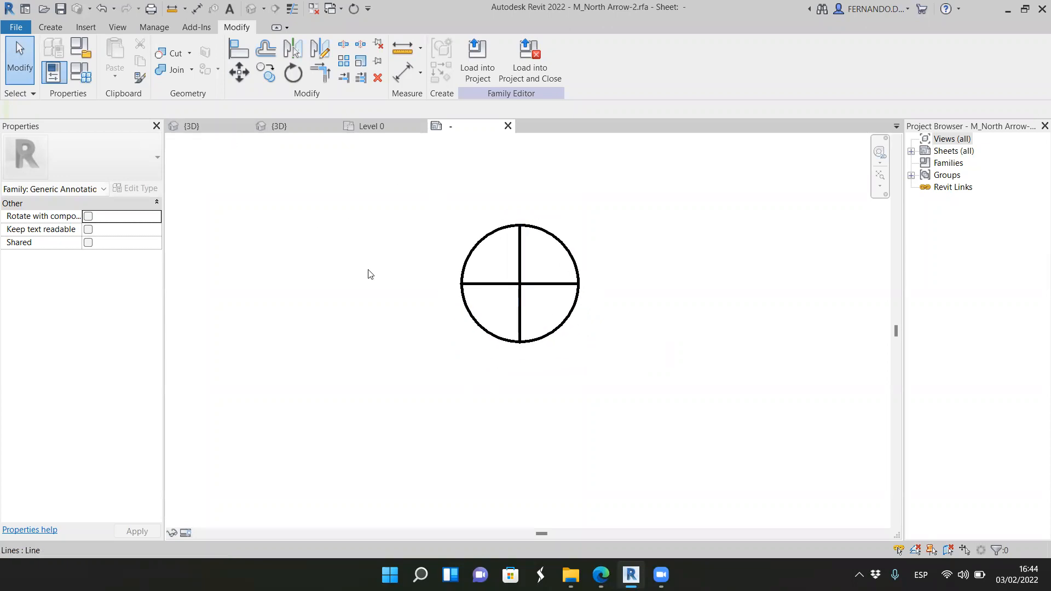
click(62, 29)
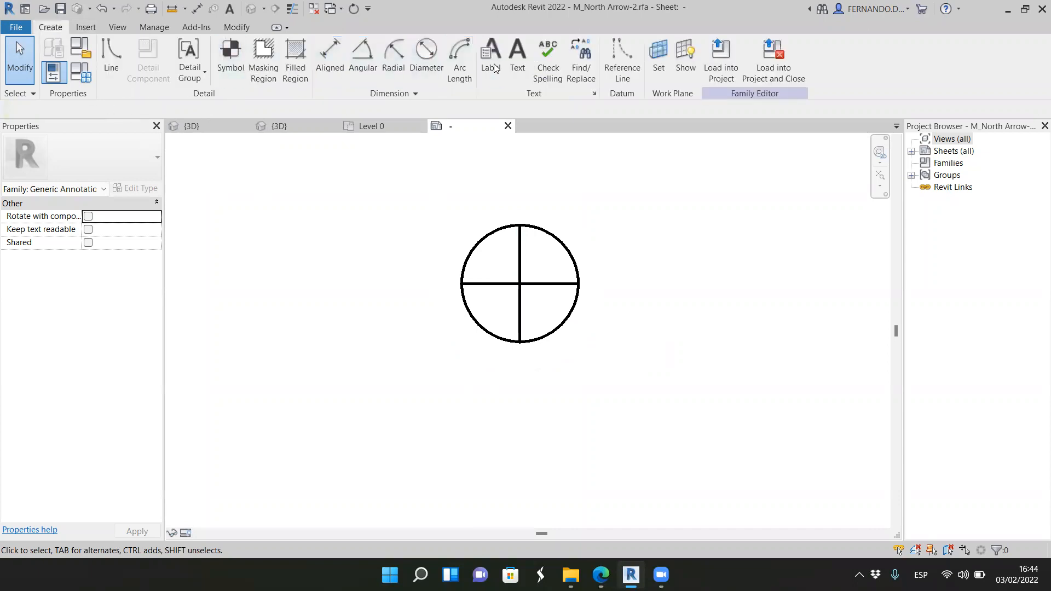
click(517, 57)
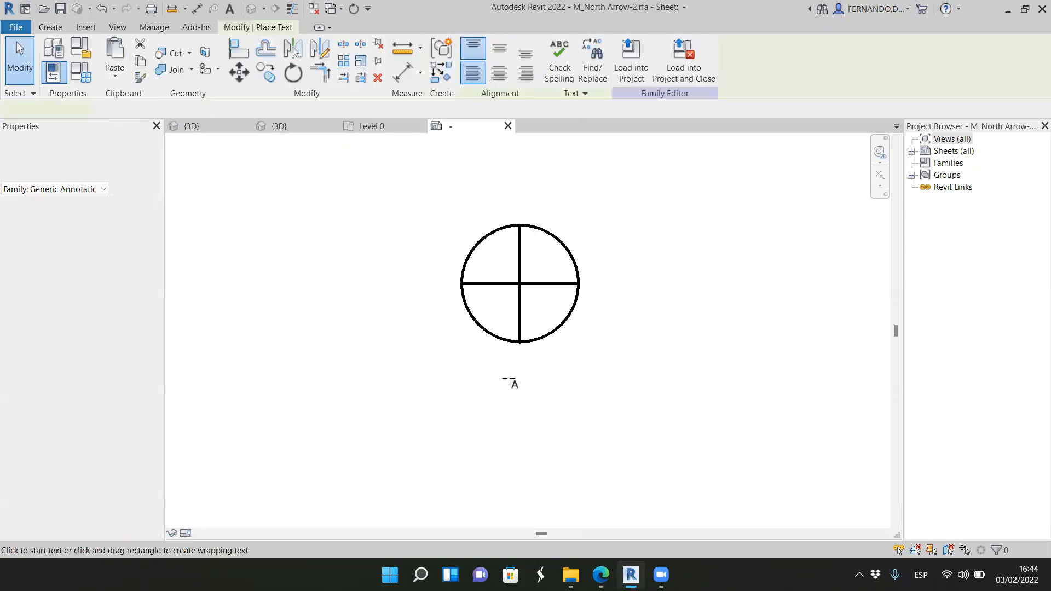
click(503, 416)
text(N)
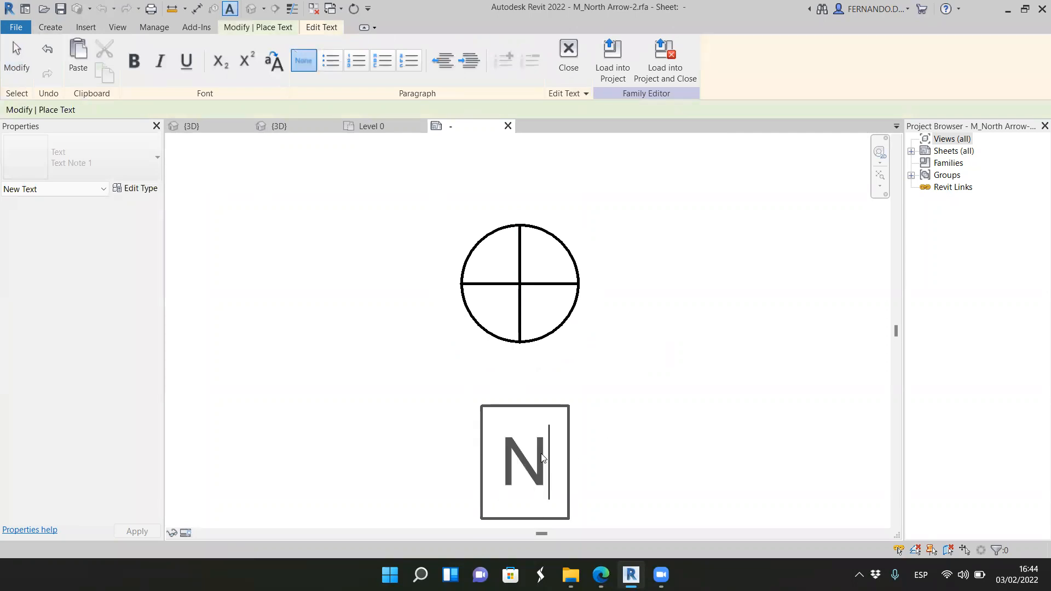
click(594, 470)
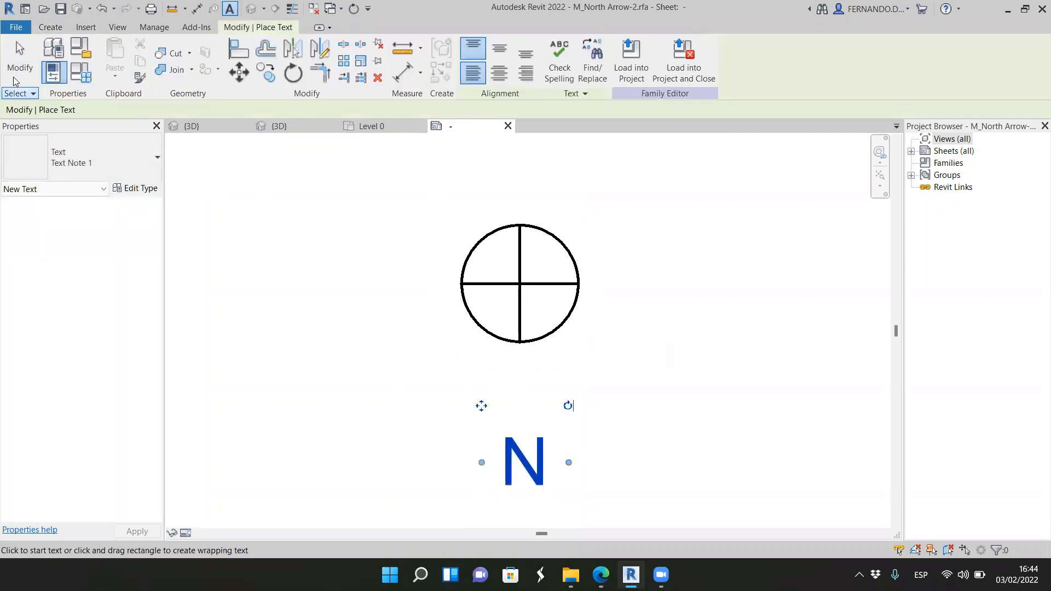
click(19, 59)
Step: Set the text size of the "N" note's type to 3 mm
click(513, 423)
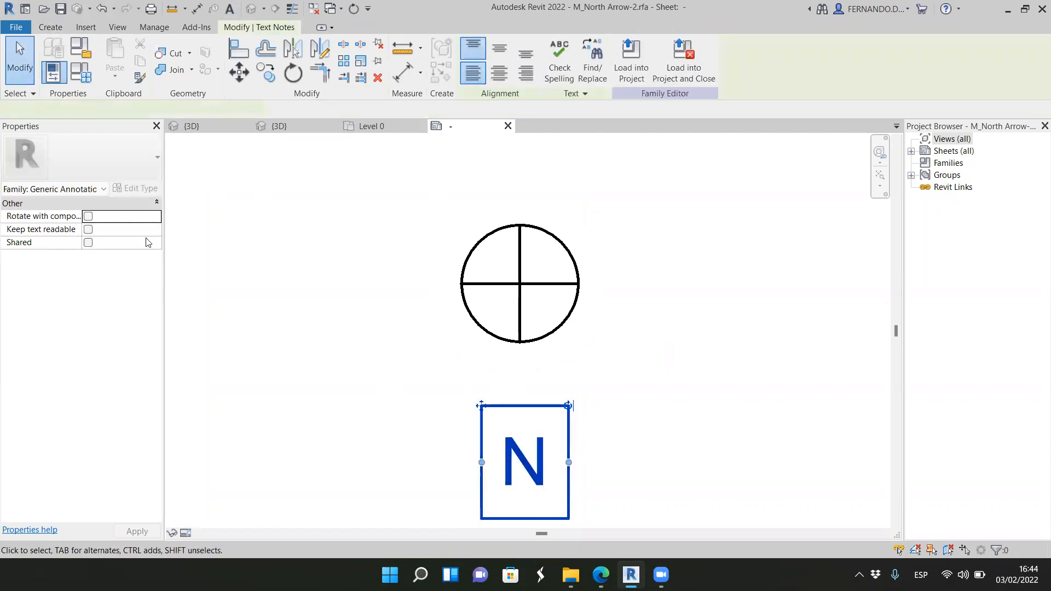
click(135, 188)
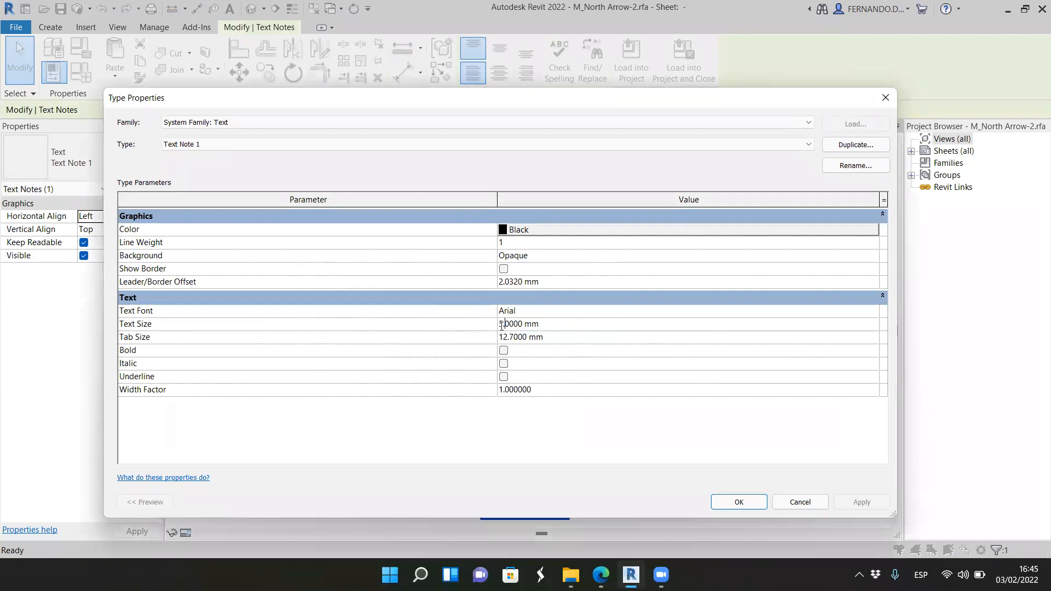
text(3)
click(882, 505)
click(740, 502)
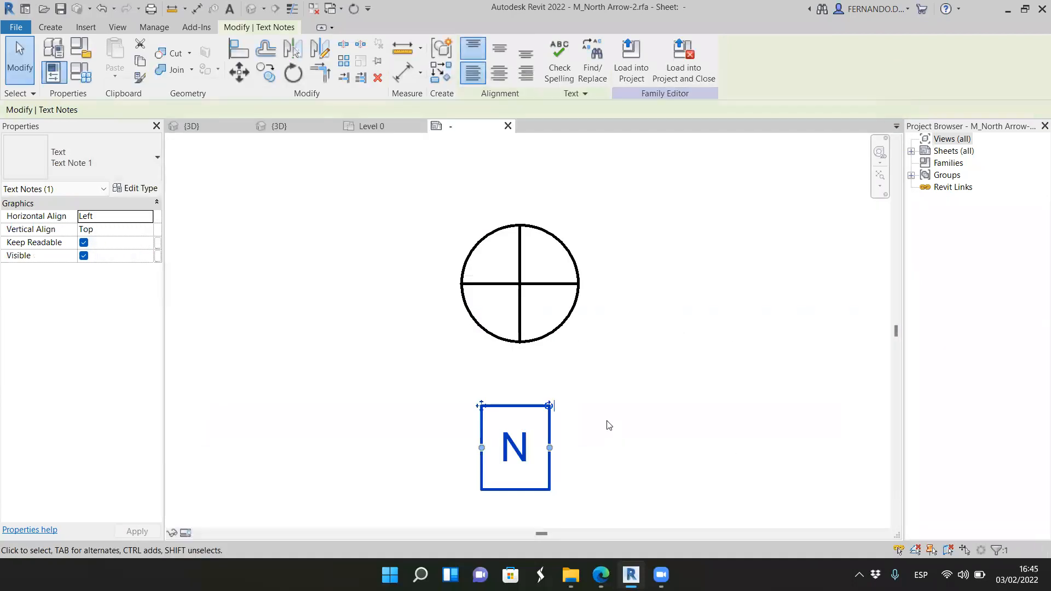
Step: Move the "N" text up so it sits just beneath the circle's vertical line
click(539, 415)
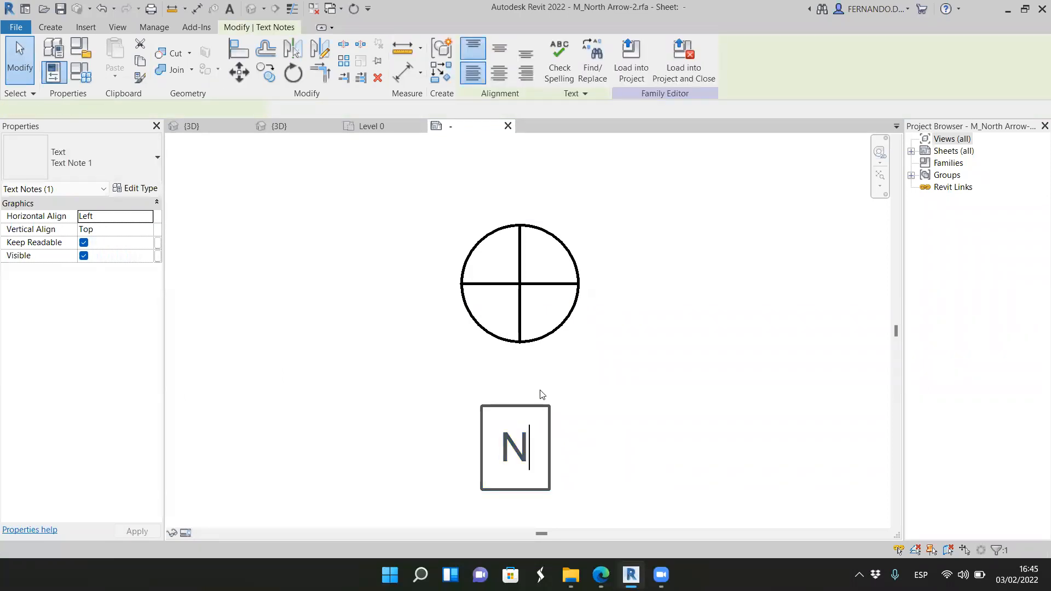
click(481, 423)
drag(481, 406, 481, 337)
click(680, 425)
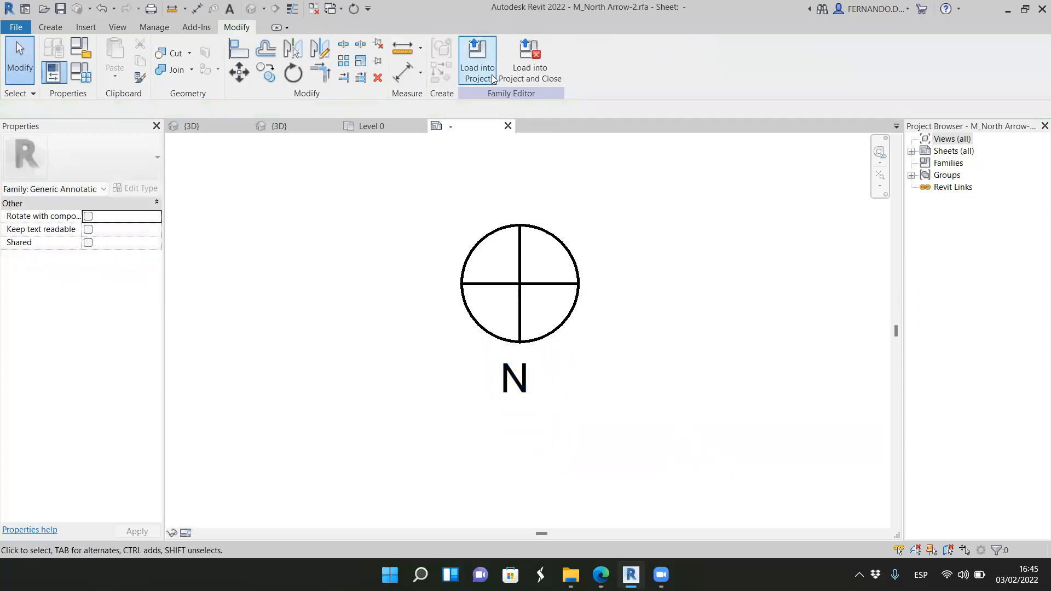
Step: Load the edited north arrow family into project 2022-02-03.rvt, overwriting the existing version
click(477, 63)
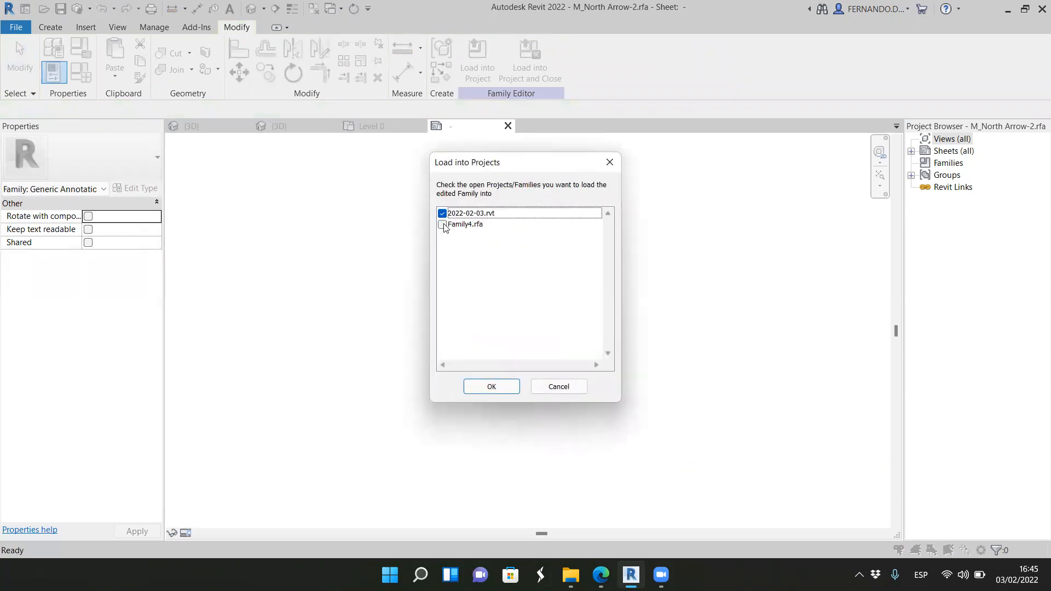
click(474, 389)
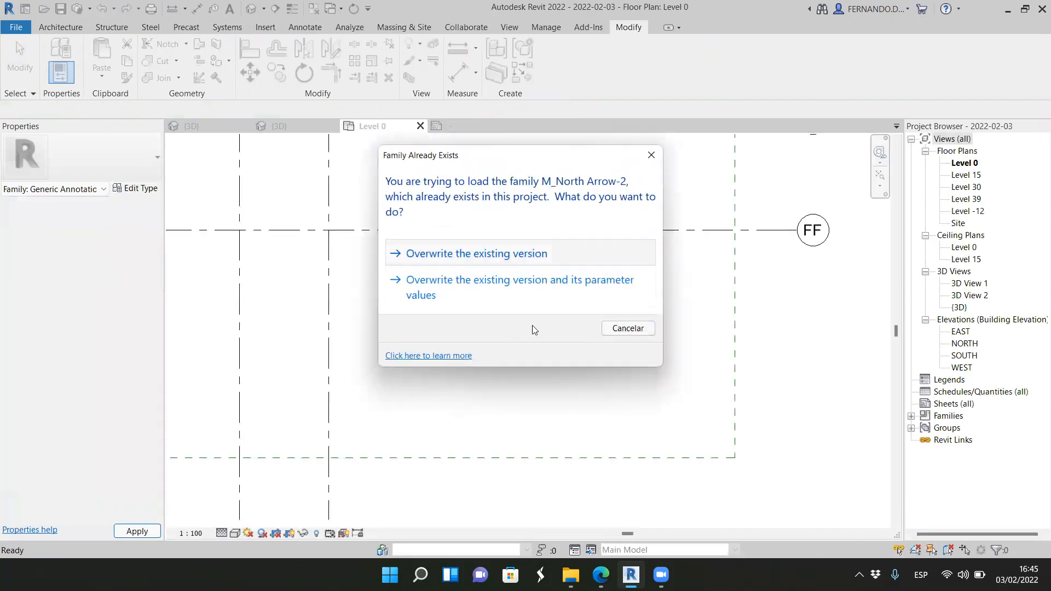
click(524, 255)
Step: Check the updated north arrow symbol and the facades' position around the building in the Level 0 plan
scroll(544, 402, up, 2)
scroll(554, 369, up, 1)
scroll(550, 366, down, 5)
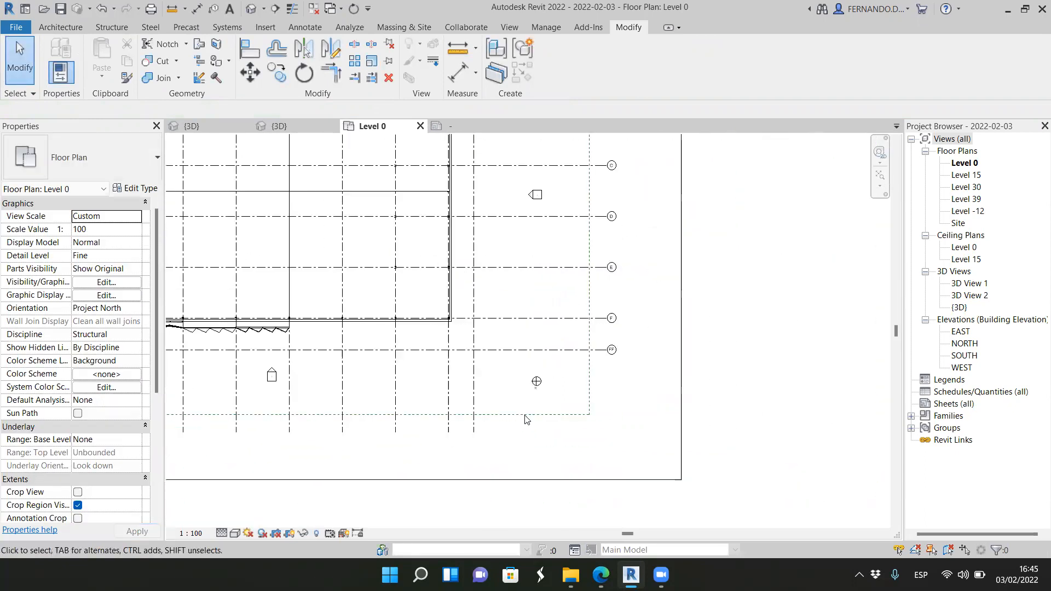
scroll(490, 379, up, 2)
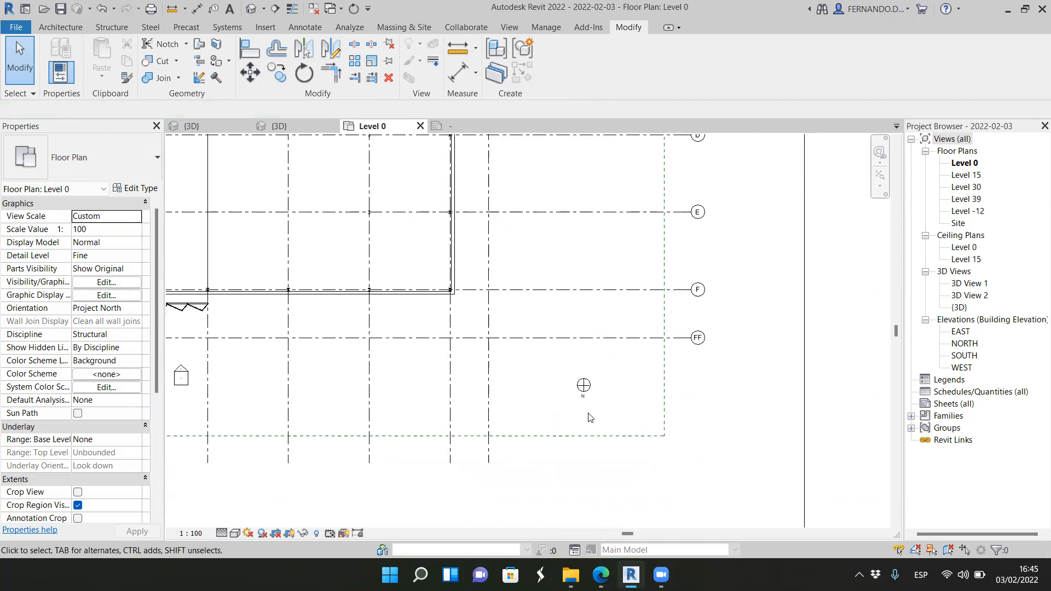
scroll(588, 448, down, 3)
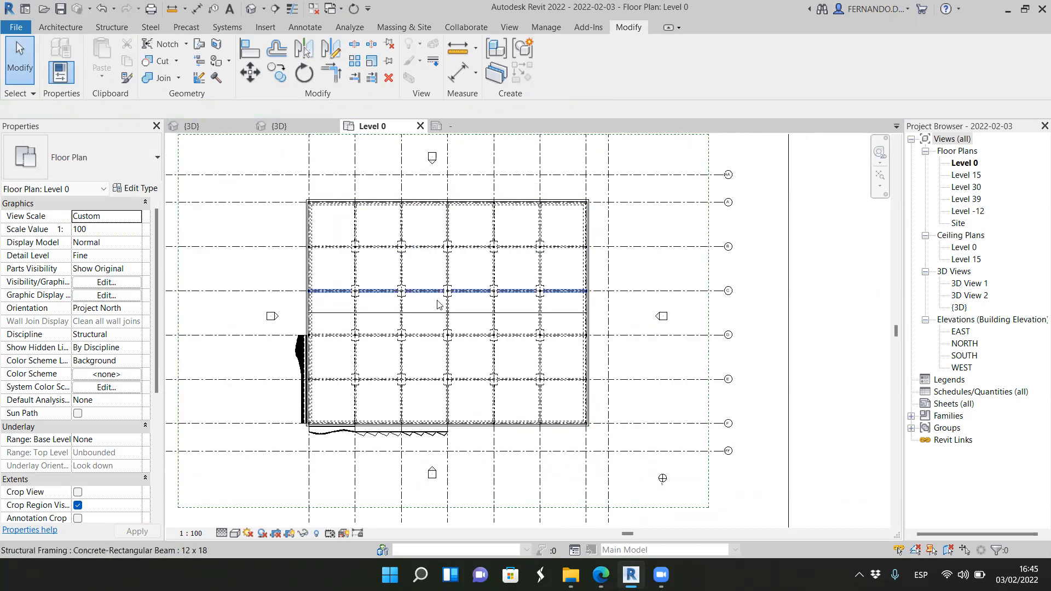
scroll(451, 372, down, 1)
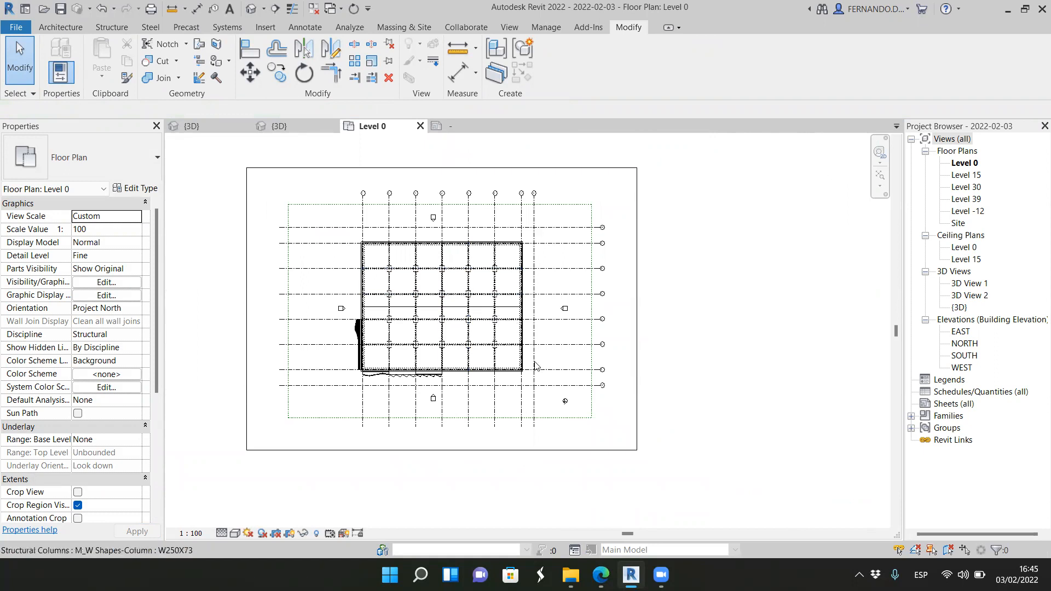
scroll(563, 405, up, 2)
scroll(567, 423, up, 3)
scroll(579, 345, down, 2)
scroll(578, 345, down, 3)
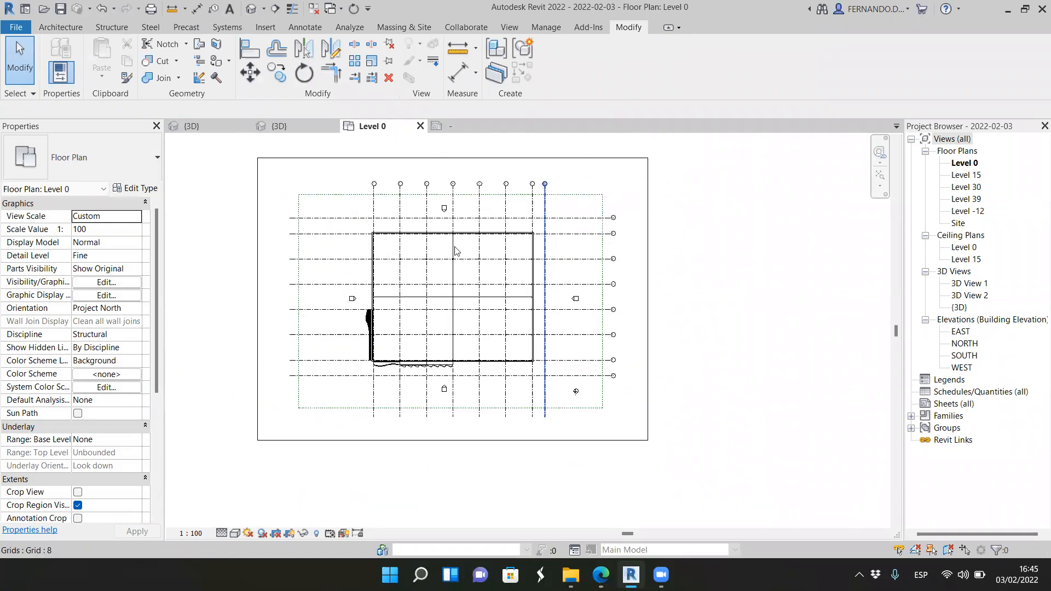
scroll(463, 435, up, 2)
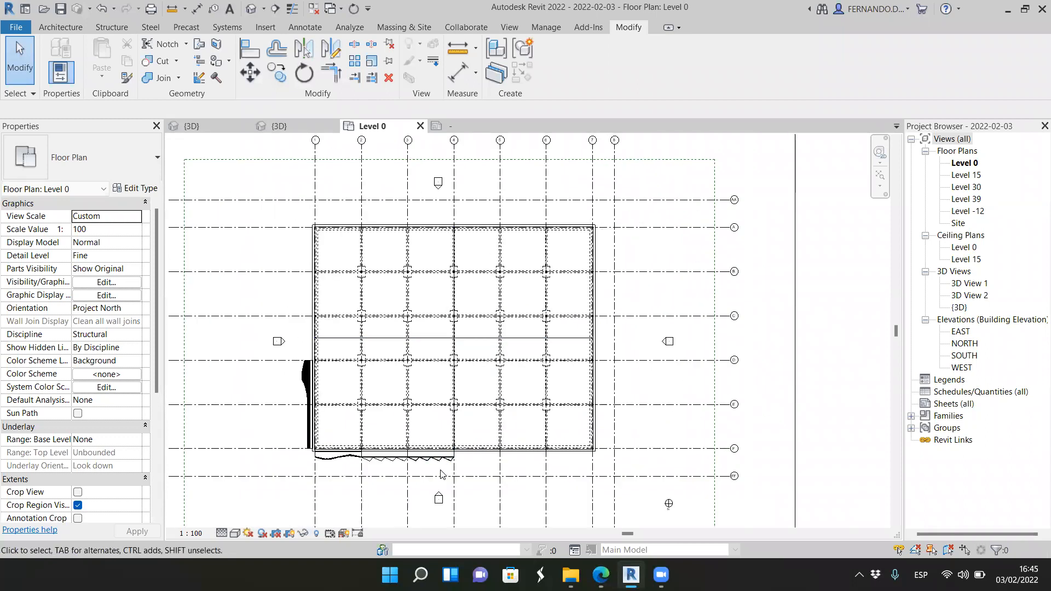
scroll(427, 460, up, 2)
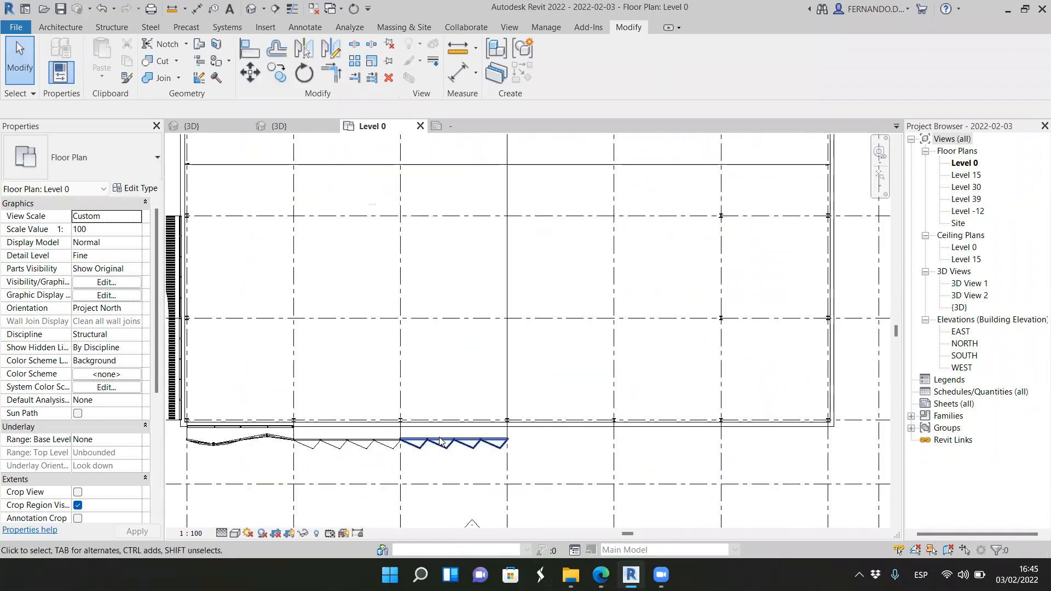
scroll(445, 396, down, 1)
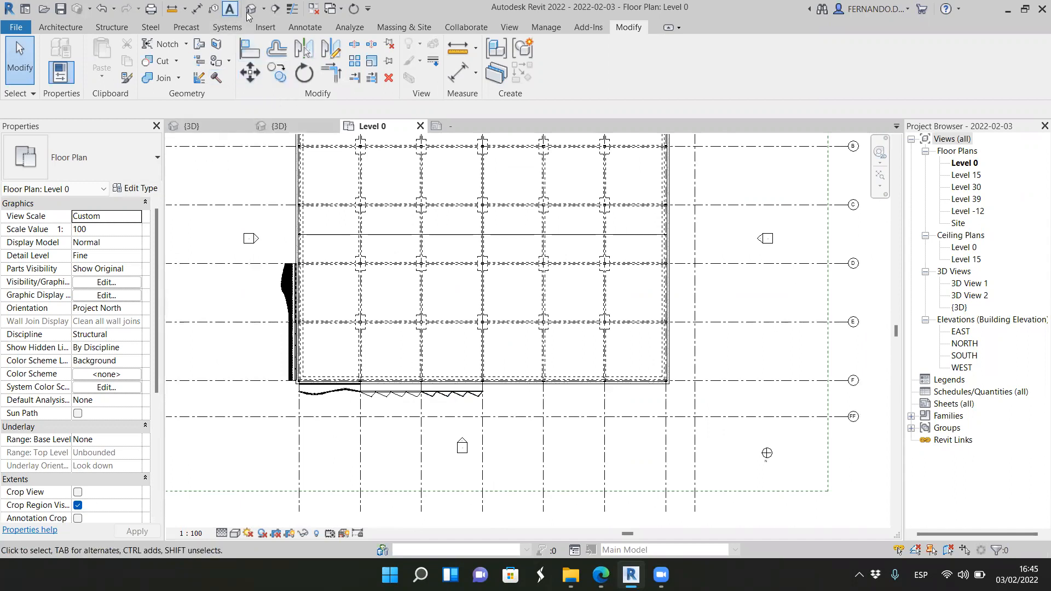
Step: Place a camera below the building in the Level 0 plan, aimed along the facade at the building's lower left corner
click(264, 11)
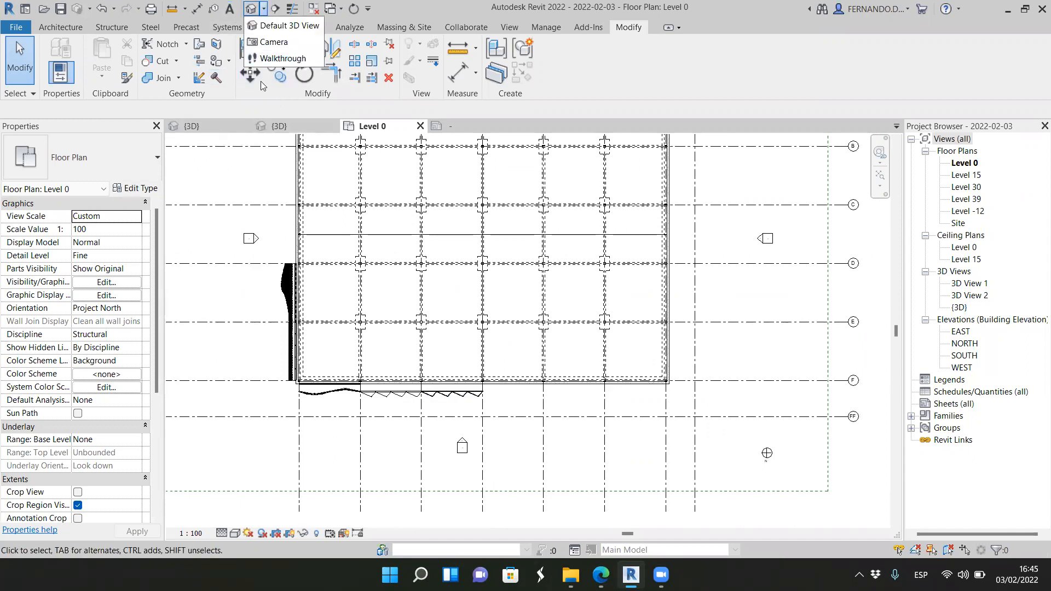
click(279, 41)
click(527, 446)
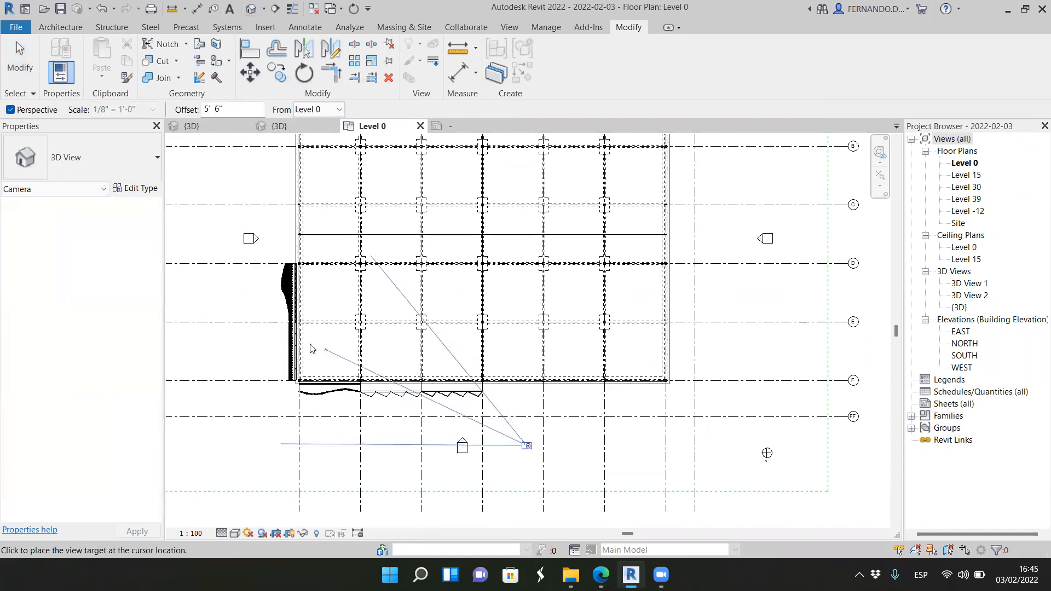
click(304, 388)
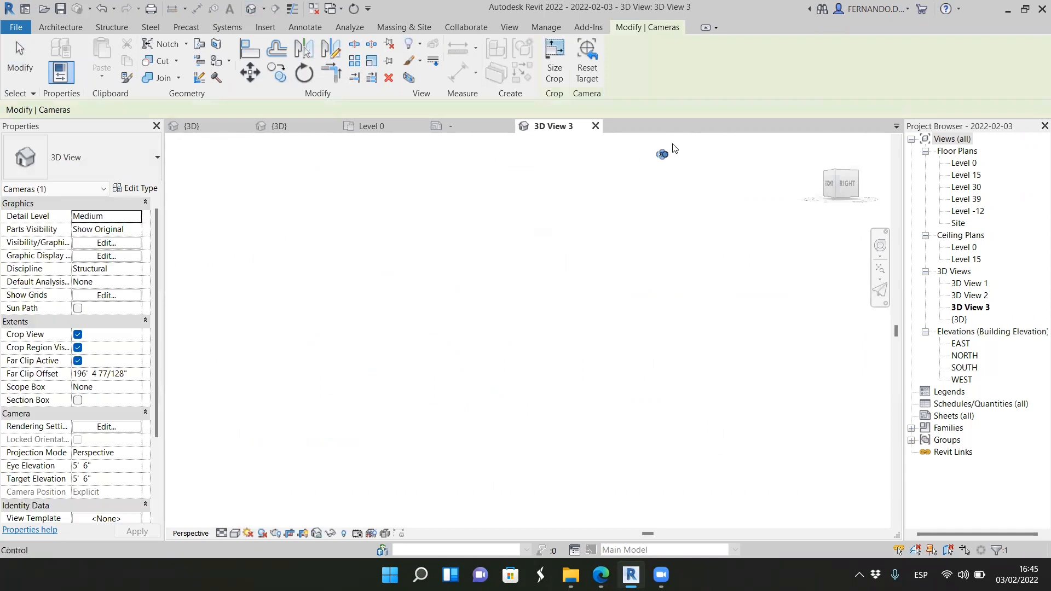
Step: Enlarge the camera view's crop region sideways and upward to include the facade and the arched roof
scroll(667, 138, up, 1)
scroll(649, 197, up, 6)
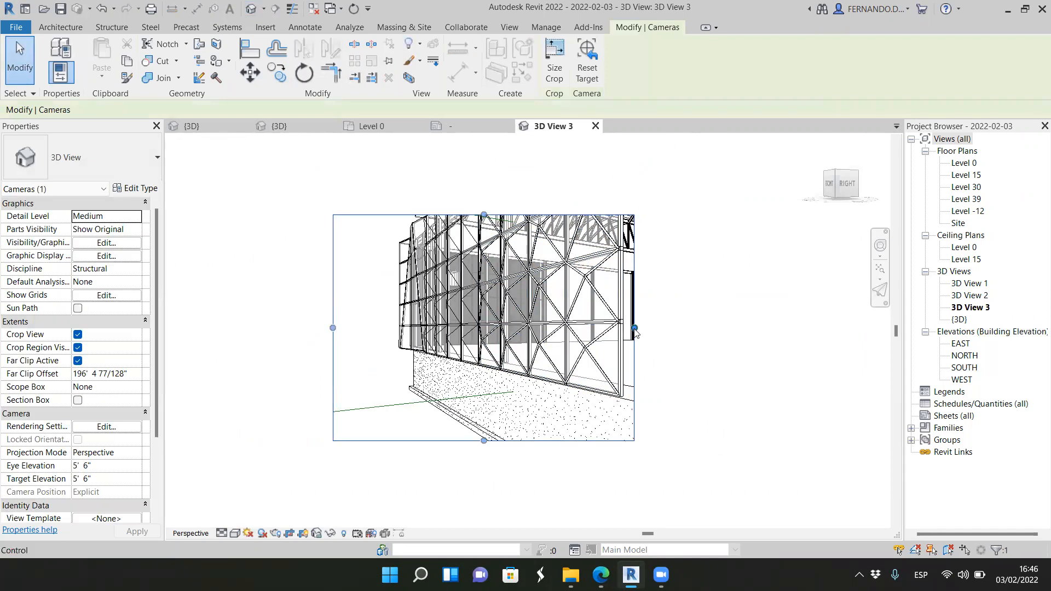
drag(635, 331, 821, 329)
drag(582, 159, 577, 133)
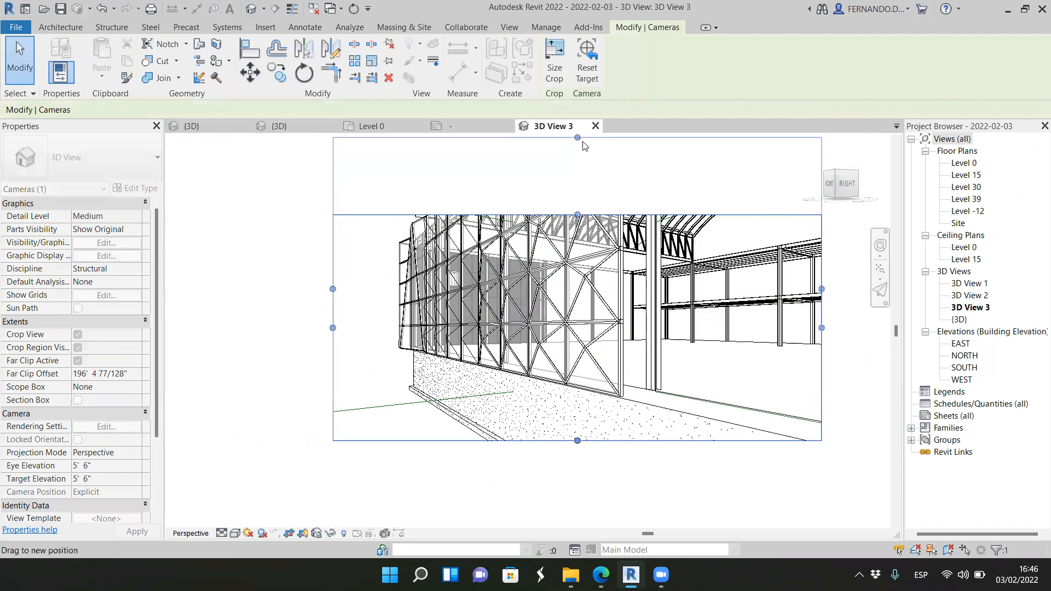
scroll(527, 416, down, 5)
drag(544, 302, 546, 254)
drag(454, 336, 441, 333)
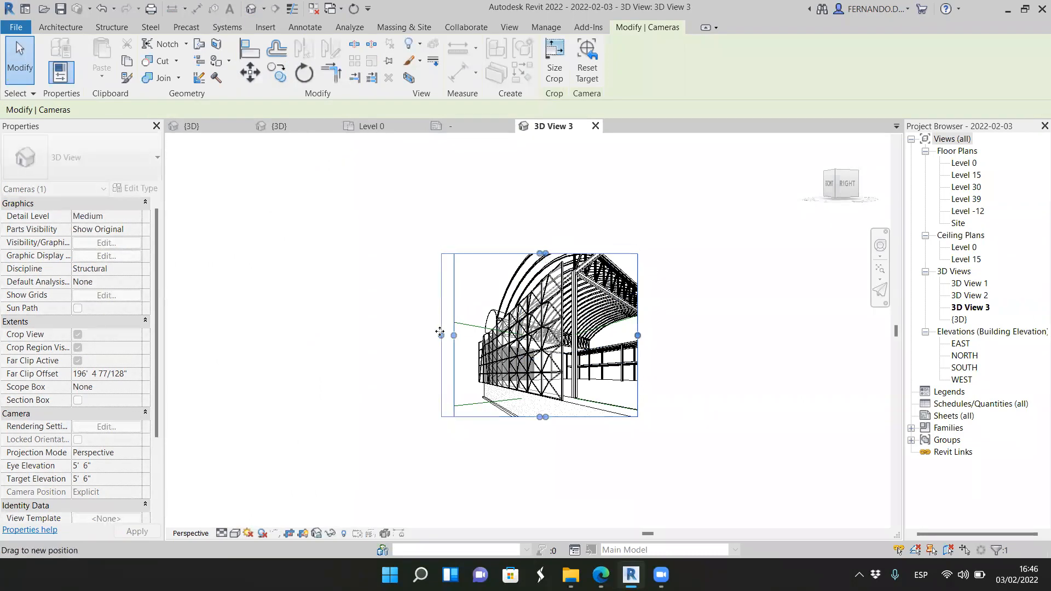
drag(536, 409, 537, 410)
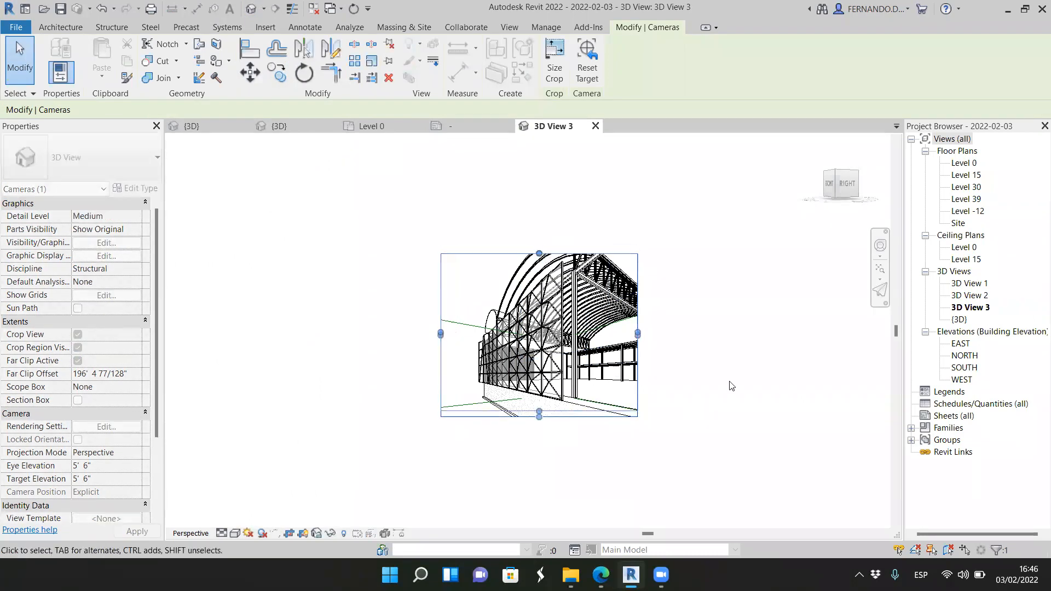
click(730, 387)
scroll(601, 340, up, 7)
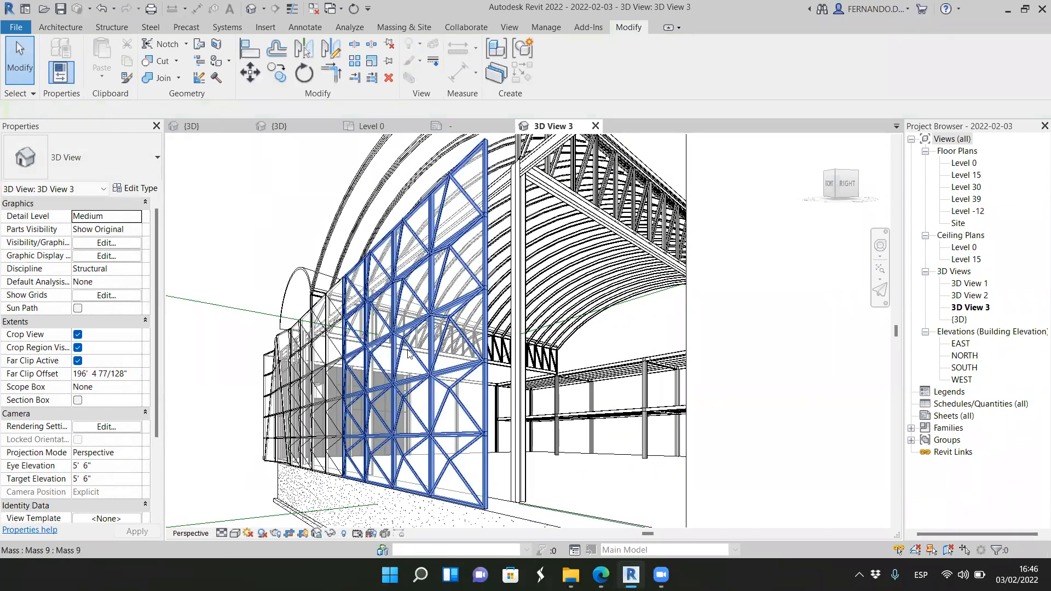
scroll(408, 353, down, 2)
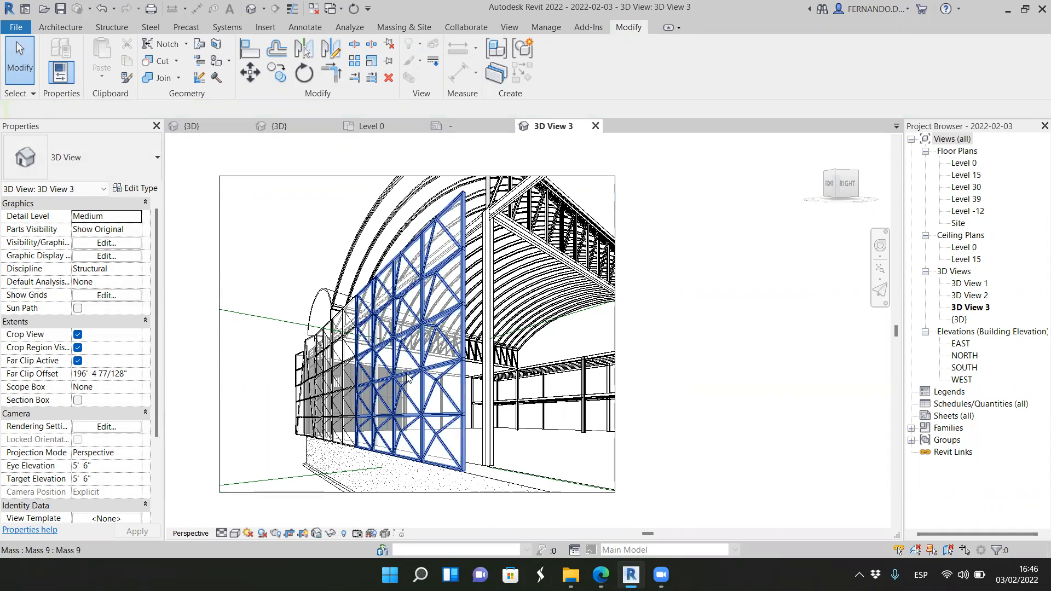
Step: Examine the triangulated facade segment nearest the camera and the smaller segments behind it in the perspective view
scroll(400, 339, up, 2)
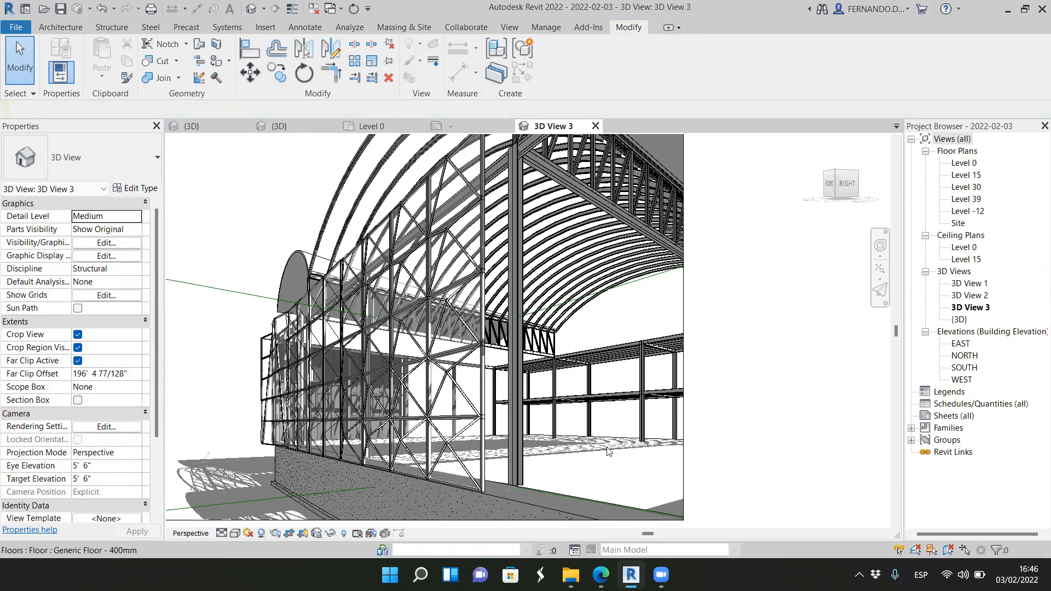
click(483, 465)
click(709, 429)
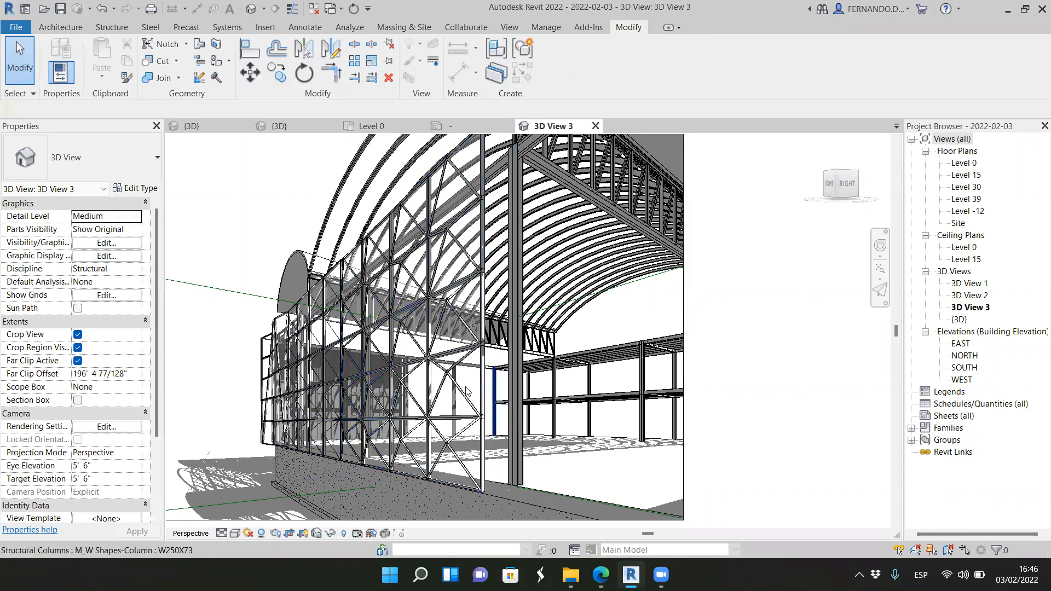
scroll(714, 374, up, 5)
scroll(714, 374, down, 4)
scroll(314, 439, up, 5)
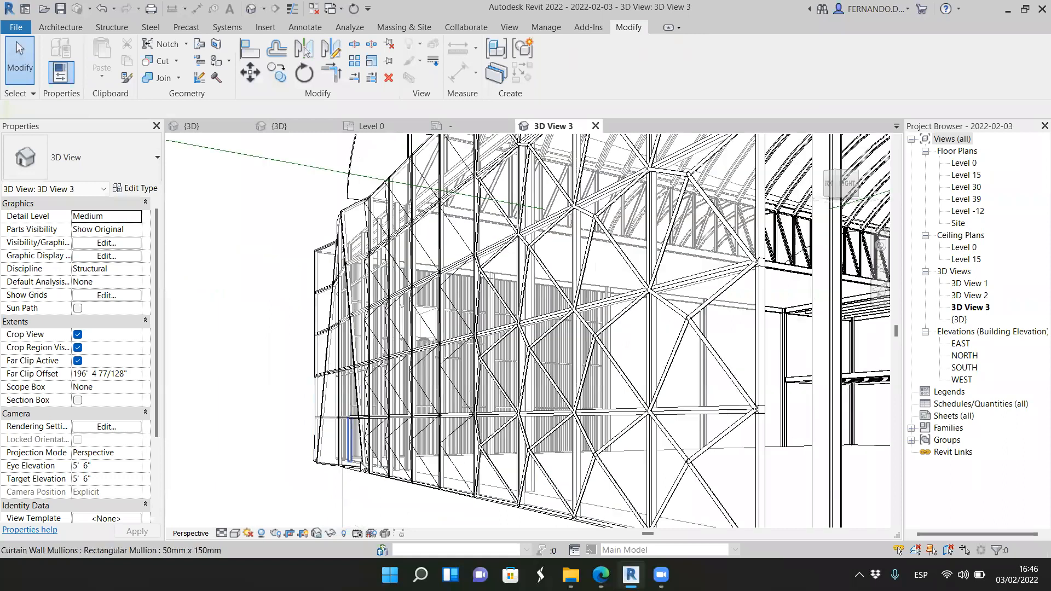
scroll(476, 499, down, 2)
Step: Select the middle and far corner facade masses in turn to check their extents and joints, and clear the selection
click(474, 512)
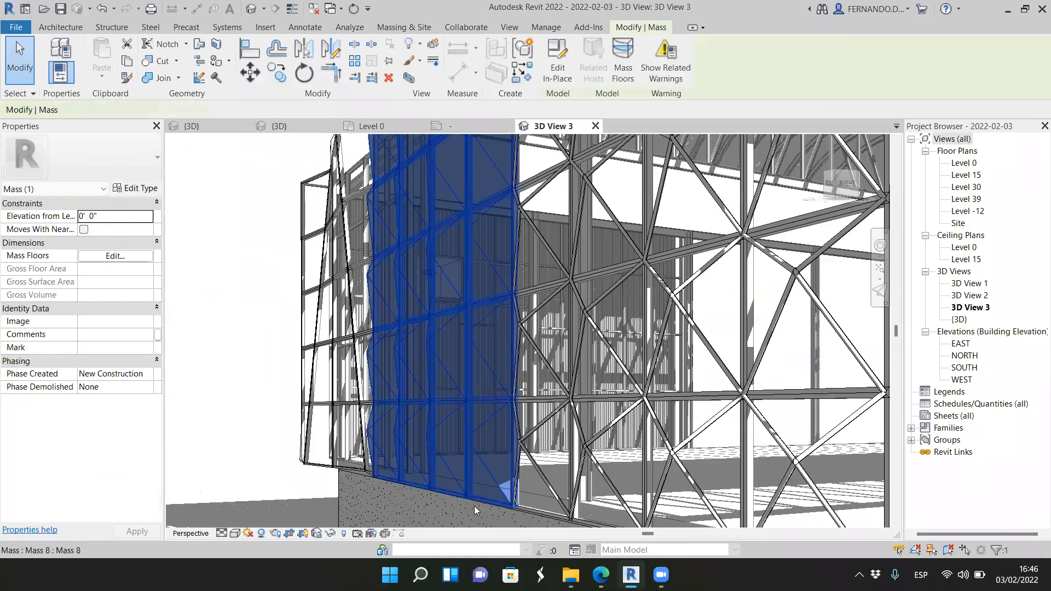
scroll(474, 506, up, 3)
scroll(526, 455, down, 2)
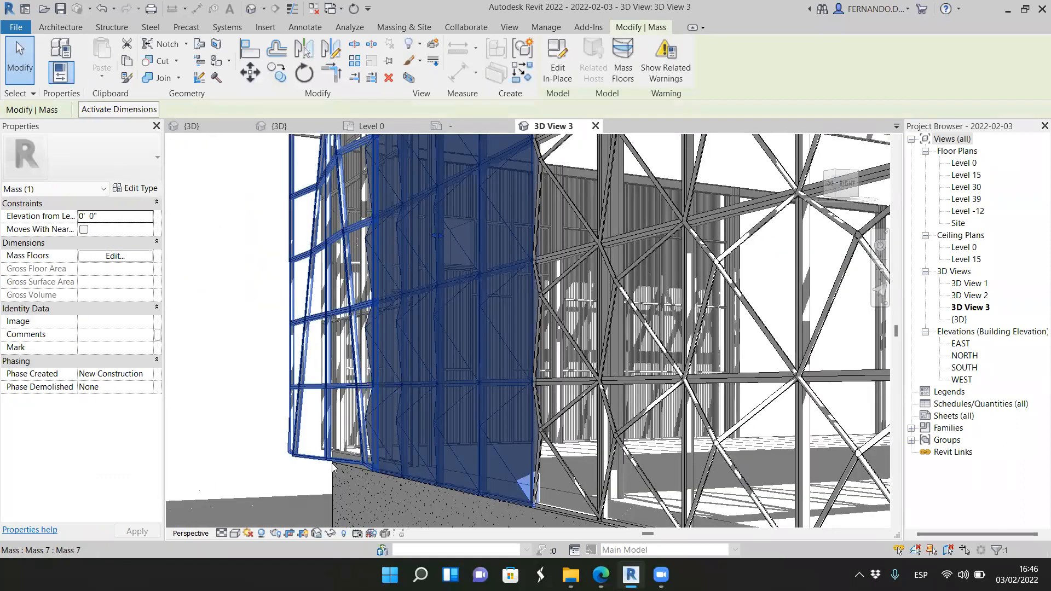
click(333, 461)
scroll(448, 497, down, 1)
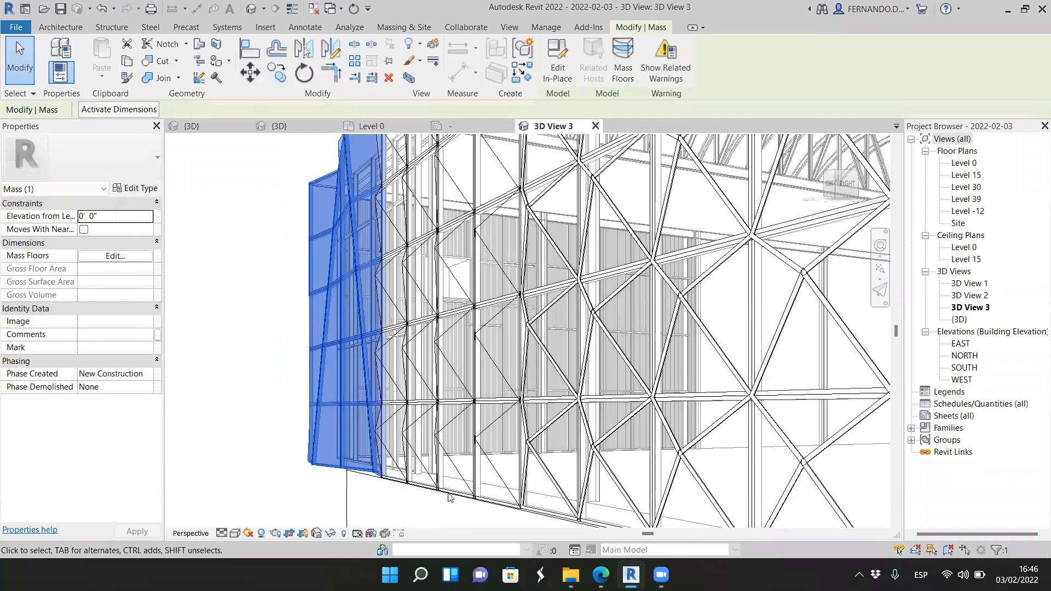
scroll(289, 335, down, 2)
scroll(307, 189, up, 1)
scroll(308, 209, up, 1)
scroll(321, 213, up, 1)
scroll(338, 220, up, 1)
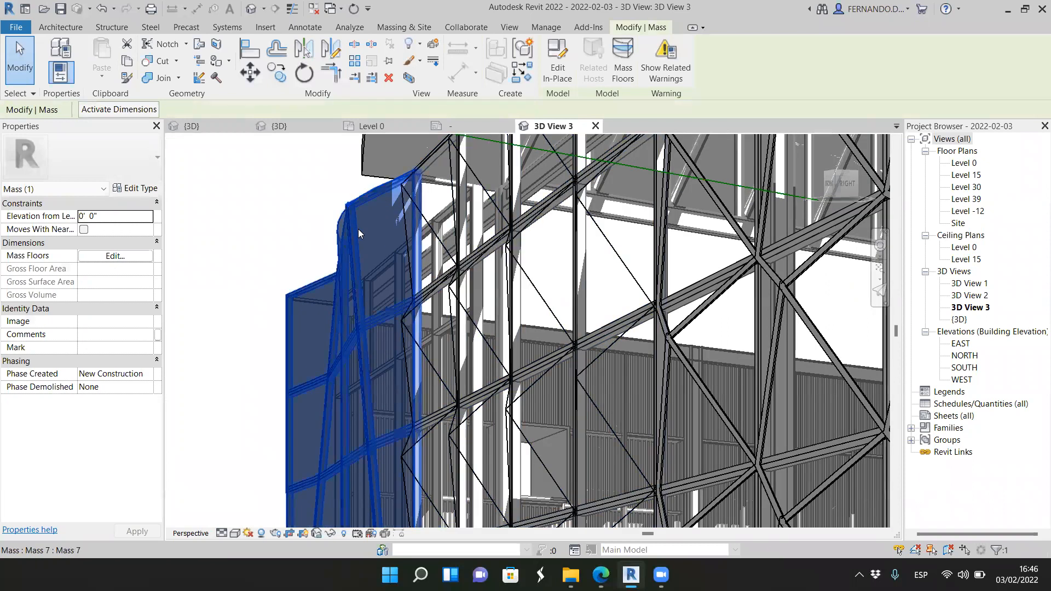
scroll(392, 214, down, 2)
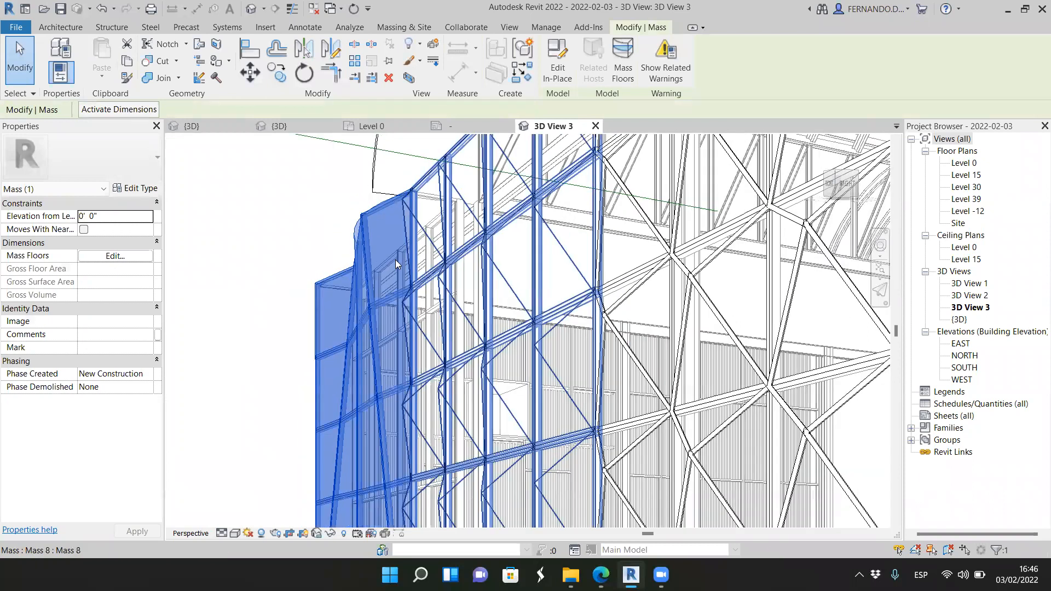
scroll(399, 275, down, 3)
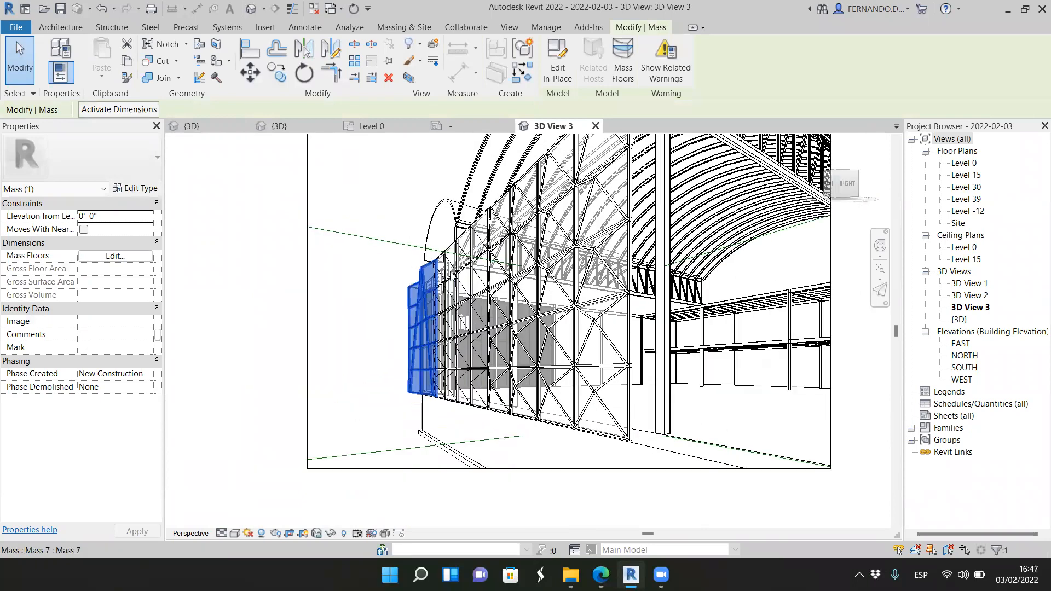
click(387, 423)
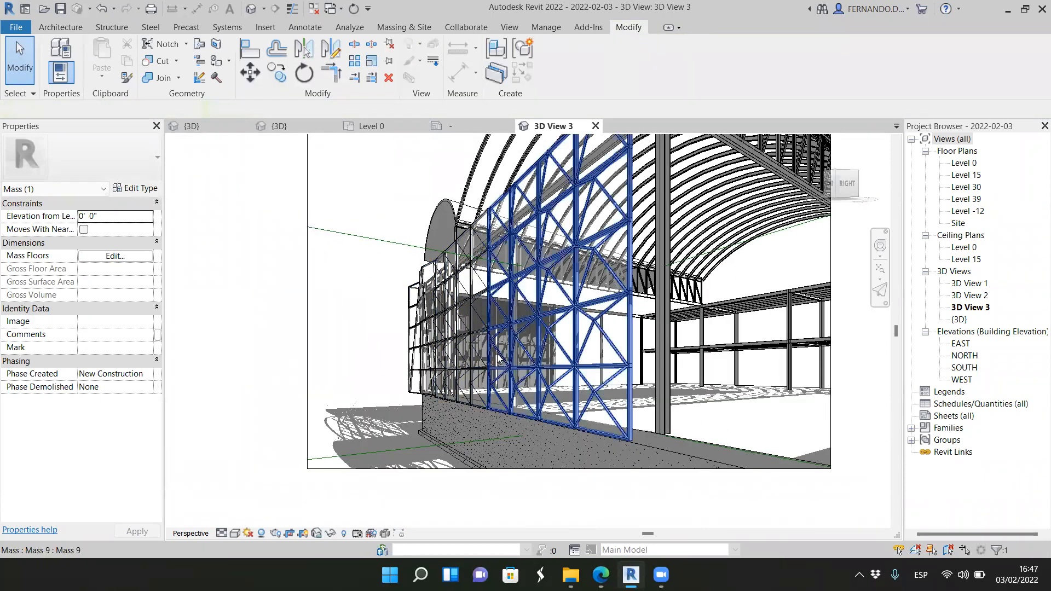
Step: Examine the facade's triangulated framing, its base along the foundation wall and its relation to the arched roof in the camera view
scroll(522, 356, up, 5)
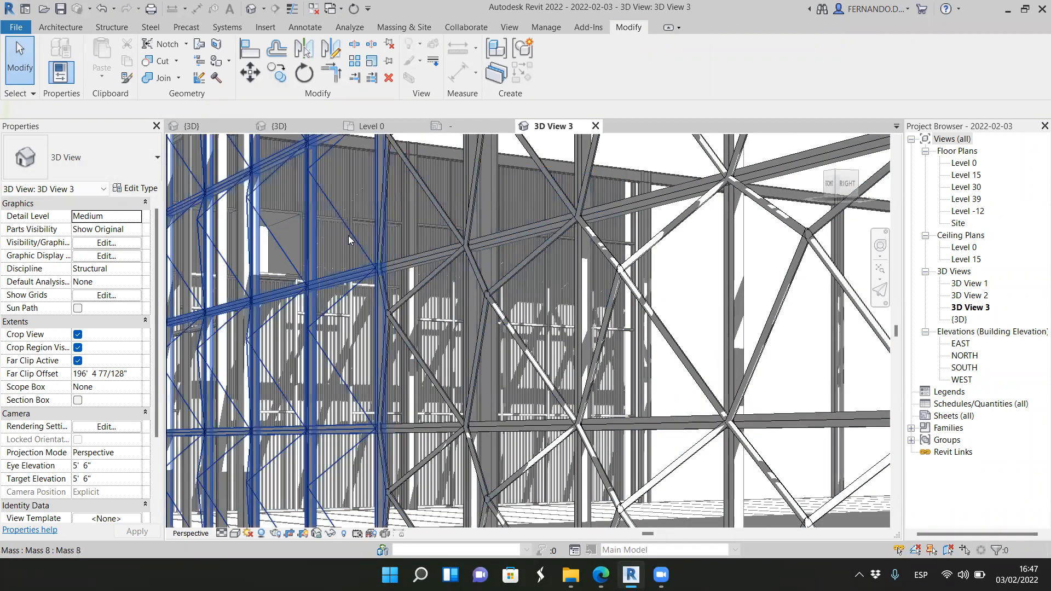
scroll(444, 339, down, 4)
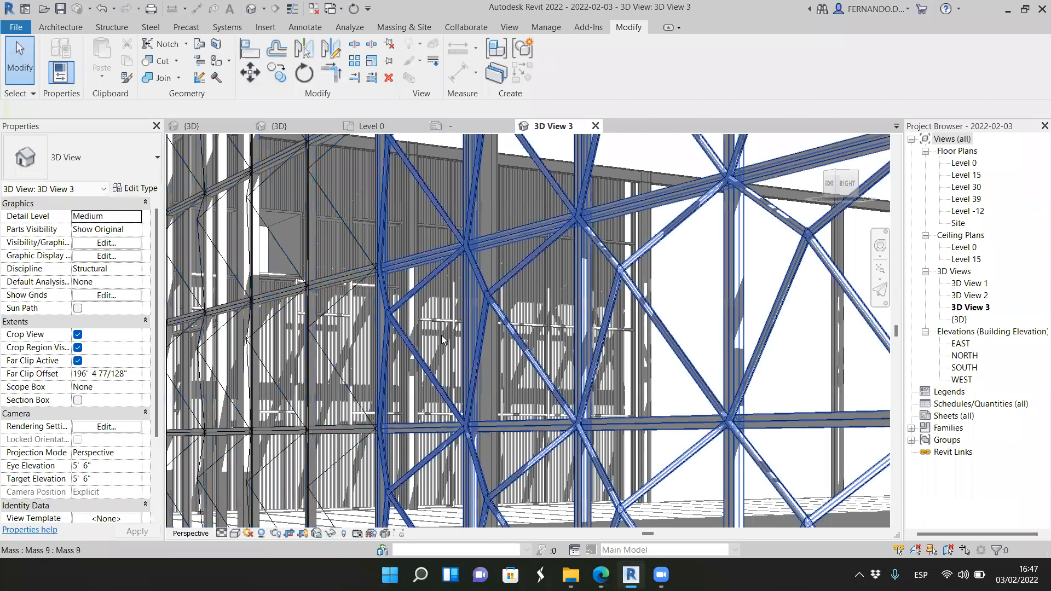
scroll(445, 338, down, 2)
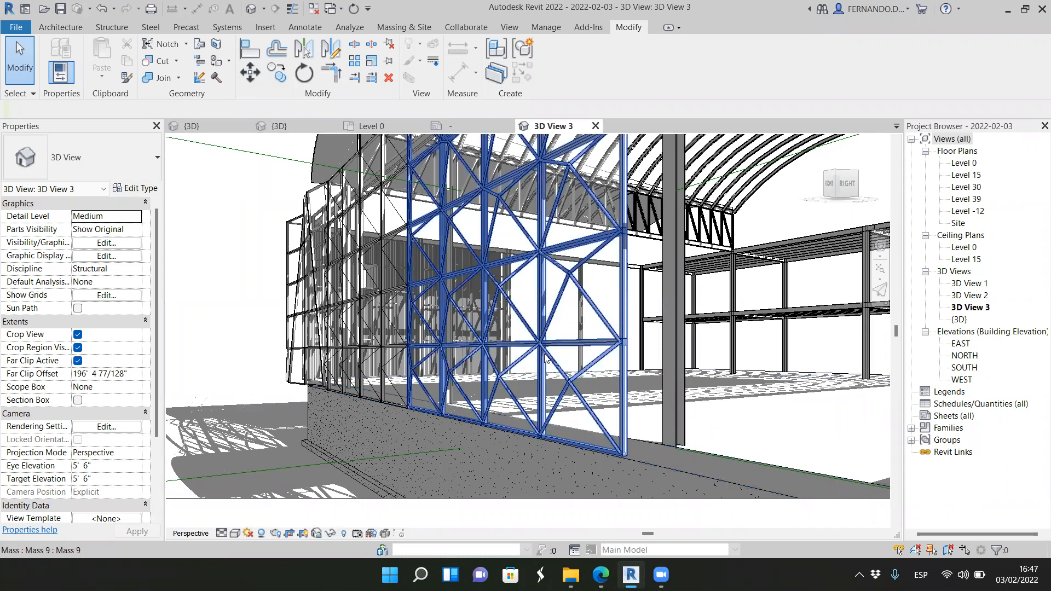
scroll(513, 262, down, 2)
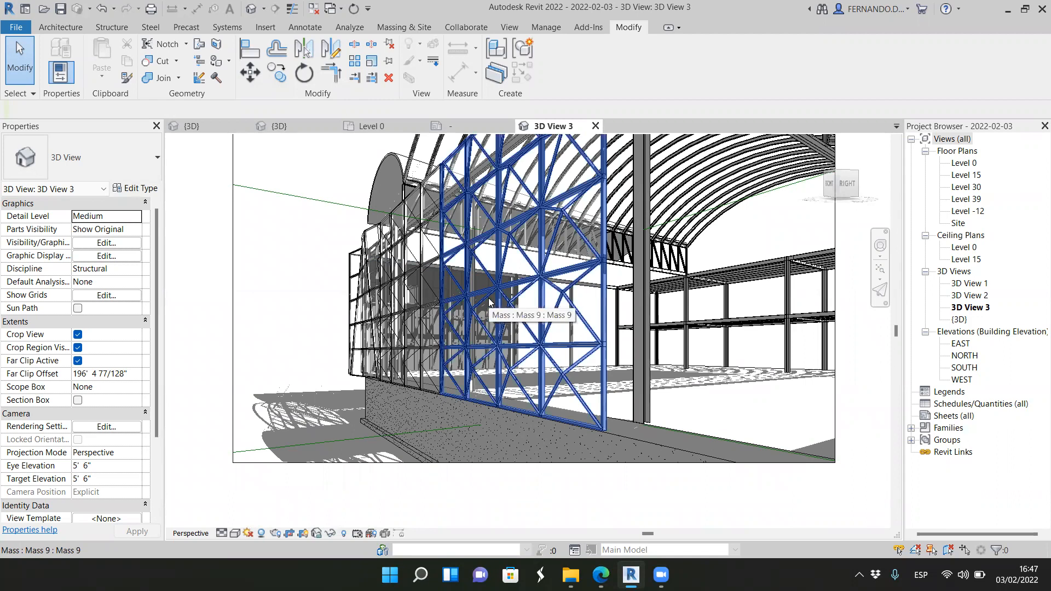
scroll(552, 314, up, 2)
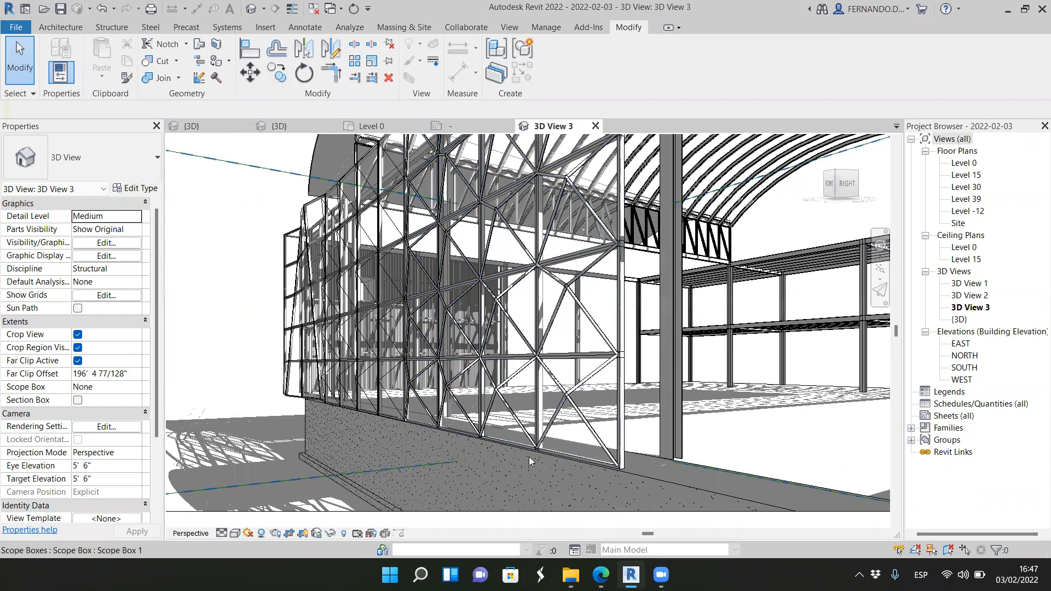
scroll(522, 449, up, 3)
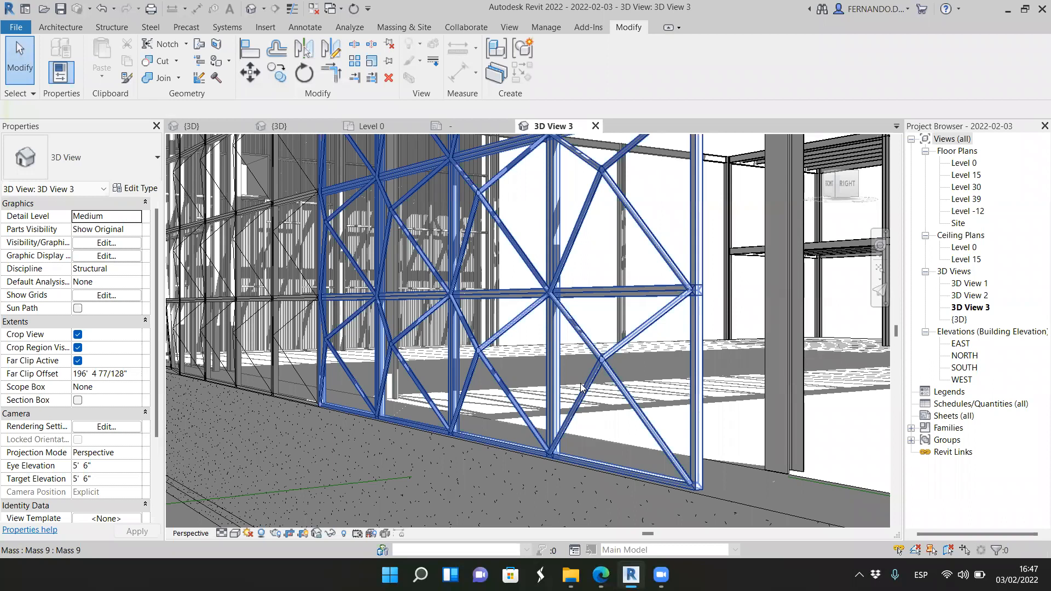
scroll(596, 384, down, 6)
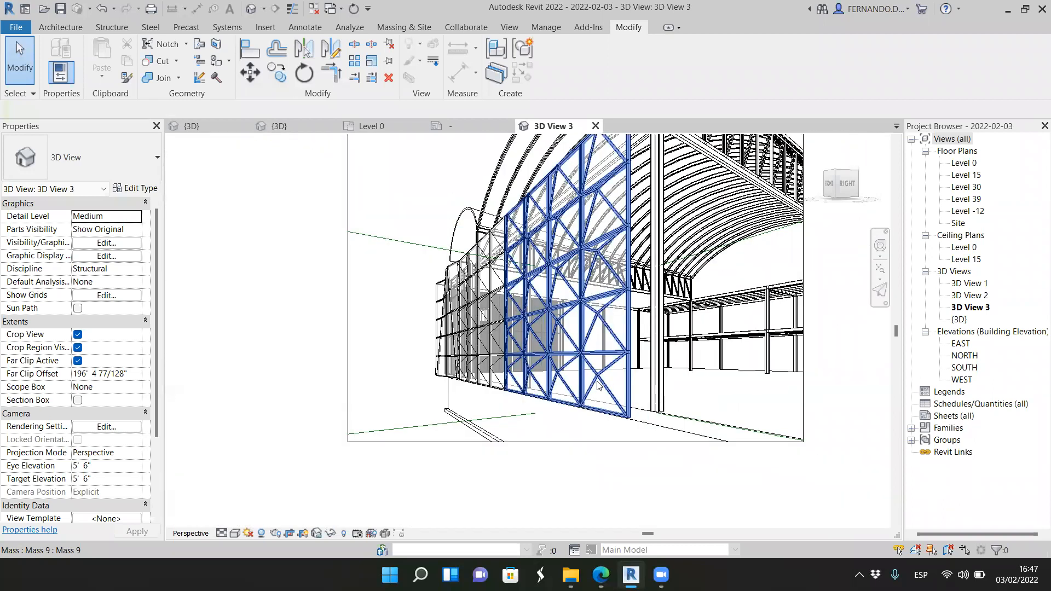
scroll(566, 420, up, 2)
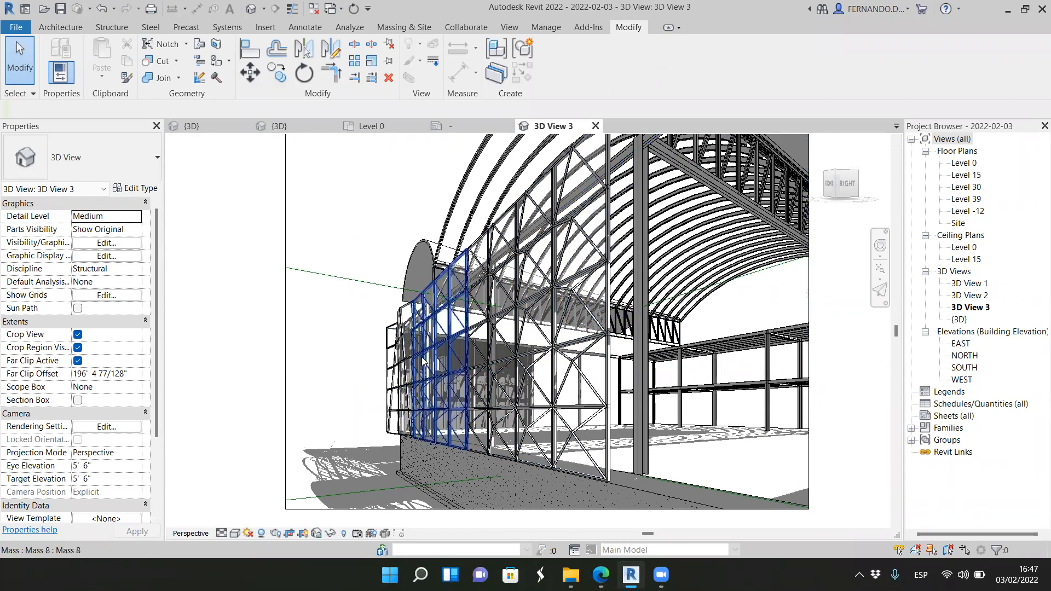
scroll(422, 372, up, 2)
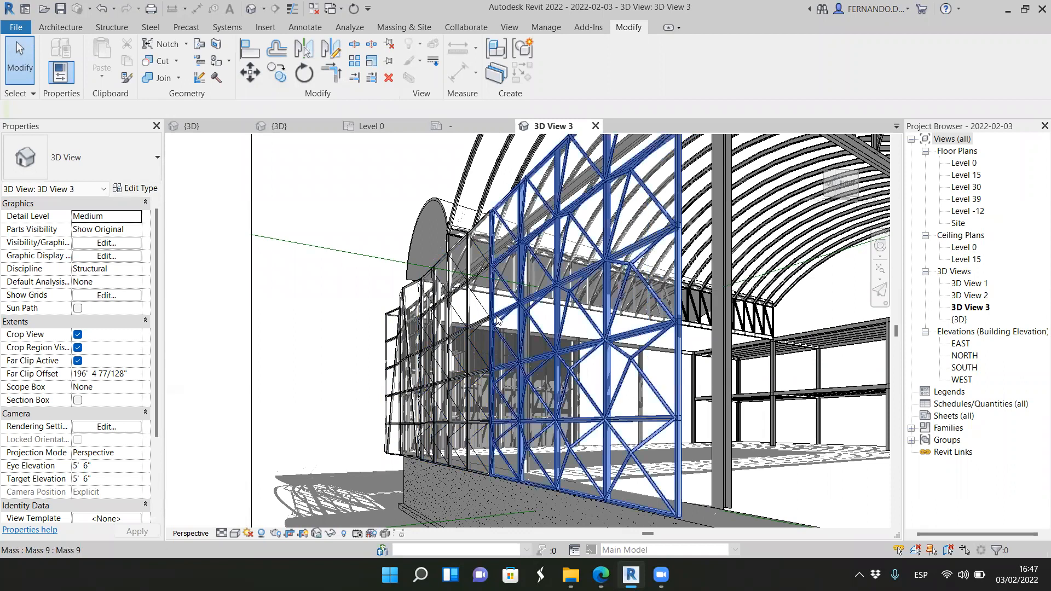
scroll(534, 336, down, 3)
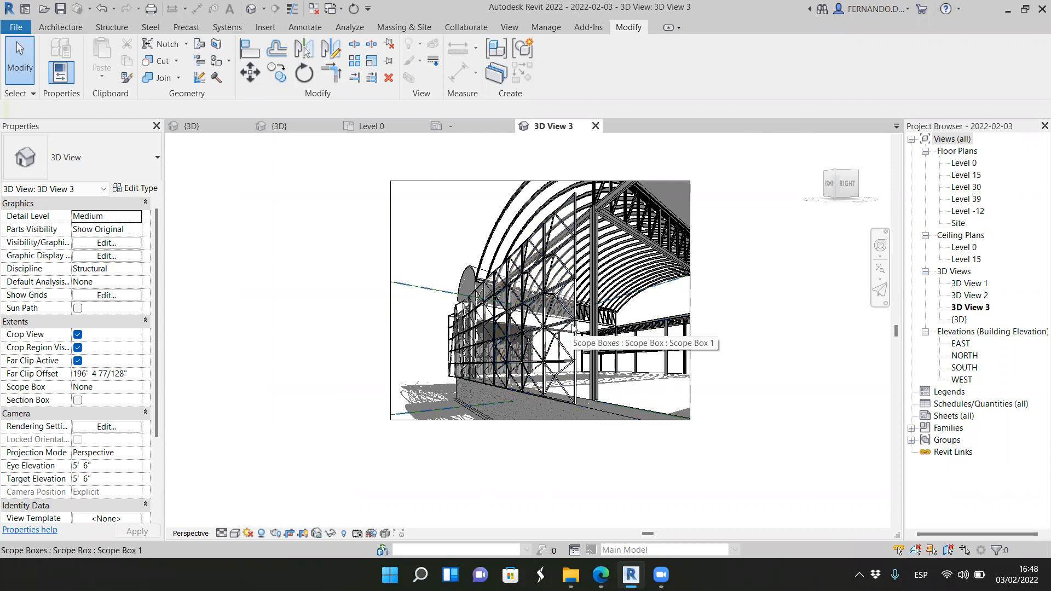
scroll(569, 328, up, 1)
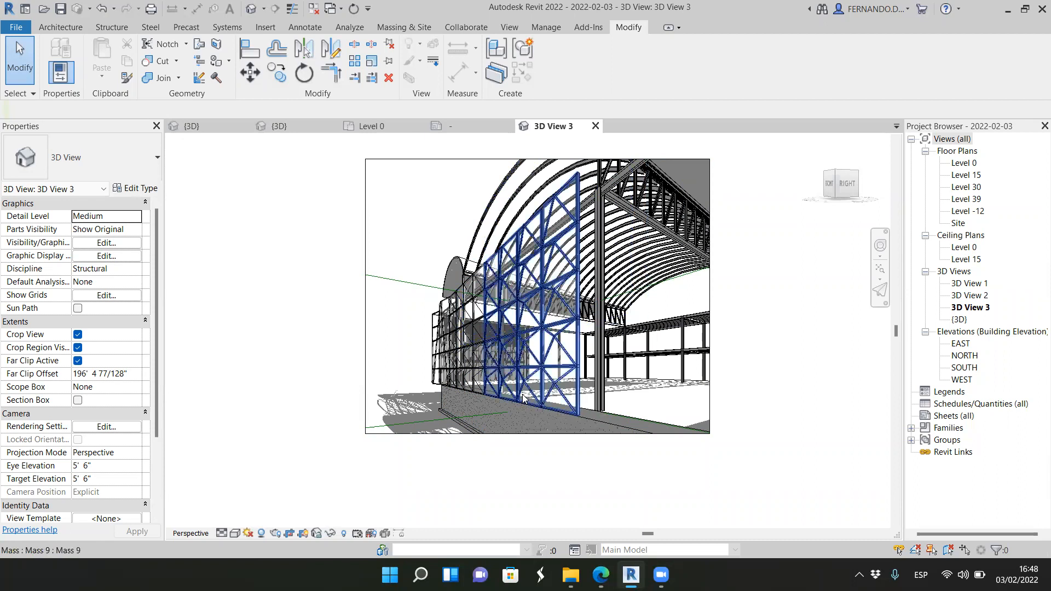
Step: Open the {3D} view and orient it isometrically from the top, front and right to show the whole building
click(200, 129)
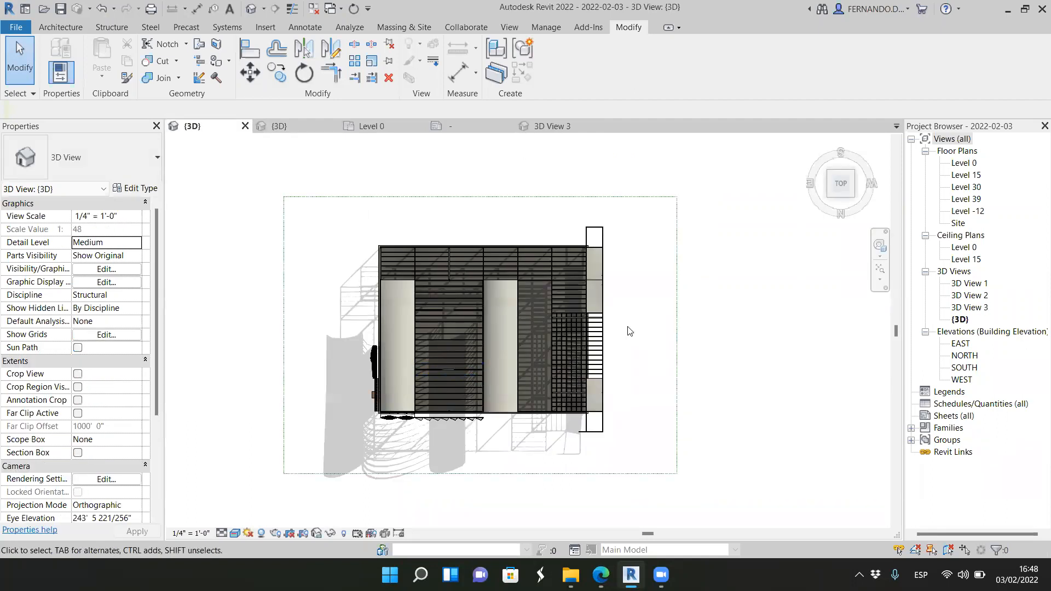
click(839, 202)
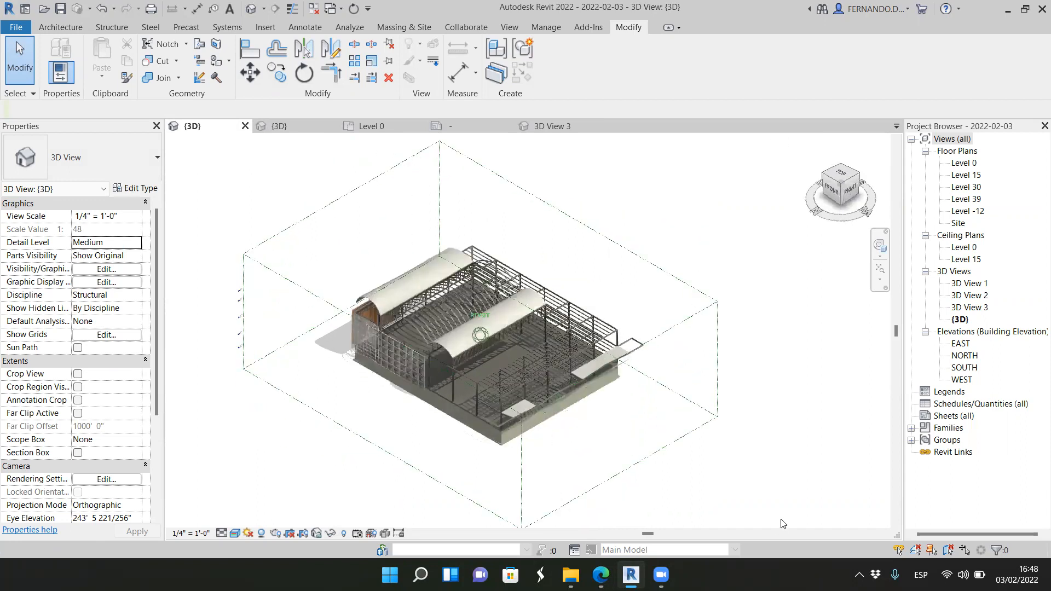
scroll(436, 306, up, 5)
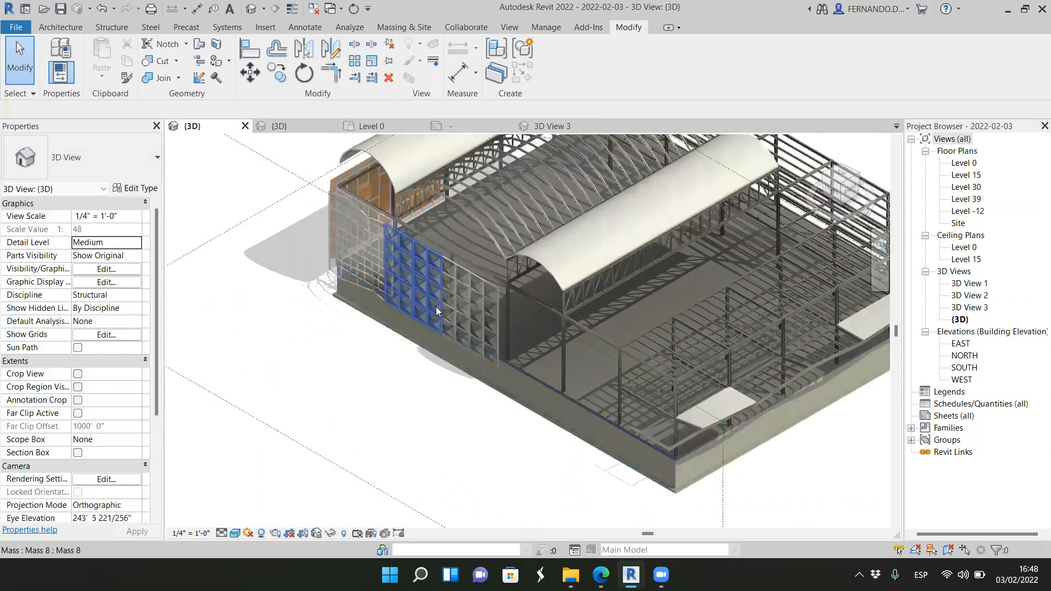
Step: Examine the facade segments along the building's front edge and their position relative to the roof structure and base wall
scroll(572, 367, up, 2)
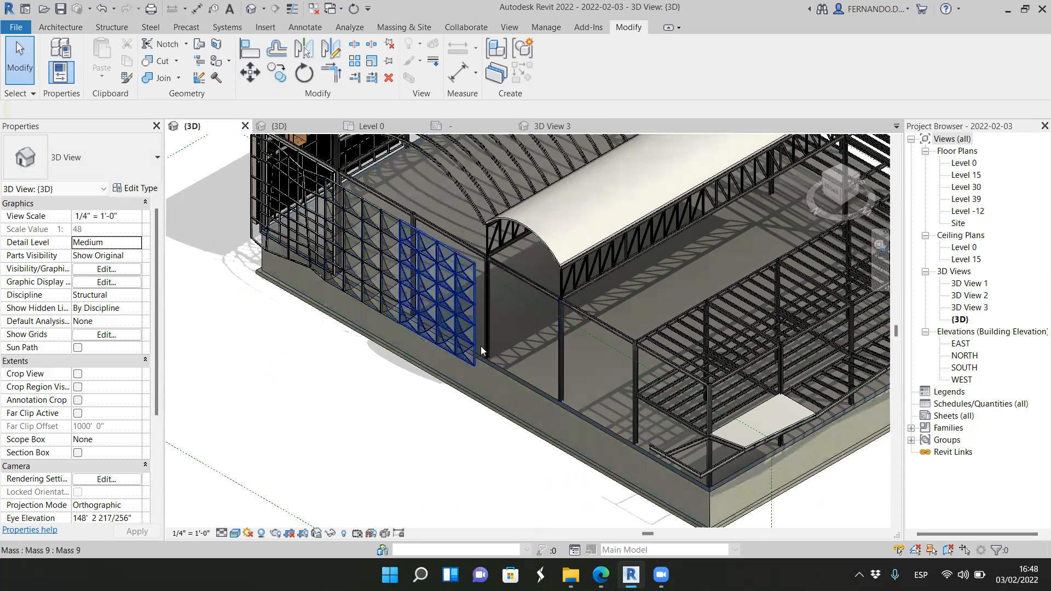
scroll(433, 301, down, 4)
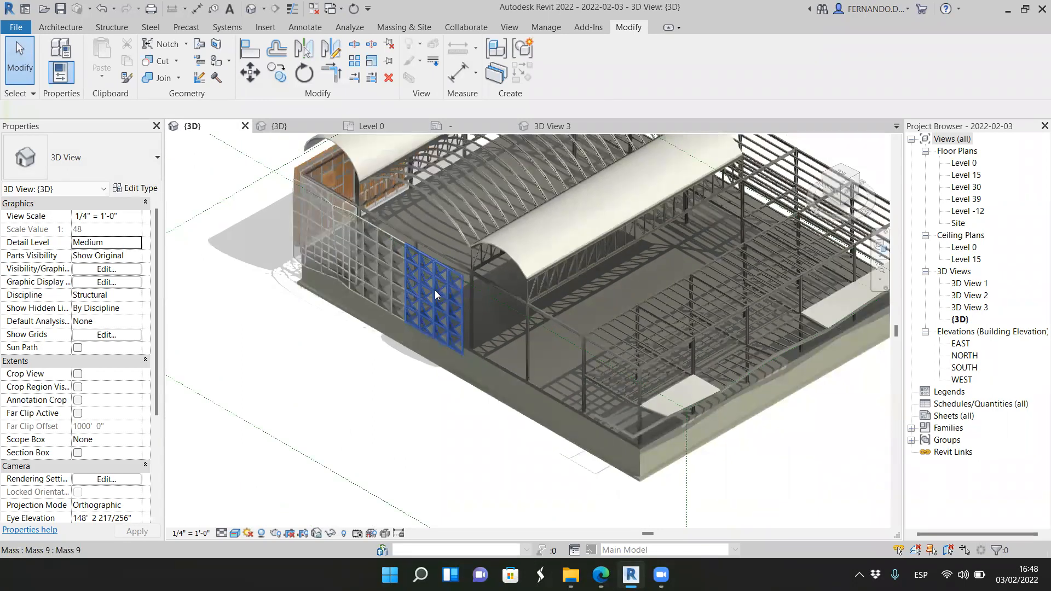
scroll(278, 209, up, 4)
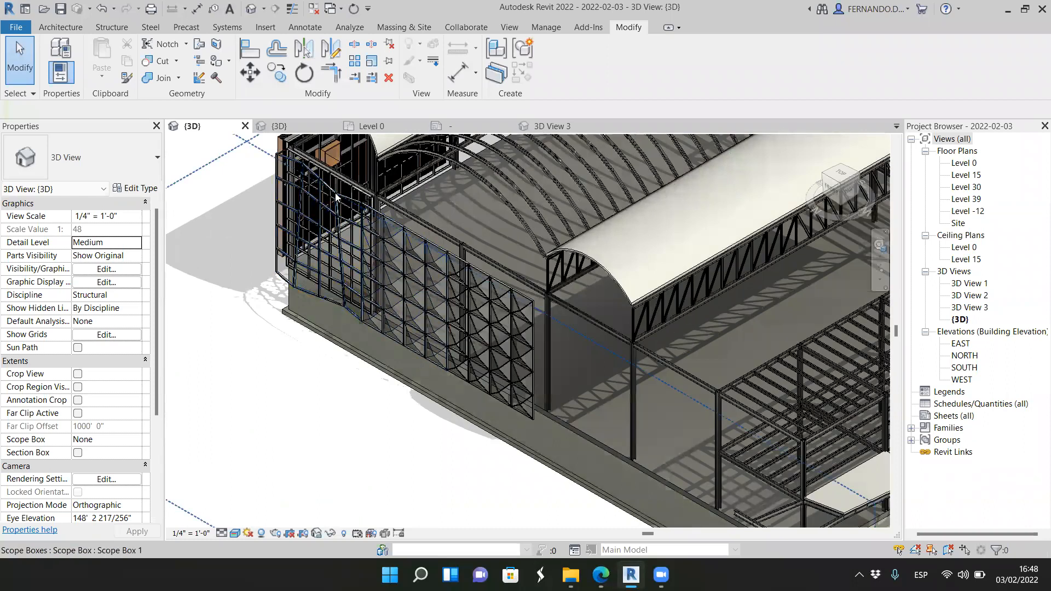
scroll(332, 196, up, 1)
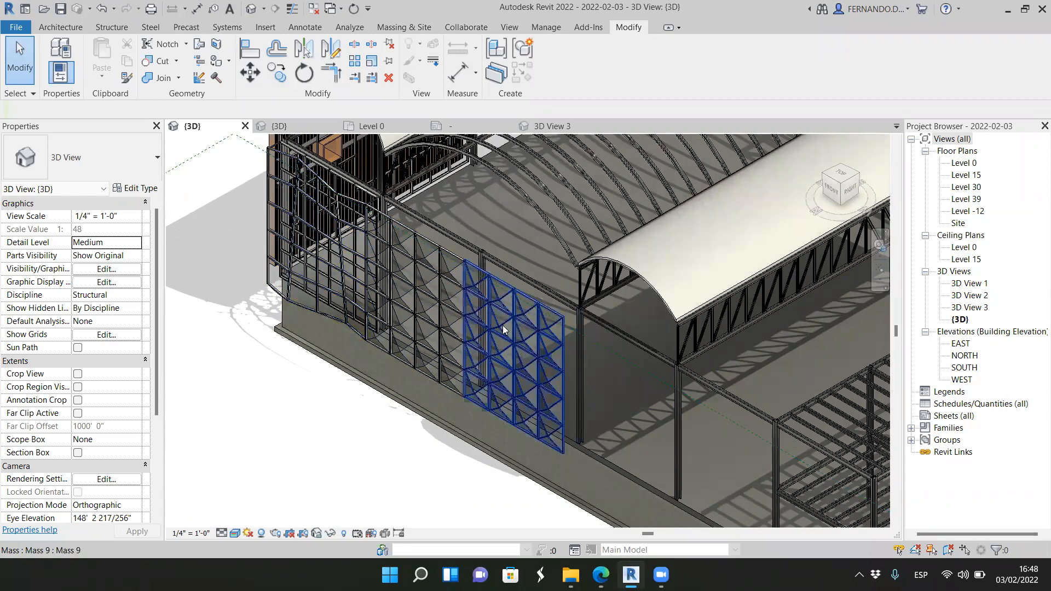
scroll(513, 324, down, 1)
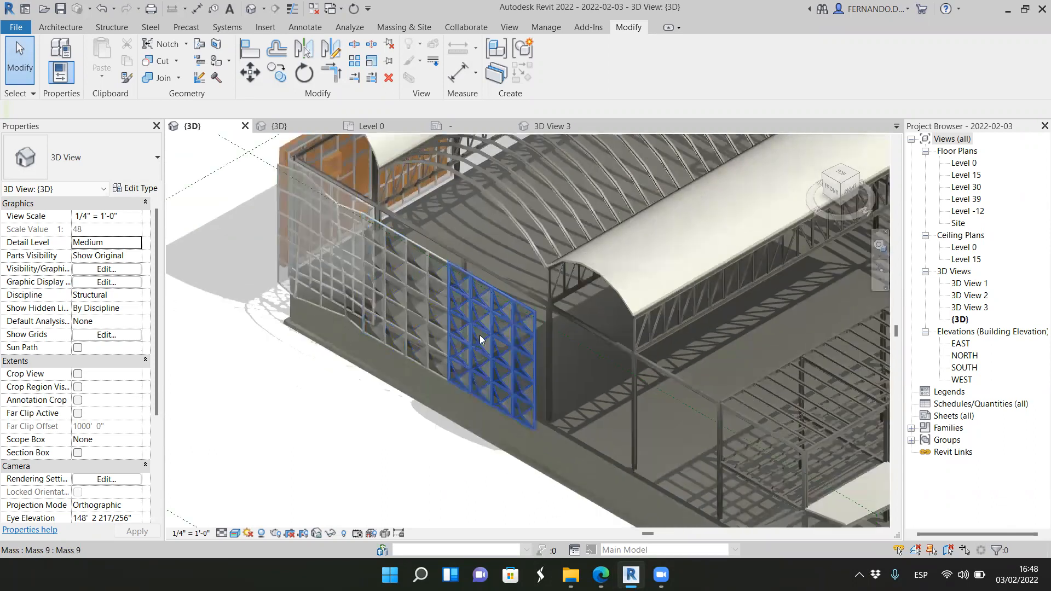
scroll(430, 313, down, 4)
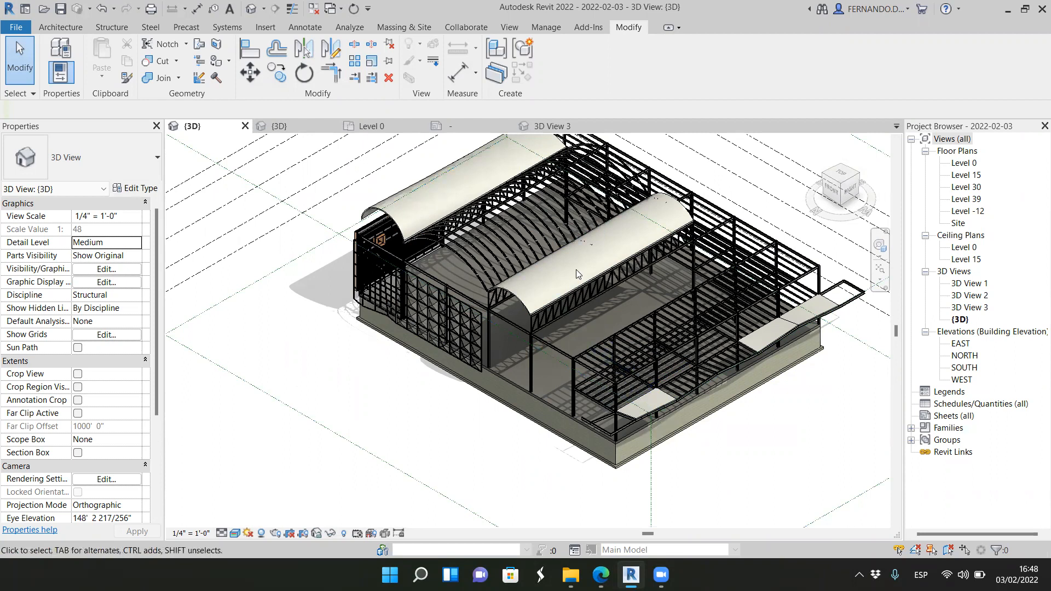
scroll(564, 294, up, 2)
shift+middle_drag(399, 247, 421, 287)
shift+middle_drag(414, 441, 416, 424)
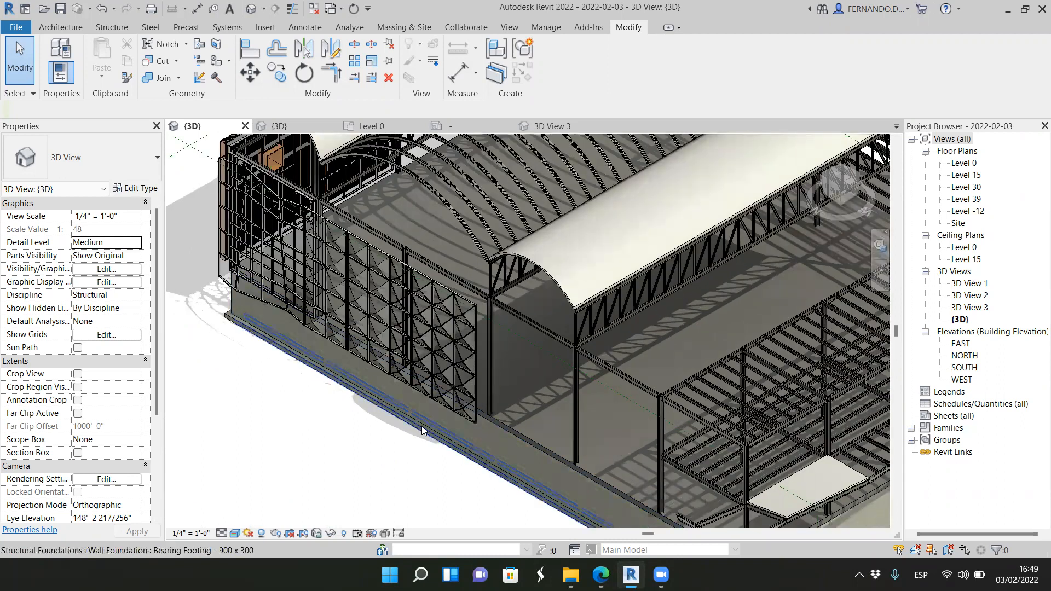